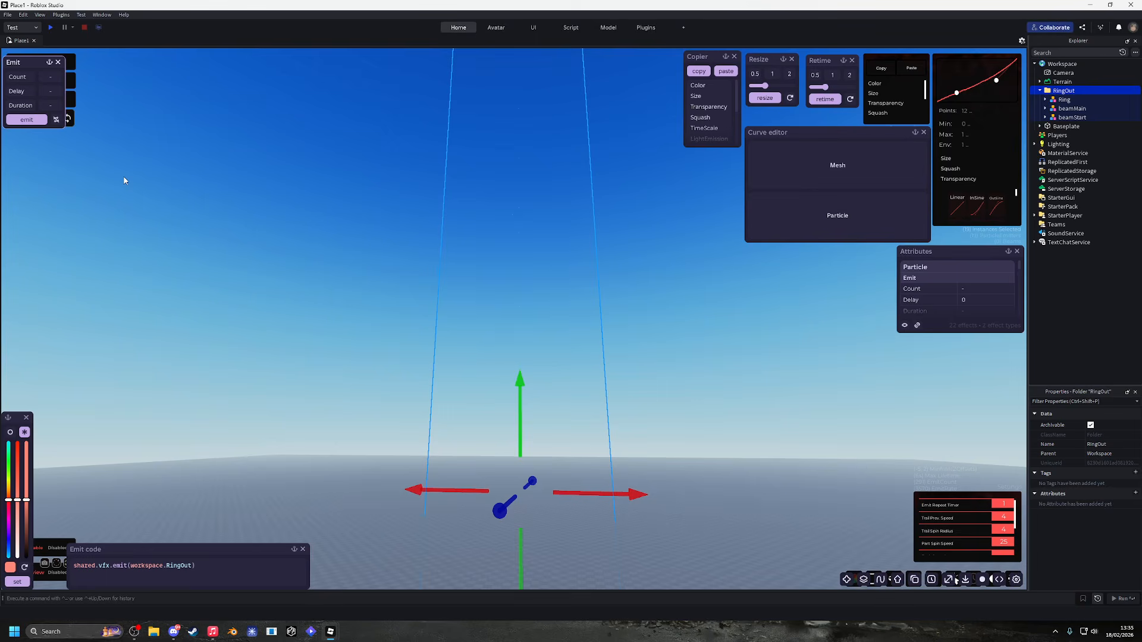
{"action": "left_click", "coordinate": [135, 632]}
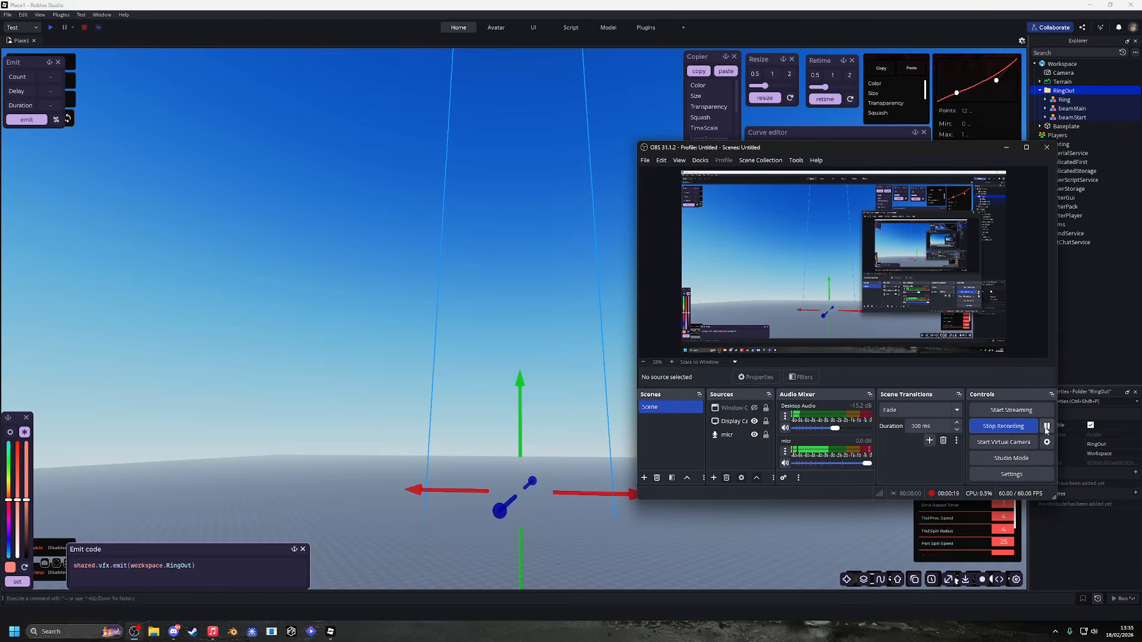
{"action": "left_click", "coordinate": [1006, 146]}
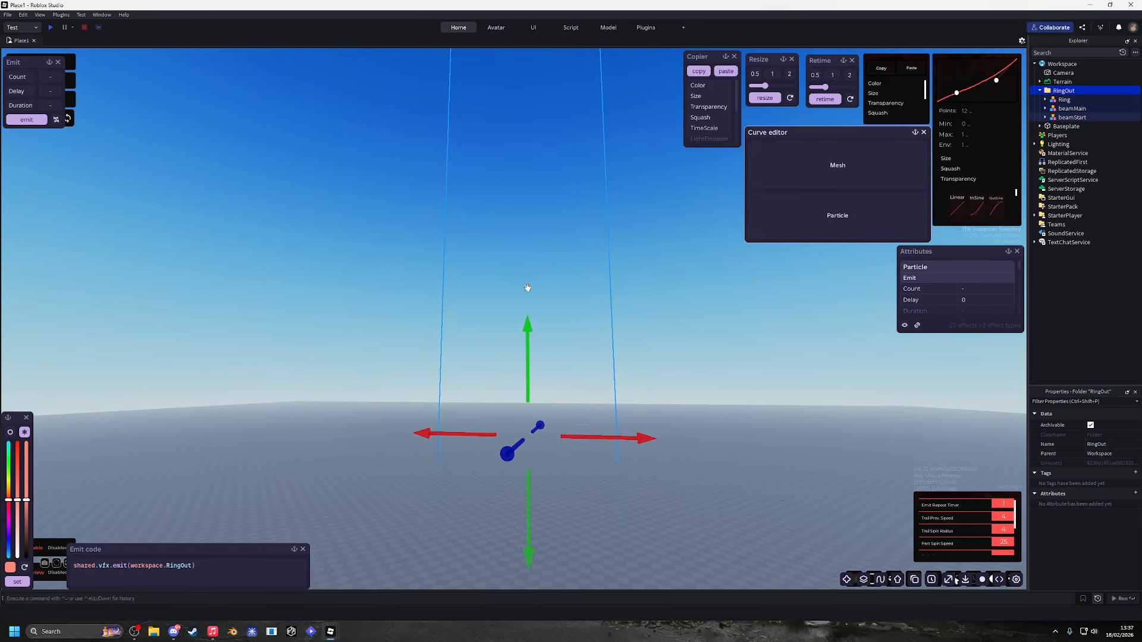
Emit the RingOut effect several times and examine how its beam, ring and particles play.
{"action": "left_click", "coordinate": [41, 121]}
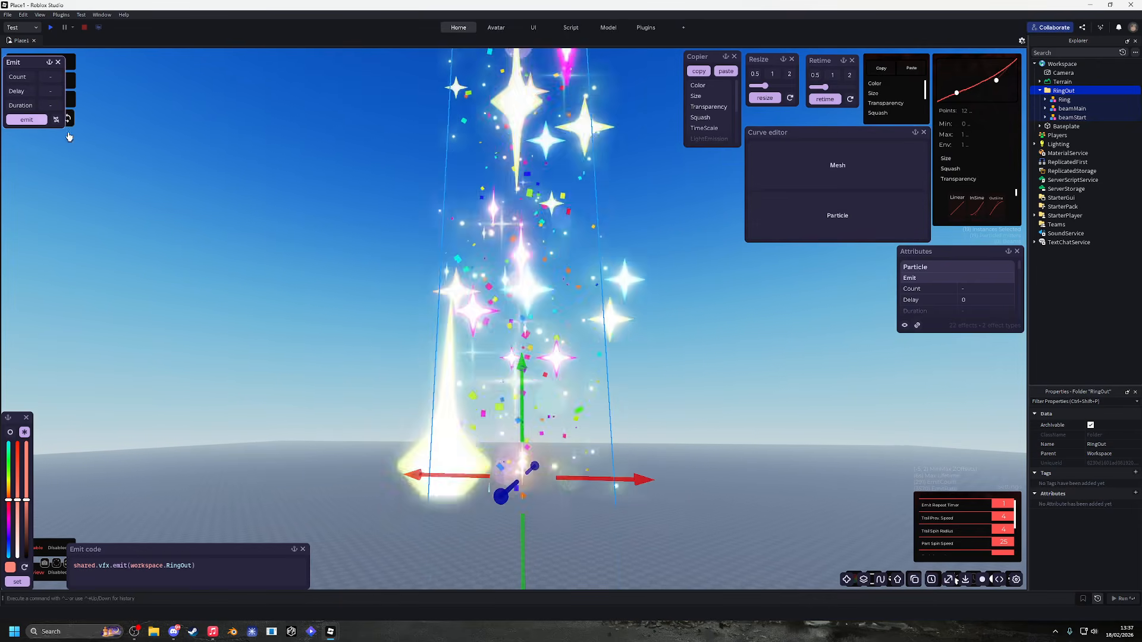
{"action": "right_click_drag", "start_coordinate": [569, 181], "coordinate": [570, 182]}
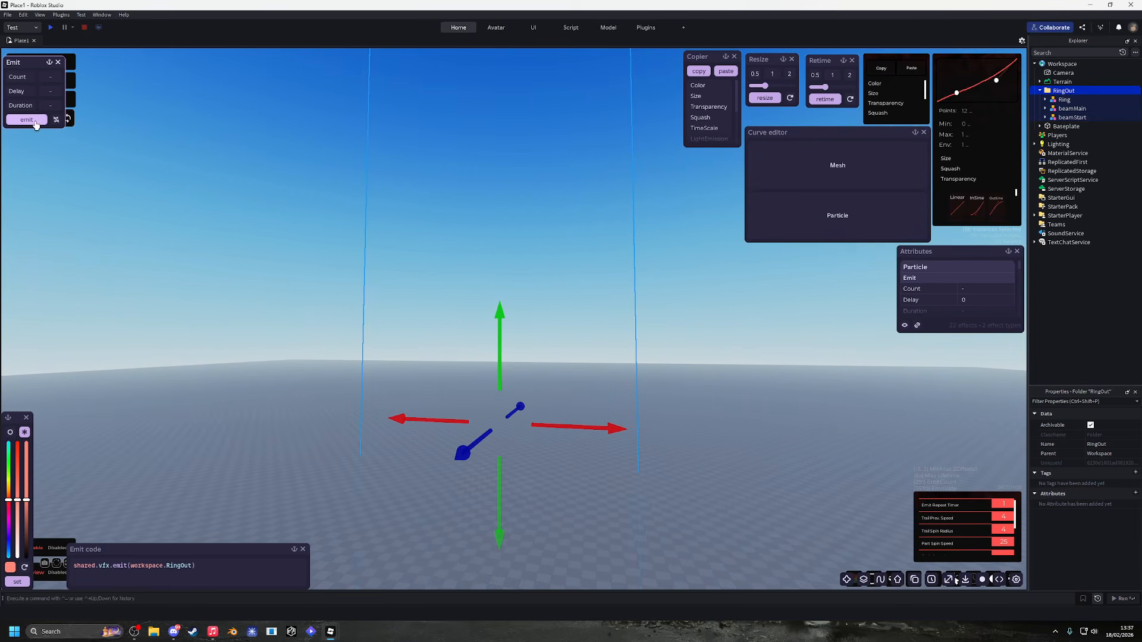
{"action": "left_click", "coordinate": [36, 123]}
{"action": "right_click_drag", "start_coordinate": [584, 240], "coordinate": [520, 262]}
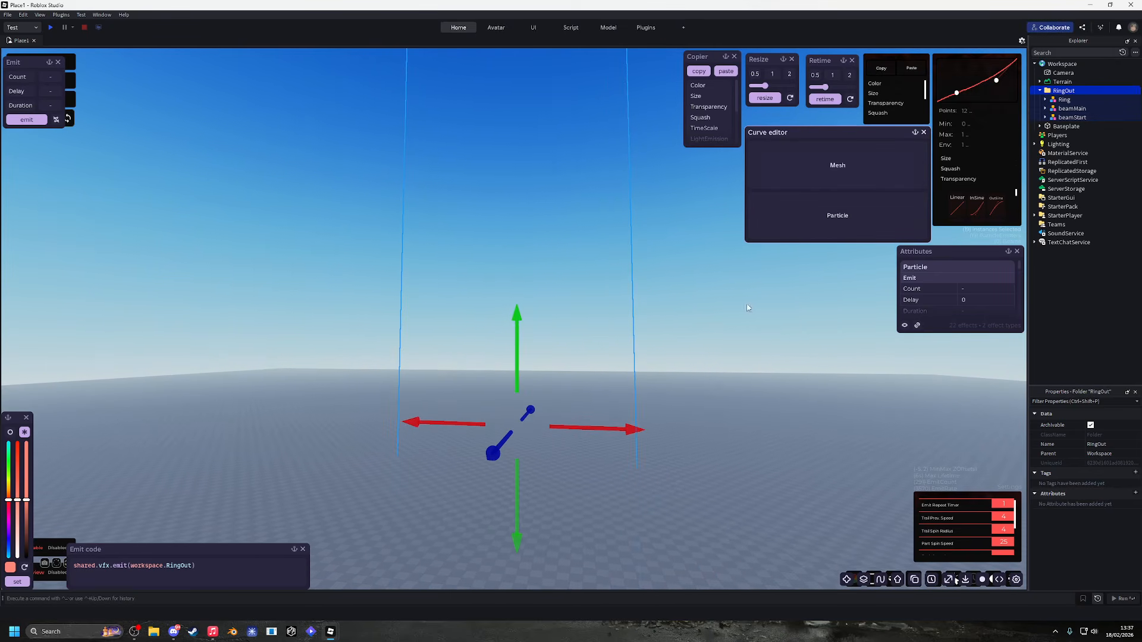
{"action": "left_click", "coordinate": [38, 124]}
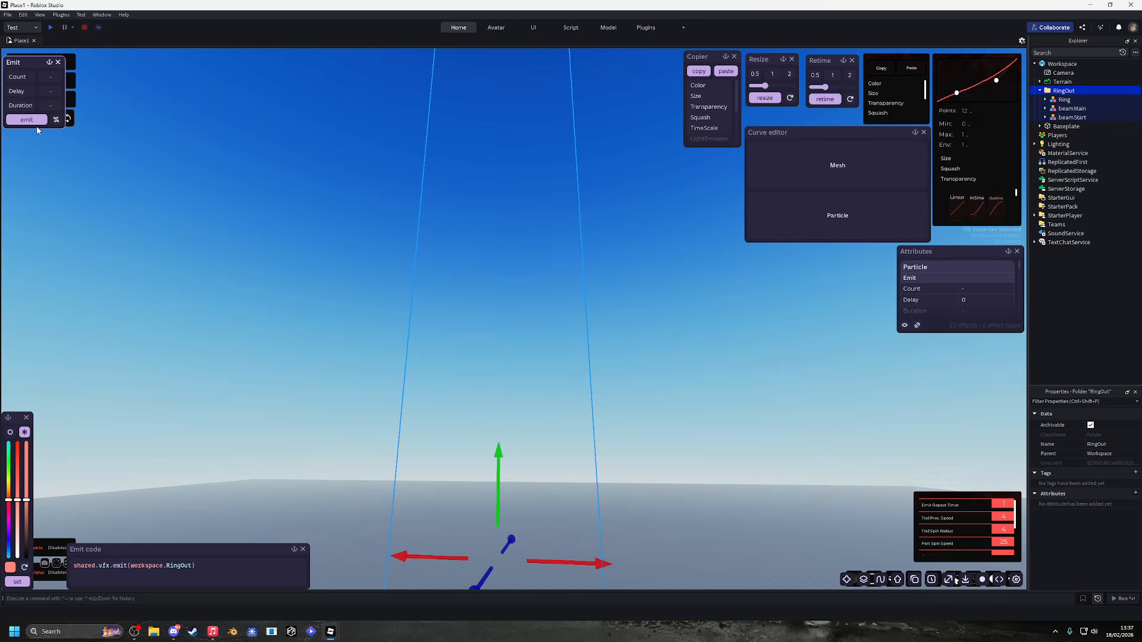
{"action": "left_click", "coordinate": [134, 632]}
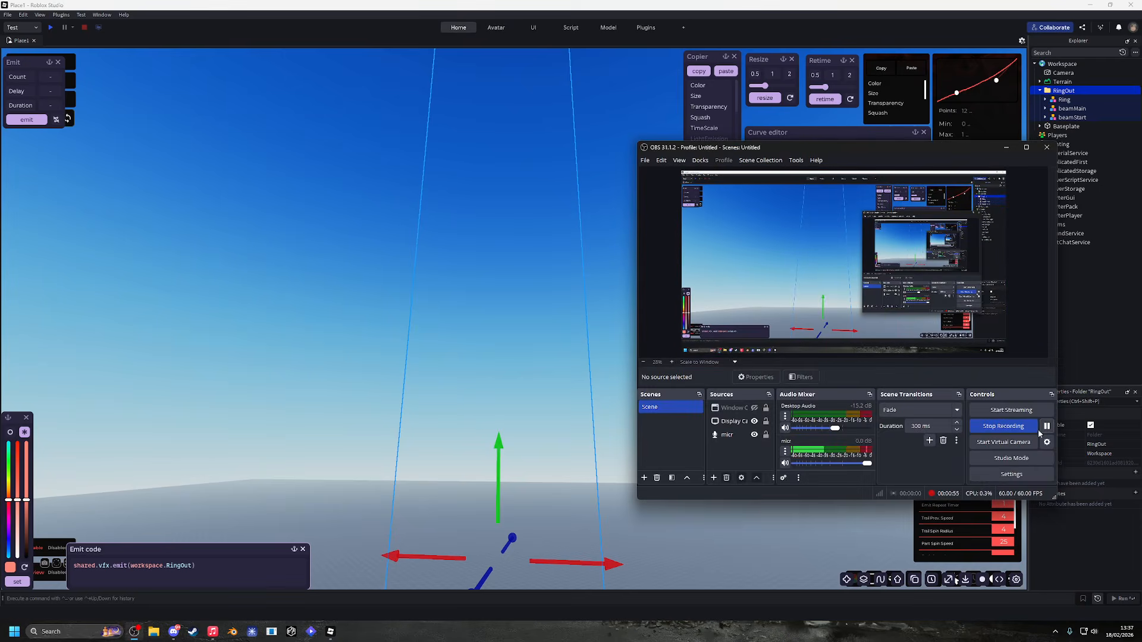
{"action": "left_click", "coordinate": [884, 526]}
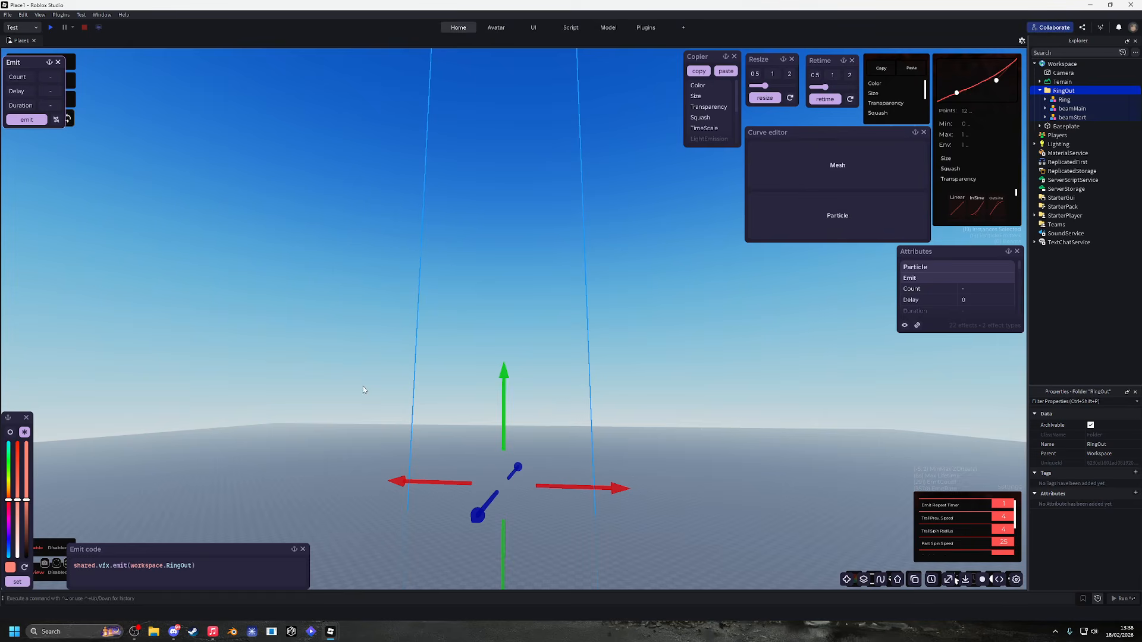
Duplicate the Start mesh inside beamMain and move the copy directly under Workspace.
{"action": "left_click", "coordinate": [1045, 108]}
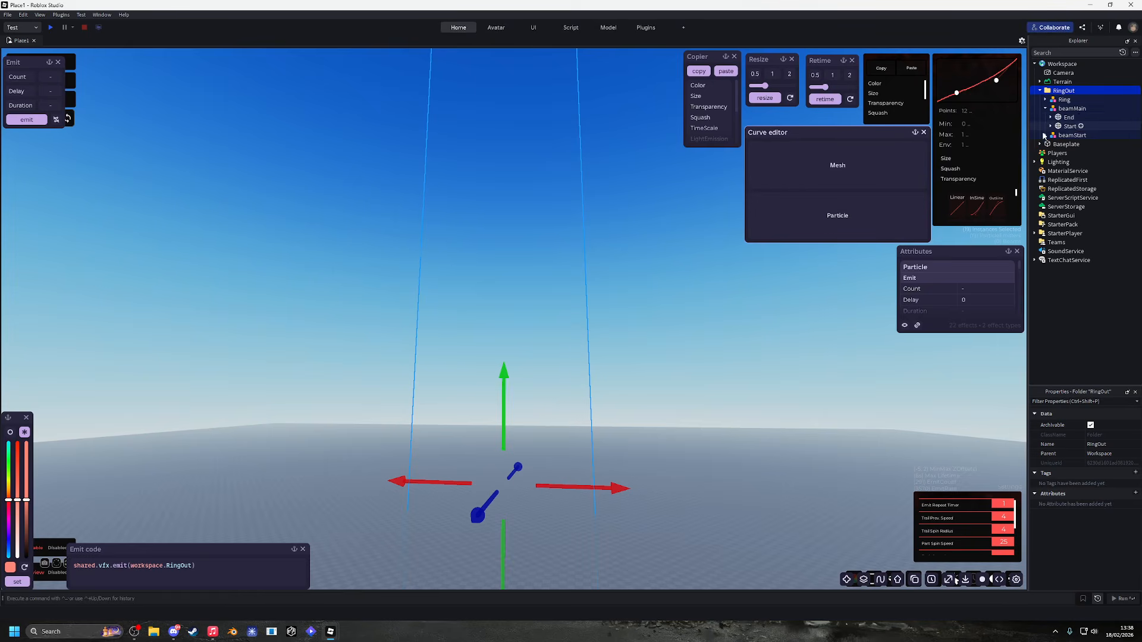
{"action": "left_click", "coordinate": [1069, 118]}
{"action": "left_click", "coordinate": [1074, 126]}
{"action": "key", "text": "ctrl+d"}
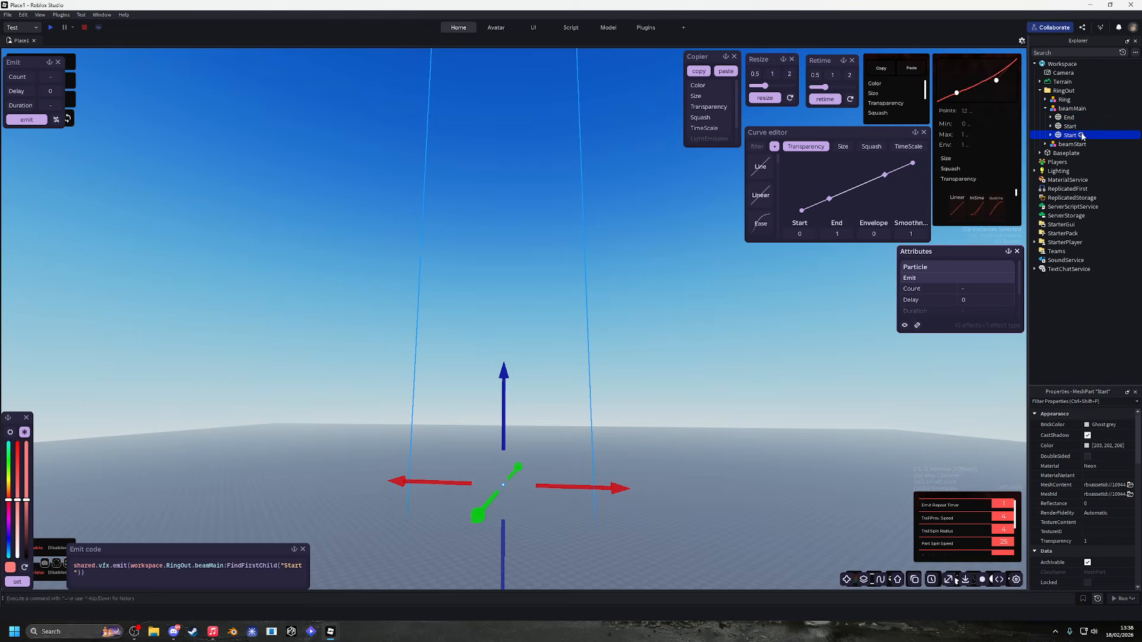
{"action": "left_click_drag", "start_coordinate": [1070, 78], "coordinate": [1067, 66]}
{"action": "right_click_drag", "start_coordinate": [562, 374], "coordinate": [562, 416]}
{"action": "scroll", "coordinate": [562, 373], "scroll_direction": "down", "scroll_amount": 1}
{"action": "left_click", "coordinate": [562, 373]}
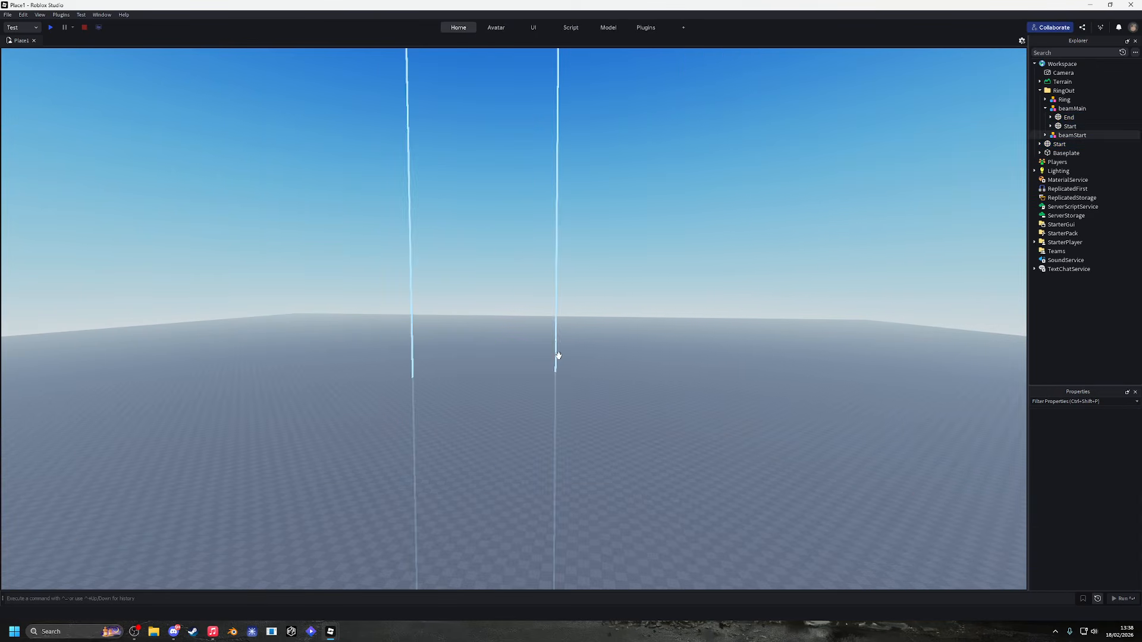
Move the duplicated Start mesh about 265 studs along its red axis and set its Transparency to 0.
{"action": "left_click", "coordinate": [1062, 145]}
{"action": "left_click_drag", "start_coordinate": [565, 358], "coordinate": [770, 358]}
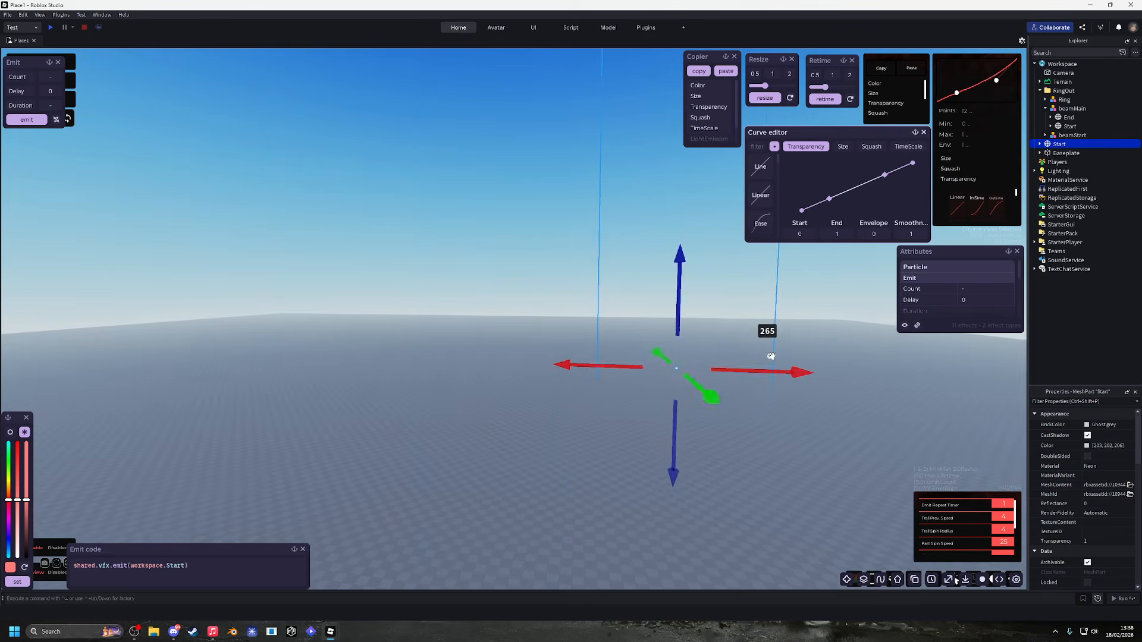
{"action": "right_click_drag", "start_coordinate": [770, 358], "coordinate": [892, 324]}
{"action": "left_click", "coordinate": [1092, 541]}
{"action": "type", "text": "0"}
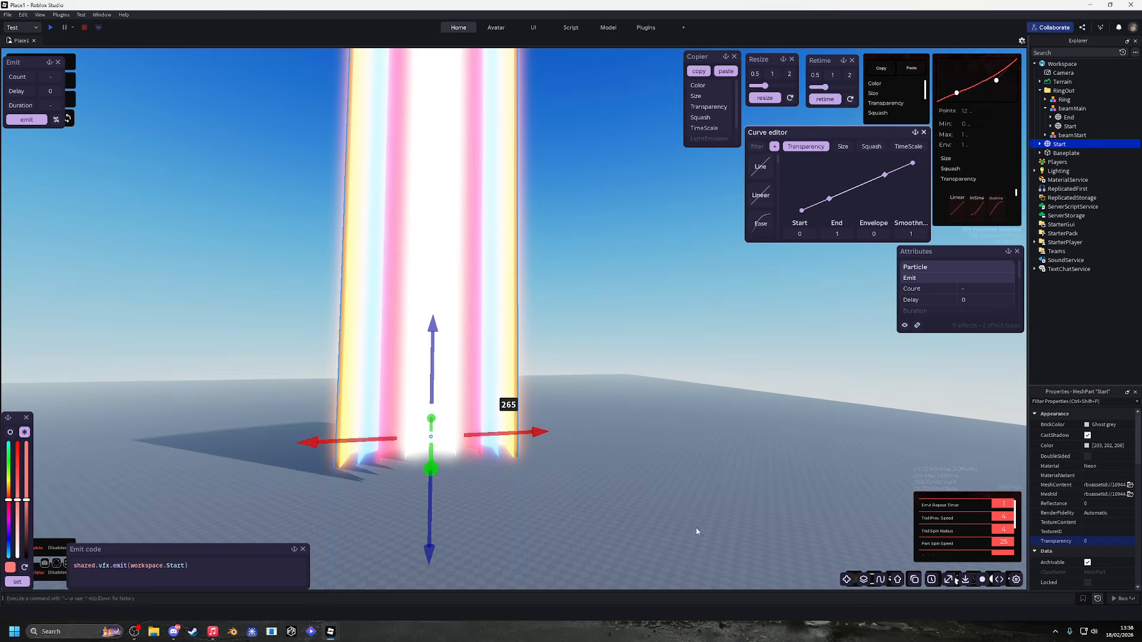
{"action": "scroll", "coordinate": [634, 520], "scroll_direction": "up", "scroll_amount": 3}
{"action": "right_click_drag", "start_coordinate": [696, 531], "coordinate": [632, 515]}
{"action": "scroll", "coordinate": [633, 515], "scroll_direction": "down", "scroll_amount": 1}
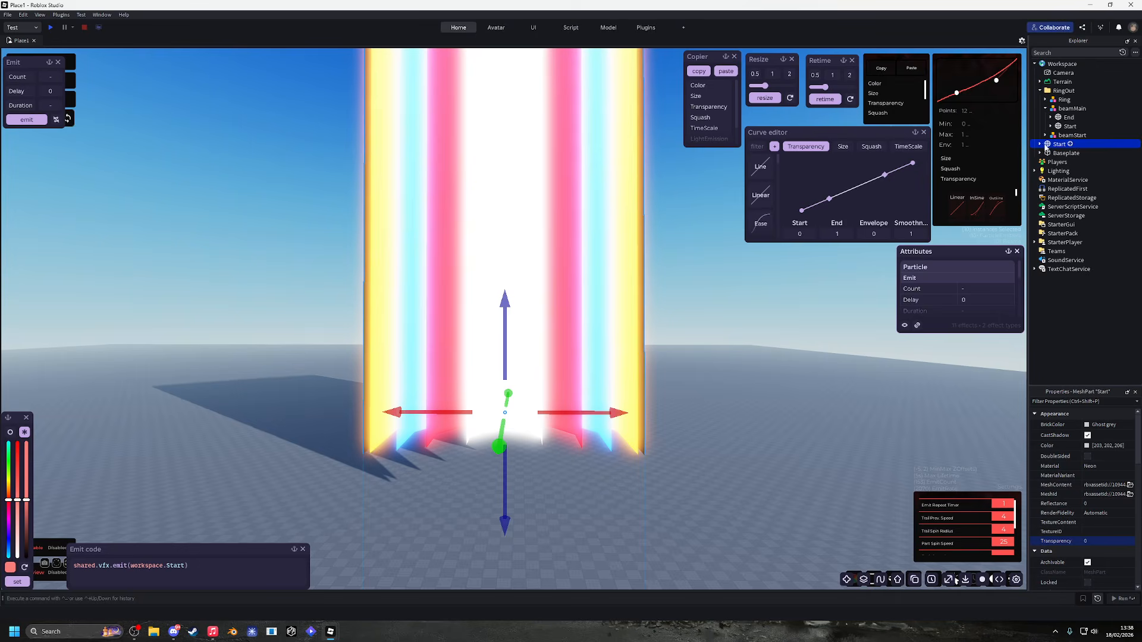
Remove the child objects of the duplicated Start mesh and examine the beam's shape from base to top.
{"action": "left_click", "coordinate": [1041, 144]}
{"action": "right_click_drag", "start_coordinate": [504, 181], "coordinate": [576, 207]}
{"action": "scroll", "coordinate": [575, 207], "scroll_direction": "down", "scroll_amount": 2}
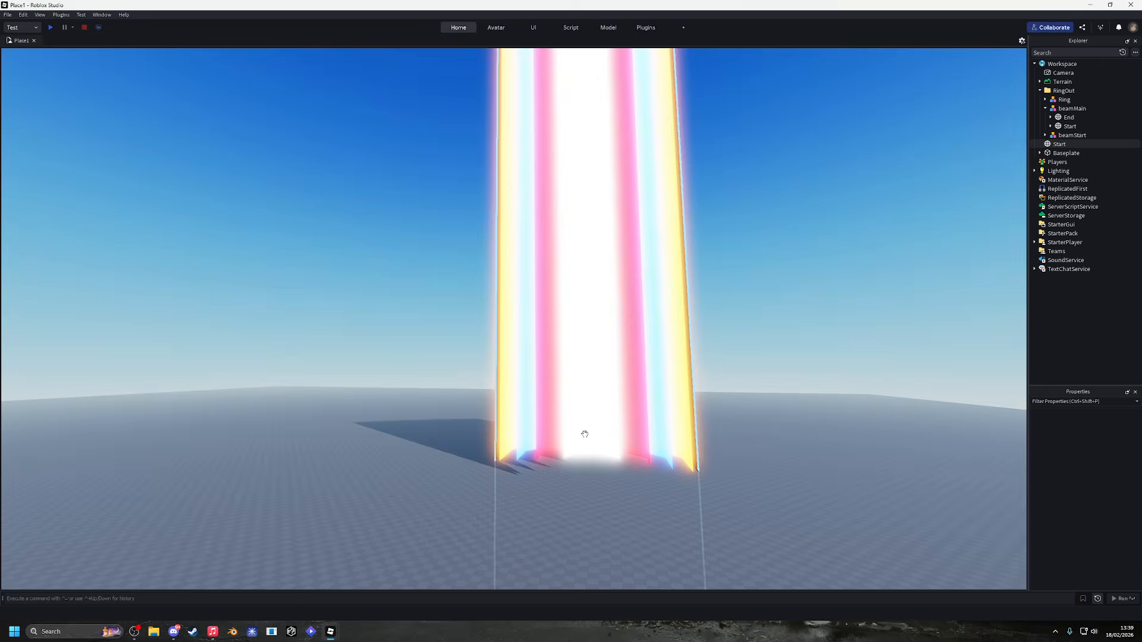
{"action": "right_click_drag", "start_coordinate": [584, 434], "coordinate": [584, 434]}
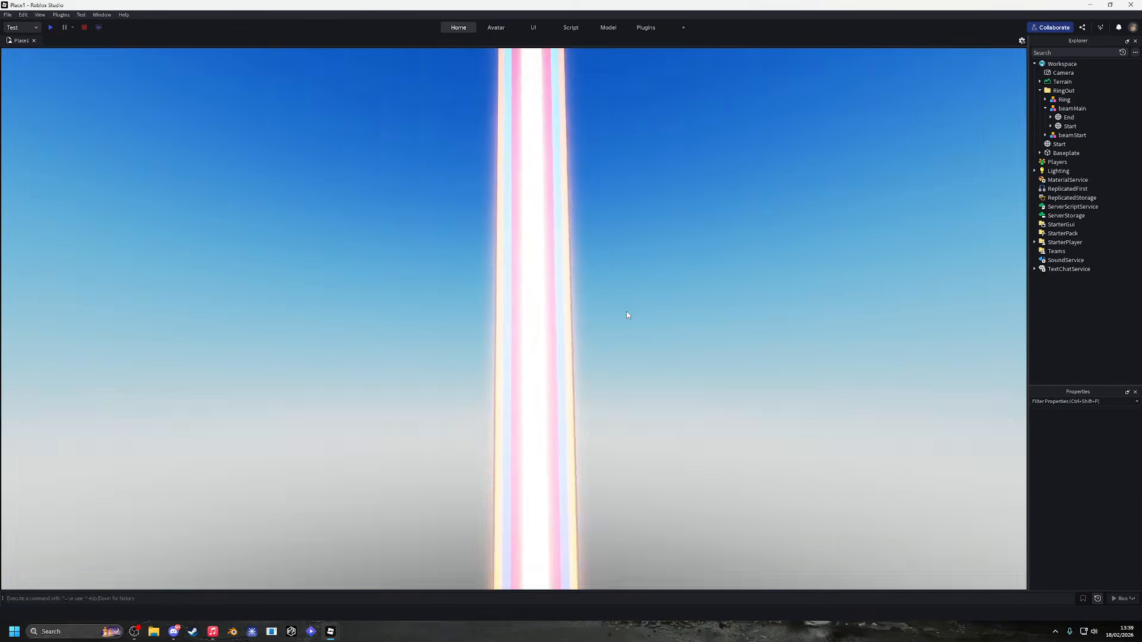
{"action": "right_click_drag", "start_coordinate": [627, 312], "coordinate": [626, 312]}
{"action": "key", "text": "w"}
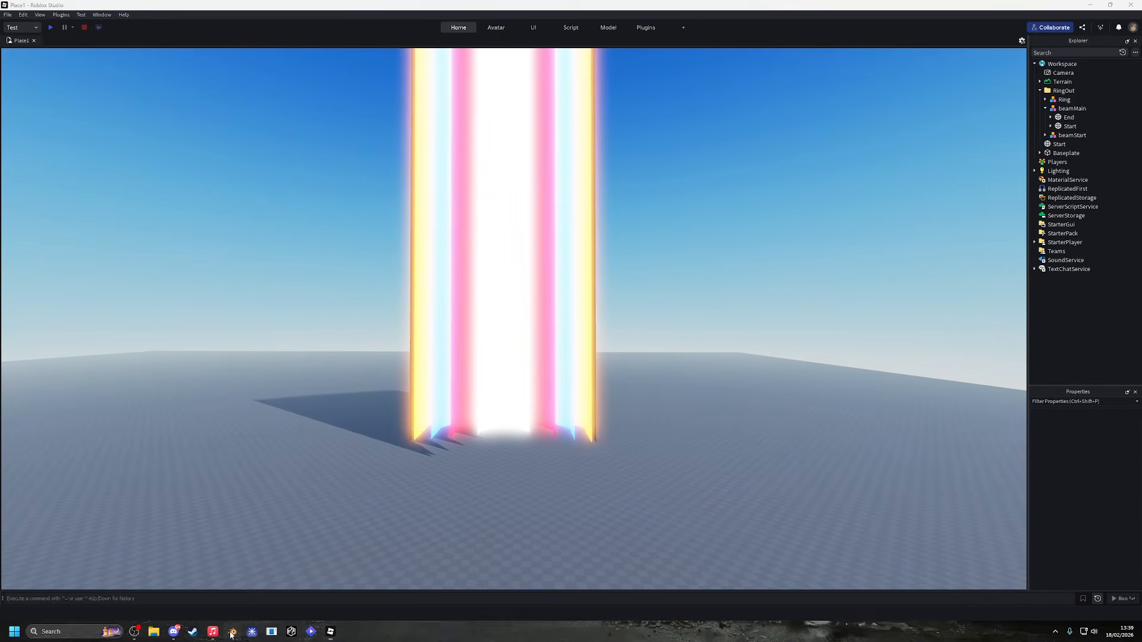
Switch to Blender and delete all default objects from the new scene.
{"action": "left_click", "coordinate": [233, 632]}
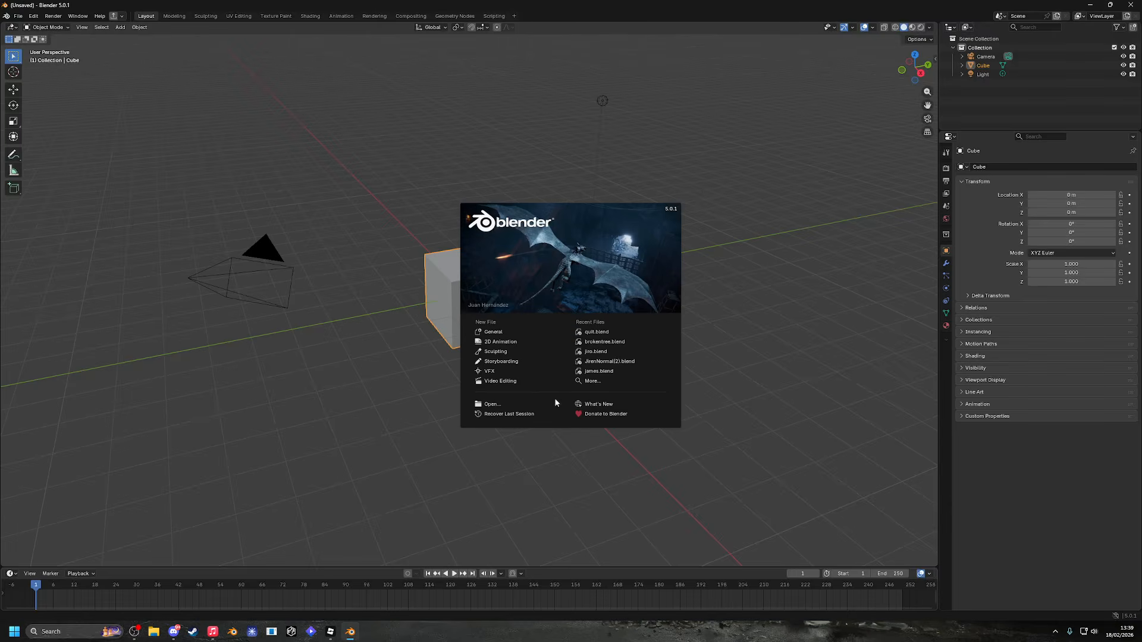
{"action": "left_click", "coordinate": [719, 365]}
{"action": "key", "text": "a"}
{"action": "key", "text": "Delete"}
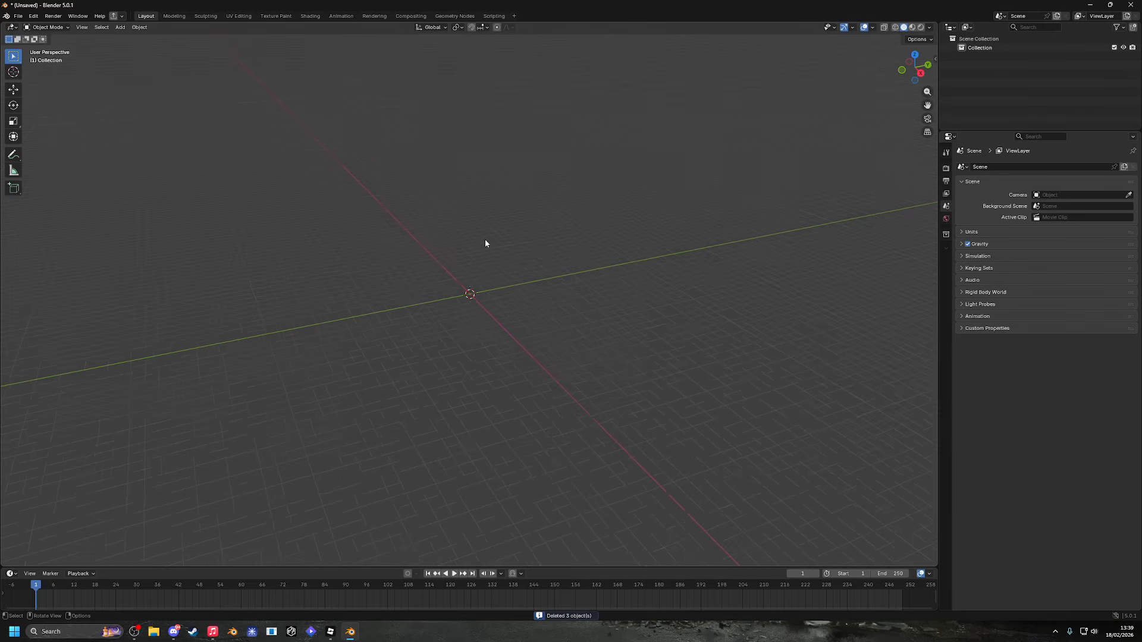
Add a cylinder mesh at the world origin and expand its creation settings.
{"action": "middle_click_drag", "start_coordinate": [473, 249], "coordinate": [477, 317]}
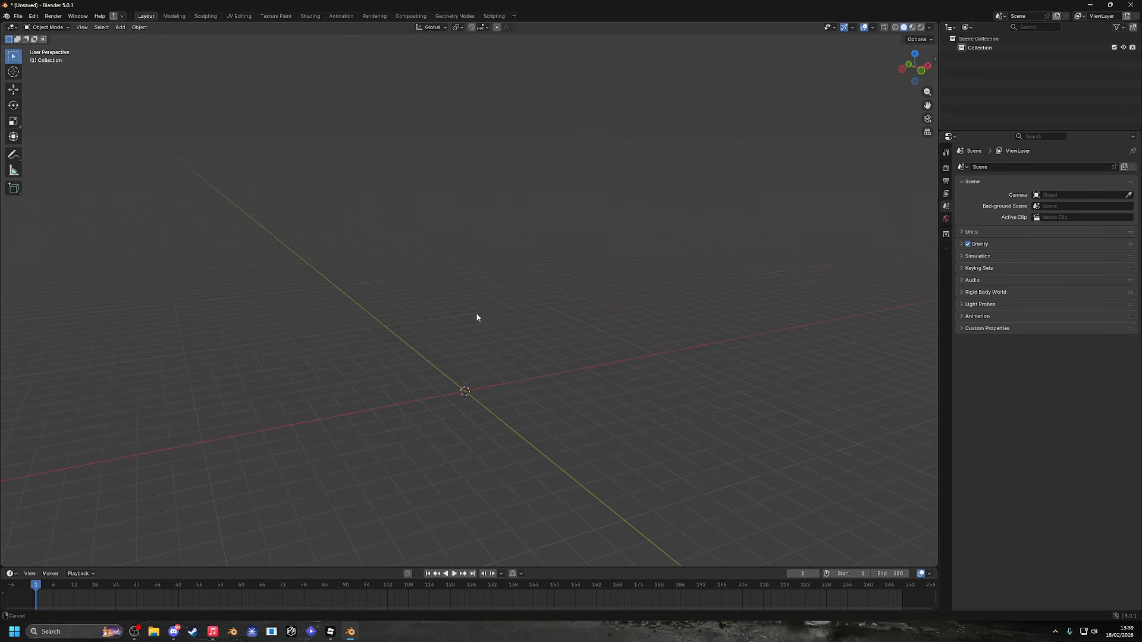
{"action": "middle_click_drag", "start_coordinate": [542, 332], "coordinate": [507, 299]}
{"action": "right_click", "coordinate": [486, 304]}
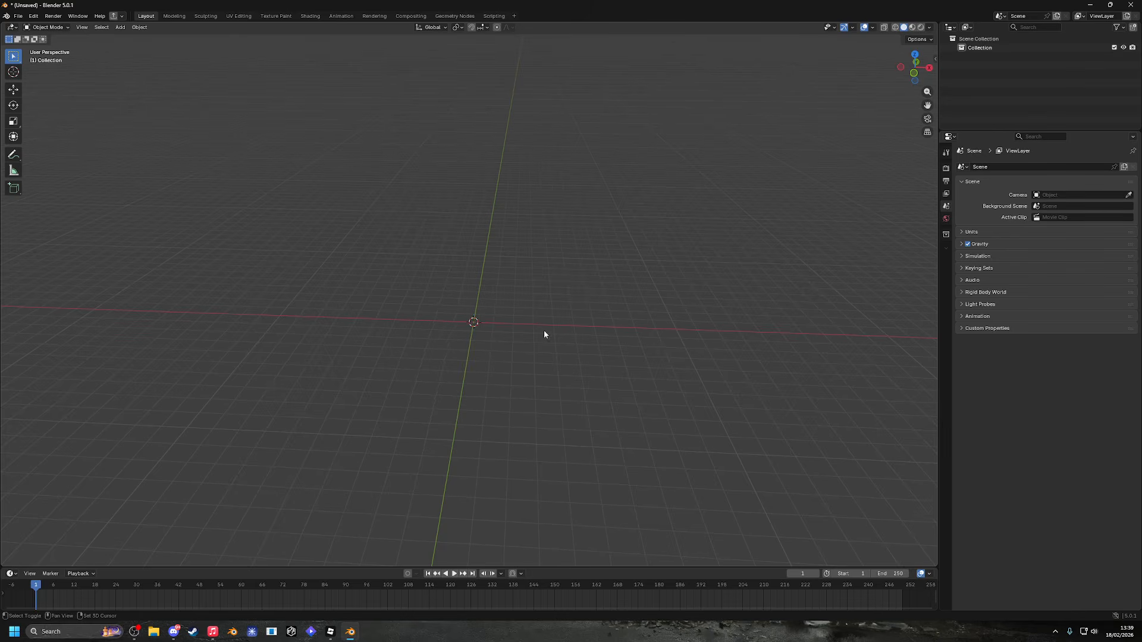
{"action": "key", "text": "shift+a"}
{"action": "type", "text": "cy"}
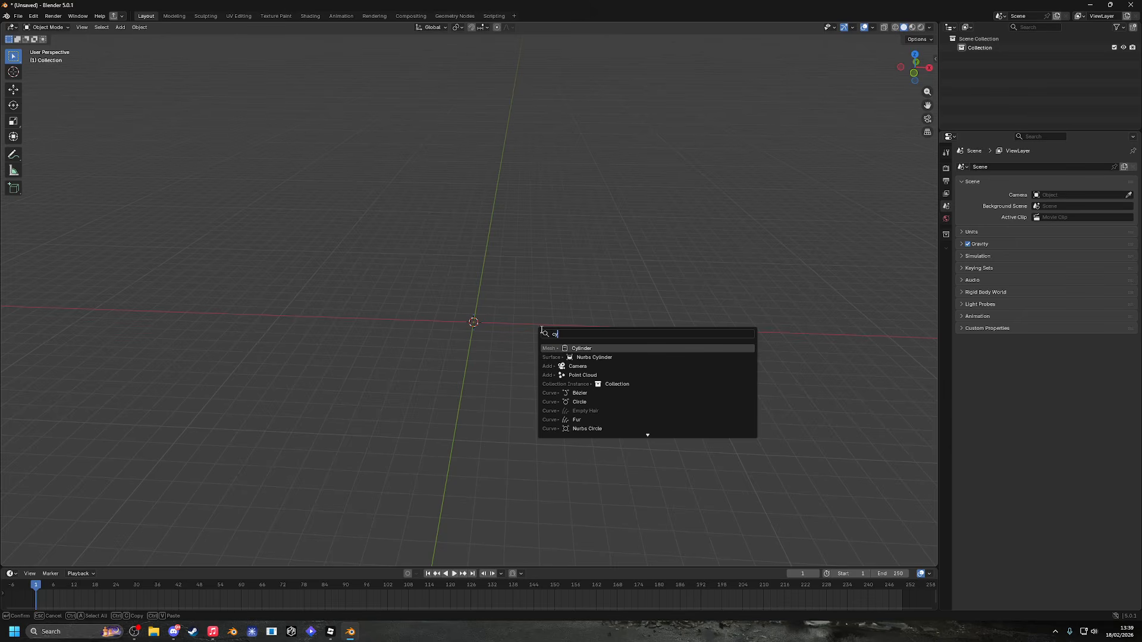
{"action": "type", "text": "linder"}
{"action": "key", "text": "Return"}
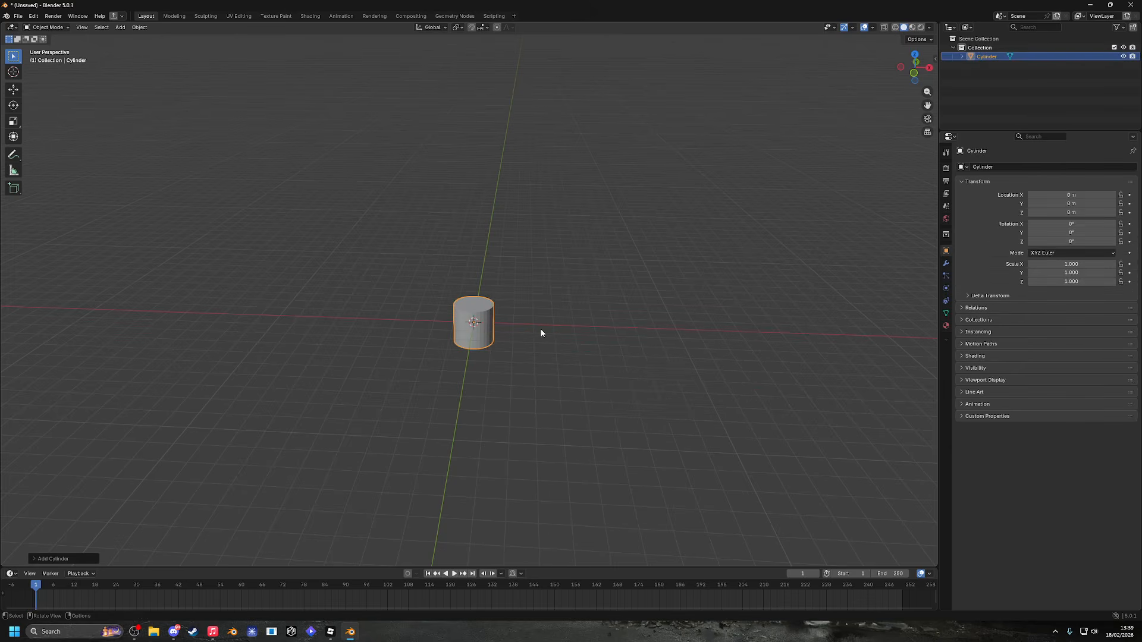
{"action": "scroll", "coordinate": [530, 329], "scroll_direction": "up", "scroll_amount": 6}
{"action": "left_click", "coordinate": [75, 563]}
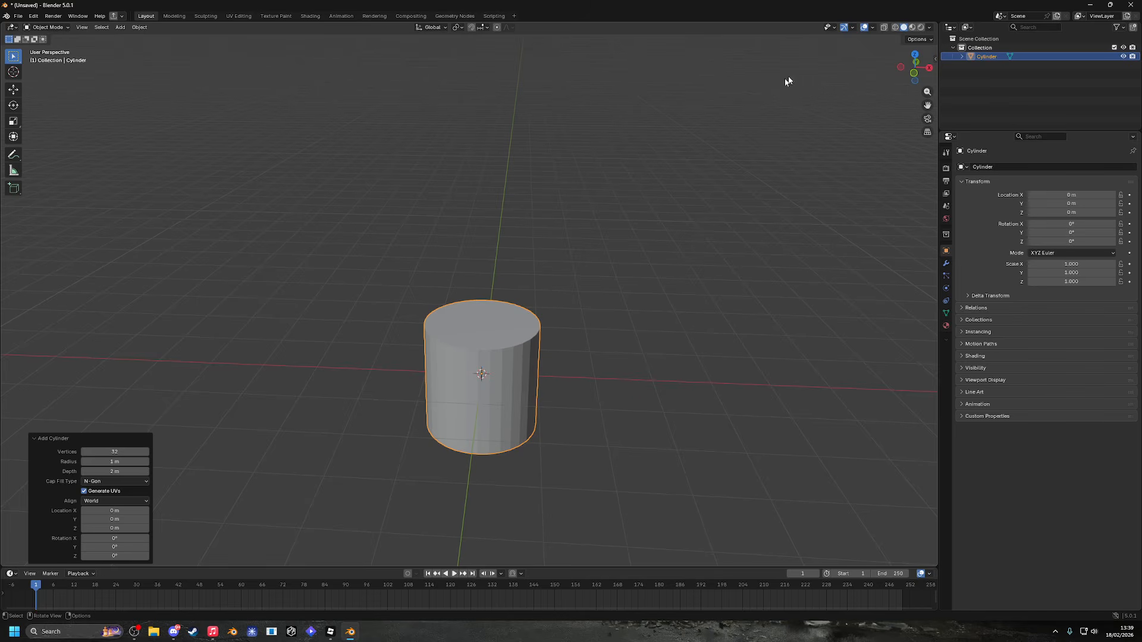
Turn on the scene statistics overlay in the 3D viewport.
{"action": "left_click", "coordinate": [138, 27]}
{"action": "mouse_move", "coordinate": [83, 32]}
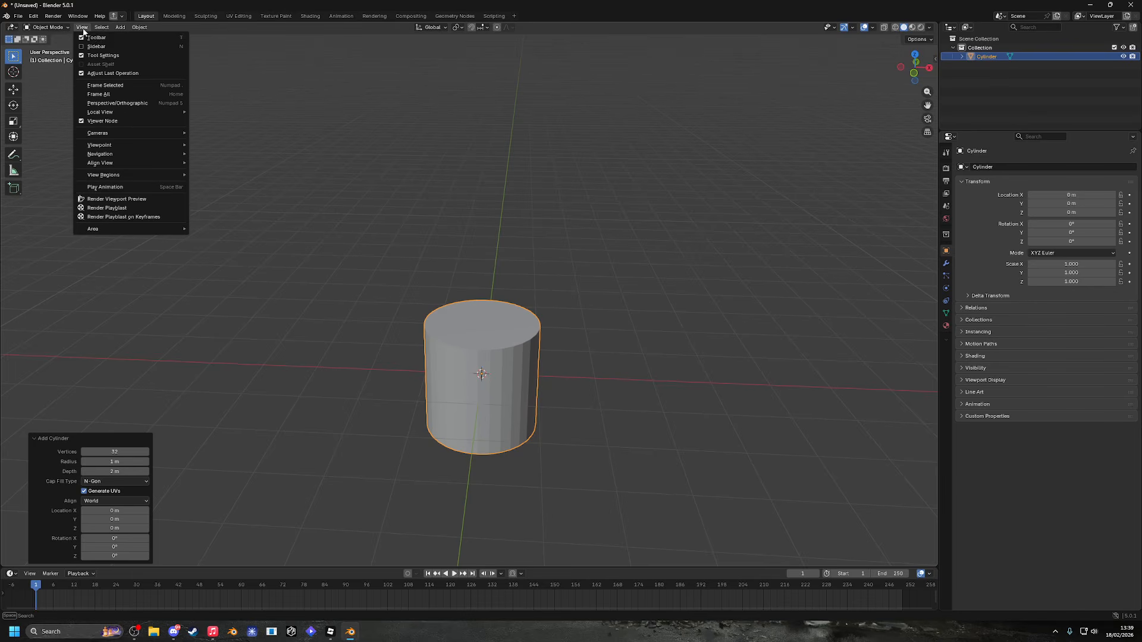
{"action": "left_click", "coordinate": [930, 28]}
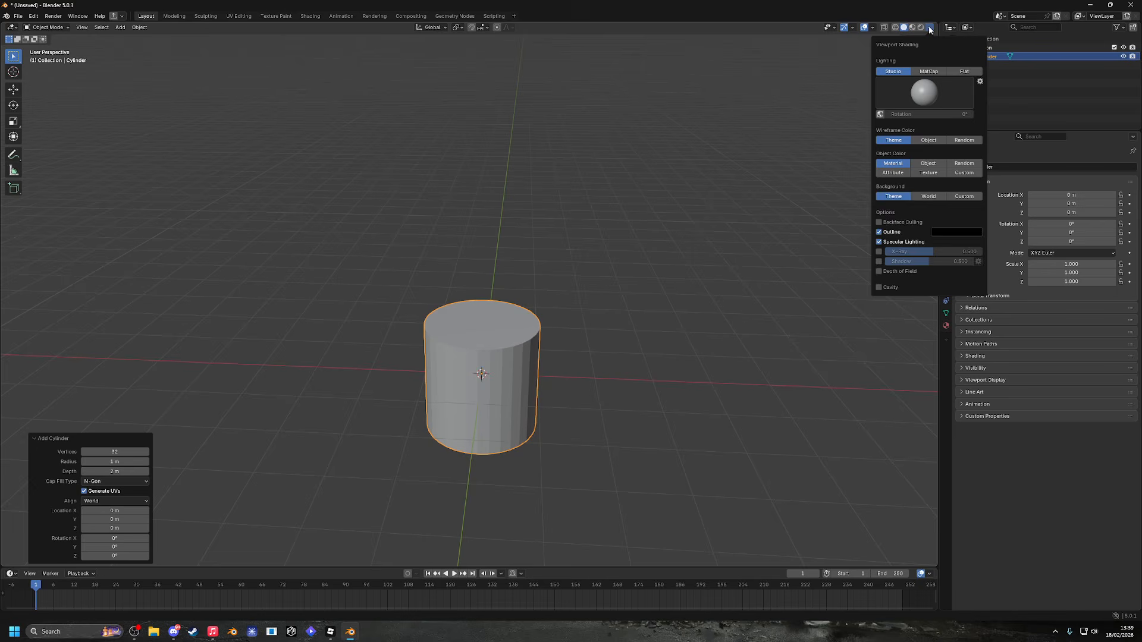
{"action": "mouse_move", "coordinate": [873, 28]}
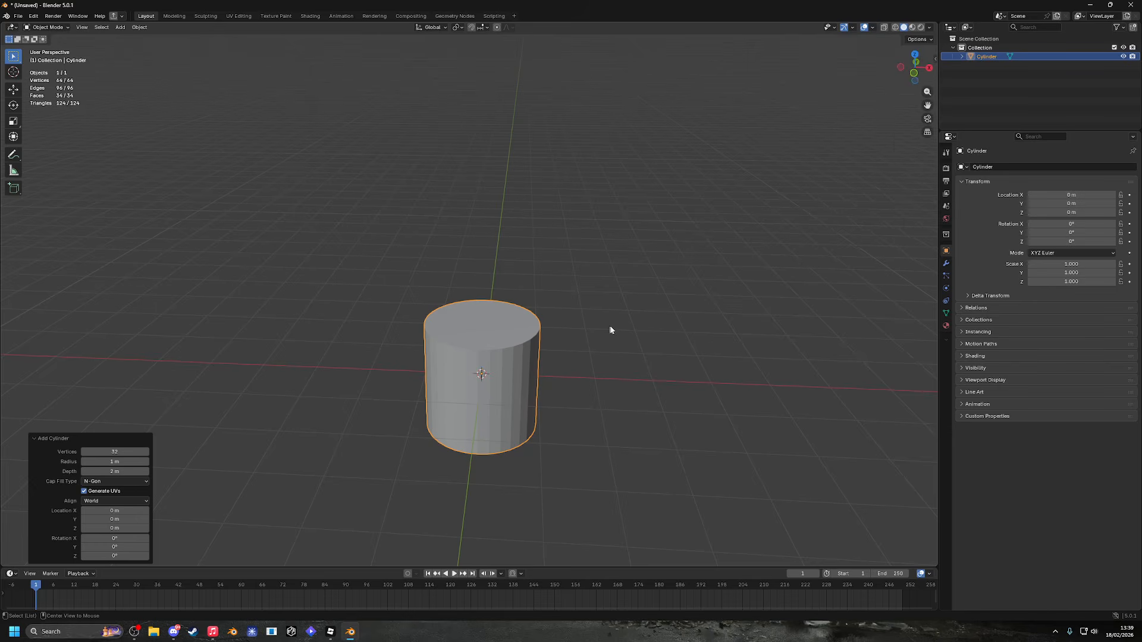
Set the cylinder's cap fill type to Triangle Fan and its vertices to 12, after trying 16 and 8.
{"action": "middle_click_drag", "start_coordinate": [579, 298], "coordinate": [585, 312]}
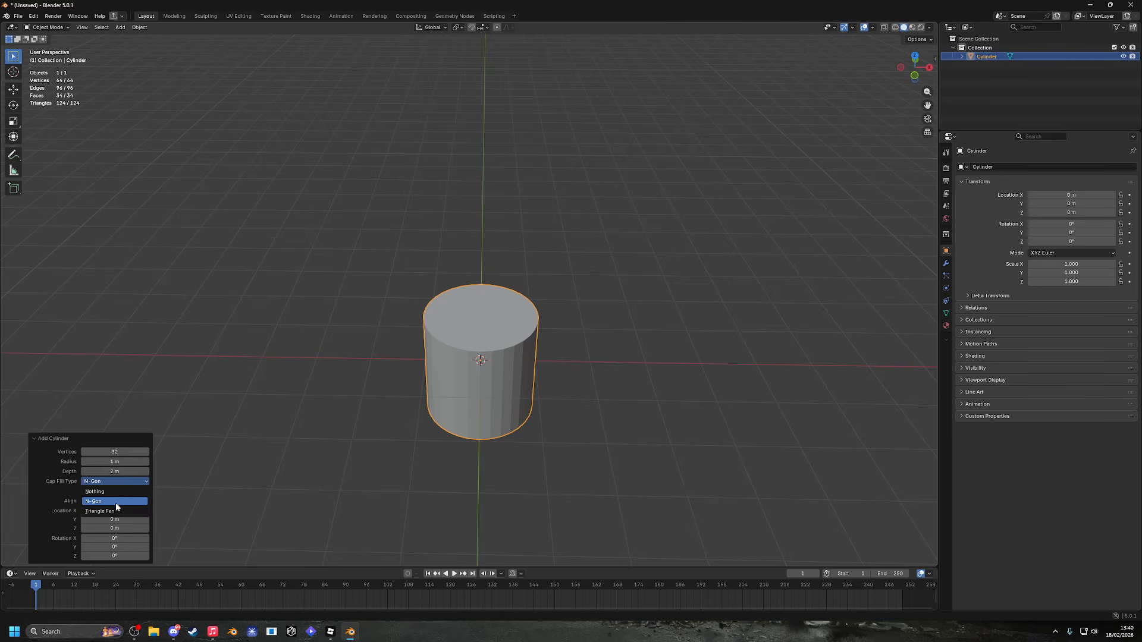
{"action": "left_click", "coordinate": [114, 513]}
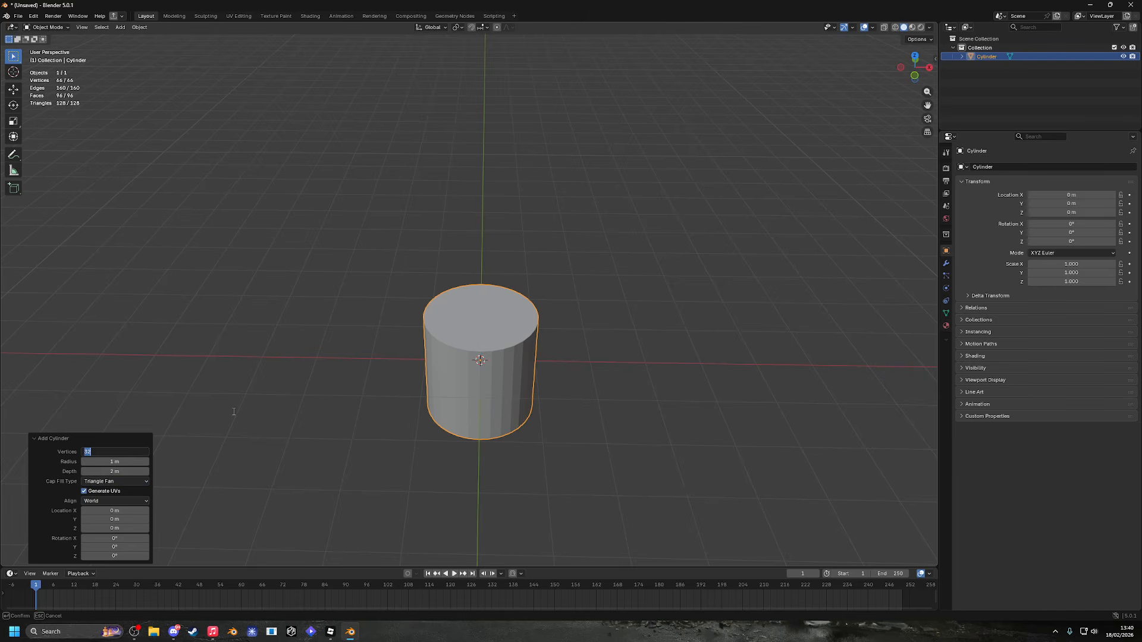
{"action": "type", "text": "16"}
{"action": "key", "text": "Return"}
{"action": "middle_click_drag", "start_coordinate": [487, 320], "coordinate": [513, 378]}
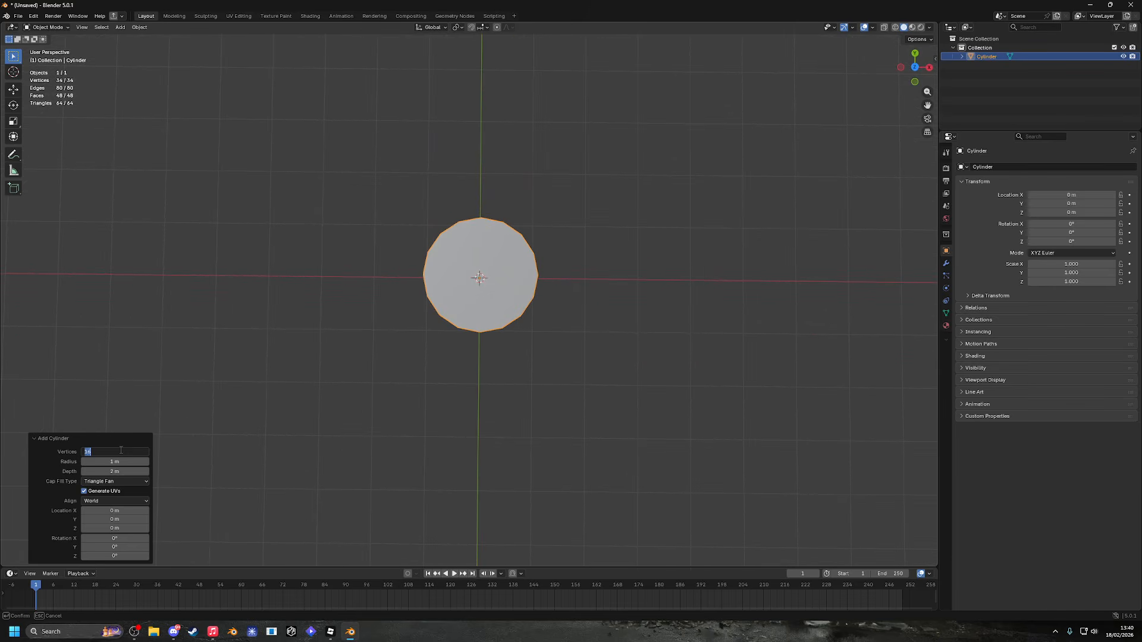
{"action": "type", "text": "8"}
{"action": "key", "text": "Return"}
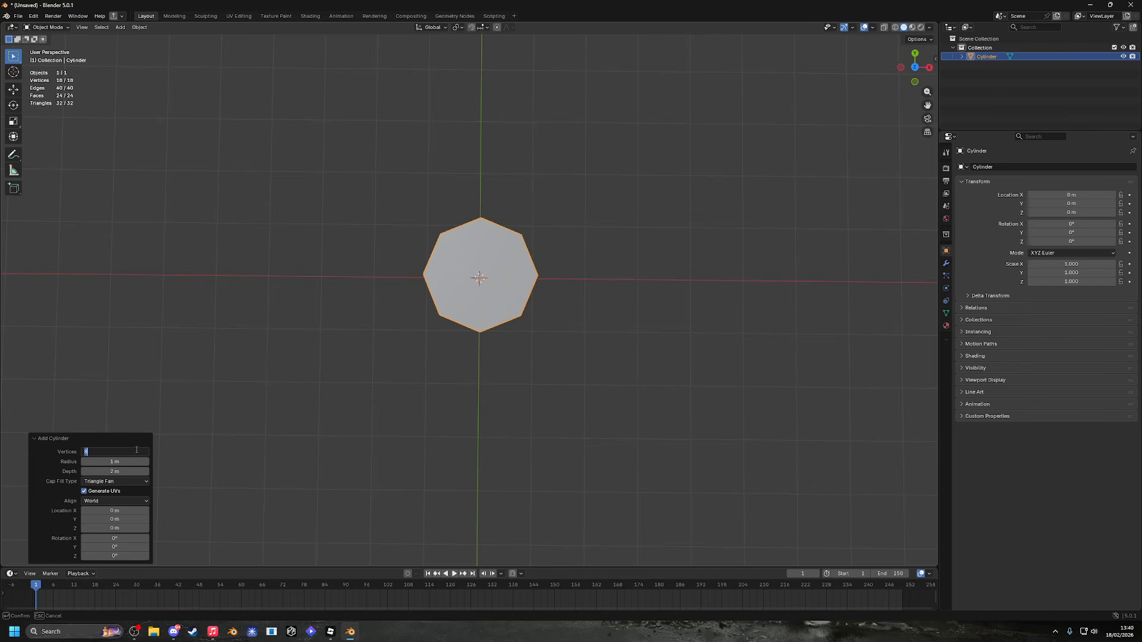
{"action": "left_click", "coordinate": [136, 450]}
{"action": "type", "text": "12"}
{"action": "key", "text": "Return"}
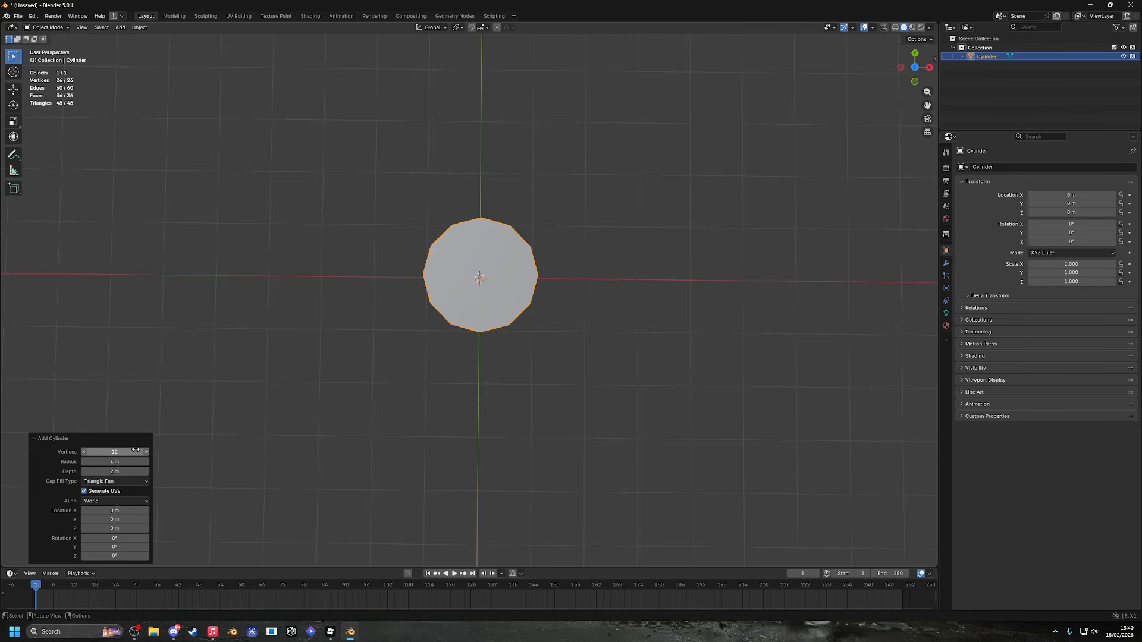
{"action": "middle_click_drag", "start_coordinate": [480, 263], "coordinate": [526, 249]}
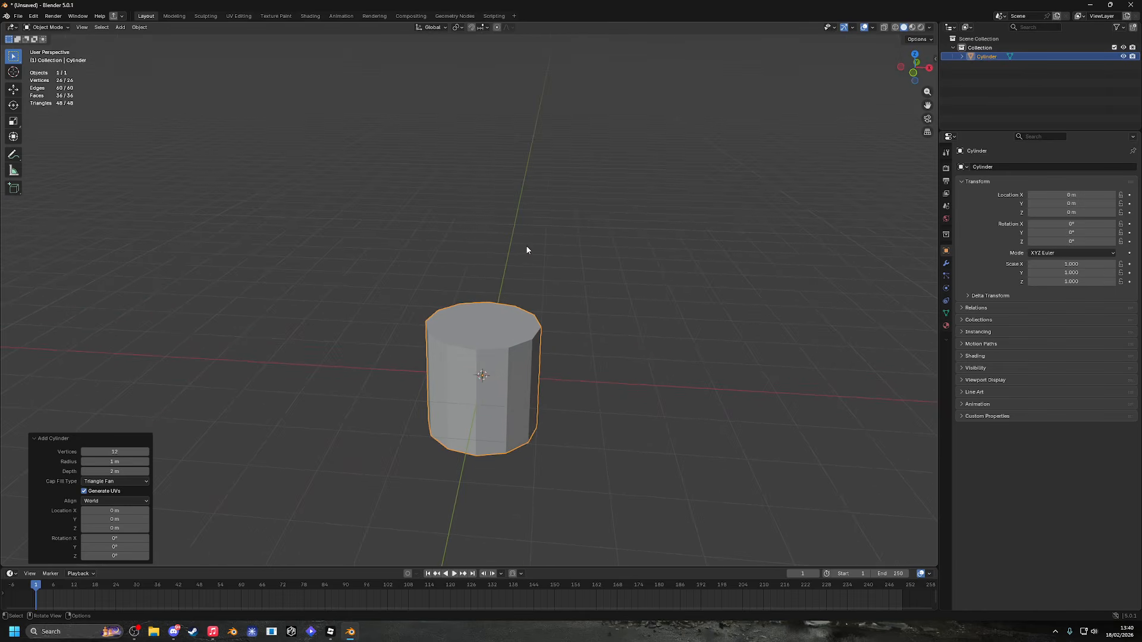
{"action": "left_click", "coordinate": [289, 409]}
{"action": "left_click", "coordinate": [493, 373]}
{"action": "scroll", "coordinate": [482, 342], "scroll_direction": "down", "scroll_amount": 4}
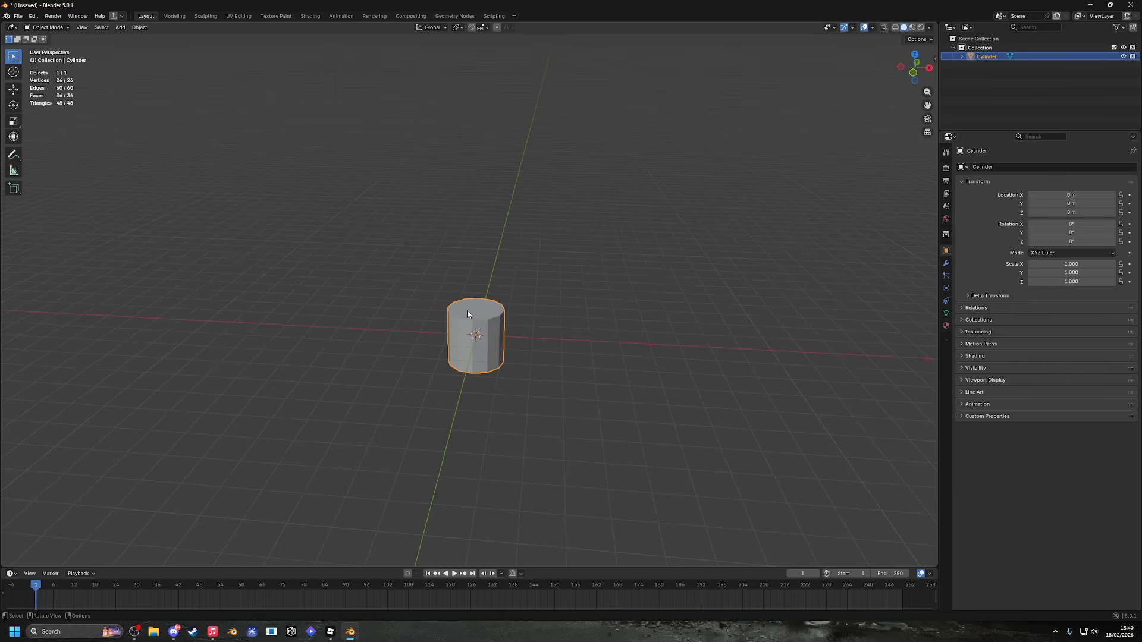
{"action": "middle_click_drag", "start_coordinate": [469, 313], "coordinate": [508, 327]}
{"action": "scroll", "coordinate": [509, 327], "scroll_direction": "up", "scroll_amount": 3}
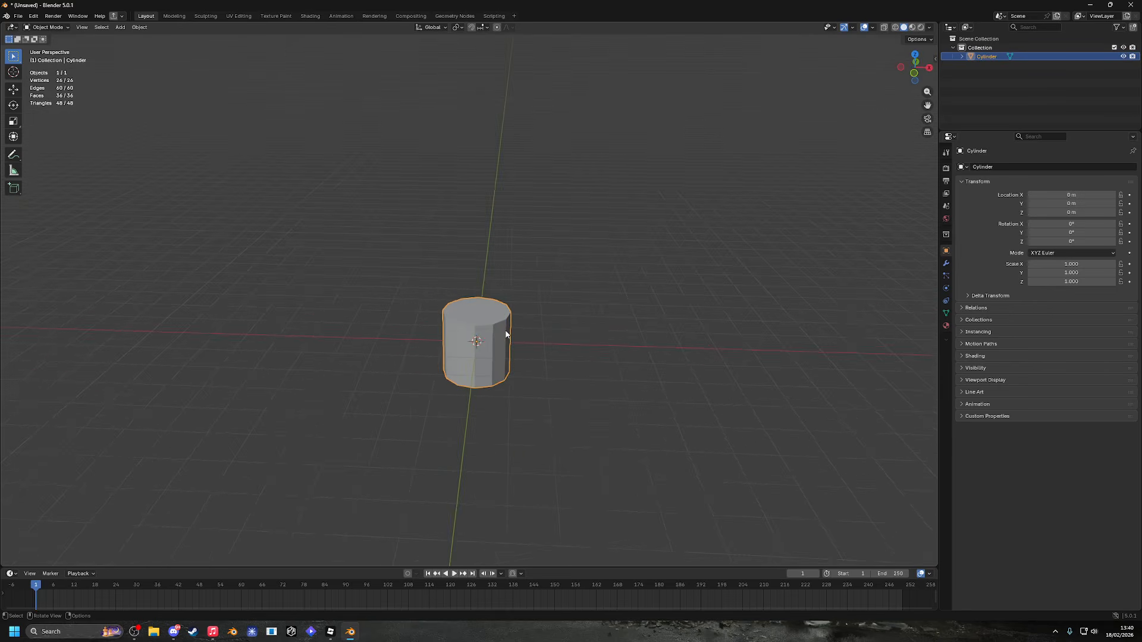
Flip the normals of all the cylinder's faces in Edit Mode and return to Object Mode.
{"action": "left_click", "coordinate": [872, 28]}
{"action": "key", "text": "Tab"}
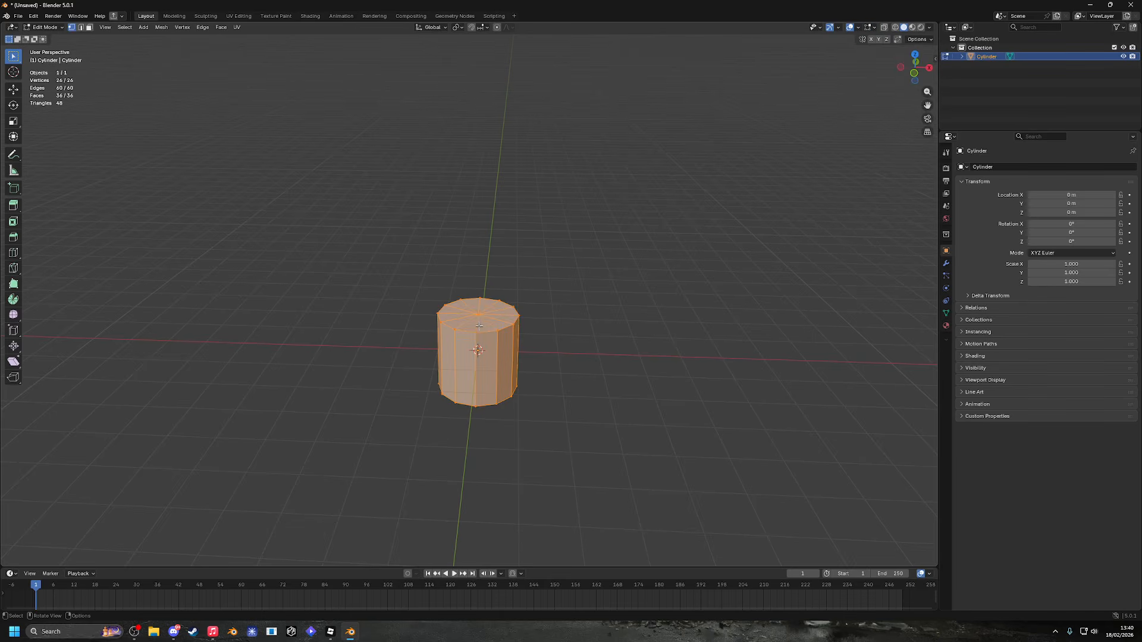
{"action": "middle_click_drag", "start_coordinate": [488, 290], "coordinate": [464, 273]}
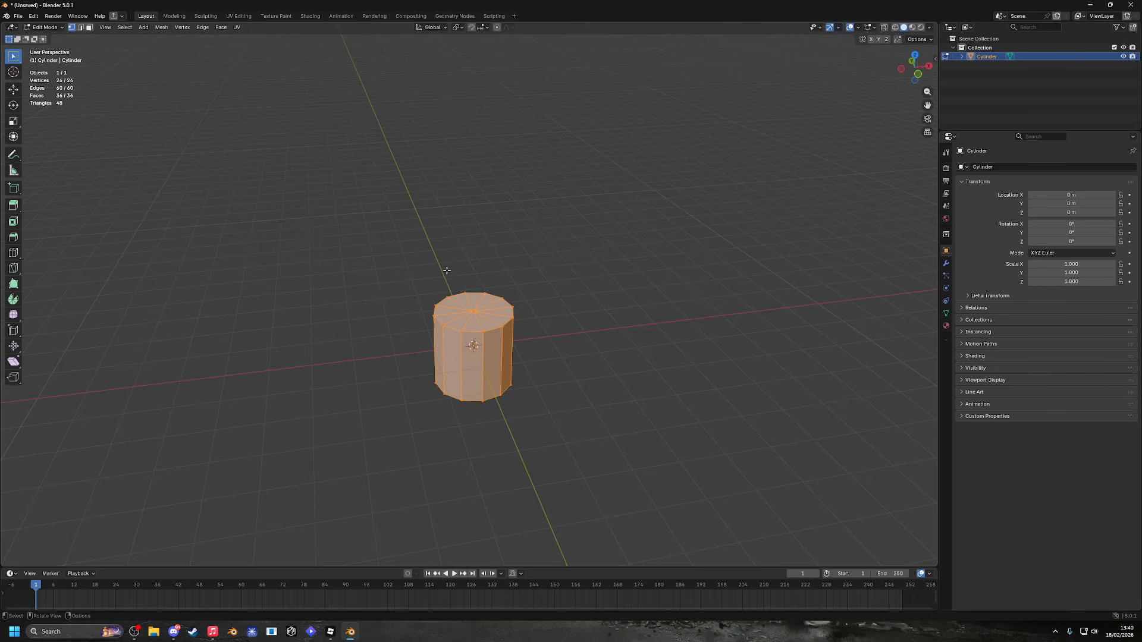
{"action": "left_click", "coordinate": [161, 27]}
{"action": "mouse_move", "coordinate": [202, 178]}
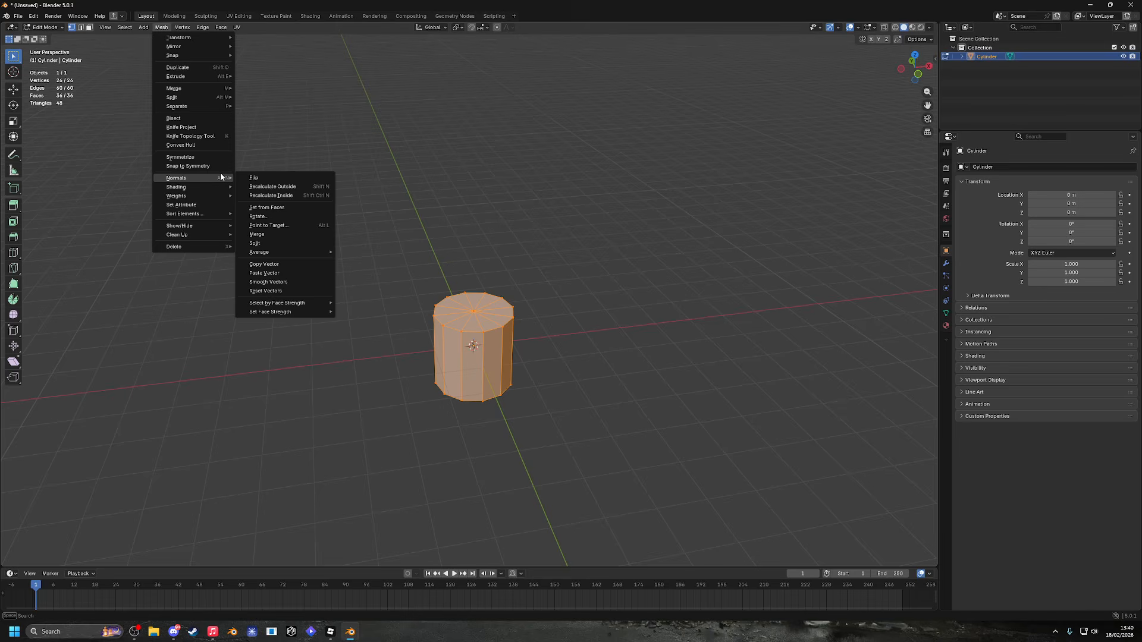
{"action": "left_click", "coordinate": [262, 178]}
{"action": "key", "text": "Tab"}
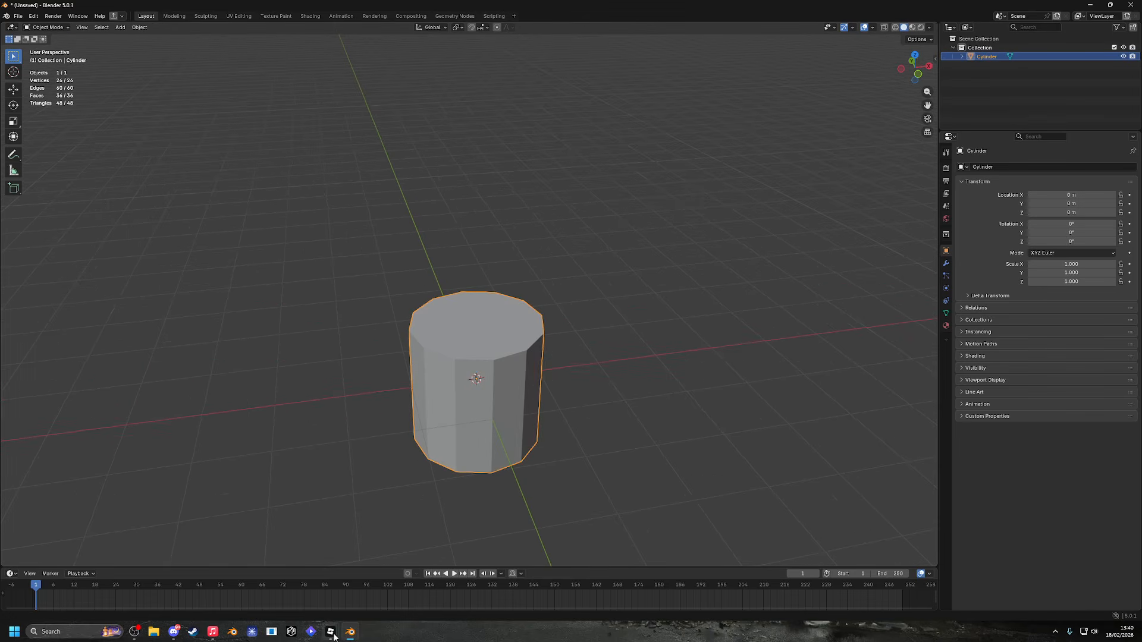
Switch to Roblox Studio and examine the lower ends and insides of the coloured RingOut beams.
{"action": "mouse_move", "coordinate": [333, 635]}
{"action": "left_click", "coordinate": [342, 602]}
{"action": "scroll", "coordinate": [523, 439], "scroll_direction": "up", "scroll_amount": 4}
{"action": "right_click_drag", "start_coordinate": [523, 439], "coordinate": [523, 424]}
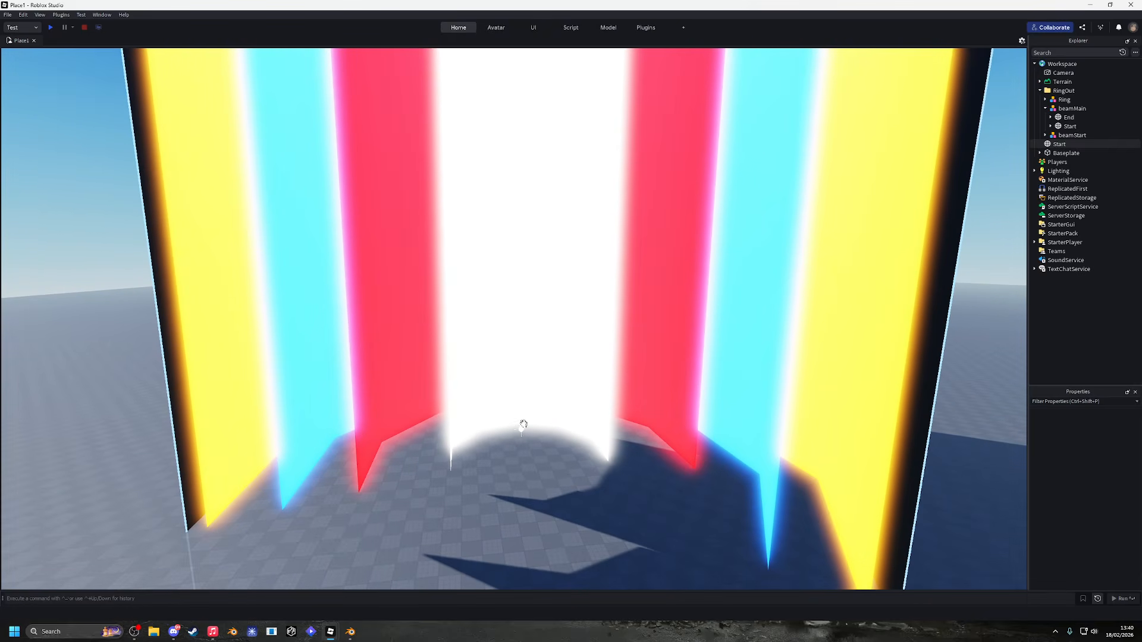
{"action": "right_click_drag", "start_coordinate": [631, 413], "coordinate": [671, 392]}
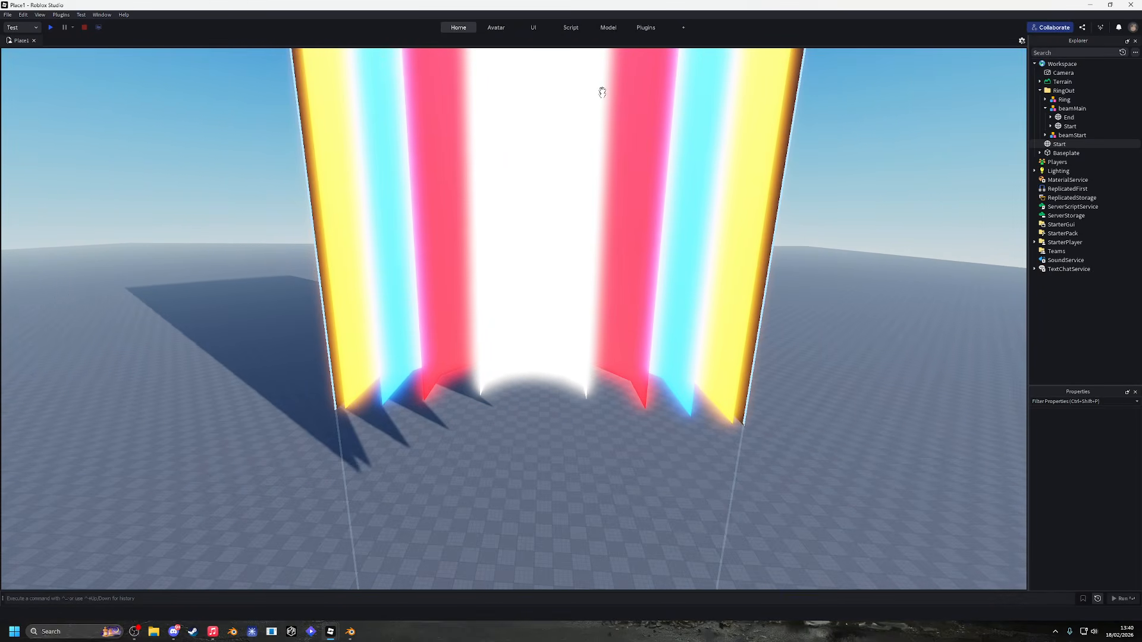
Insert an R6 template character from the Character Inserter presets and frame it in the view.
{"action": "left_click", "coordinate": [646, 27]}
{"action": "left_click", "coordinate": [292, 48]}
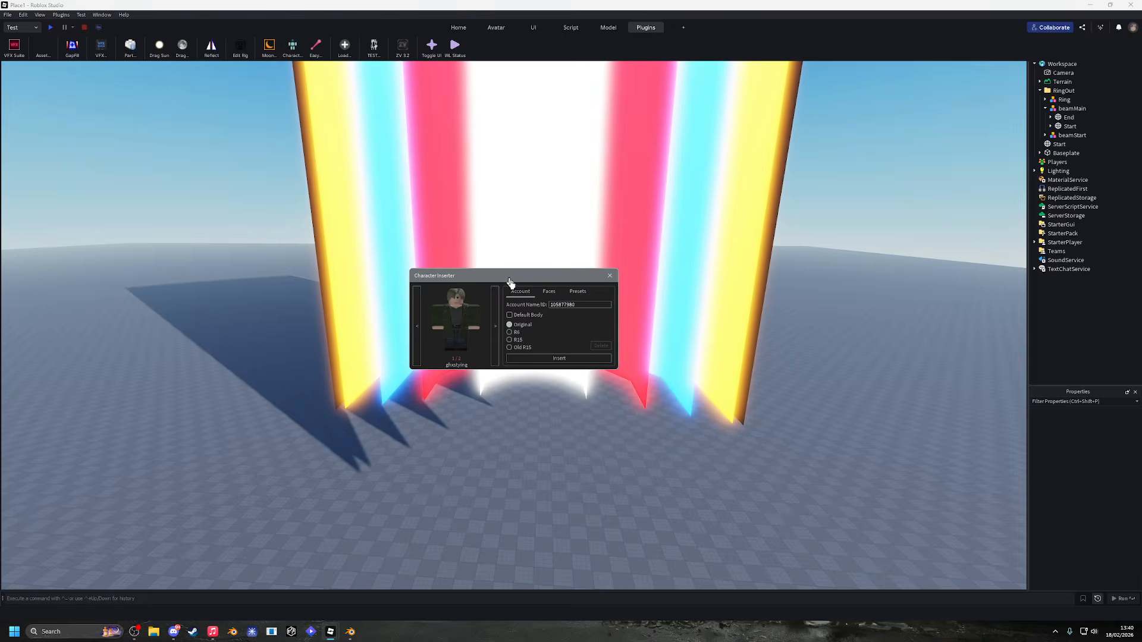
{"action": "left_click", "coordinate": [578, 292]}
{"action": "left_click", "coordinate": [582, 327]}
{"action": "left_click", "coordinate": [610, 275]}
{"action": "left_click_drag", "start_coordinate": [519, 386], "coordinate": [559, 403]}
{"action": "key", "text": "f"}
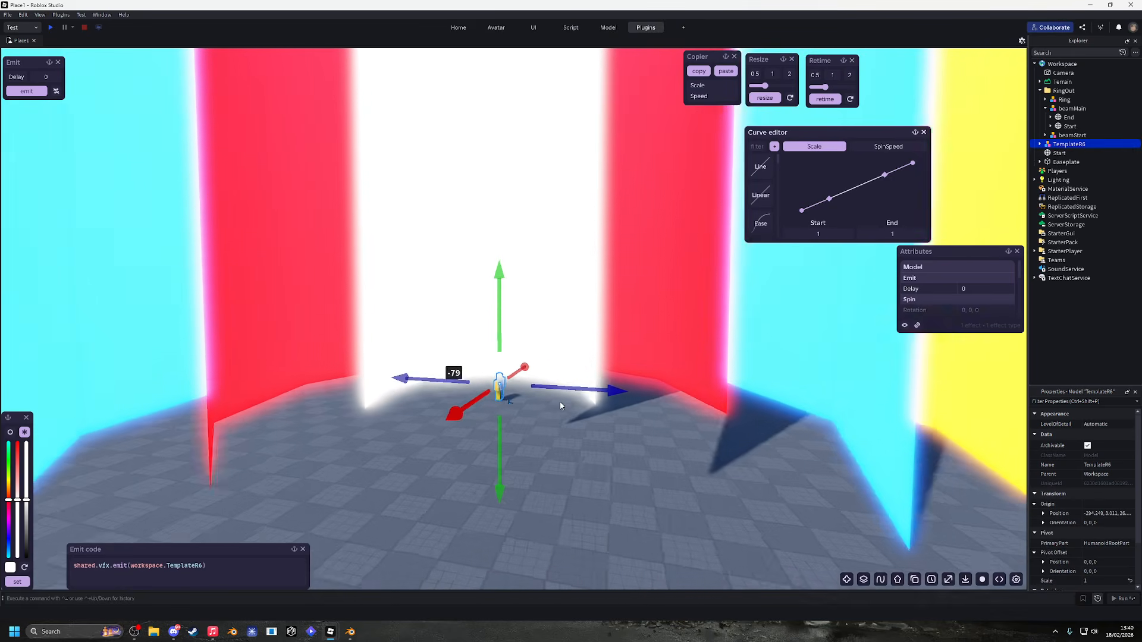
Raise the template character above the baseplate in front of the white beam and scale it up to about 8.06.
{"action": "key", "text": "d"}
{"action": "right_click_drag", "start_coordinate": [559, 406], "coordinate": [529, 394]}
{"action": "scroll", "coordinate": [560, 405], "scroll_direction": "down", "scroll_amount": 5}
{"action": "left_click_drag", "start_coordinate": [521, 394], "coordinate": [592, 158]}
{"action": "key", "text": "ctrl+3"}
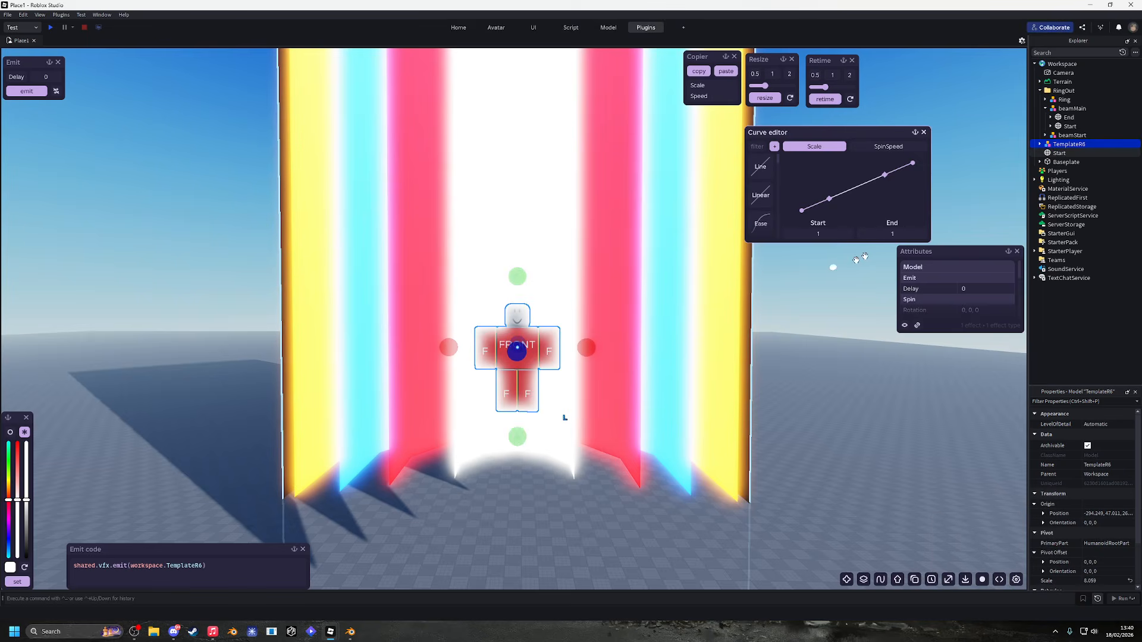
Add a Highlight to TemplateR6 with FillTransparency 0 and a black FillColor of 0, 0, 0.
{"action": "left_click", "coordinate": [1090, 144]}
{"action": "type", "text": "high"}
{"action": "key", "text": "Return"}
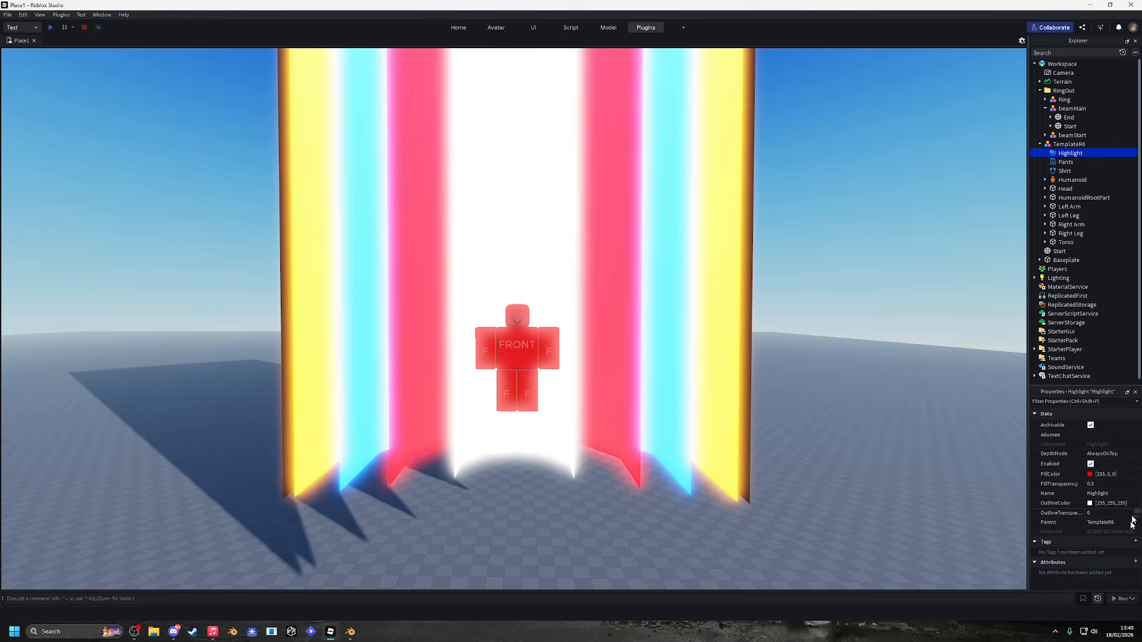
{"action": "left_click", "coordinate": [1100, 484]}
{"action": "type", "text": "0"}
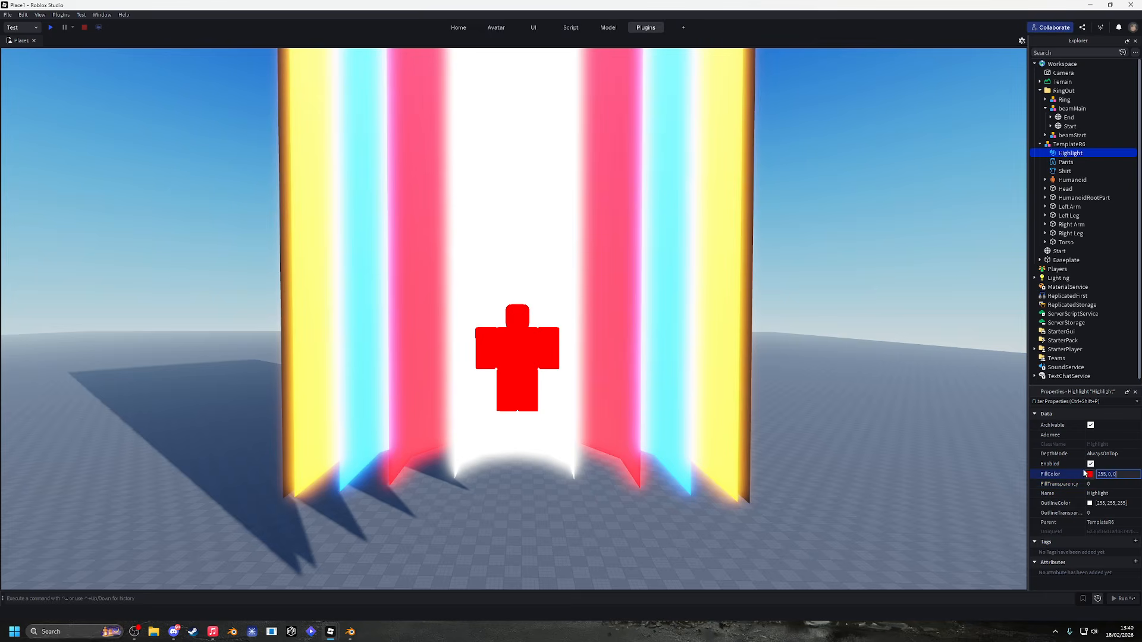
{"action": "left_click", "coordinate": [1089, 474]}
{"action": "left_click_drag", "start_coordinate": [668, 305], "coordinate": [675, 325]}
{"action": "left_click", "coordinate": [633, 392]}
Toggle the Highlight off and on and examine the character's silhouette against the beams from several distances.
{"action": "right_click_drag", "start_coordinate": [634, 390], "coordinate": [634, 390]}
{"action": "key", "text": "s"}
{"action": "key", "text": "w"}
{"action": "left_click", "coordinate": [1090, 464]}
{"action": "left_click", "coordinate": [1090, 463]}
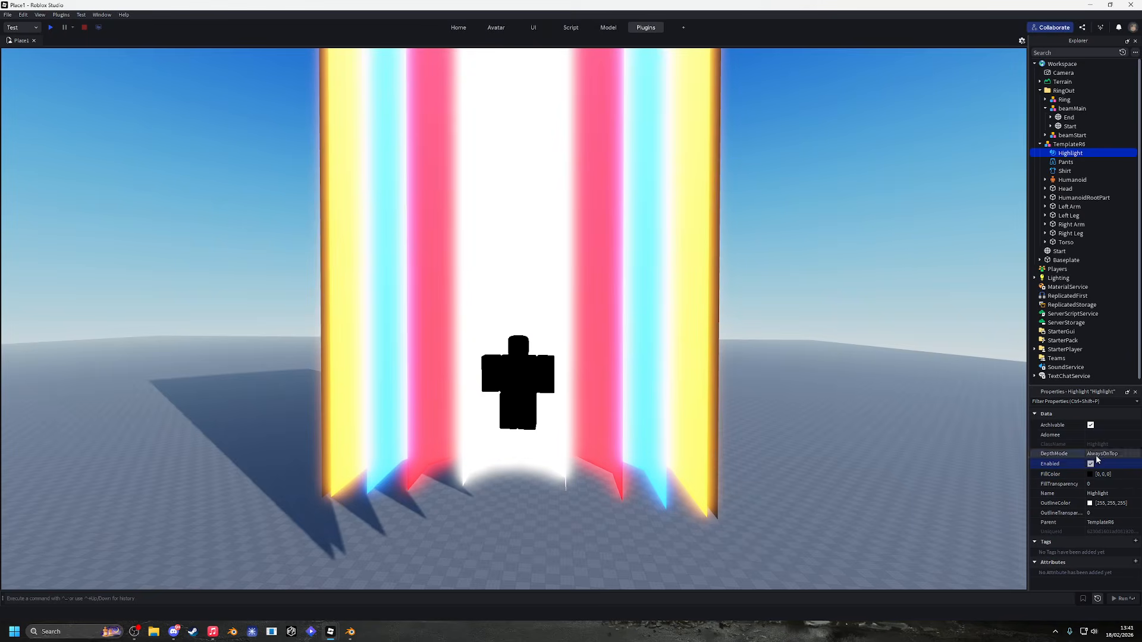
{"action": "left_click", "coordinate": [1101, 453]}
{"action": "right_click_drag", "start_coordinate": [788, 412], "coordinate": [786, 413]}
{"action": "key", "text": "w"}
{"action": "key", "text": "q"}
{"action": "key", "text": "e"}
{"action": "key", "text": "w"}
{"action": "key", "text": "s"}
Delete the TemplateR6 character from the Workspace.
{"action": "left_click", "coordinate": [1074, 146]}
{"action": "key", "text": "Delete"}
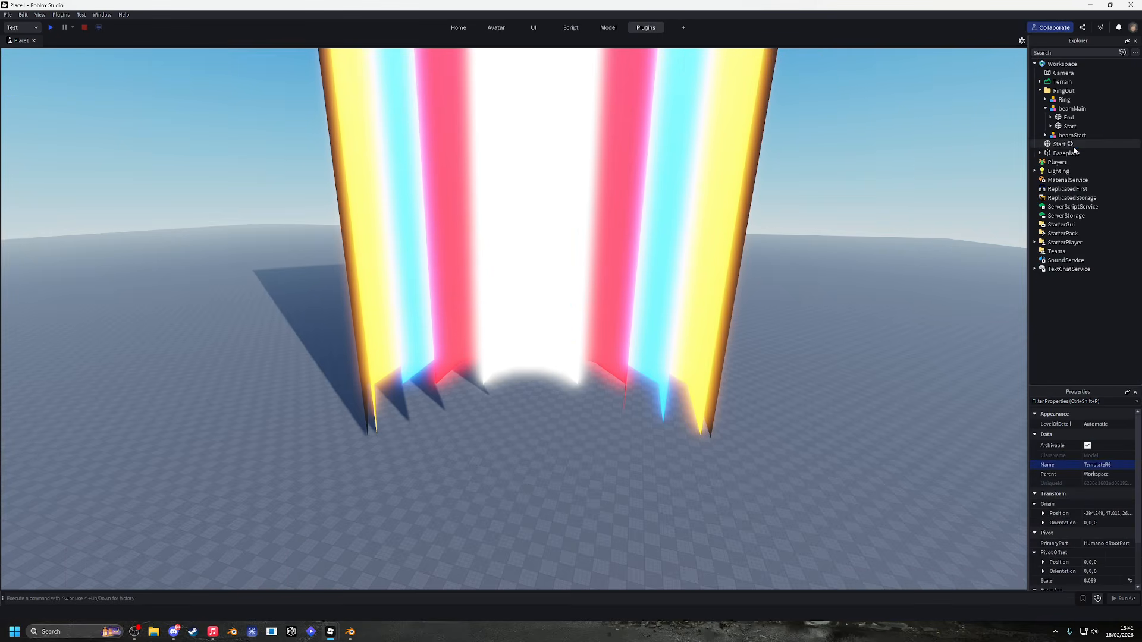
{"action": "right_click_drag", "start_coordinate": [704, 244], "coordinate": [705, 245]}
Switch to Blender and stretch the cylinder along the global Z axis to a scale of about 45.9.
{"action": "left_click", "coordinate": [349, 632]}
{"action": "scroll", "coordinate": [554, 355], "scroll_direction": "down", "scroll_amount": 14}
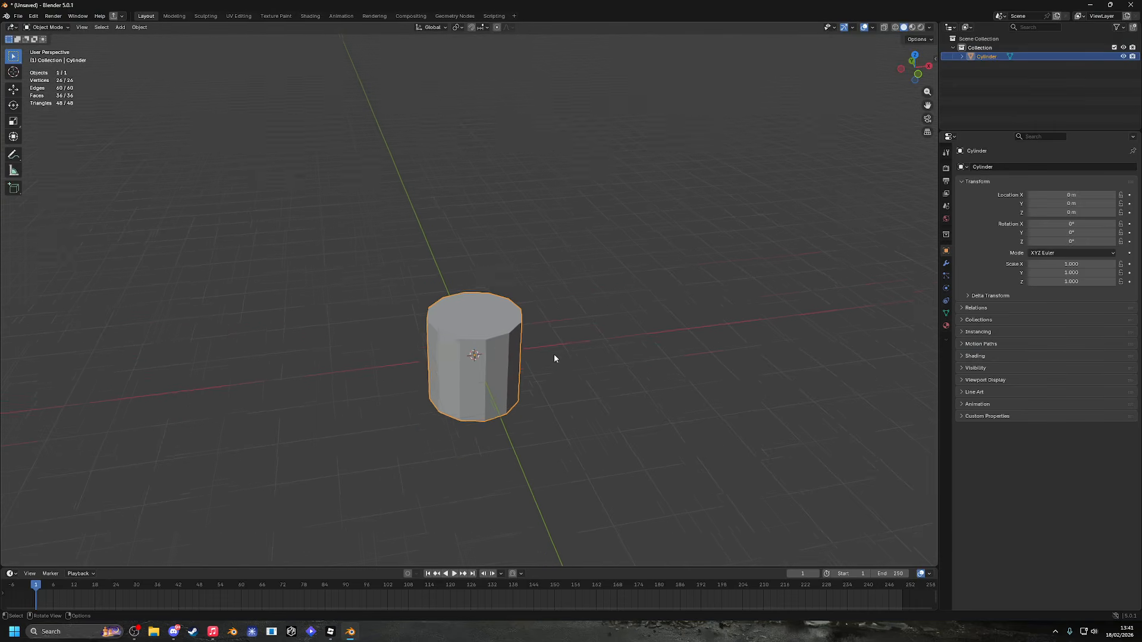
{"action": "scroll", "coordinate": [495, 337], "scroll_direction": "up", "scroll_amount": 3}
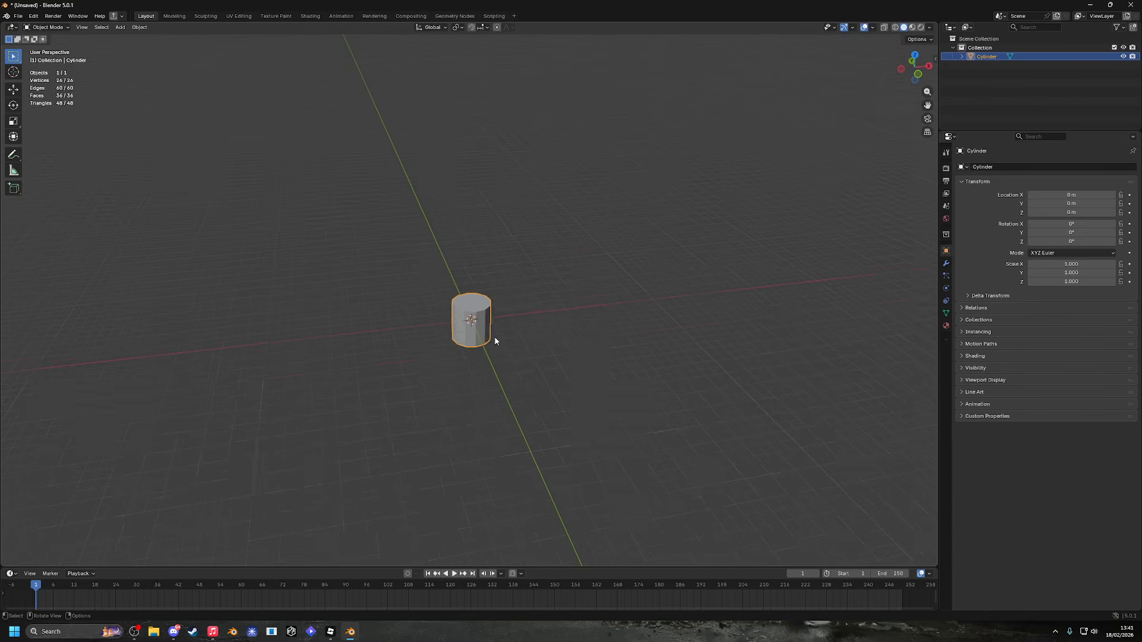
{"action": "scroll", "coordinate": [474, 362], "scroll_direction": "down", "scroll_amount": 8}
{"action": "key", "text": "s"}
{"action": "key", "text": "z"}
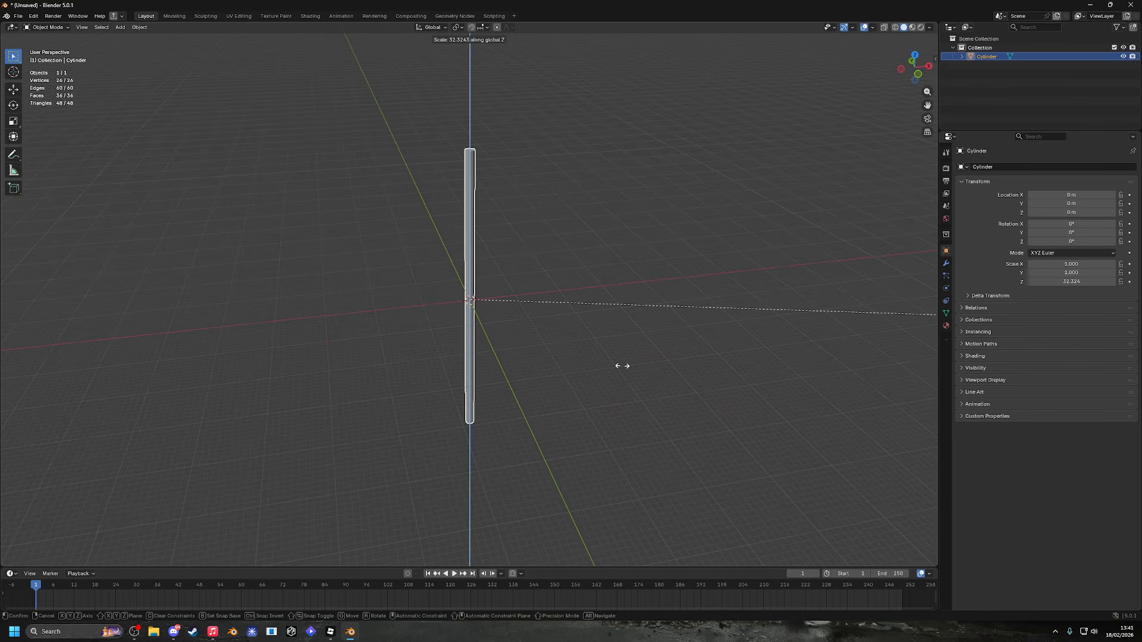
{"action": "left_click", "coordinate": [540, 301]}
Apply Shade Smooth to the stretched cylinder and check its end cap.
{"action": "middle_click_drag", "start_coordinate": [605, 256], "coordinate": [535, 265]}
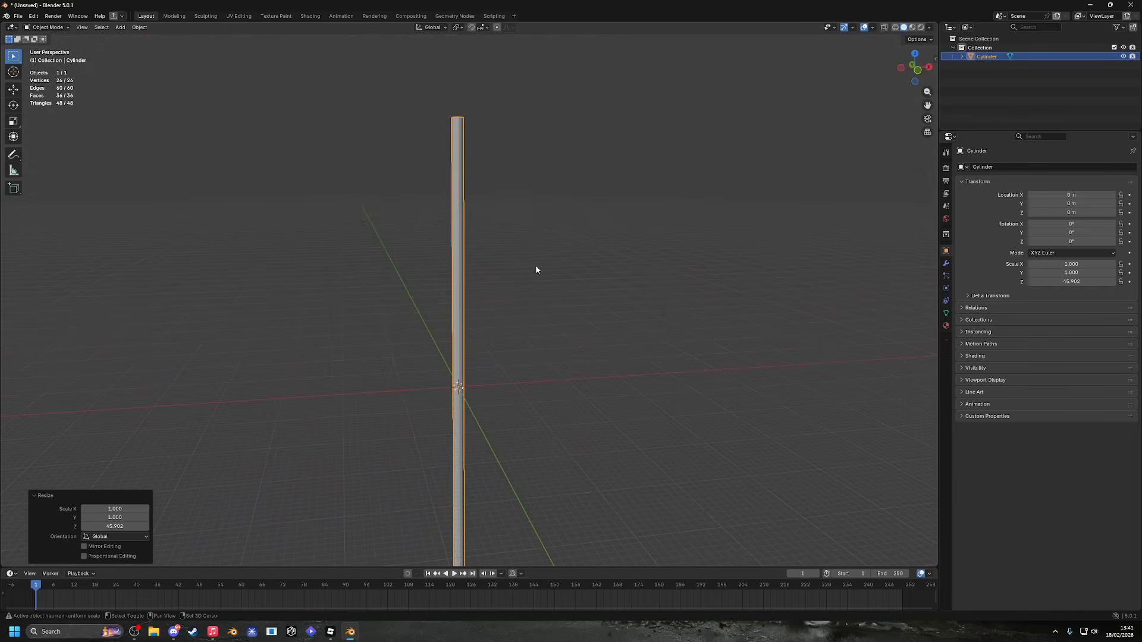
{"action": "scroll", "coordinate": [478, 304], "scroll_direction": "up", "scroll_amount": 2}
{"action": "right_click", "coordinate": [455, 312]}
{"action": "left_click", "coordinate": [452, 313]}
{"action": "middle_click_drag", "start_coordinate": [467, 268], "coordinate": [400, 538]}
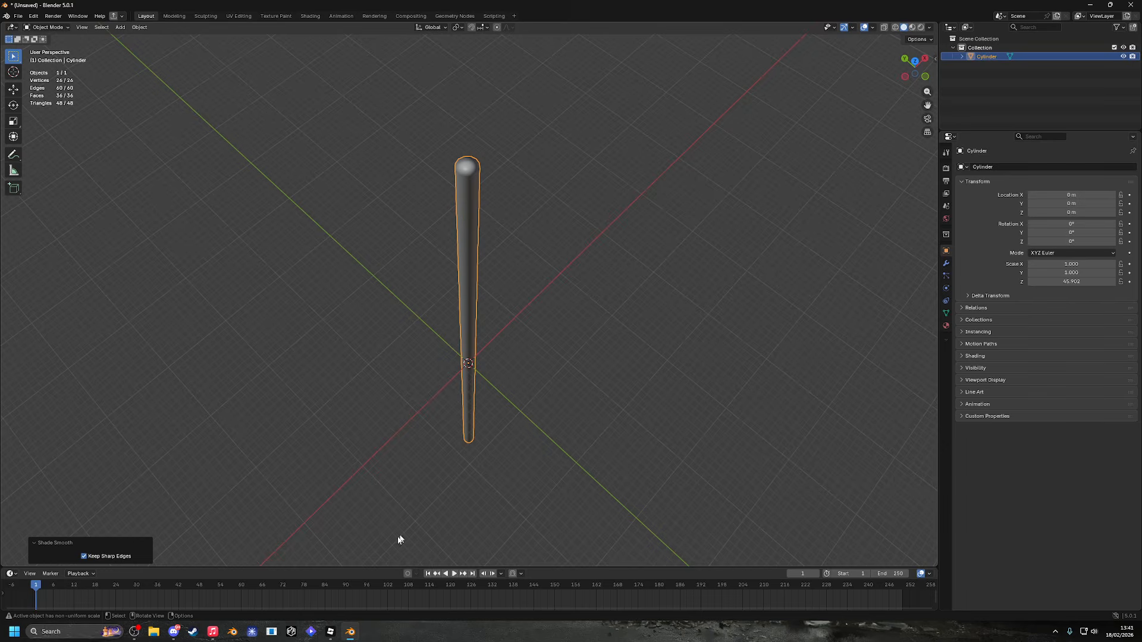
Switch to Roblox Studio and examine the reference beams up close.
{"action": "mouse_move", "coordinate": [330, 632]}
{"action": "left_click", "coordinate": [377, 586]}
{"action": "key", "text": "w"}
{"action": "right_click_drag", "start_coordinate": [595, 312], "coordinate": [589, 311]}
{"action": "key", "text": "s"}
Switch back to Blender, try Shade Flat on the cylinder, and reapply Shade Smooth.
{"action": "left_click", "coordinate": [350, 631]}
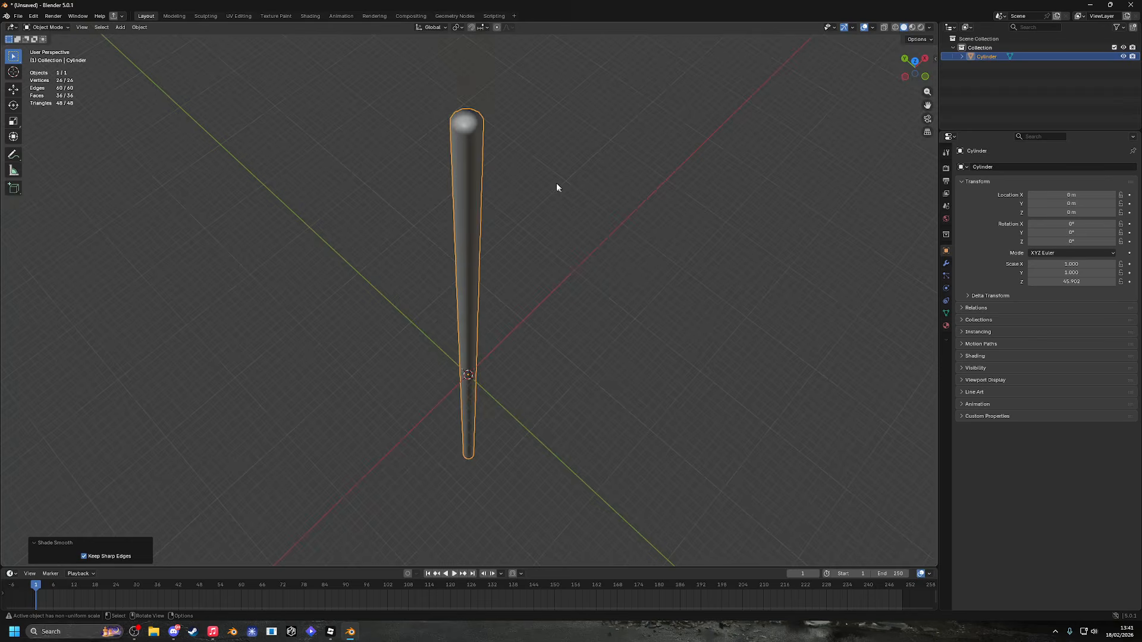
{"action": "scroll", "coordinate": [538, 288], "scroll_direction": "up", "scroll_amount": 3}
{"action": "middle_click_drag", "start_coordinate": [538, 288], "coordinate": [477, 252]}
{"action": "right_click", "coordinate": [430, 235]}
{"action": "left_click", "coordinate": [430, 251]}
{"action": "scroll", "coordinate": [477, 253], "scroll_direction": "up", "scroll_amount": 2}
{"action": "right_click", "coordinate": [463, 322]}
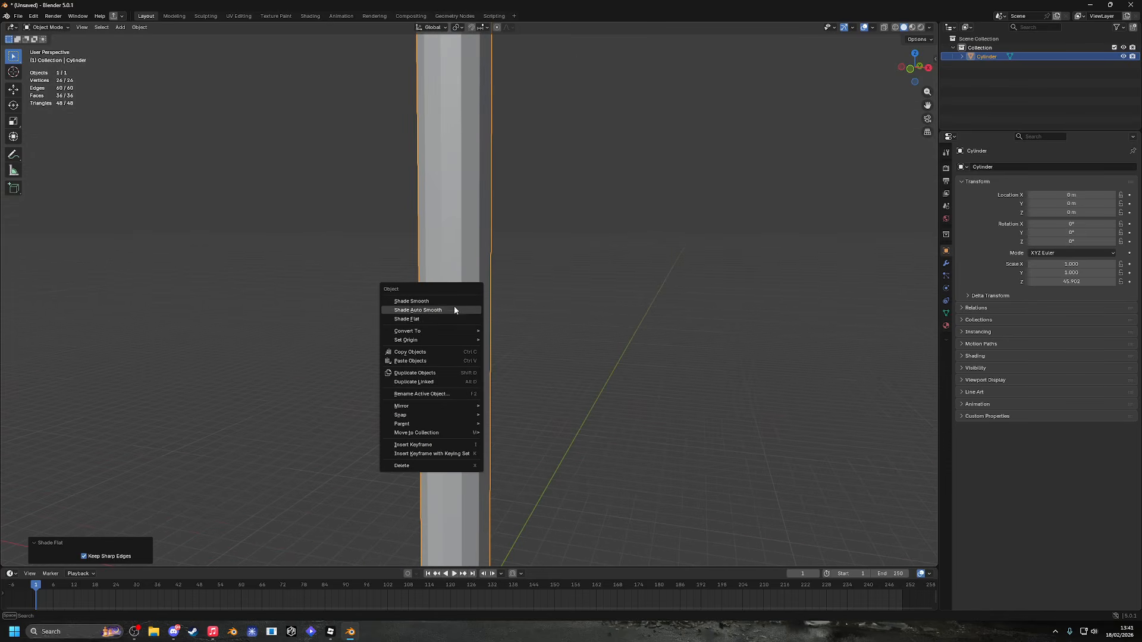
{"action": "left_click", "coordinate": [454, 302]}
Put the cylinder in Vertex Paint mode, keeping Solid viewport shading.
{"action": "scroll", "coordinate": [516, 333], "scroll_direction": "down", "scroll_amount": 3}
{"action": "middle_click_drag", "start_coordinate": [505, 303], "coordinate": [504, 356]}
{"action": "scroll", "coordinate": [488, 350], "scroll_direction": "down", "scroll_amount": 3}
{"action": "scroll", "coordinate": [491, 312], "scroll_direction": "up", "scroll_amount": 2}
{"action": "scroll", "coordinate": [491, 315], "scroll_direction": "up", "scroll_amount": 1}
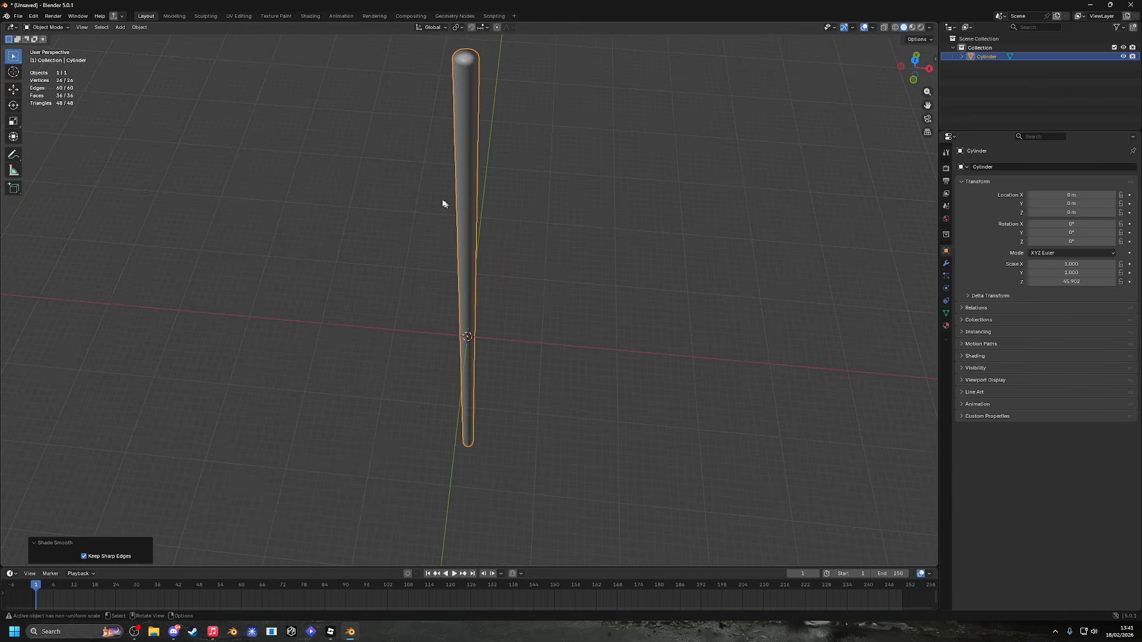
{"action": "left_click", "coordinate": [48, 27]}
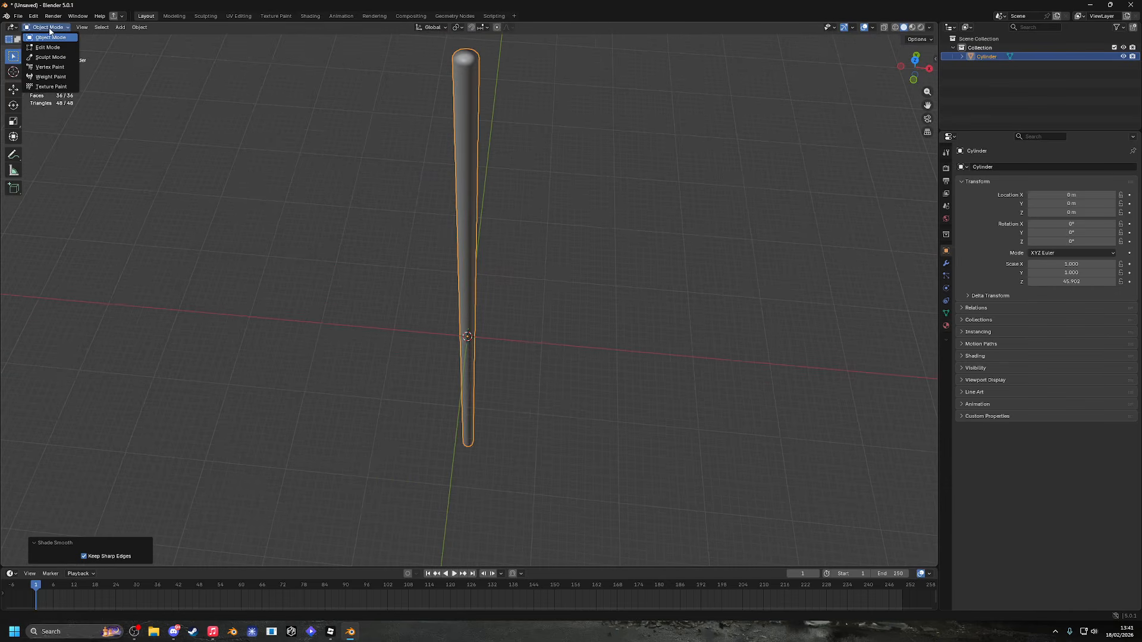
{"action": "left_click", "coordinate": [49, 67]}
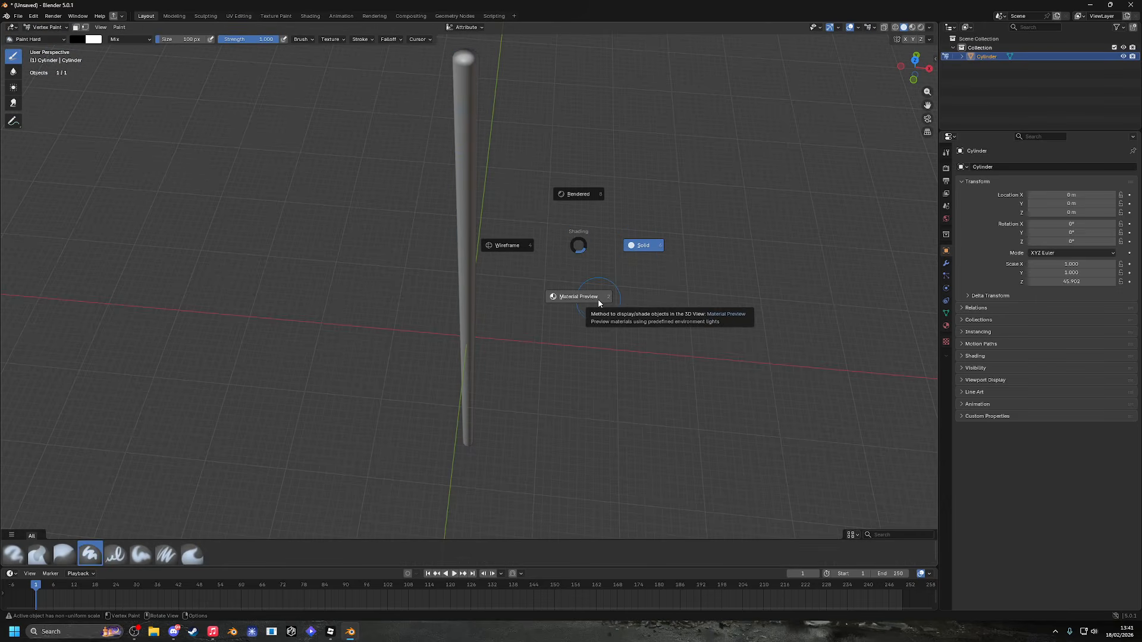
{"action": "left_click", "coordinate": [641, 249]}
{"action": "scroll", "coordinate": [519, 203], "scroll_direction": "down", "scroll_amount": 1}
{"action": "scroll", "coordinate": [521, 191], "scroll_direction": "up", "scroll_amount": 1}
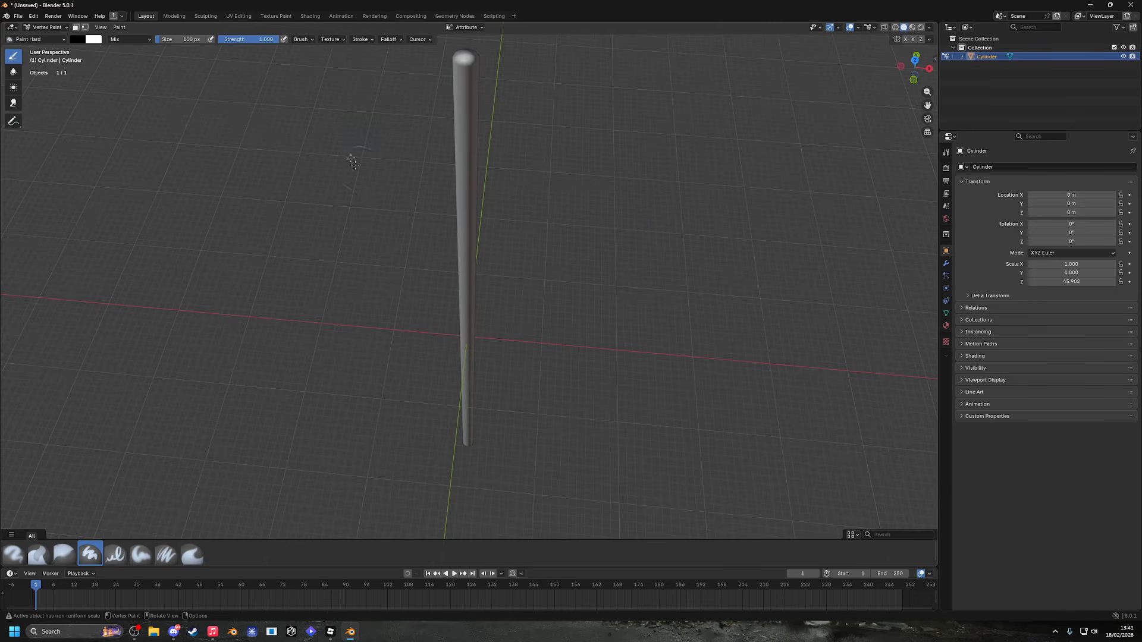
Set the brush colour to a light peach and paint the upper part of the cylinder.
{"action": "left_click", "coordinate": [81, 39]}
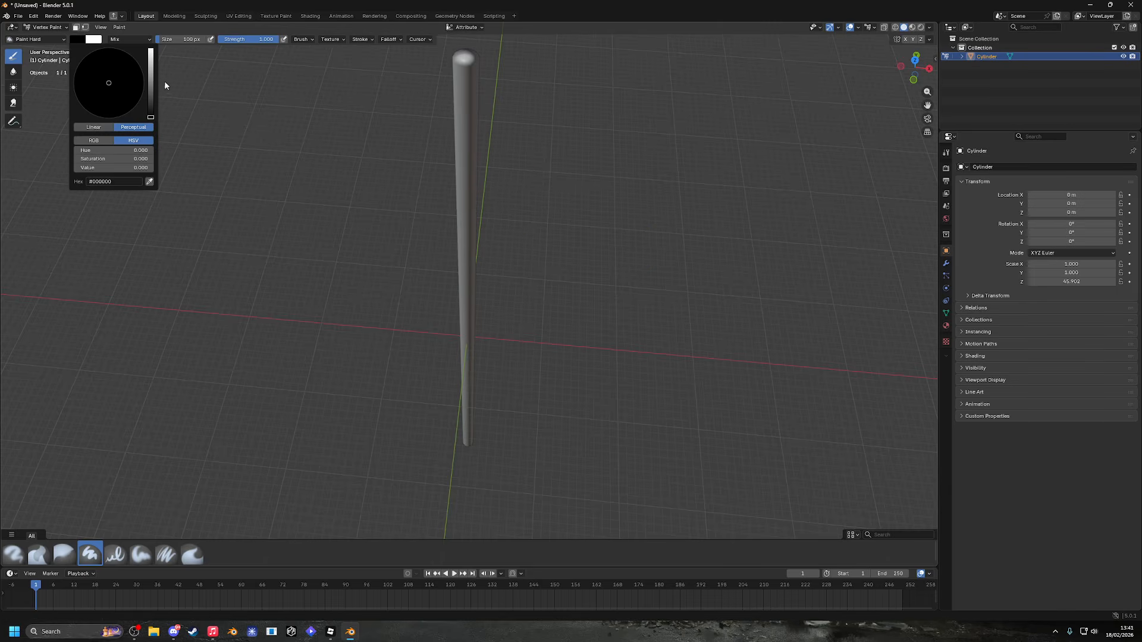
{"action": "scroll", "coordinate": [131, 110], "scroll_direction": "up", "scroll_amount": 10}
{"action": "mouse_move", "coordinate": [113, 91]}
{"action": "left_mouse_down"}
{"action": "mouse_move", "coordinate": [118, 101]}
{"action": "mouse_move", "coordinate": [105, 94]}
{"action": "left_mouse_up"}
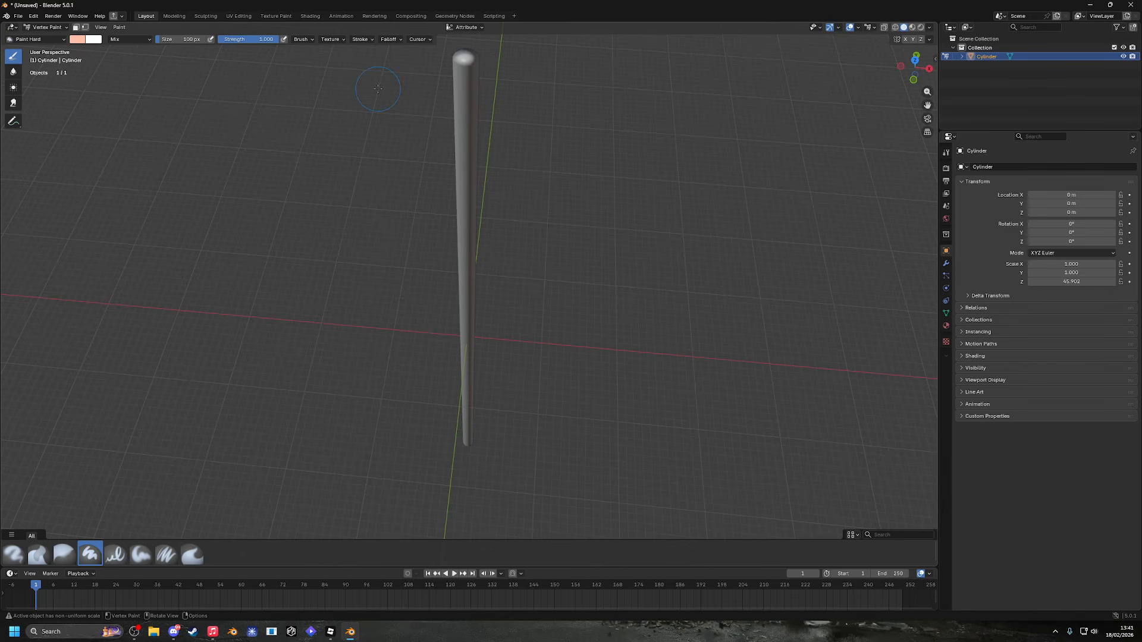
{"action": "middle_click_drag", "start_coordinate": [479, 72], "coordinate": [477, 160]}
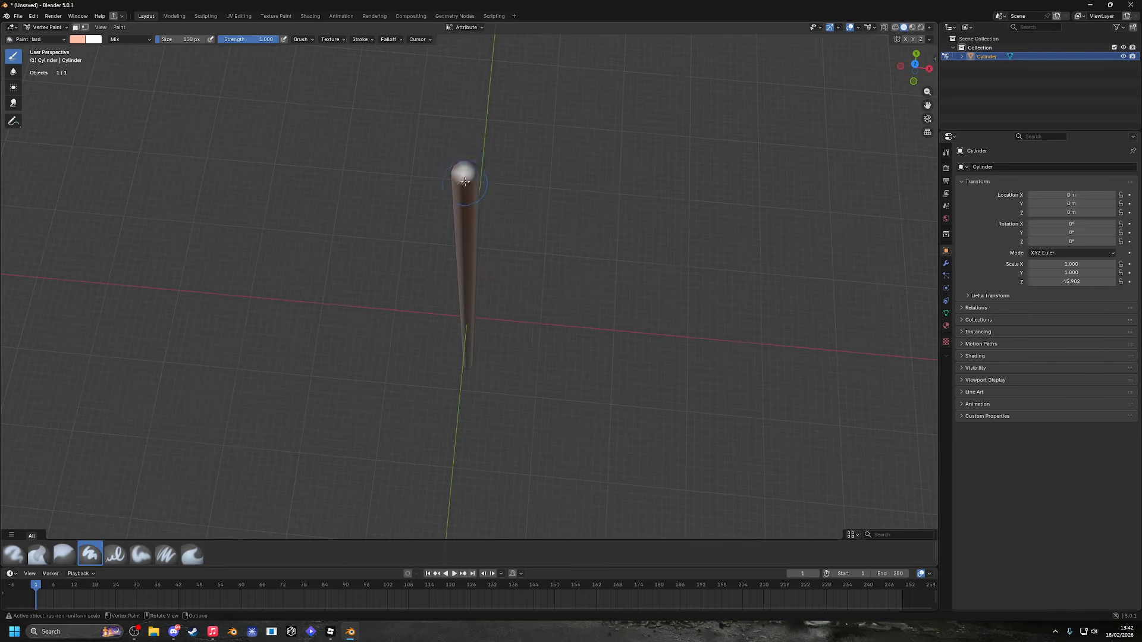
{"action": "middle_click_drag", "start_coordinate": [464, 181], "coordinate": [493, 216]}
{"action": "scroll", "coordinate": [510, 177], "scroll_direction": "down", "scroll_amount": 4}
{"action": "scroll", "coordinate": [469, 240], "scroll_direction": "up", "scroll_amount": 4}
{"action": "scroll", "coordinate": [469, 239], "scroll_direction": "down", "scroll_amount": 4}
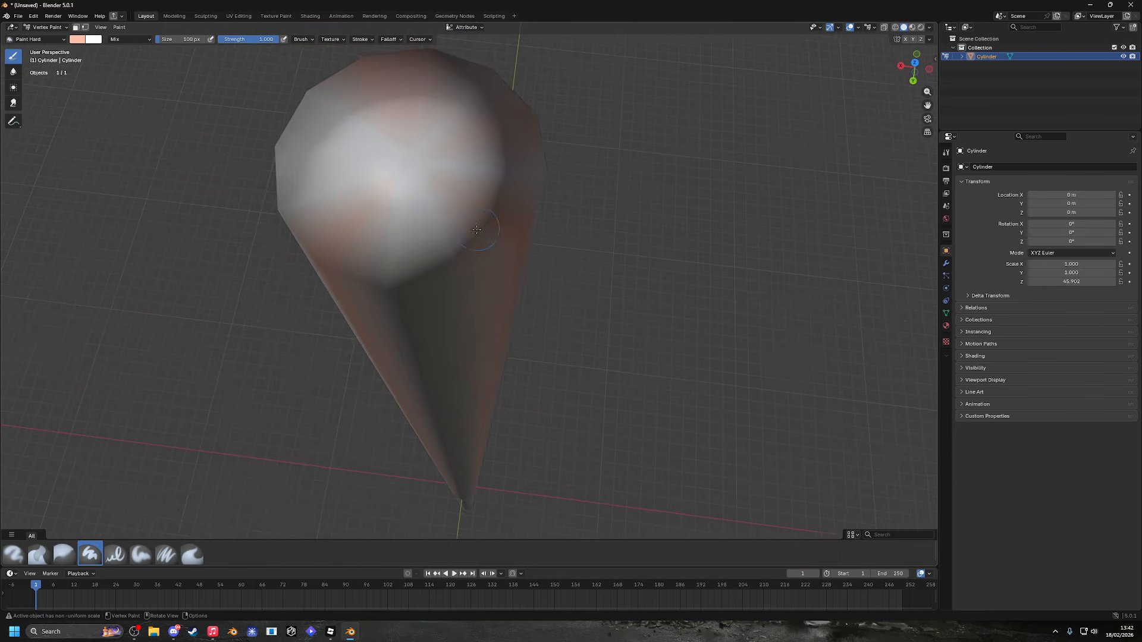
Enlarge the brush to 1000 px and paint the cylinder's upper half peach on all sides.
{"action": "left_click_drag", "start_coordinate": [179, 40], "coordinate": [224, 39]}
{"action": "left_click_drag", "start_coordinate": [447, 242], "coordinate": [464, 261]}
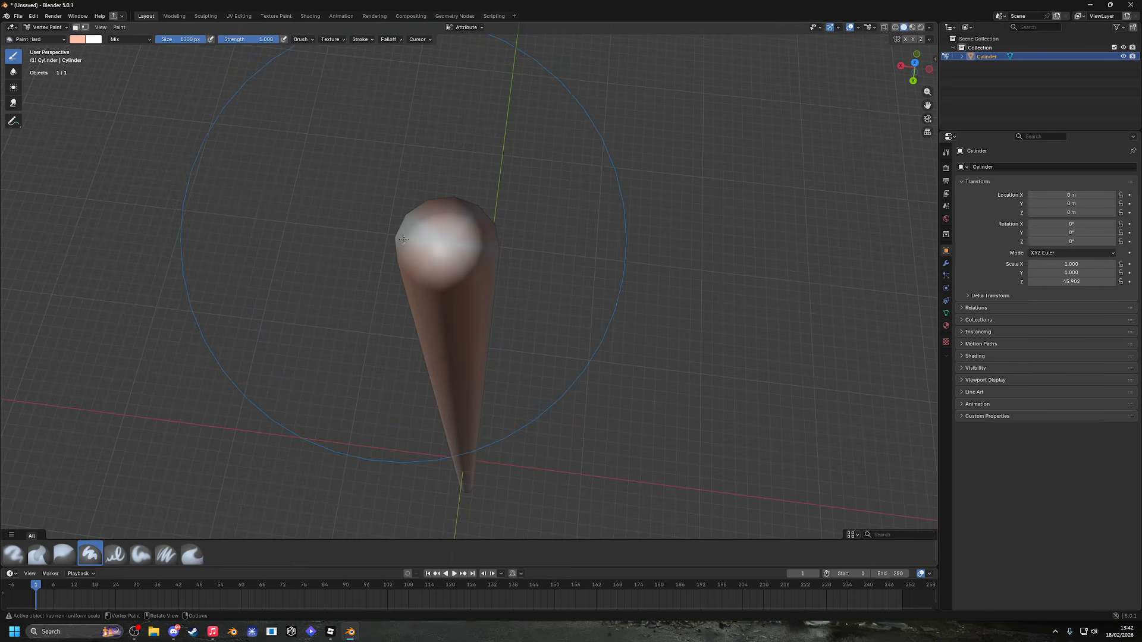
{"action": "middle_click_drag", "start_coordinate": [404, 239], "coordinate": [597, 213]}
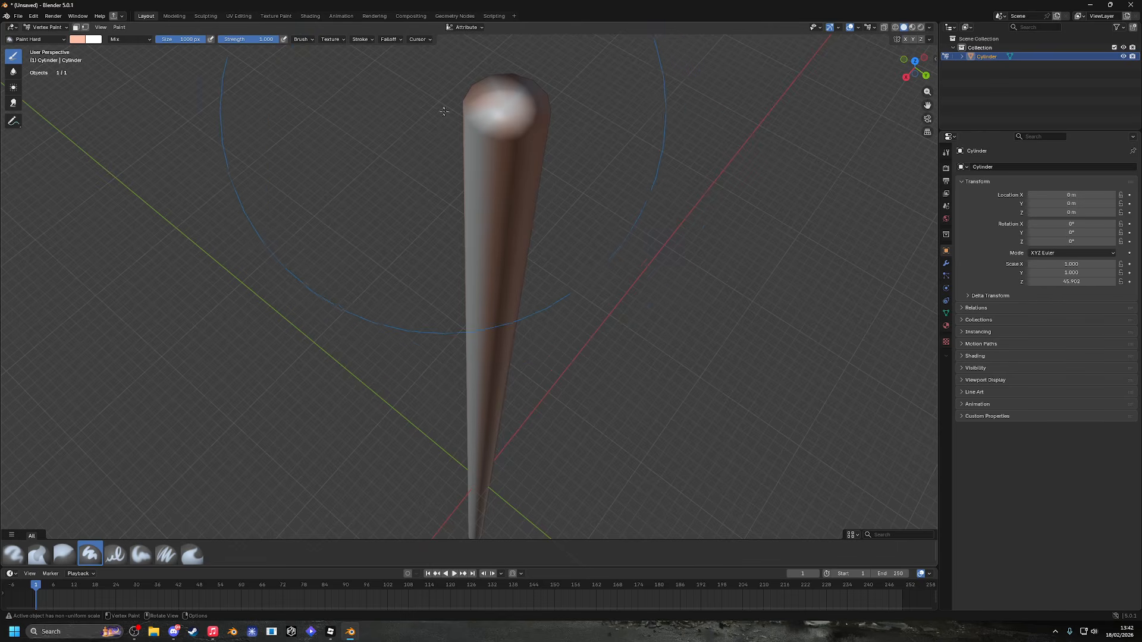
{"action": "middle_click_drag", "start_coordinate": [462, 123], "coordinate": [568, 94]}
{"action": "left_click_drag", "start_coordinate": [604, 276], "coordinate": [626, 87]}
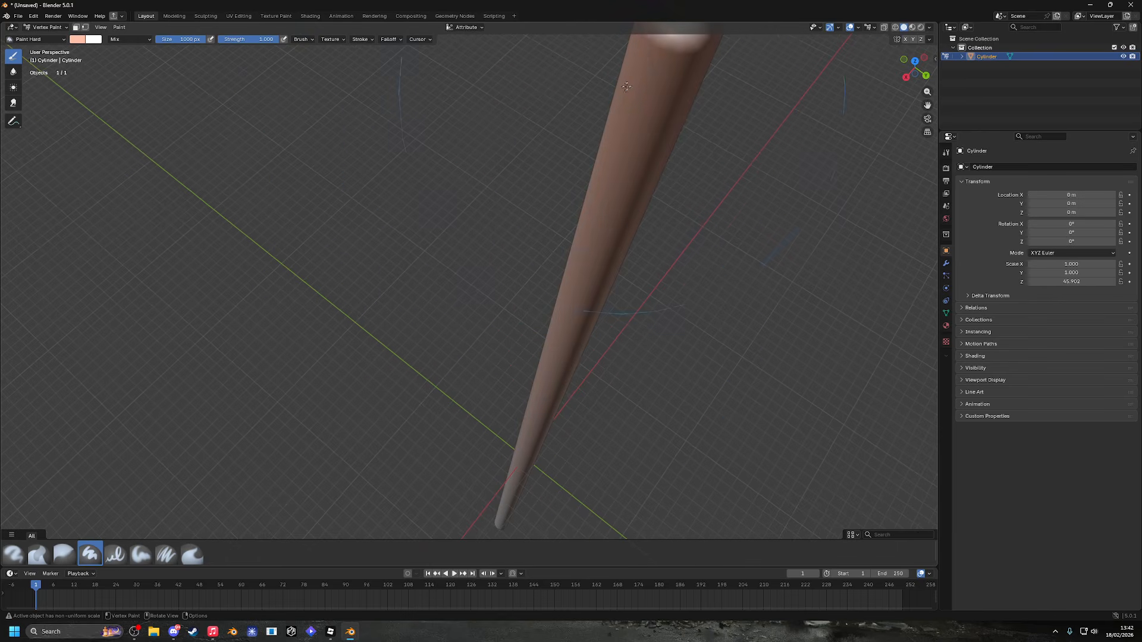
{"action": "middle_click_drag", "start_coordinate": [671, 86], "coordinate": [378, 341]}
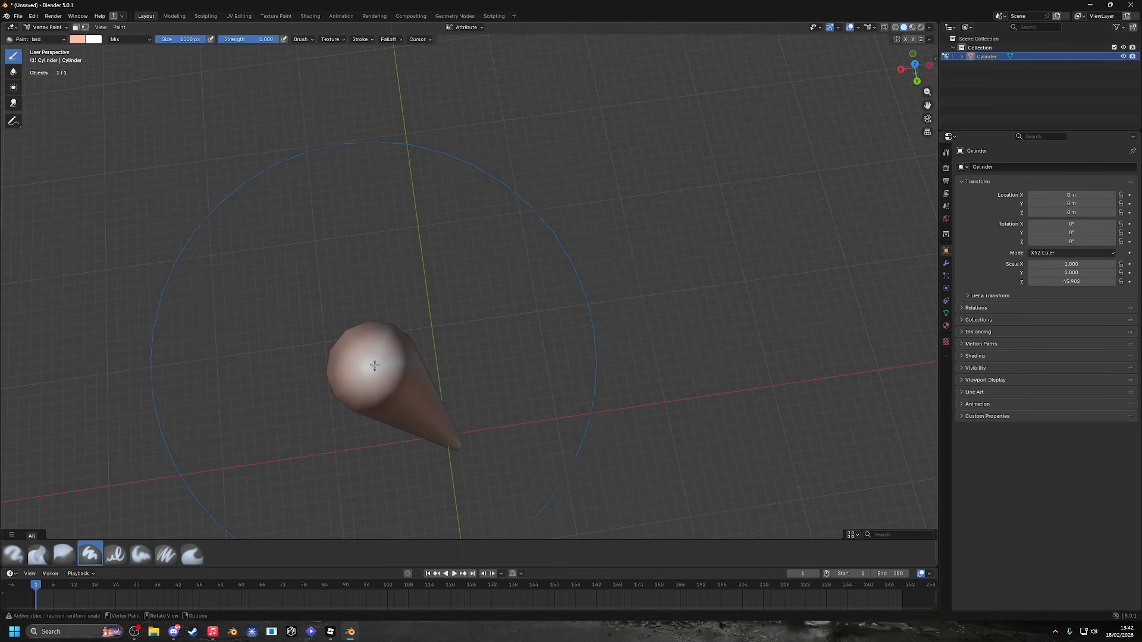
{"action": "middle_click_drag", "start_coordinate": [429, 369], "coordinate": [454, 174]}
Paint the cylinder's top cap fully peach from the top orthographic view.
{"action": "left_click", "coordinate": [915, 61]}
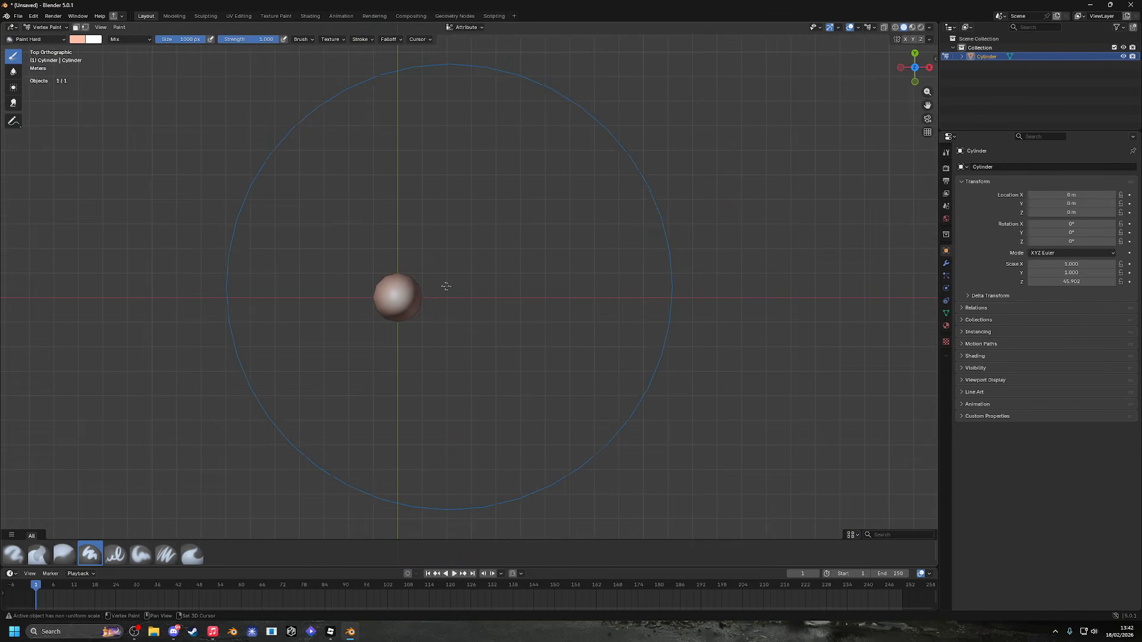
{"action": "scroll", "coordinate": [446, 286], "scroll_direction": "up", "scroll_amount": 5}
{"action": "left_click", "coordinate": [280, 305]}
{"action": "scroll", "coordinate": [322, 268], "scroll_direction": "down", "scroll_amount": 7}
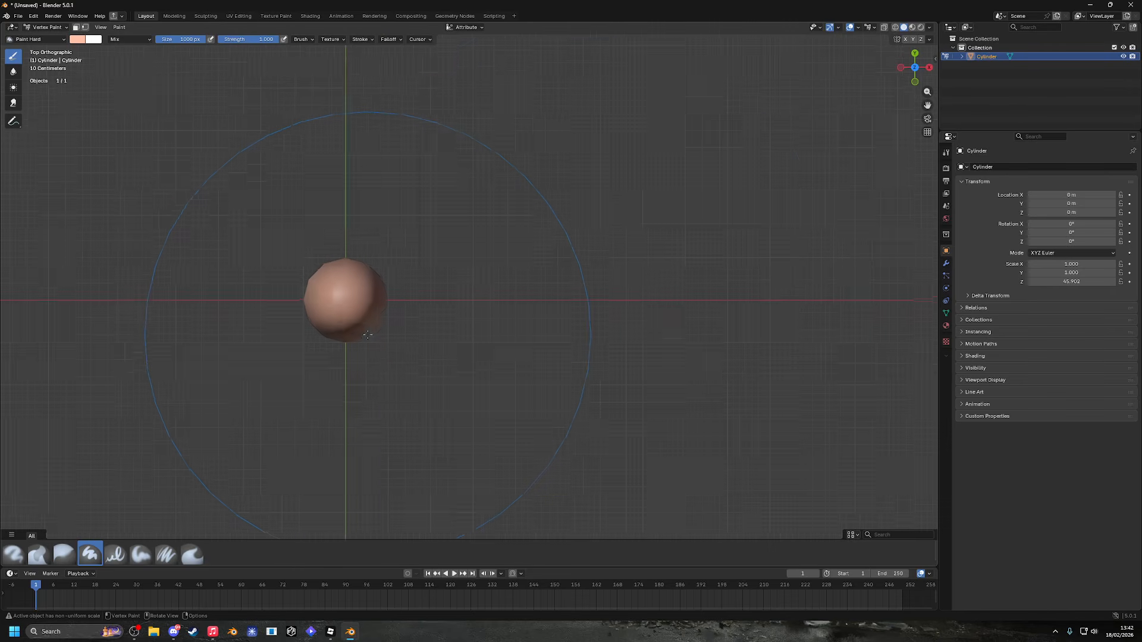
Set the brush colour to a bright purple (#B44AFF) for the cylinder's unpainted lower half.
{"action": "left_click", "coordinate": [915, 81]}
{"action": "scroll", "coordinate": [556, 330], "scroll_direction": "down", "scroll_amount": 6}
{"action": "middle_click_drag", "start_coordinate": [526, 374], "coordinate": [527, 142], "text": "shift"}
{"action": "scroll", "coordinate": [524, 262], "scroll_direction": "down", "scroll_amount": 1}
{"action": "scroll", "coordinate": [520, 279], "scroll_direction": "down", "scroll_amount": 2}
{"action": "scroll", "coordinate": [419, 116], "scroll_direction": "up", "scroll_amount": 2}
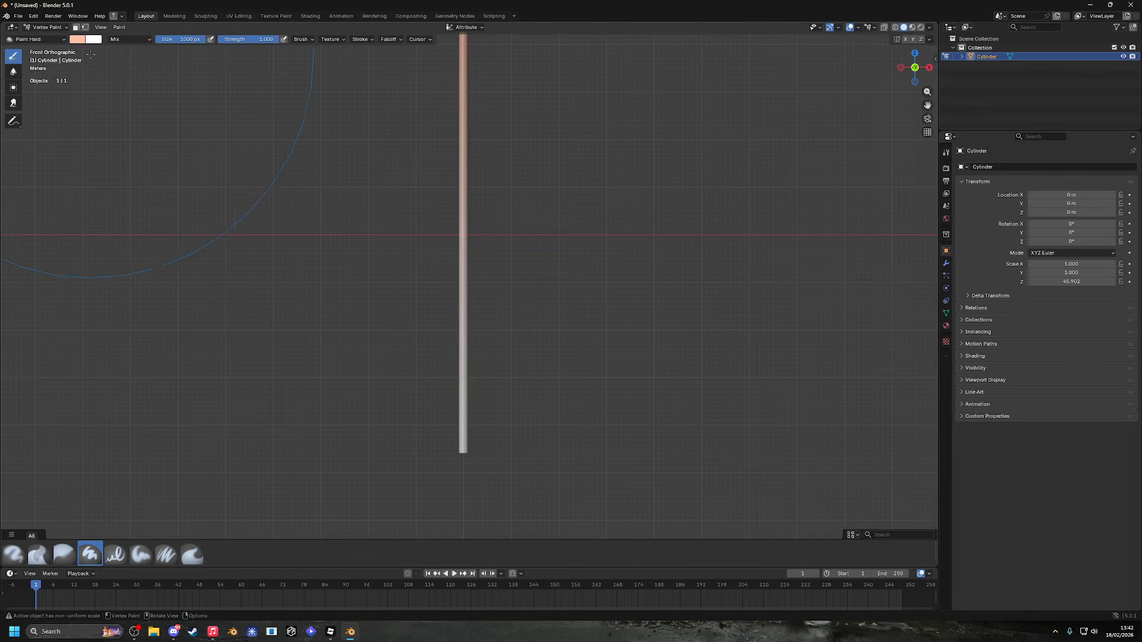
{"action": "left_click", "coordinate": [77, 40]}
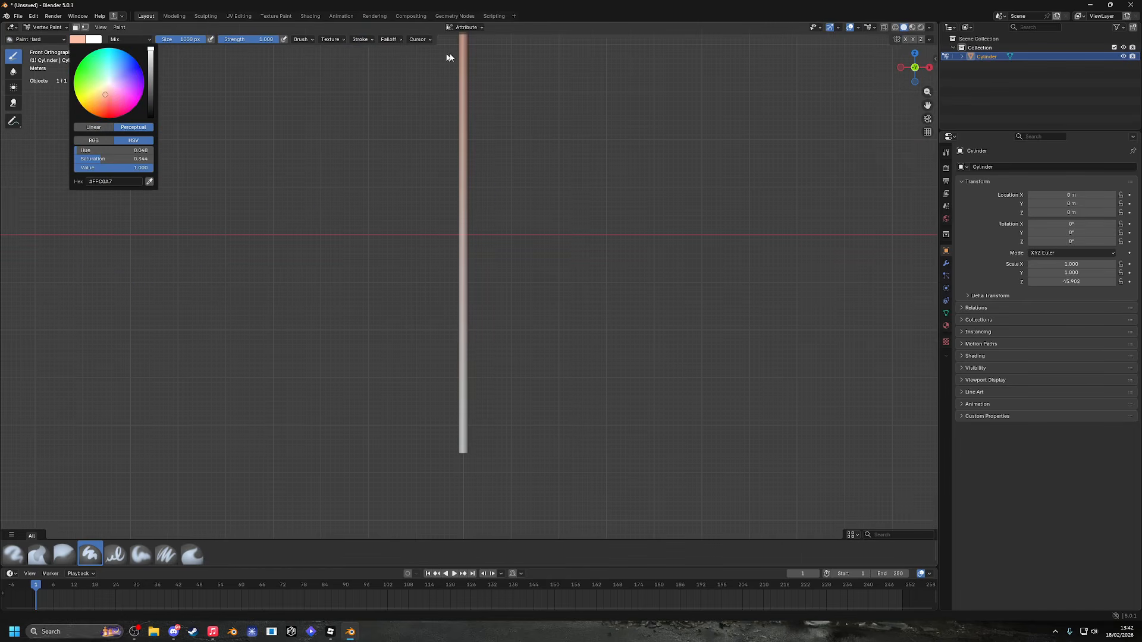
{"action": "left_click_drag", "start_coordinate": [118, 79], "coordinate": [136, 85]}
Paint purple strokes up the sides of the cylinder from its bottom end.
{"action": "left_click", "coordinate": [915, 81]}
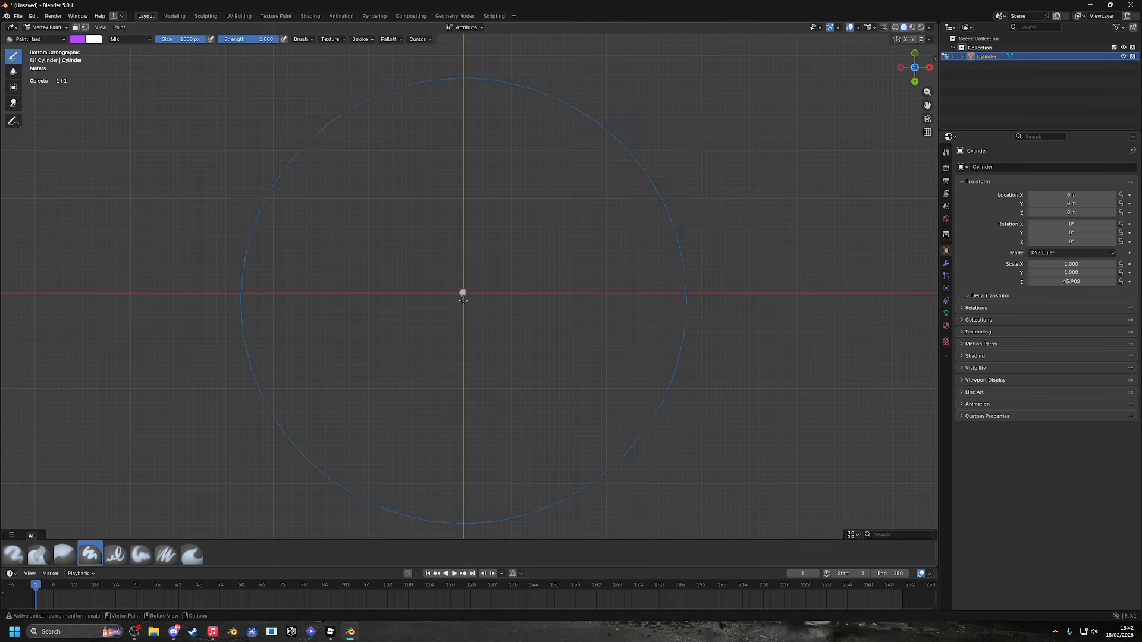
{"action": "scroll", "coordinate": [463, 297], "scroll_direction": "up", "scroll_amount": 12}
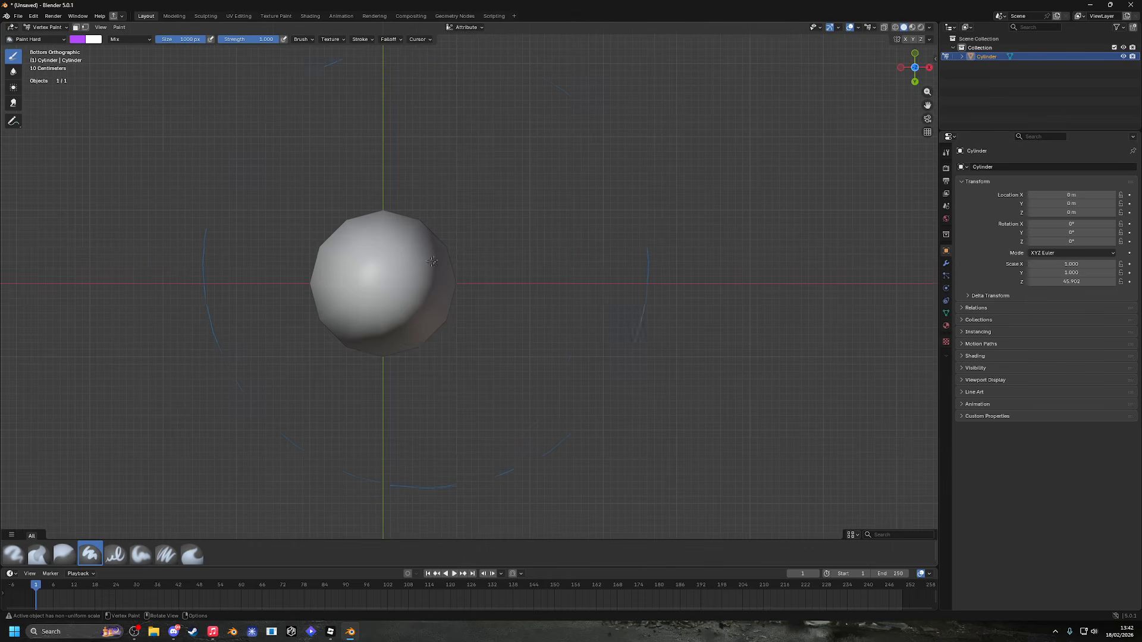
{"action": "middle_click_drag", "start_coordinate": [432, 261], "coordinate": [519, 558]}
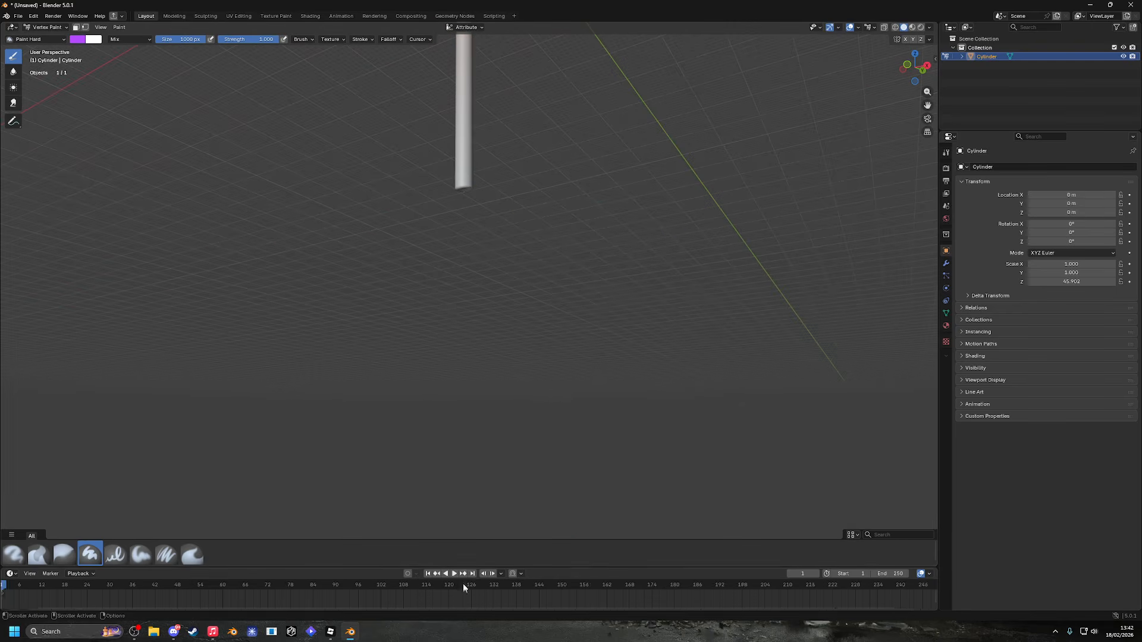
{"action": "scroll", "coordinate": [463, 588], "scroll_direction": "up", "scroll_amount": 2}
{"action": "scroll", "coordinate": [476, 250], "scroll_direction": "up", "scroll_amount": 3}
{"action": "middle_click_drag", "start_coordinate": [478, 167], "coordinate": [475, 388], "text": "shift"}
{"action": "scroll", "coordinate": [464, 351], "scroll_direction": "up", "scroll_amount": 4}
{"action": "left_click", "coordinate": [425, 340]}
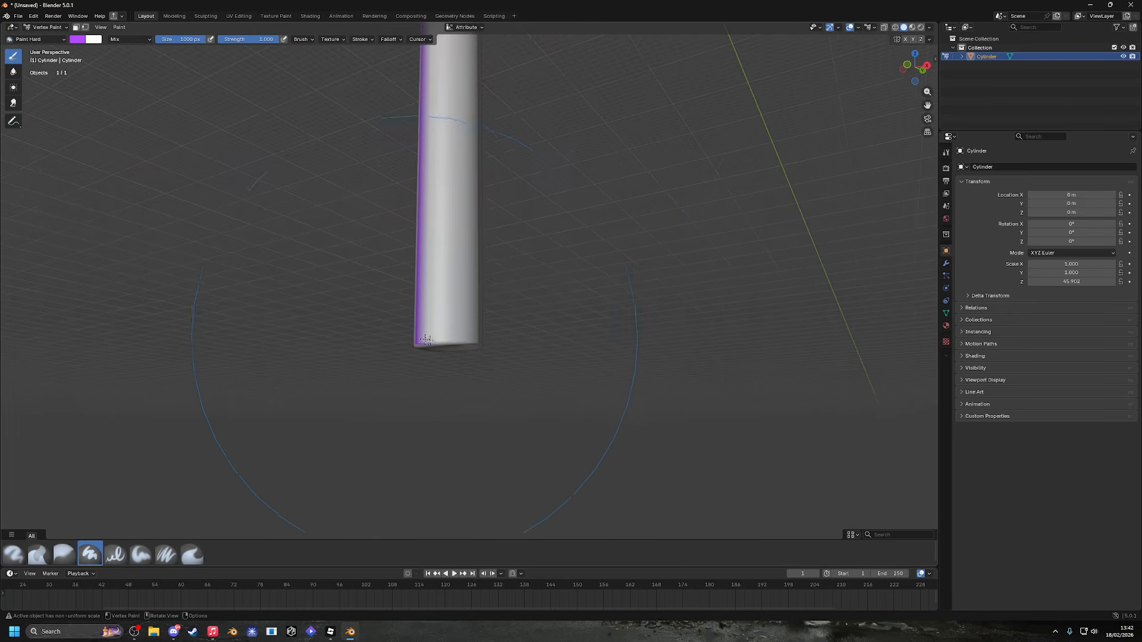
{"action": "left_click", "coordinate": [427, 339]}
{"action": "scroll", "coordinate": [446, 350], "scroll_direction": "up", "scroll_amount": 3}
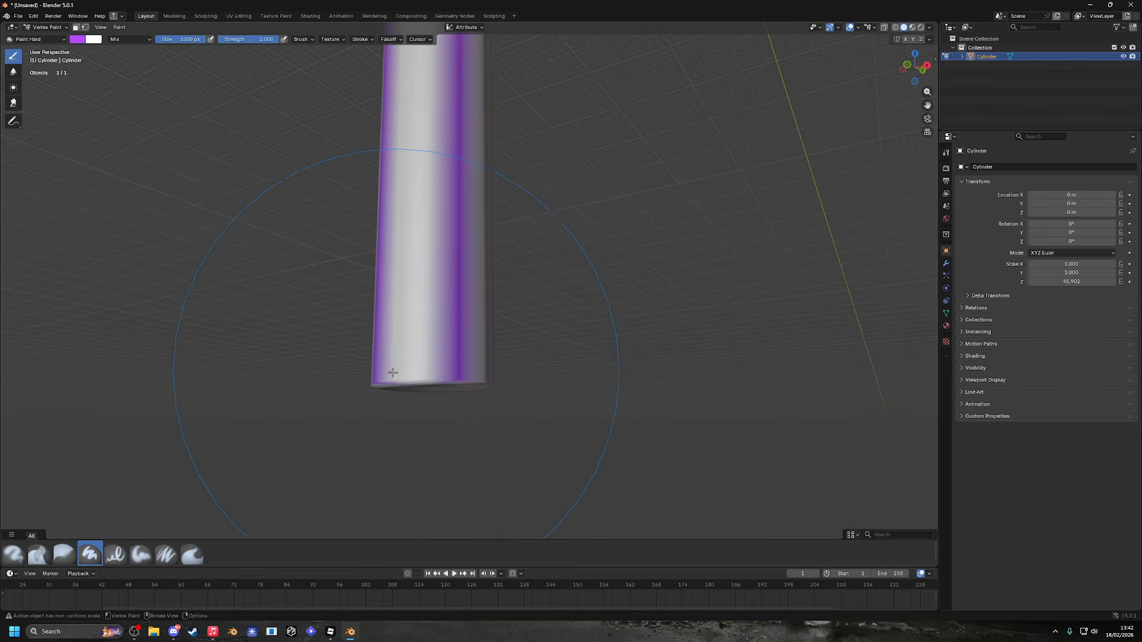
Fill the remaining white areas of the cylinder's lower end with purple, painting over the bottom edge.
{"action": "mouse_move", "coordinate": [439, 369]}
{"action": "middle_mouse_down"}
{"action": "mouse_move", "coordinate": [447, 416]}
{"action": "mouse_move", "coordinate": [453, 292]}
{"action": "mouse_move", "coordinate": [456, 323]}
{"action": "middle_mouse_up"}
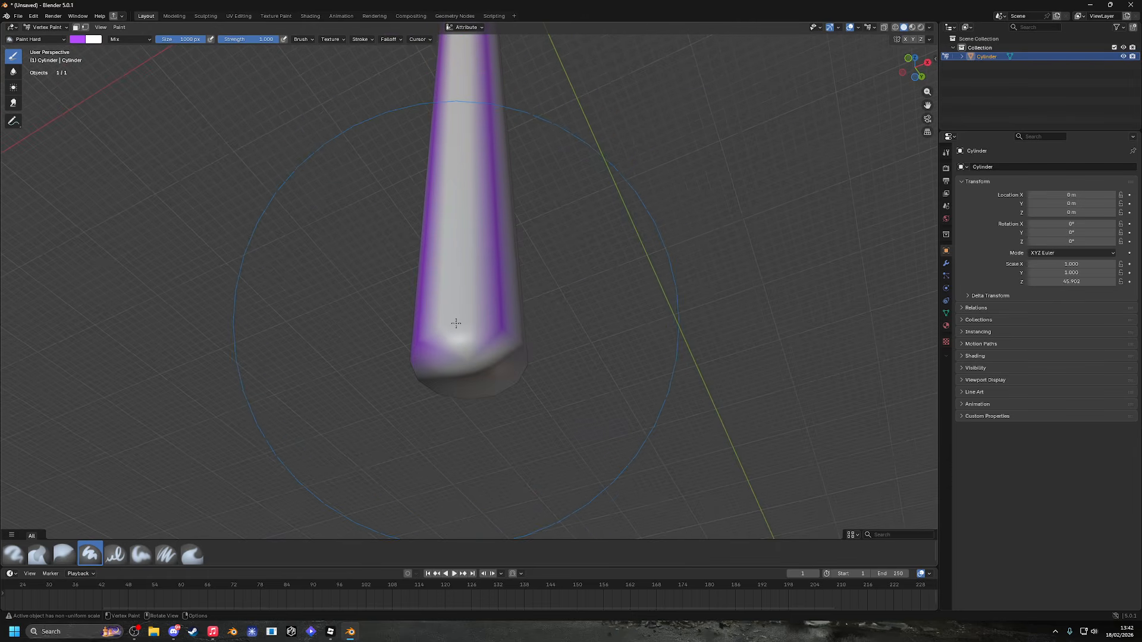
{"action": "mouse_move", "coordinate": [454, 317]}
{"action": "left_mouse_down"}
{"action": "mouse_move", "coordinate": [483, 329]}
{"action": "mouse_move", "coordinate": [467, 242]}
{"action": "mouse_move", "coordinate": [483, 452]}
{"action": "left_mouse_up"}
{"action": "left_click", "coordinate": [410, 385]}
{"action": "left_click", "coordinate": [425, 365]}
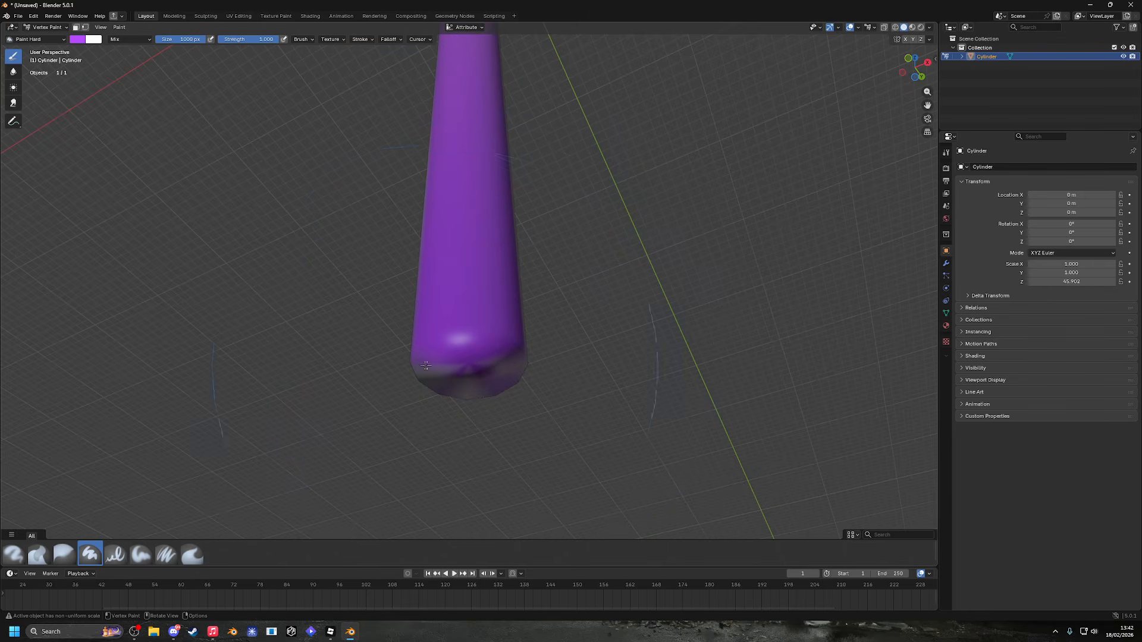
{"action": "middle_click_drag", "start_coordinate": [586, 404], "coordinate": [458, 329]}
{"action": "mouse_move", "coordinate": [525, 381]}
{"action": "middle_mouse_down"}
{"action": "mouse_move", "coordinate": [531, 235]}
{"action": "mouse_move", "coordinate": [538, 261]}
{"action": "mouse_move", "coordinate": [501, 272]}
{"action": "mouse_move", "coordinate": [548, 285]}
{"action": "mouse_move", "coordinate": [501, 289]}
{"action": "middle_mouse_up"}
{"action": "scroll", "coordinate": [531, 232], "scroll_direction": "down", "scroll_amount": 7}
{"action": "scroll", "coordinate": [501, 272], "scroll_direction": "down", "scroll_amount": 3}
{"action": "scroll", "coordinate": [500, 289], "scroll_direction": "up", "scroll_amount": 2}
{"action": "right_click", "coordinate": [523, 246]}
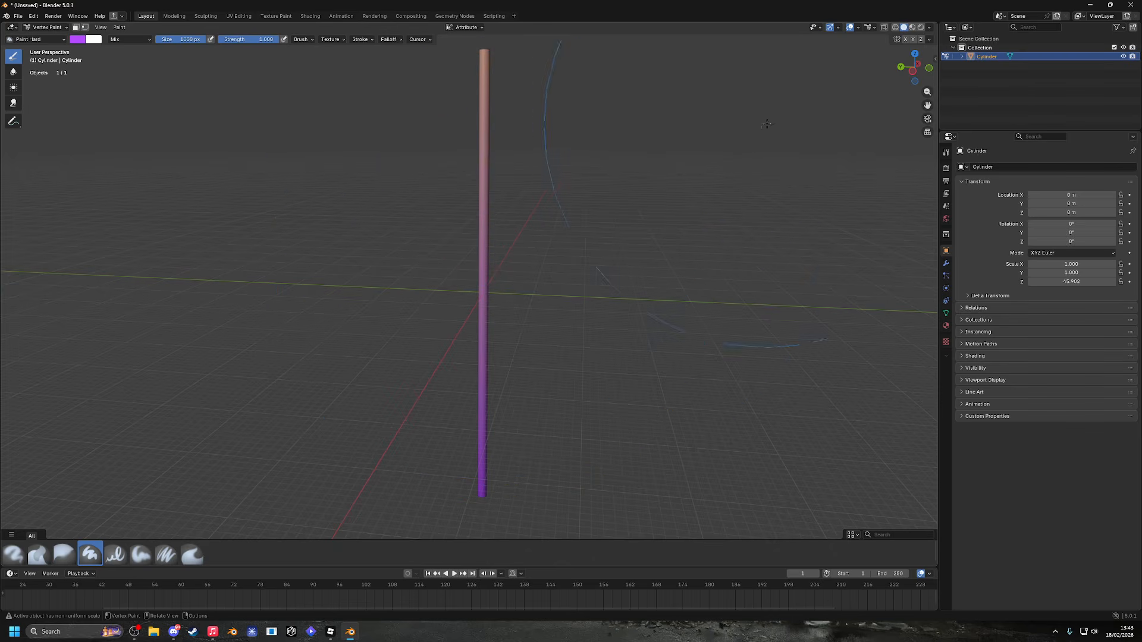
Return to Object Mode and select the painted cylinder.
{"action": "left_click", "coordinate": [45, 27]}
{"action": "left_click", "coordinate": [47, 37]}
{"action": "left_click", "coordinate": [499, 262]}
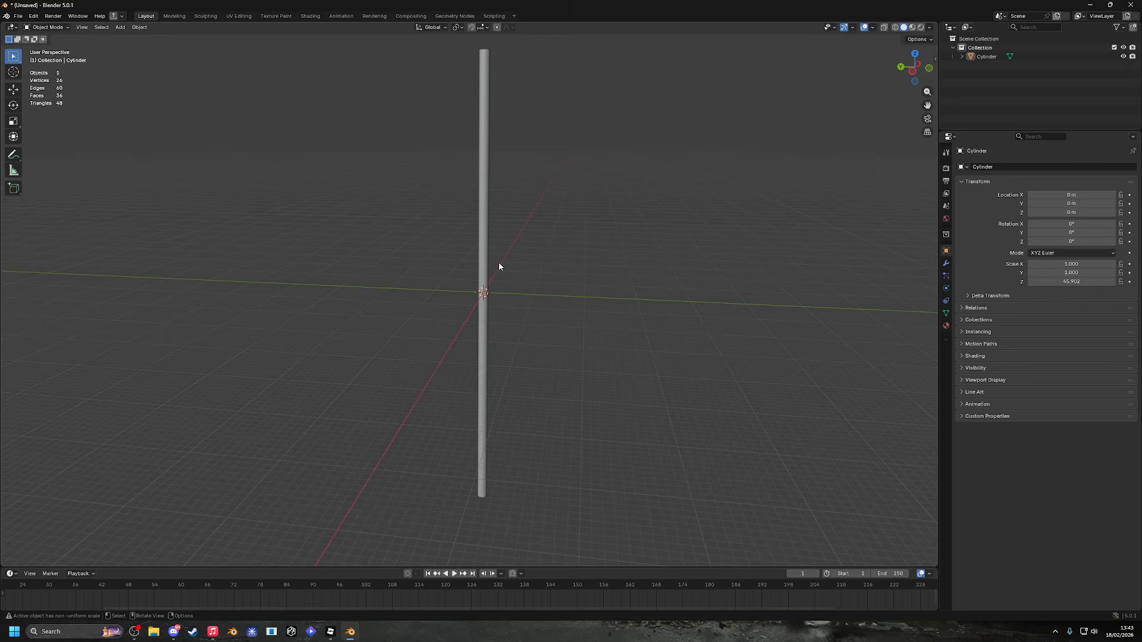
{"action": "left_click", "coordinate": [485, 262]}
{"action": "scroll", "coordinate": [485, 262], "scroll_direction": "down", "scroll_amount": 3}
Switch to the Place1 window in Roblox Studio, examine the RingOut beam's coloured layers, and return to Blender.
{"action": "mouse_move", "coordinate": [330, 632]}
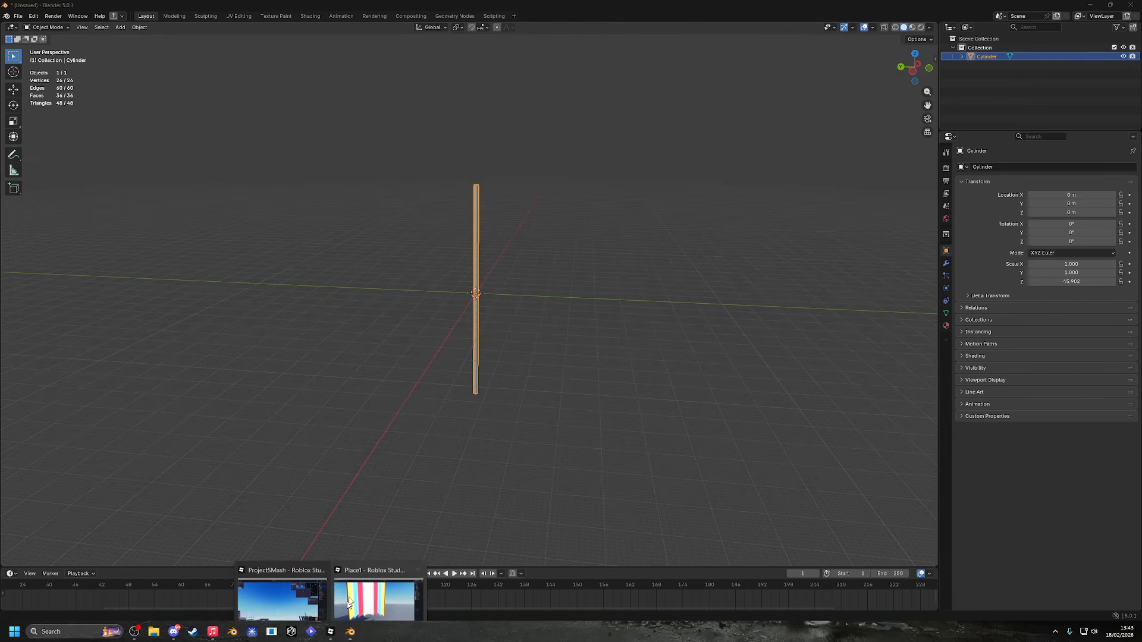
{"action": "left_click", "coordinate": [396, 583]}
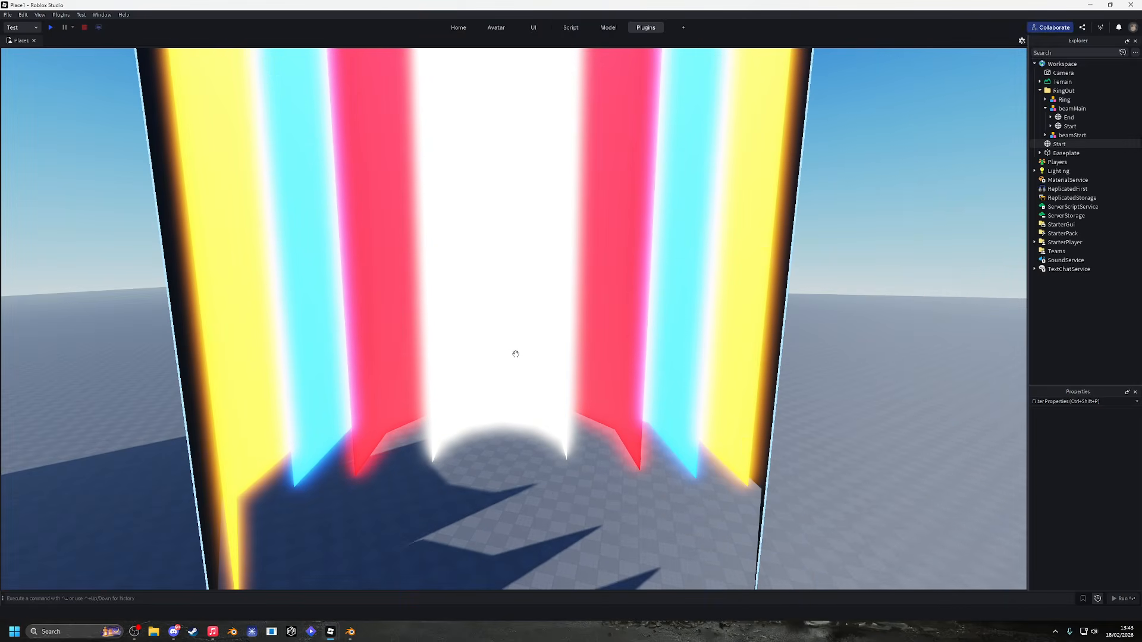
{"action": "right_click_drag", "start_coordinate": [738, 301], "coordinate": [741, 303]}
{"action": "key", "text": "s"}
{"action": "key", "text": "w"}
{"action": "key", "text": "s"}
{"action": "key", "text": "w"}
{"action": "key", "text": "s"}
{"action": "left_click", "coordinate": [347, 634]}
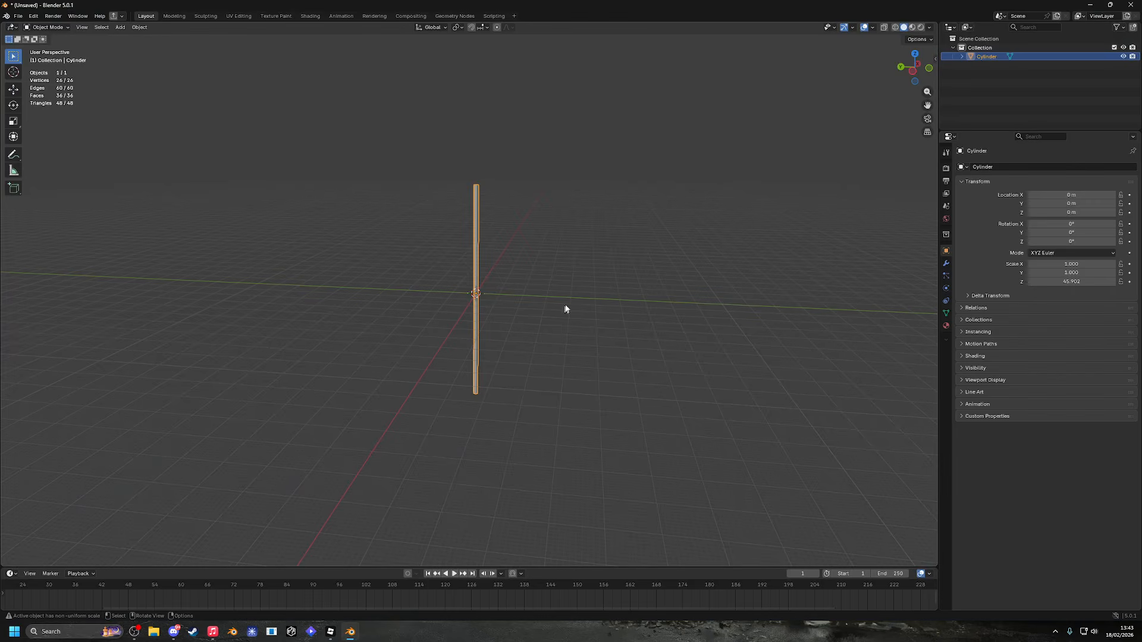
Reselect the cylinder, check its painted colours in Vertex Paint mode, and return to Object Mode.
{"action": "key", "text": "ctrl+z"}
{"action": "scroll", "coordinate": [556, 247], "scroll_direction": "up", "scroll_amount": 6}
{"action": "left_click", "coordinate": [553, 258]}
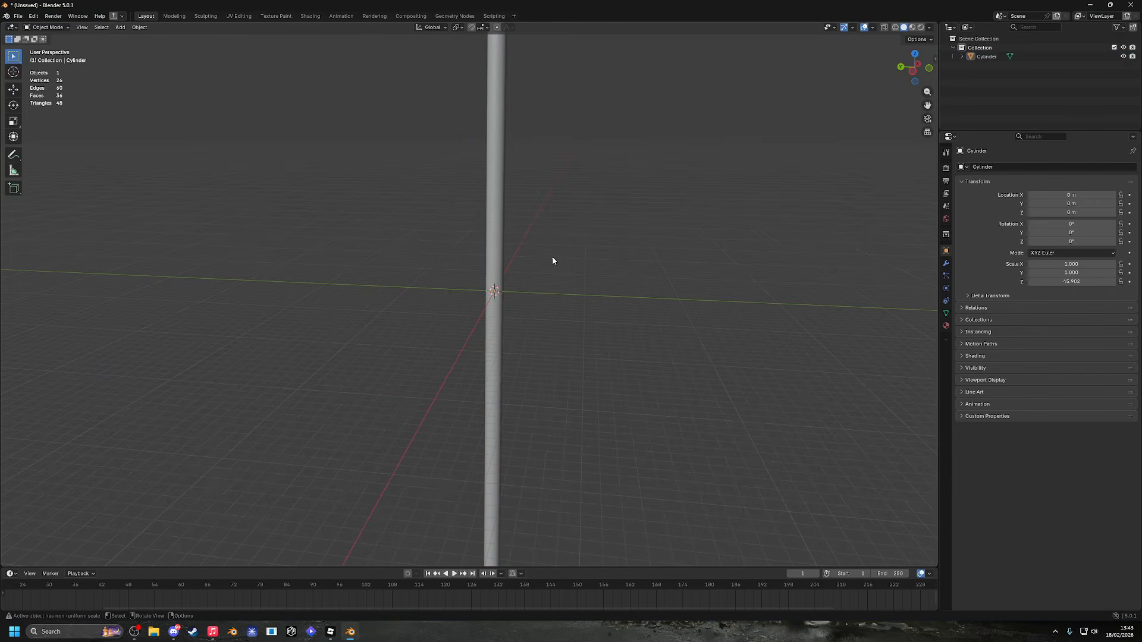
{"action": "left_click", "coordinate": [489, 260]}
{"action": "left_click", "coordinate": [874, 28]}
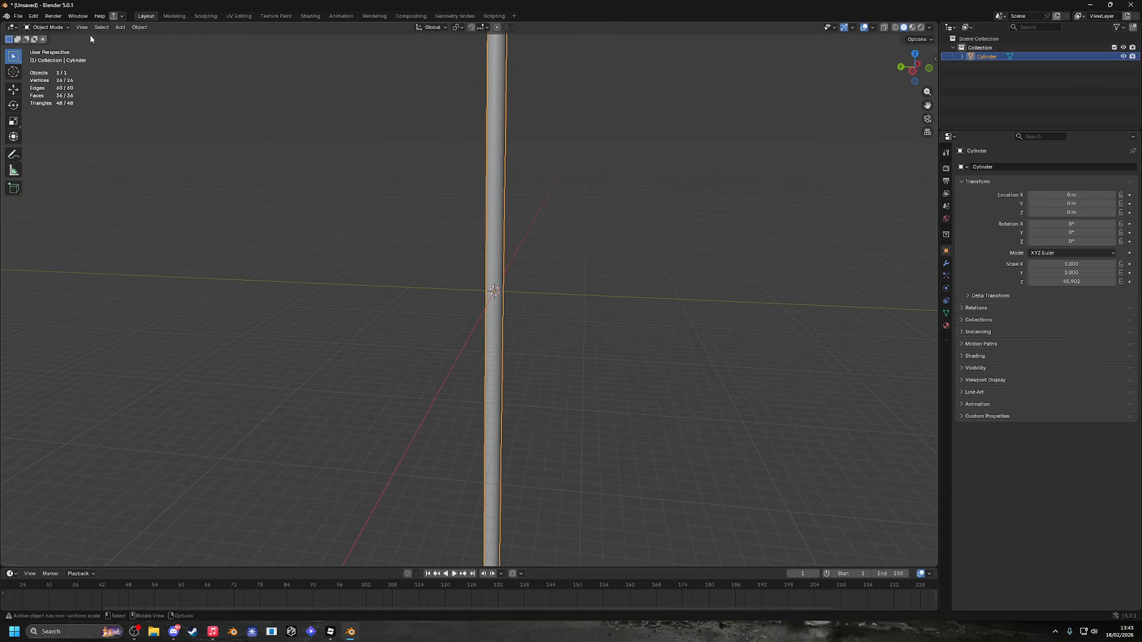
{"action": "left_click", "coordinate": [48, 27]}
{"action": "left_click", "coordinate": [48, 66]}
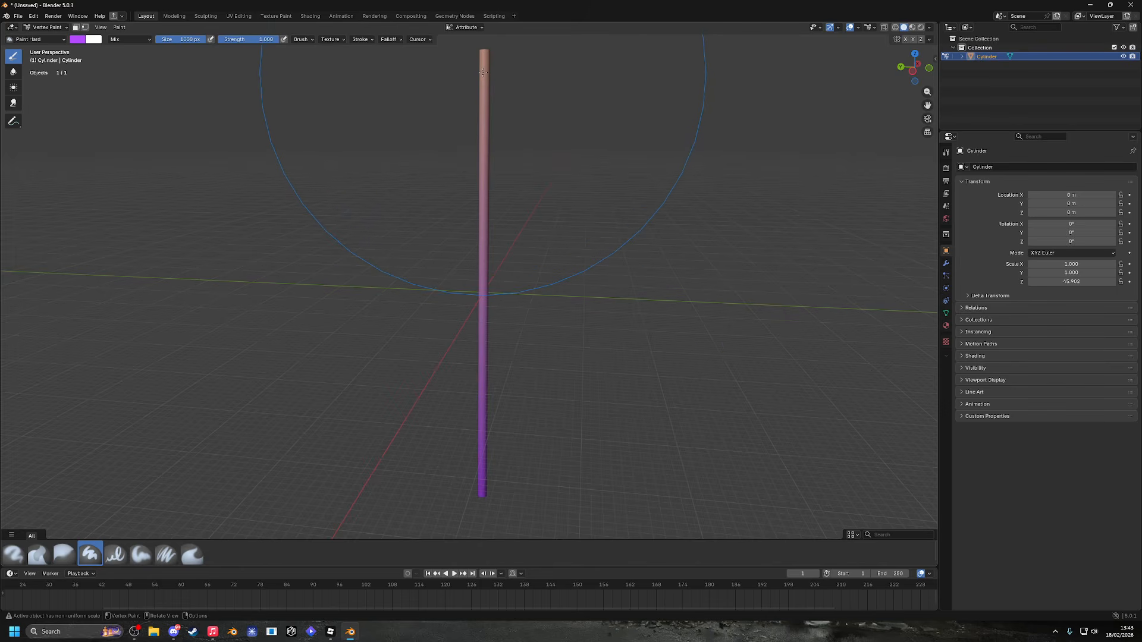
{"action": "left_click", "coordinate": [47, 27]}
{"action": "left_click", "coordinate": [47, 37]}
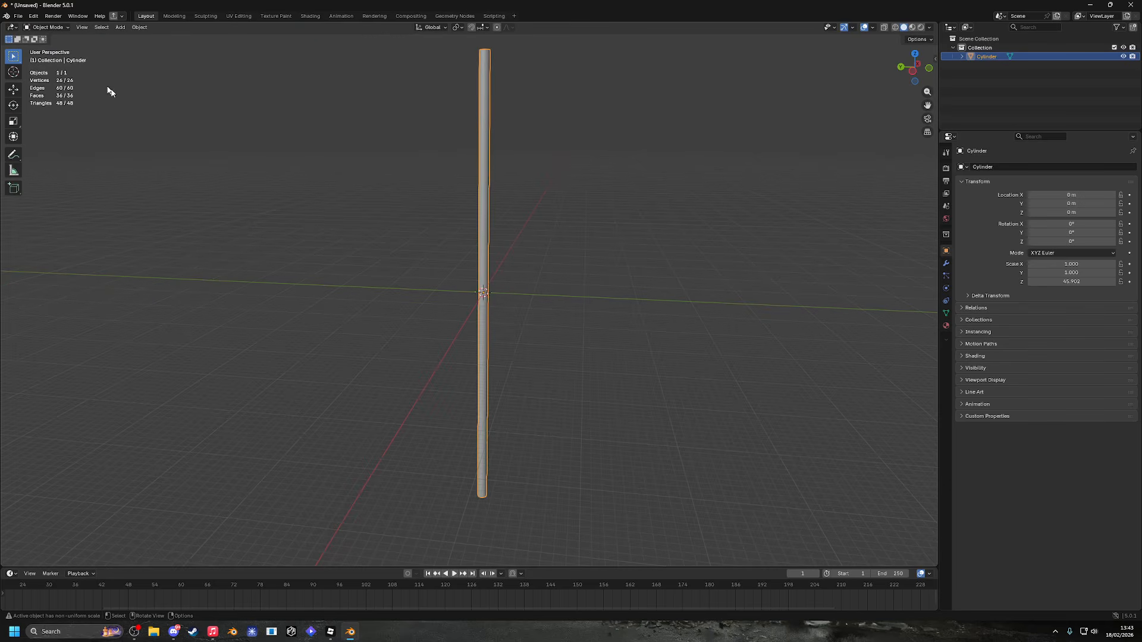
Scale the cylinder by 4 along the Y axis and by 4 along the X axis.
{"action": "scroll", "coordinate": [509, 309], "scroll_direction": "down", "scroll_amount": 4}
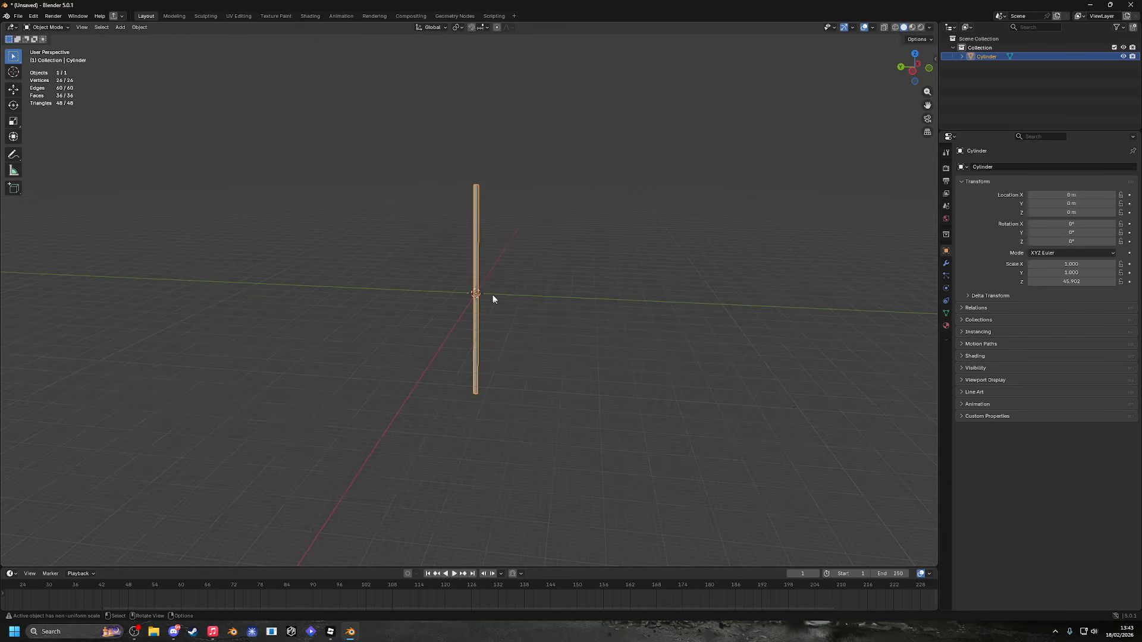
{"action": "middle_click_drag", "start_coordinate": [493, 297], "coordinate": [500, 324]}
{"action": "key", "text": "s"}
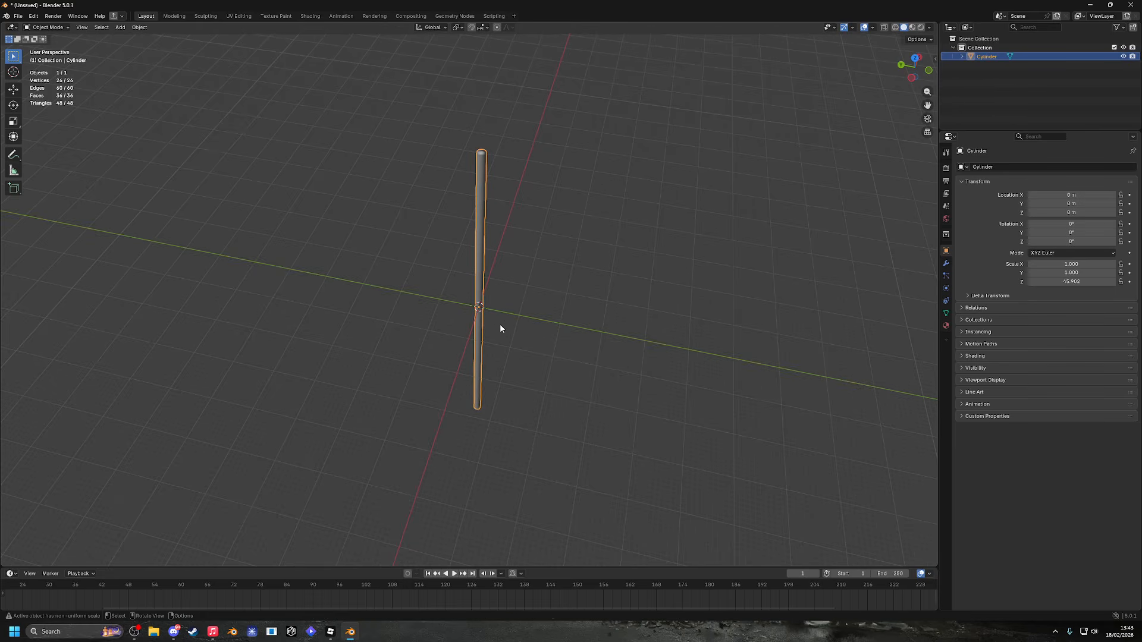
{"action": "type", "text": "y"}
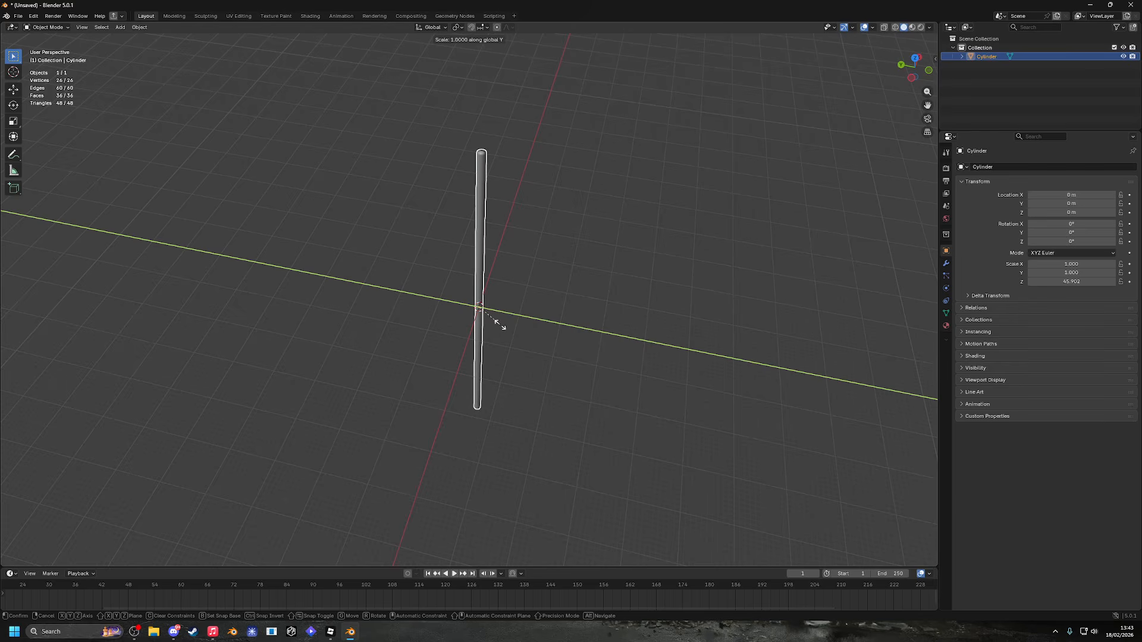
{"action": "type", "text": "4"}
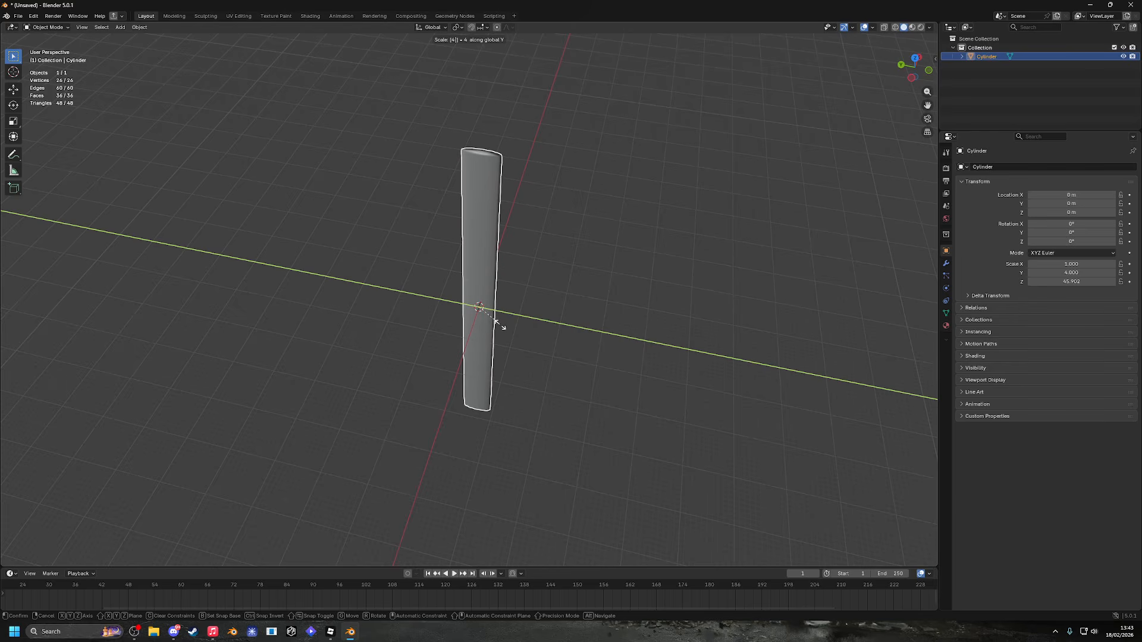
{"action": "key", "text": "Return"}
{"action": "type", "text": "sx"}
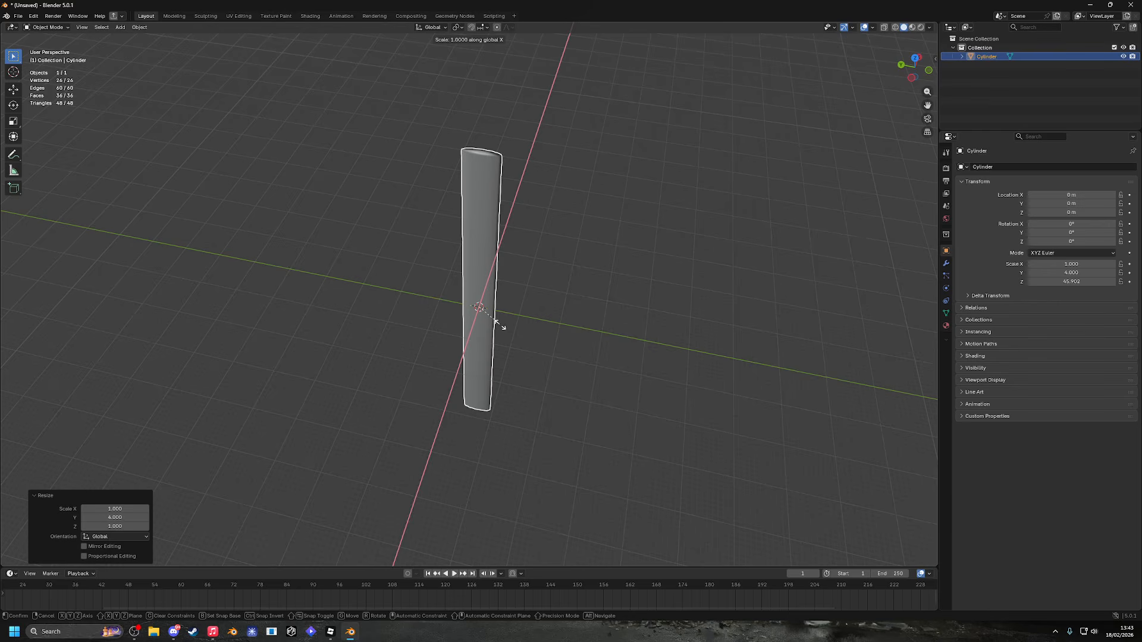
{"action": "type", "text": "4"}
{"action": "key", "text": "Return"}
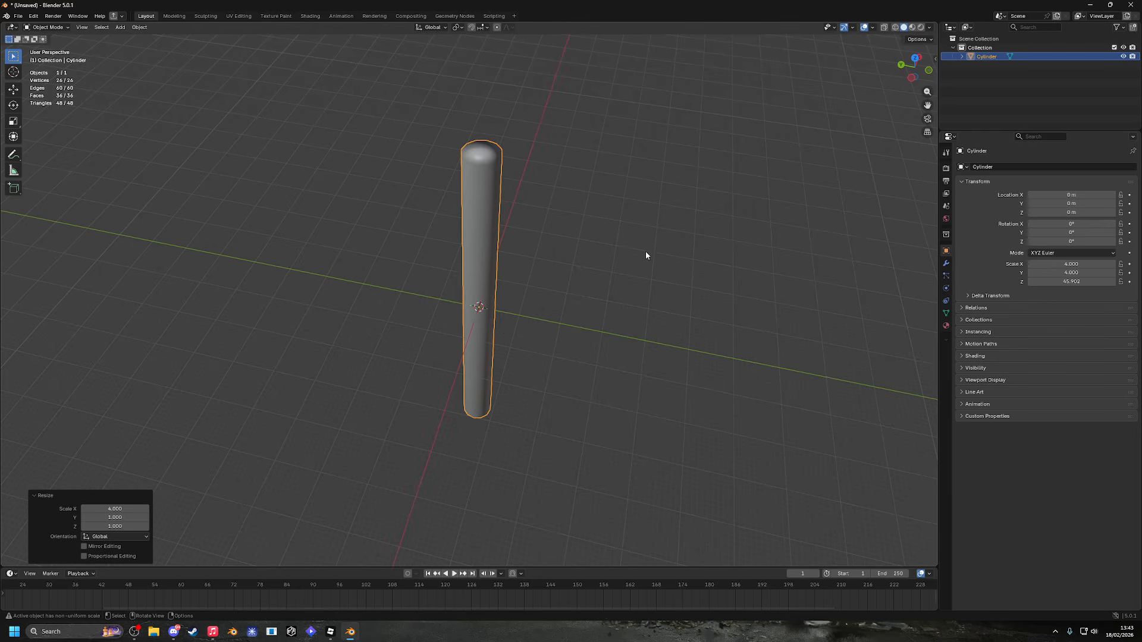
Paste a copy of the cylinder in place and hide the original.
{"action": "key", "text": "ctrl+c"}
{"action": "key", "text": "ctrl+v"}
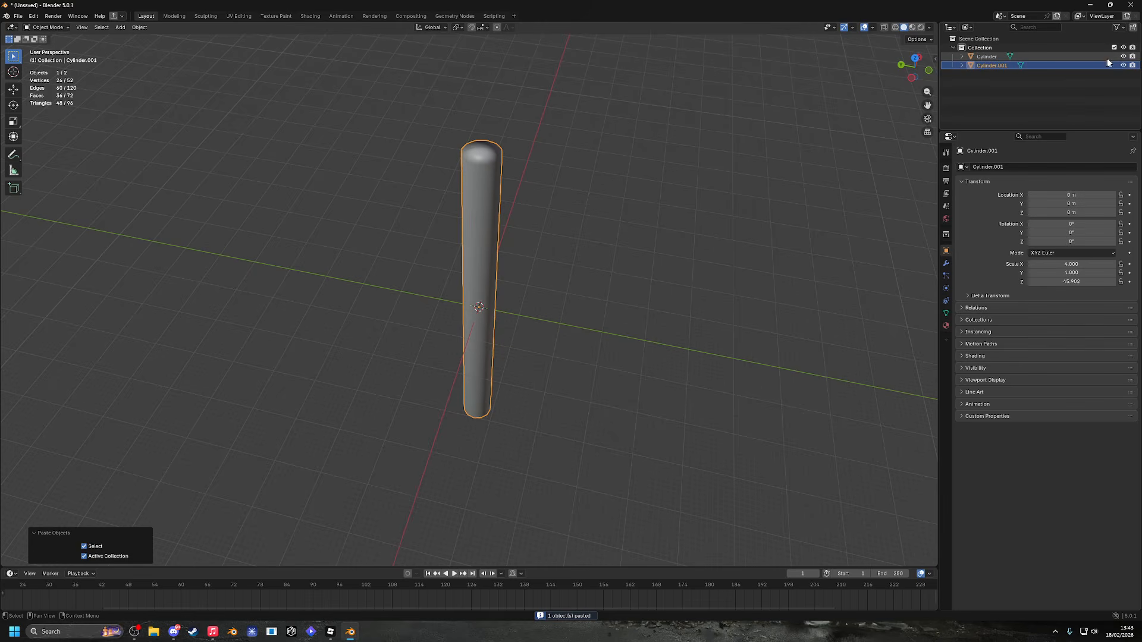
{"action": "left_click", "coordinate": [1123, 57]}
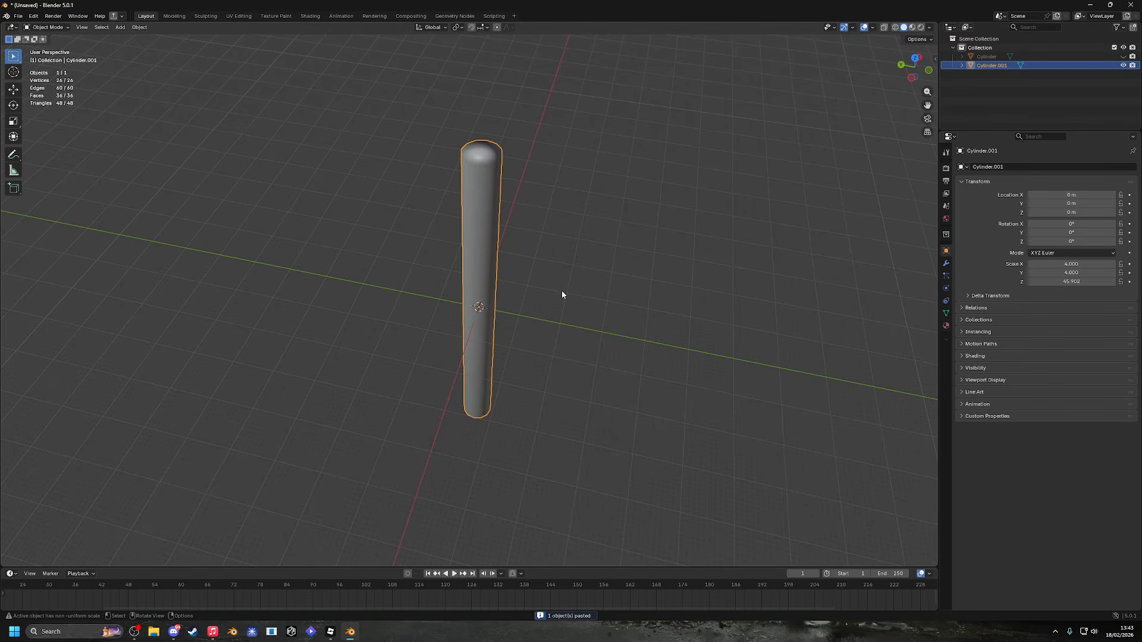
{"action": "type", "text": "sx"}
{"action": "type", "text": "-"}
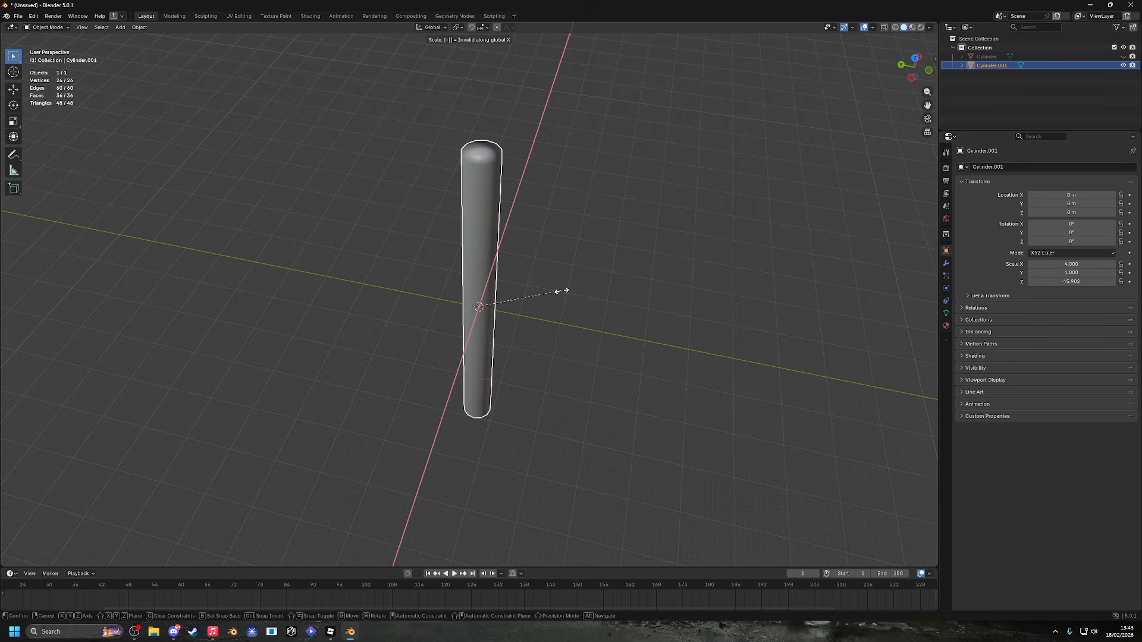
{"action": "type", "text": "2"}
{"action": "key", "text": "BackSpace"}
{"action": "key", "text": "Escape"}
Scale the copied cylinder by 0.5 along the X axis and by 0.5 along the Y axis.
{"action": "type", "text": "sx09"}
{"action": "key", "text": "BackSpace"}
{"action": "type", "text": ".5"}
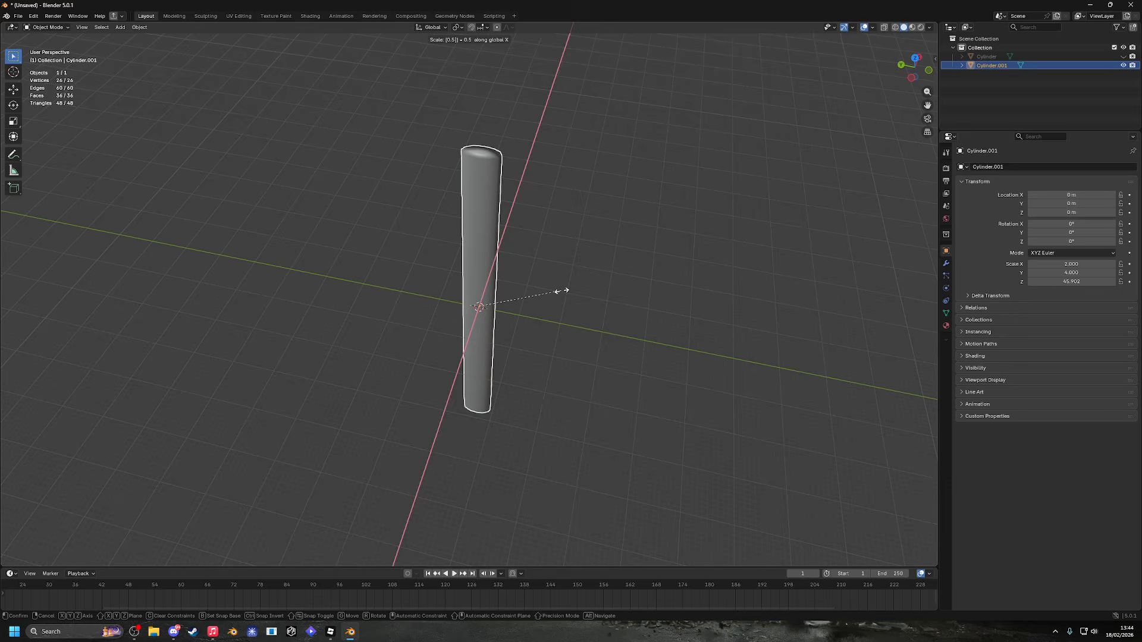
{"action": "key", "text": "Return"}
{"action": "type", "text": "sy0.5"}
{"action": "key", "text": "Return"}
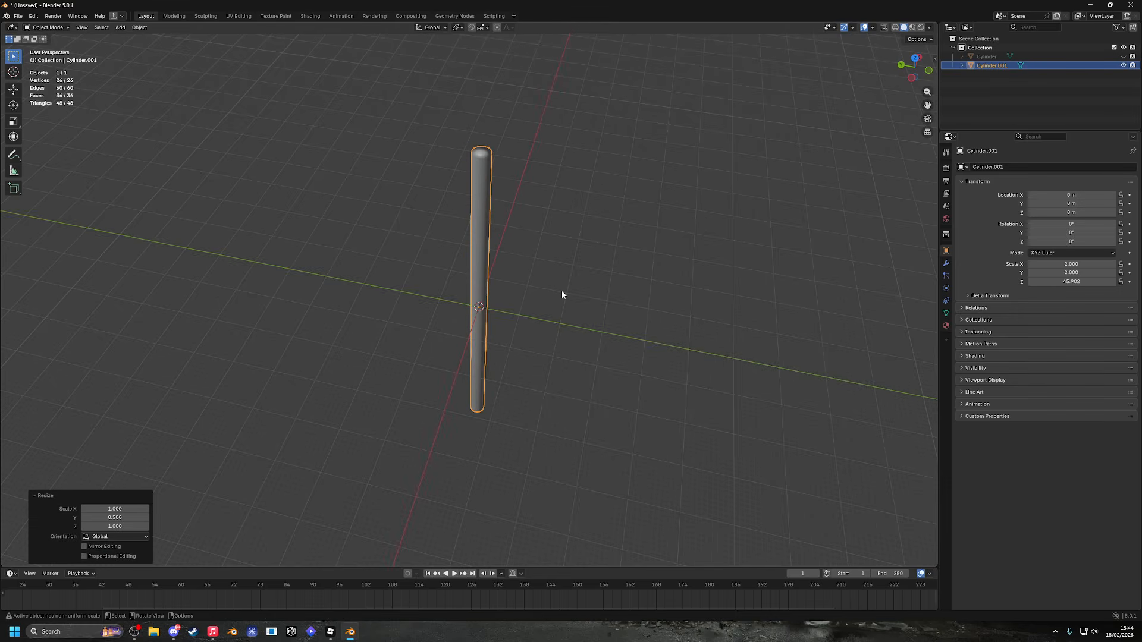
Put the copied cylinder in Vertex Paint mode and set the brush colour to pure white with hue 0 and saturation 0.
{"action": "left_click", "coordinate": [66, 29]}
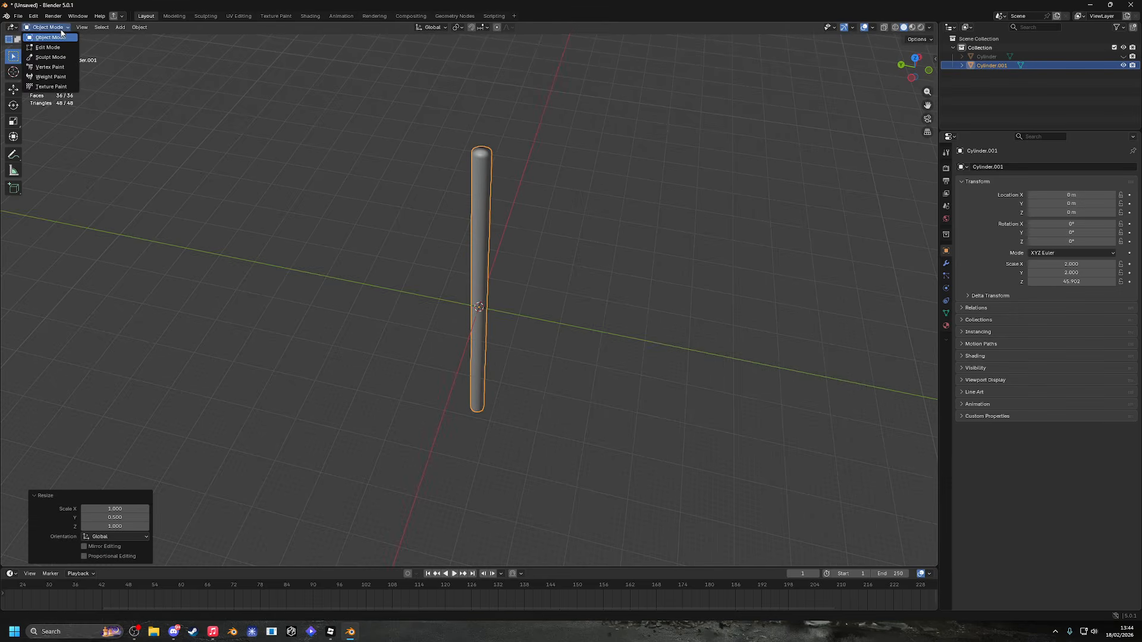
{"action": "left_click", "coordinate": [73, 68]}
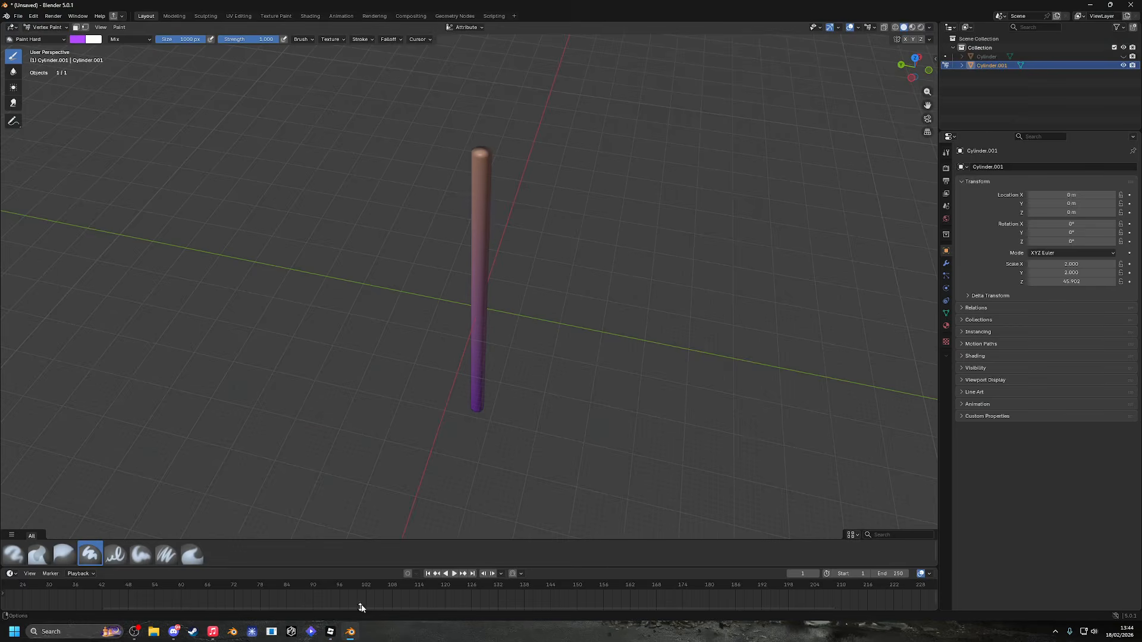
{"action": "left_click", "coordinate": [76, 39]}
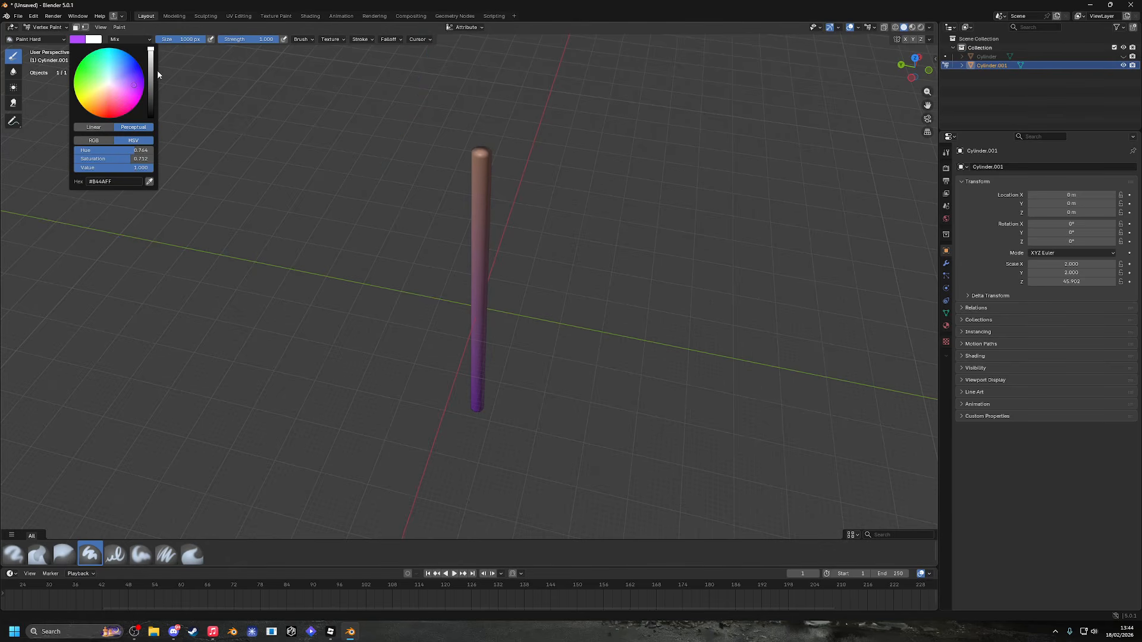
{"action": "left_click", "coordinate": [107, 85]}
{"action": "left_click", "coordinate": [120, 151]}
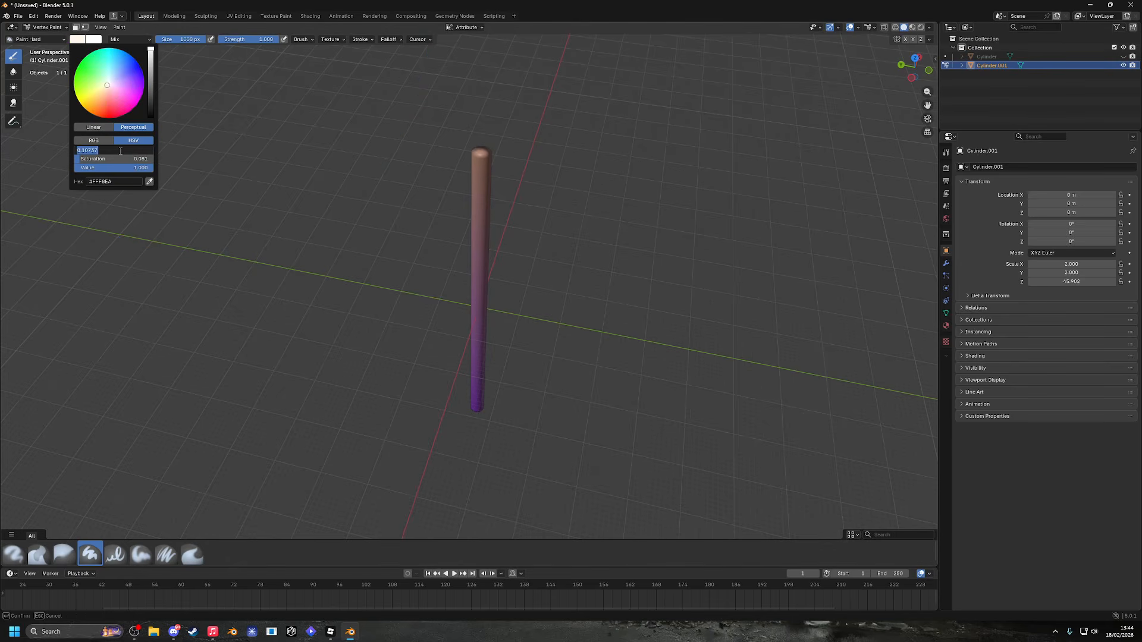
{"action": "type", "text": "0"}
{"action": "key", "text": "Tab"}
{"action": "type", "text": "0"}
{"action": "key", "text": "Tab"}
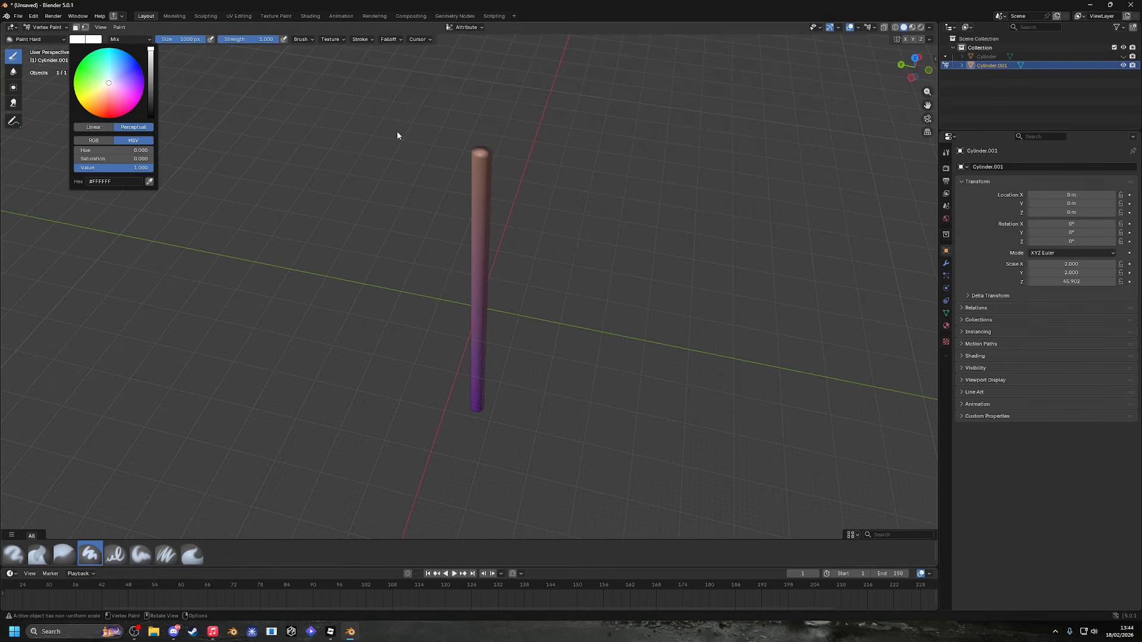
{"action": "scroll", "coordinate": [516, 141], "scroll_direction": "up", "scroll_amount": 4}
{"action": "scroll", "coordinate": [537, 145], "scroll_direction": "down", "scroll_amount": 4}
{"action": "middle_click_drag", "start_coordinate": [537, 145], "coordinate": [502, 219]}
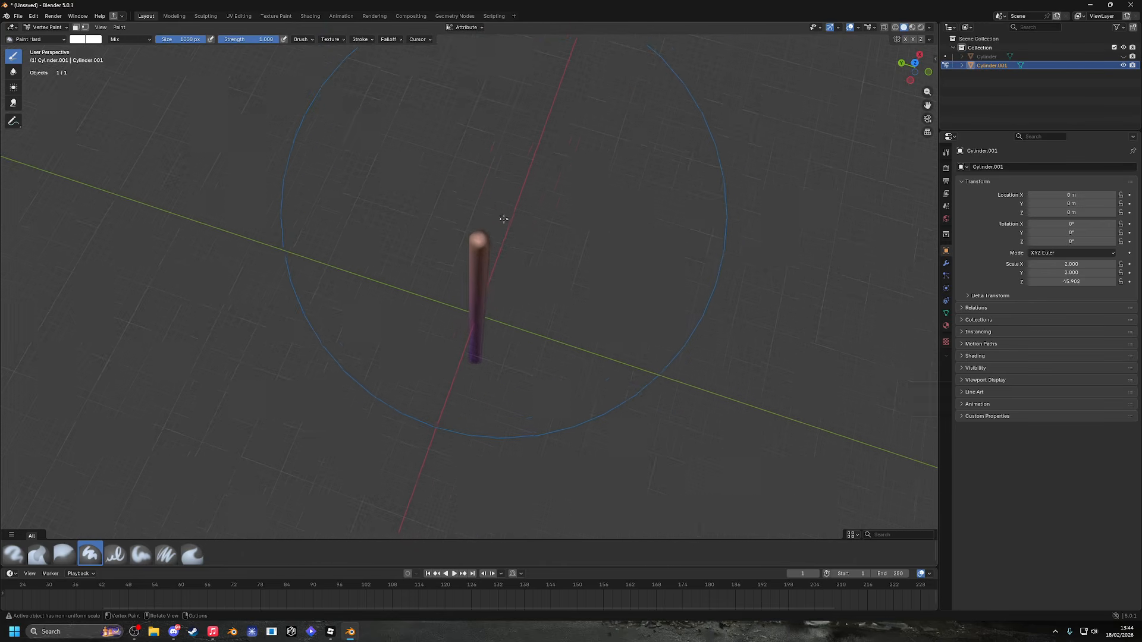
Paint the upper part of the inner cylinder white from two sides.
{"action": "scroll", "coordinate": [502, 219], "scroll_direction": "up", "scroll_amount": 4}
{"action": "left_click", "coordinate": [526, 130]}
{"action": "left_click_drag", "start_coordinate": [525, 130], "coordinate": [552, 182]}
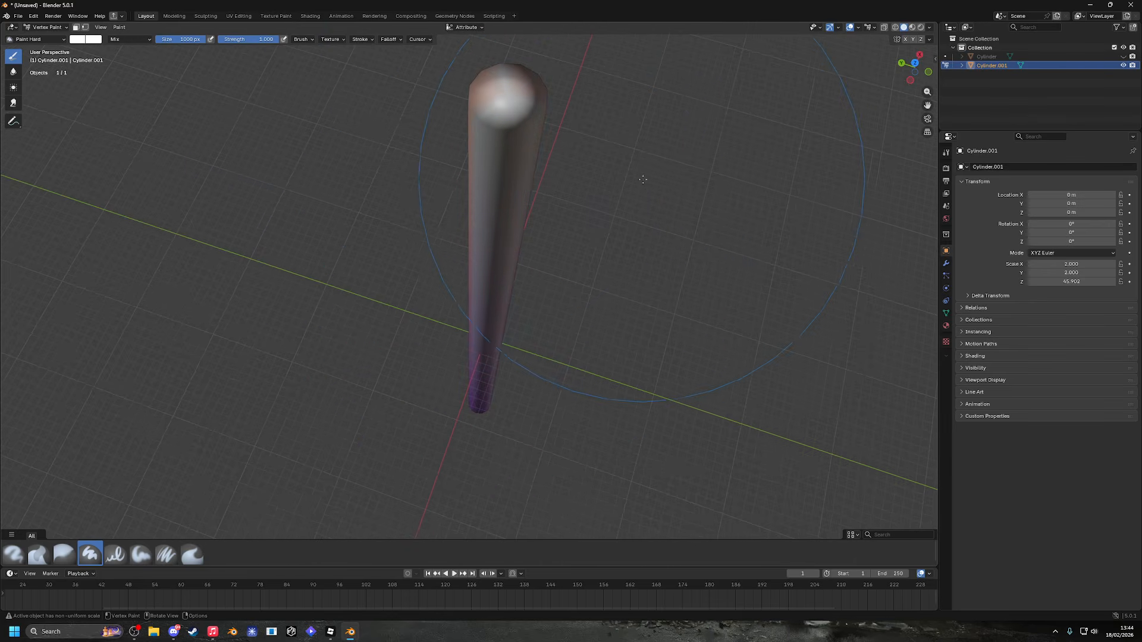
{"action": "mouse_move", "coordinate": [600, 183]}
{"action": "middle_mouse_down"}
{"action": "mouse_move", "coordinate": [500, 163]}
{"action": "mouse_move", "coordinate": [357, 220]}
{"action": "mouse_move", "coordinate": [368, 59]}
{"action": "mouse_move", "coordinate": [346, 179]}
{"action": "middle_mouse_up"}
{"action": "left_click", "coordinate": [346, 179]}
{"action": "left_click_drag", "start_coordinate": [346, 179], "coordinate": [262, 80]}
Enable Accumulate for the brush and paint the remaining sides of the inner cylinder's upper part white.
{"action": "left_click", "coordinate": [302, 39]}
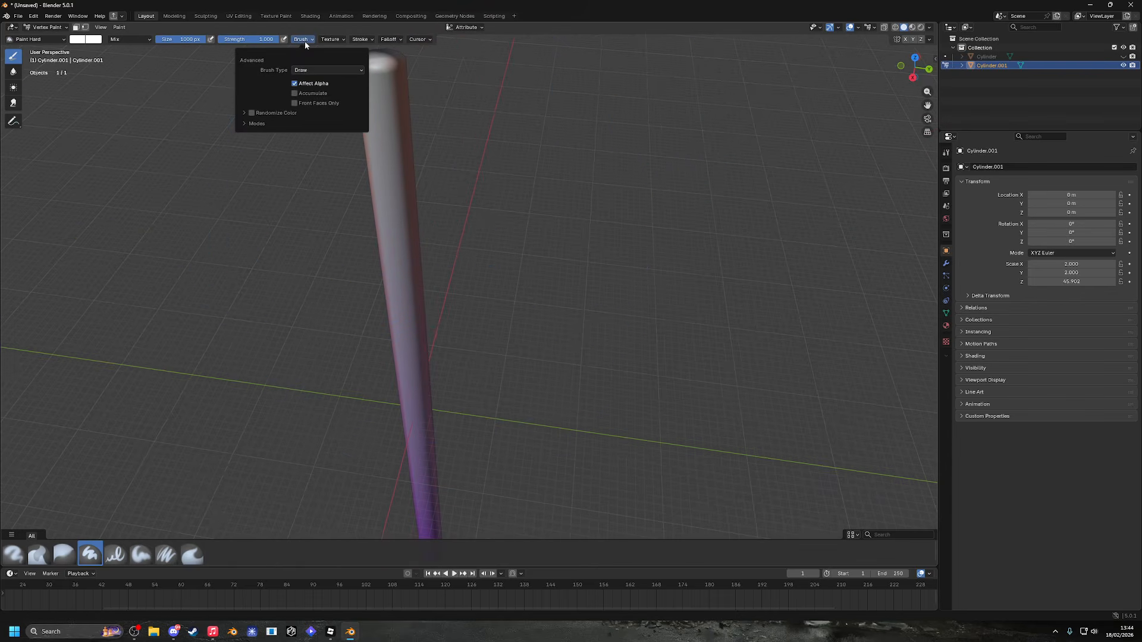
{"action": "left_click", "coordinate": [254, 125]}
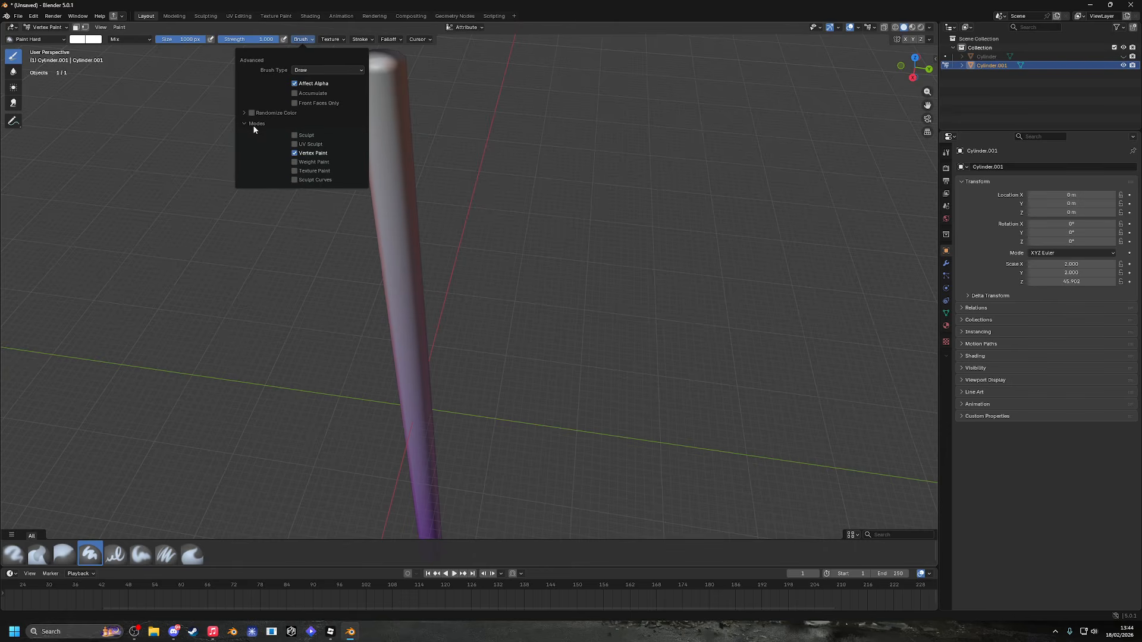
{"action": "left_click", "coordinate": [294, 94]}
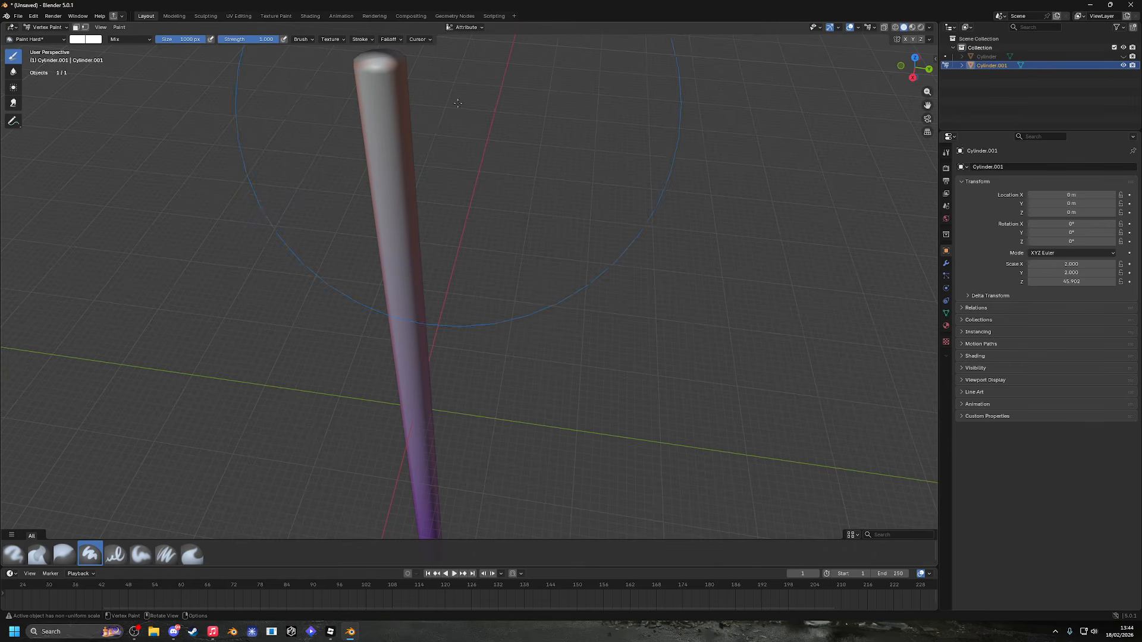
{"action": "mouse_move", "coordinate": [435, 145]}
{"action": "middle_mouse_down"}
{"action": "mouse_move", "coordinate": [430, 119]}
{"action": "mouse_move", "coordinate": [498, 107]}
{"action": "mouse_move", "coordinate": [477, 124]}
{"action": "middle_mouse_up"}
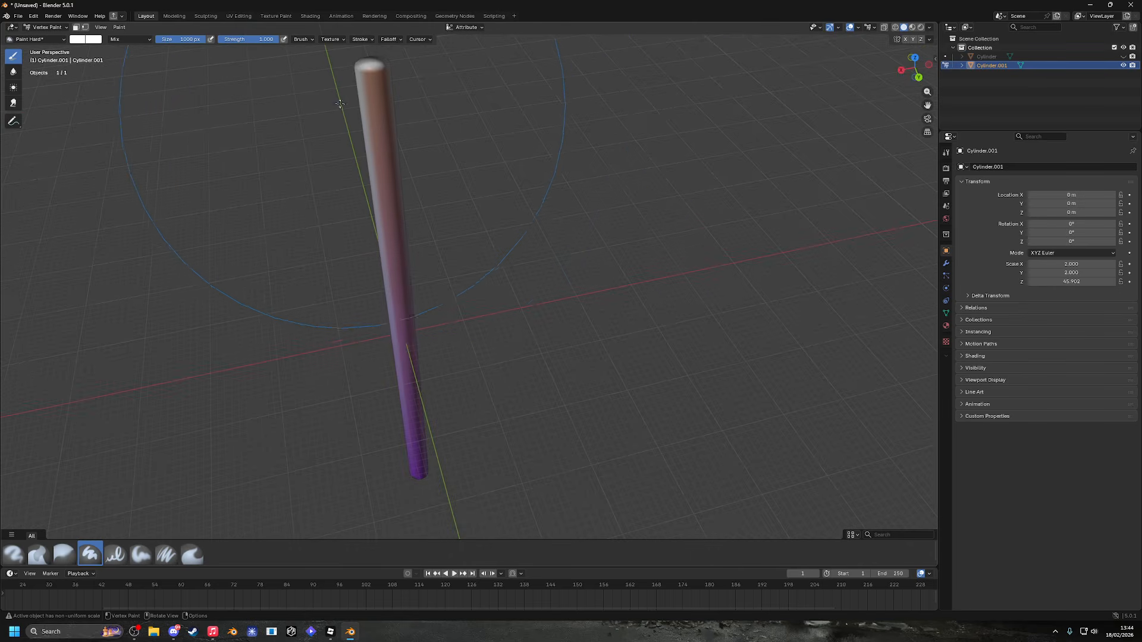
{"action": "left_click", "coordinate": [364, 108]}
{"action": "middle_click_drag", "start_coordinate": [416, 85], "coordinate": [362, 83]}
{"action": "left_click", "coordinate": [430, 90]}
{"action": "scroll", "coordinate": [468, 289], "scroll_direction": "down", "scroll_amount": 2}
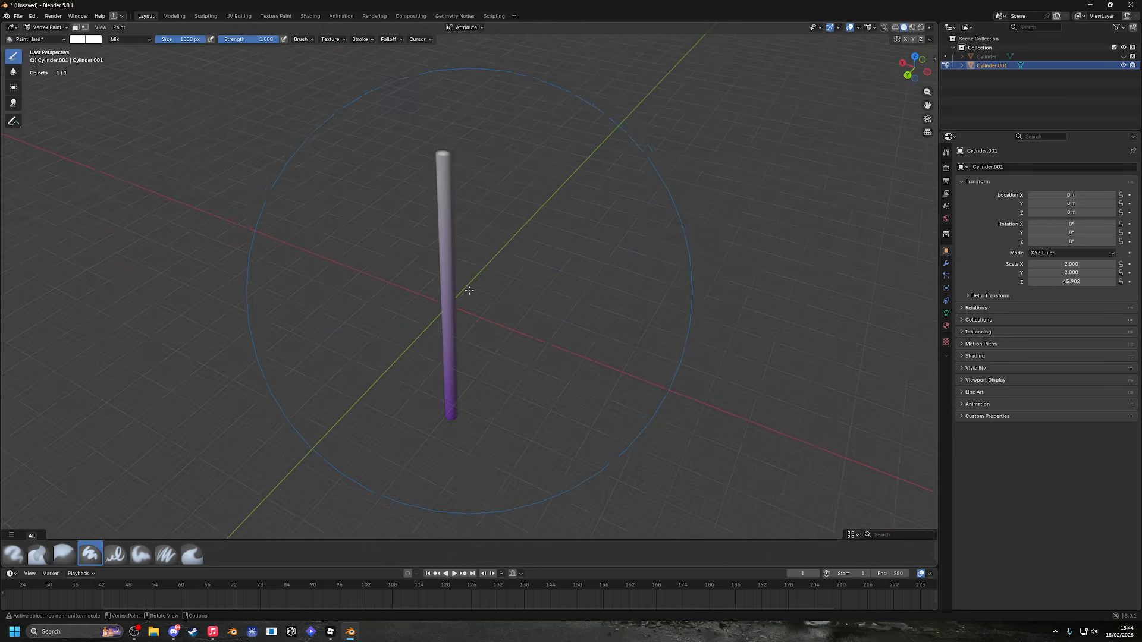
Paint the lower part of the inner cylinder white all the way around, including the underside.
{"action": "middle_click_drag", "start_coordinate": [475, 304], "coordinate": [484, 224]}
{"action": "middle_click_drag", "start_coordinate": [464, 357], "coordinate": [481, 154], "text": "shift"}
{"action": "left_click", "coordinate": [419, 253]}
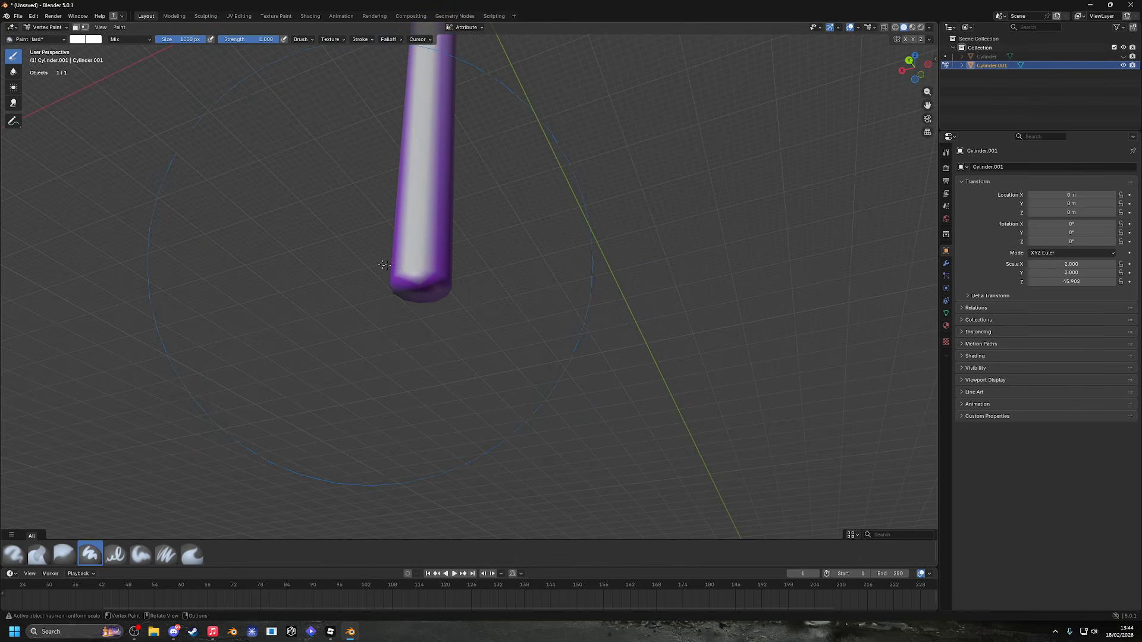
{"action": "mouse_move", "coordinate": [419, 252]}
{"action": "middle_mouse_down"}
{"action": "mouse_move", "coordinate": [260, 371]}
{"action": "mouse_move", "coordinate": [395, 363]}
{"action": "mouse_move", "coordinate": [386, 334]}
{"action": "mouse_move", "coordinate": [618, 319]}
{"action": "middle_mouse_up"}
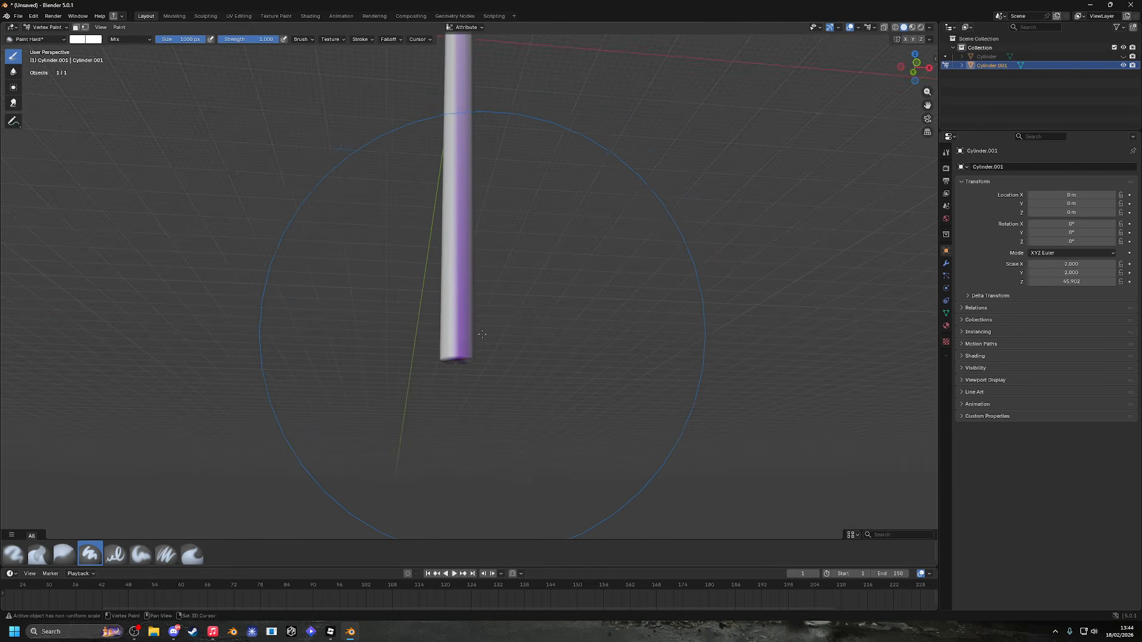
{"action": "middle_click_drag", "start_coordinate": [483, 334], "coordinate": [405, 344], "text": "shift"}
{"action": "scroll", "coordinate": [405, 343], "scroll_direction": "up", "scroll_amount": 3}
{"action": "left_click", "coordinate": [308, 380]}
{"action": "middle_click_drag", "start_coordinate": [514, 378], "coordinate": [377, 377]}
{"action": "mouse_move", "coordinate": [714, 271]}
{"action": "middle_mouse_down", "text": "shift"}
{"action": "mouse_move", "coordinate": [521, 273]}
{"action": "mouse_move", "coordinate": [405, 250]}
{"action": "middle_mouse_up", "text": "shift"}
{"action": "scroll", "coordinate": [405, 250], "scroll_direction": "down", "scroll_amount": 1}
{"action": "middle_click_drag", "start_coordinate": [488, 255], "coordinate": [363, 254]}
{"action": "middle_click_drag", "start_coordinate": [533, 273], "coordinate": [478, 264], "text": "shift"}
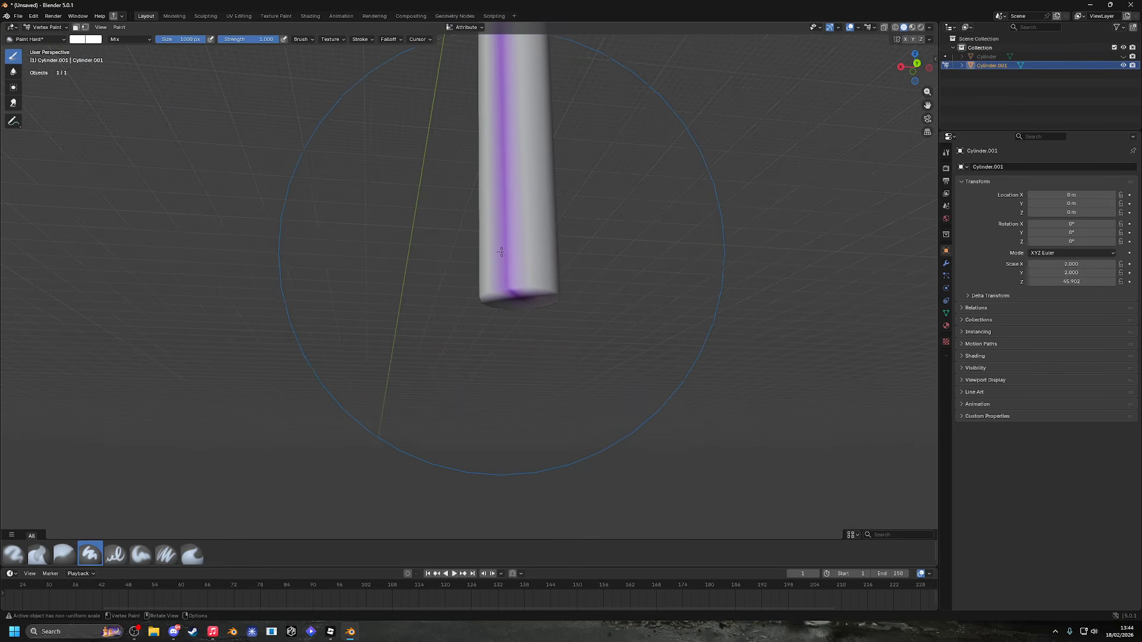
{"action": "left_click", "coordinate": [464, 238]}
{"action": "mouse_move", "coordinate": [523, 304]}
{"action": "middle_mouse_down", "text": "shift"}
{"action": "mouse_move", "coordinate": [510, 279]}
{"action": "mouse_move", "coordinate": [550, 301]}
{"action": "mouse_move", "coordinate": [547, 229]}
{"action": "mouse_move", "coordinate": [510, 311]}
{"action": "middle_mouse_up", "text": "shift"}
{"action": "scroll", "coordinate": [529, 288], "scroll_direction": "up", "scroll_amount": 1}
{"action": "left_click", "coordinate": [510, 410]}
Return the inner cylinder to Object Mode and unhide the original outer cylinder.
{"action": "scroll", "coordinate": [512, 280], "scroll_direction": "down", "scroll_amount": 2}
{"action": "scroll", "coordinate": [523, 255], "scroll_direction": "down", "scroll_amount": 12}
{"action": "mouse_move", "coordinate": [465, 169]}
{"action": "middle_mouse_down", "text": "shift"}
{"action": "mouse_move", "coordinate": [441, 291]}
{"action": "mouse_move", "coordinate": [407, 314]}
{"action": "mouse_move", "coordinate": [410, 297]}
{"action": "middle_mouse_up", "text": "shift"}
{"action": "scroll", "coordinate": [417, 307], "scroll_direction": "up", "scroll_amount": 6}
{"action": "left_click", "coordinate": [47, 27]}
{"action": "left_click", "coordinate": [47, 37]}
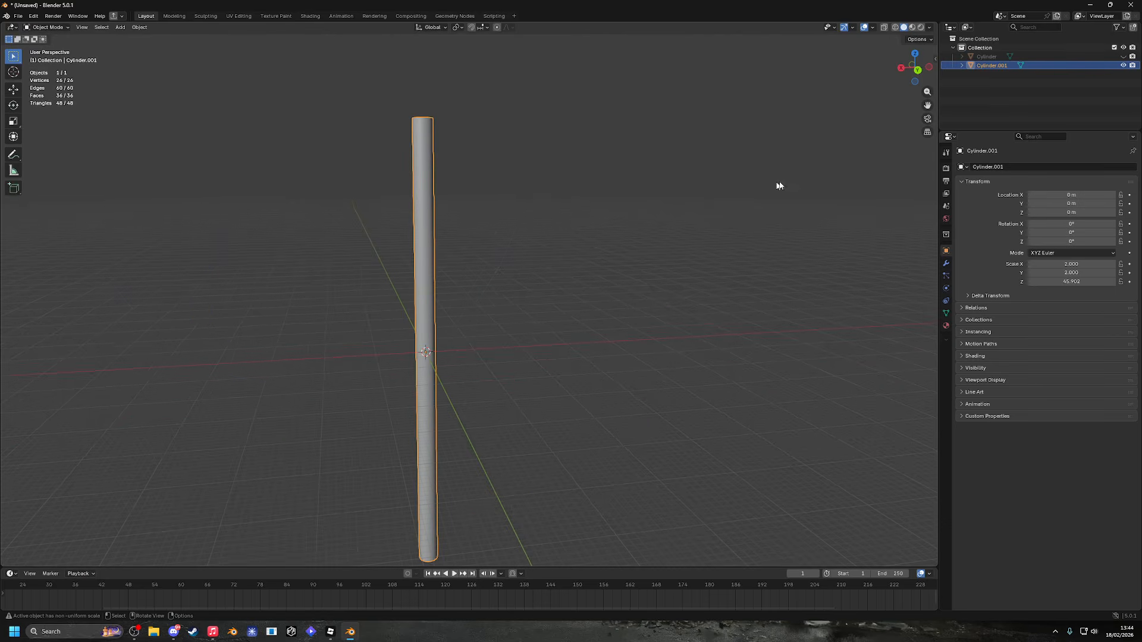
{"action": "left_click", "coordinate": [1123, 56]}
Examine how the inner cylinder sits inside the outer one, and select the outer cylinder.
{"action": "scroll", "coordinate": [543, 197], "scroll_direction": "down", "scroll_amount": 2}
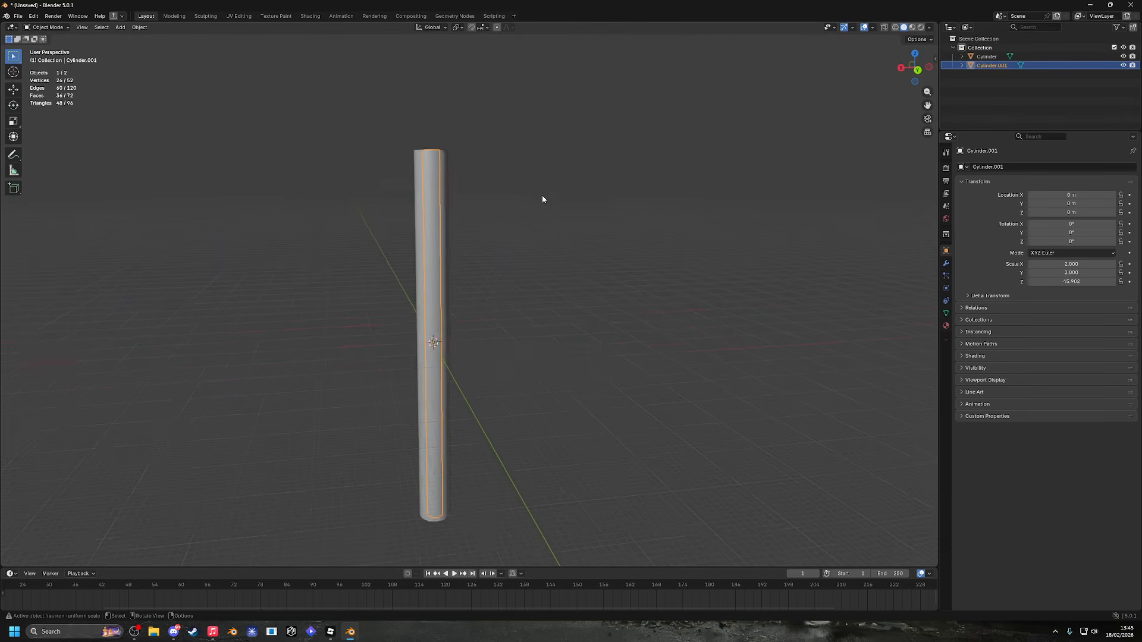
{"action": "scroll", "coordinate": [439, 234], "scroll_direction": "up", "scroll_amount": 3}
{"action": "middle_click_drag", "start_coordinate": [439, 237], "coordinate": [419, 387]}
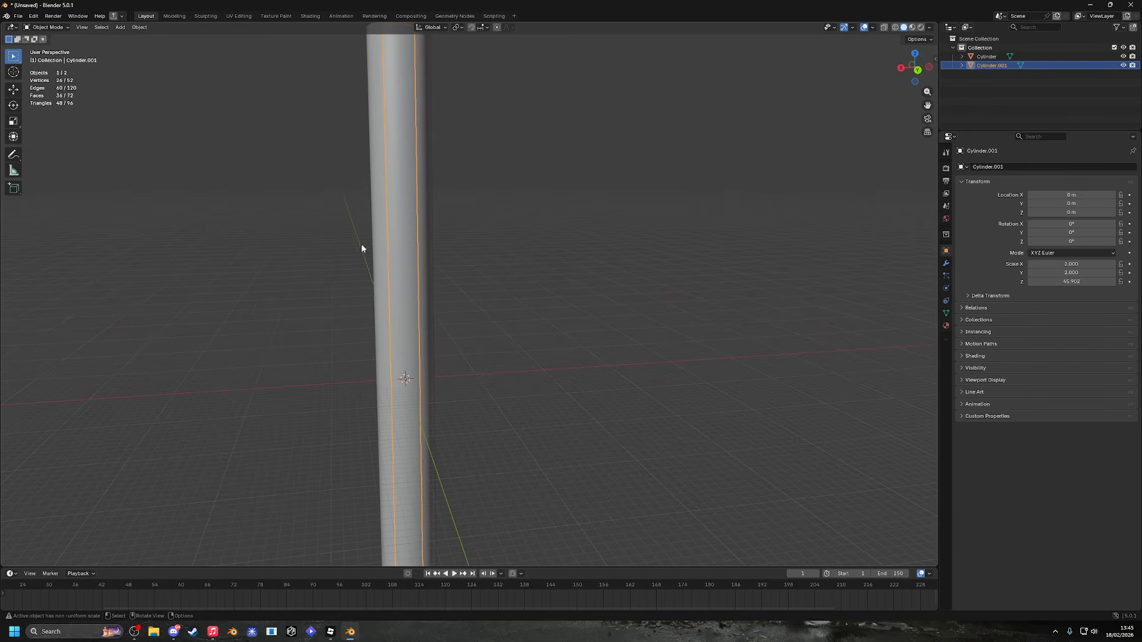
{"action": "scroll", "coordinate": [410, 295], "scroll_direction": "down", "scroll_amount": 2}
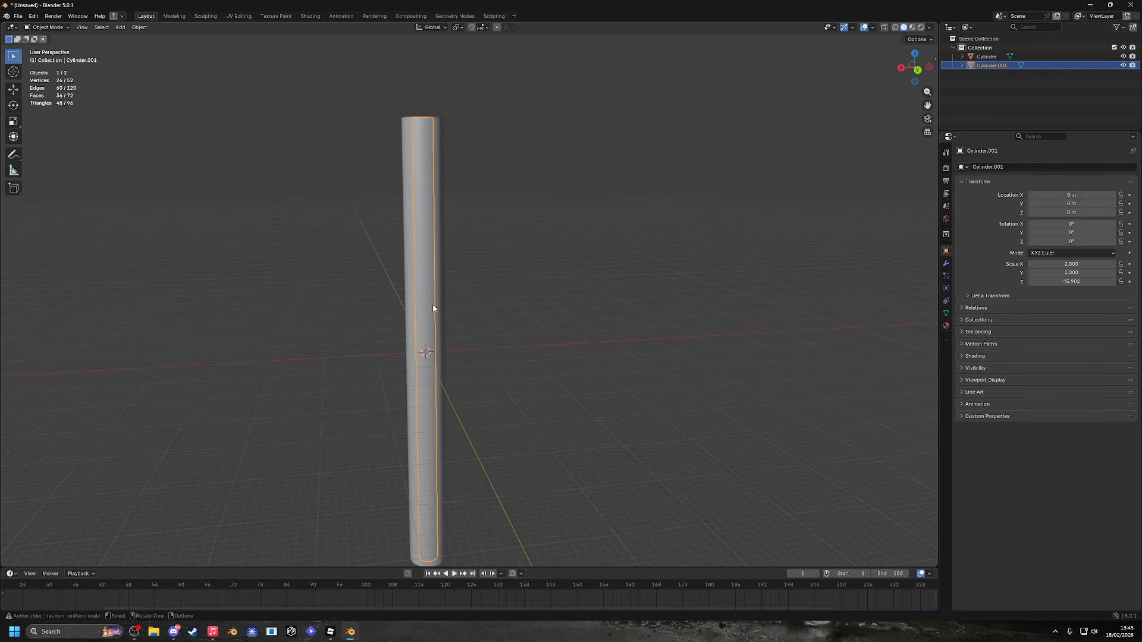
{"action": "left_click", "coordinate": [434, 305]}
{"action": "scroll", "coordinate": [469, 281], "scroll_direction": "down", "scroll_amount": 2}
{"action": "middle_click_drag", "start_coordinate": [469, 280], "coordinate": [483, 414]}
{"action": "scroll", "coordinate": [483, 414], "scroll_direction": "up", "scroll_amount": 2}
Switch to Roblox Studio and examine the colour layers of the RingOut beam as a reference.
{"action": "mouse_move", "coordinate": [330, 632]}
{"action": "left_click", "coordinate": [372, 588]}
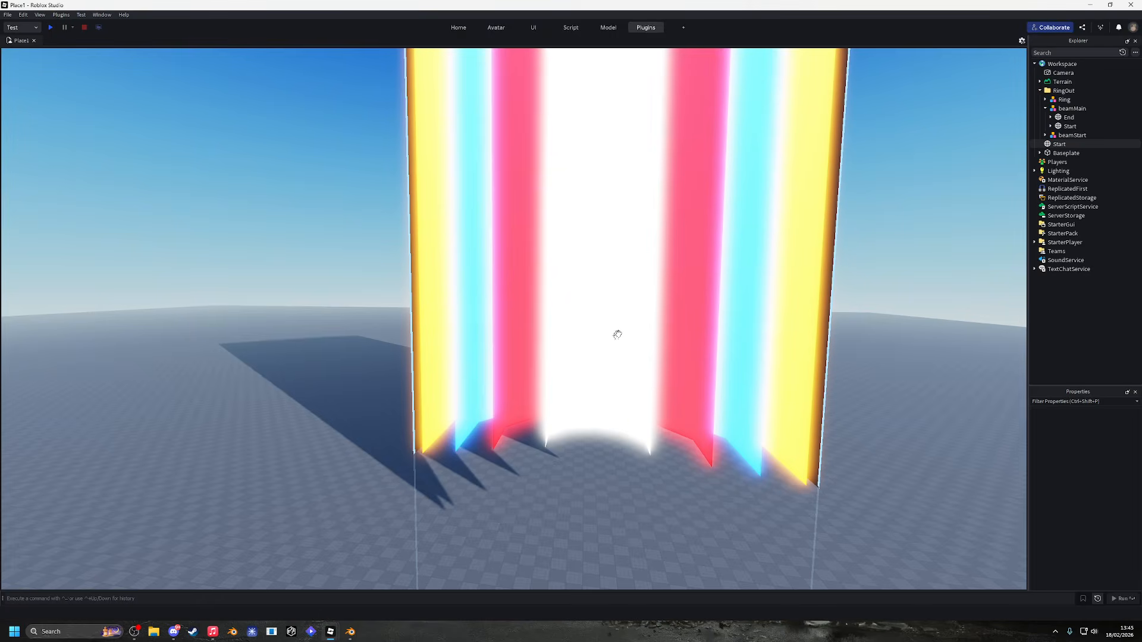
{"action": "scroll", "coordinate": [469, 255], "scroll_direction": "up", "scroll_amount": 2}
{"action": "right_click_drag", "start_coordinate": [467, 257], "coordinate": [467, 256]}
{"action": "scroll", "coordinate": [467, 256], "scroll_direction": "down", "scroll_amount": 2}
{"action": "scroll", "coordinate": [466, 256], "scroll_direction": "up", "scroll_amount": 2}
{"action": "scroll", "coordinate": [466, 257], "scroll_direction": "down", "scroll_amount": 2}
Switch back to Blender and examine the overlapping cylinders up close, from the side and at the top.
{"action": "left_click", "coordinate": [350, 633]}
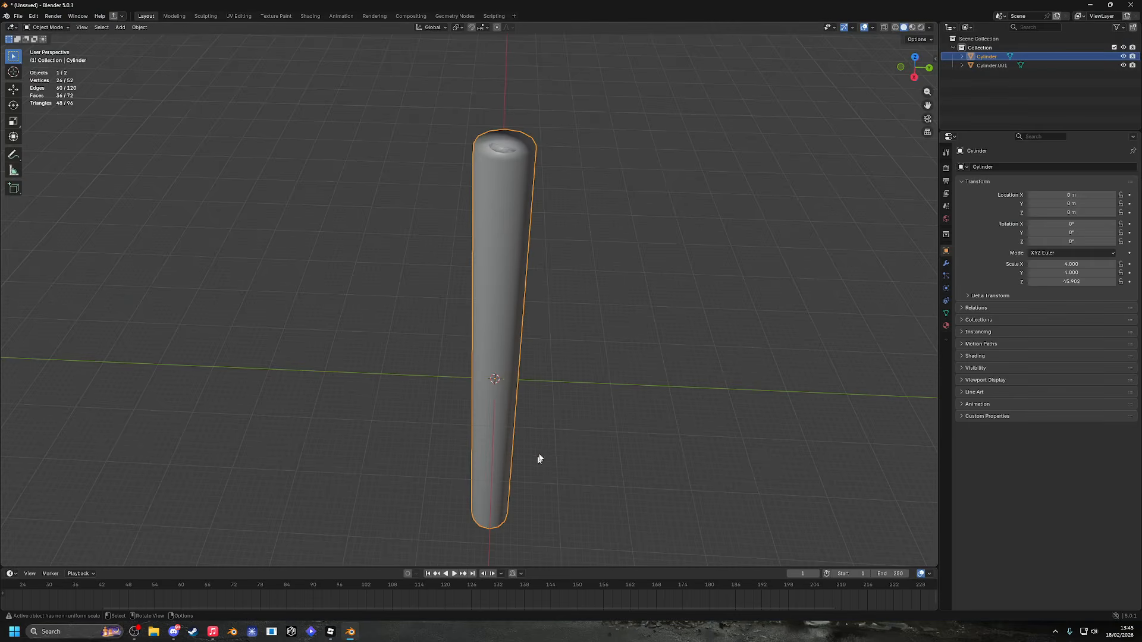
{"action": "middle_click_drag", "start_coordinate": [526, 309], "coordinate": [465, 385]}
{"action": "left_click", "coordinate": [520, 196]}
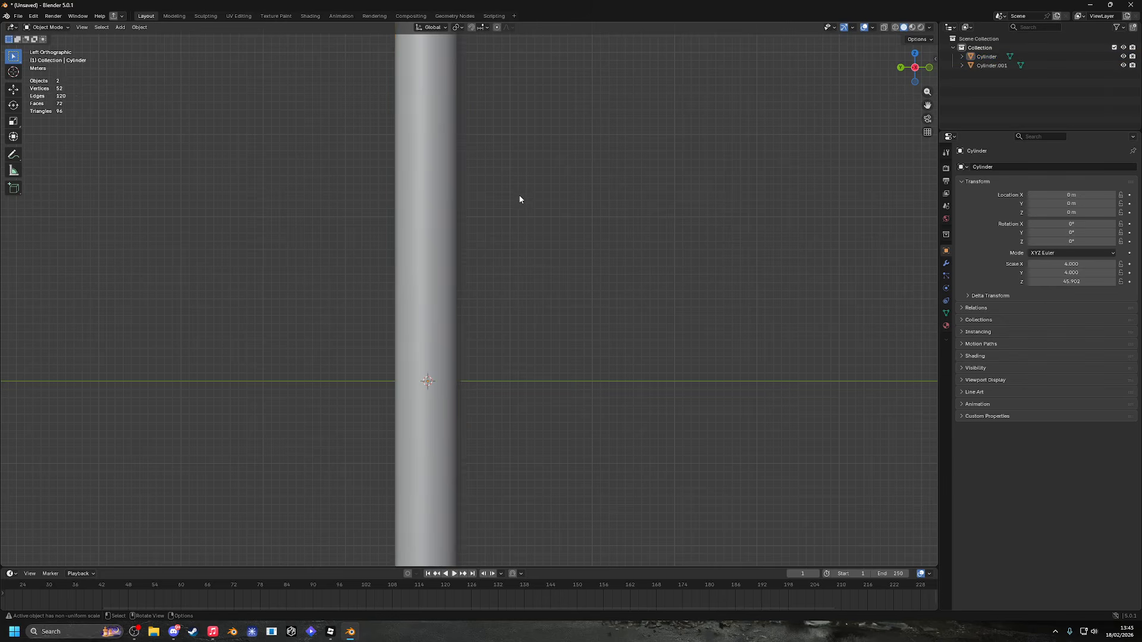
{"action": "scroll", "coordinate": [489, 182], "scroll_direction": "down", "scroll_amount": 5}
{"action": "middle_click_drag", "start_coordinate": [488, 181], "coordinate": [539, 324]}
{"action": "scroll", "coordinate": [467, 282], "scroll_direction": "up", "scroll_amount": 5}
{"action": "scroll", "coordinate": [539, 324], "scroll_direction": "up", "scroll_amount": 5}
{"action": "middle_click_drag", "start_coordinate": [556, 397], "coordinate": [518, 303], "text": "shift"}
{"action": "scroll", "coordinate": [517, 304], "scroll_direction": "up", "scroll_amount": 5}
{"action": "scroll", "coordinate": [556, 302], "scroll_direction": "down", "scroll_amount": 3}
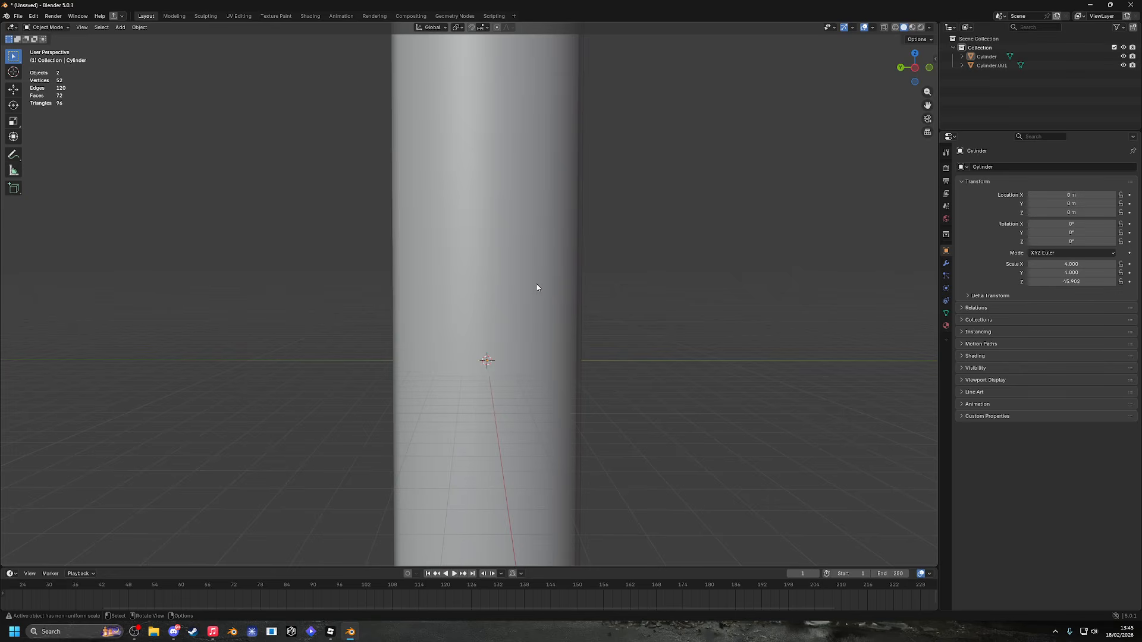
{"action": "middle_click_drag", "start_coordinate": [547, 156], "coordinate": [476, 379], "text": "shift"}
{"action": "middle_click_drag", "start_coordinate": [476, 446], "coordinate": [527, 301], "text": "shift"}
Stretch the whole mesh of the outer cylinder along Z by about 1.0004 in Edit Mode, then return to Object Mode.
{"action": "key", "text": "Tab"}
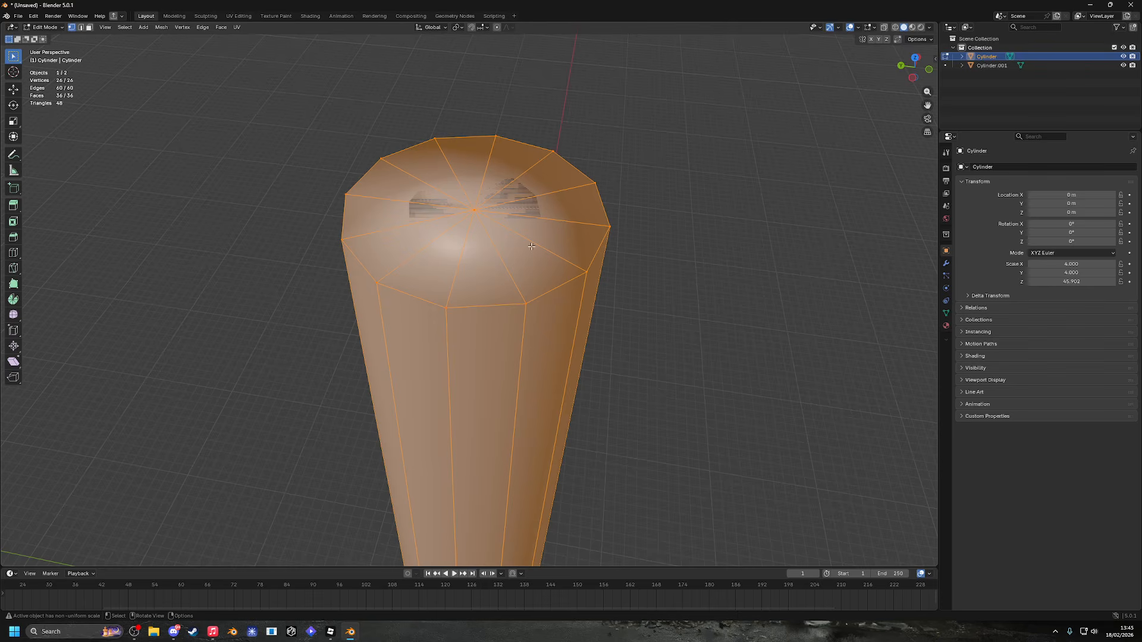
{"action": "key", "text": "s"}
{"action": "key", "text": "z"}
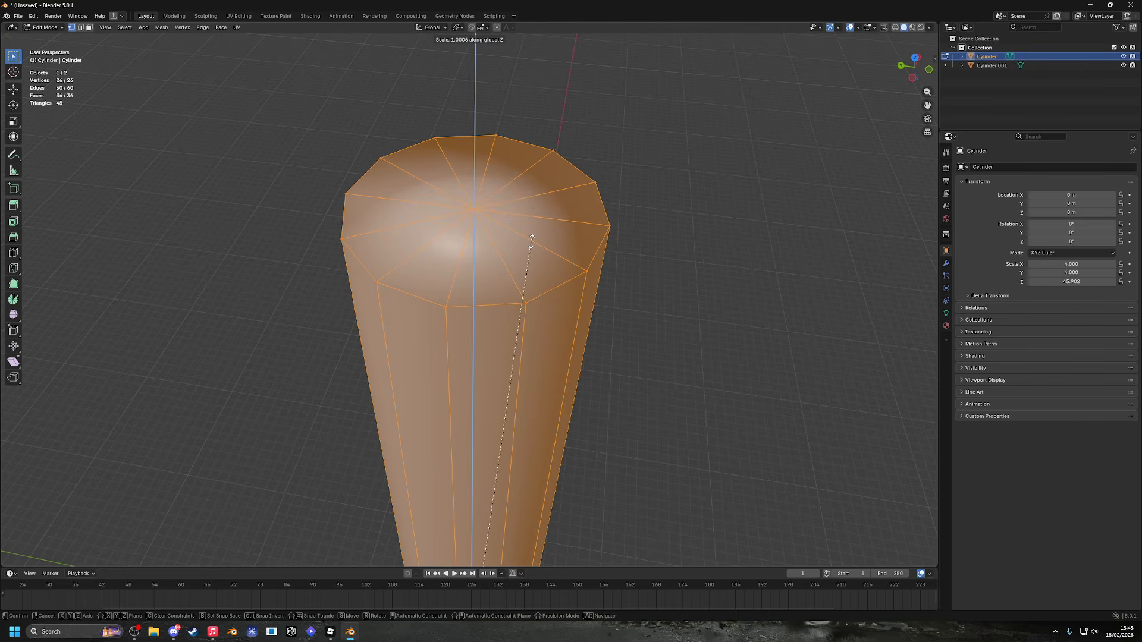
{"action": "left_click", "coordinate": [531, 241]}
{"action": "key", "text": "Tab"}
Inspect the top cap of the outer cylinder for overlap with the inner one, near and from a distance.
{"action": "scroll", "coordinate": [537, 238], "scroll_direction": "up", "scroll_amount": 2}
{"action": "scroll", "coordinate": [535, 245], "scroll_direction": "down", "scroll_amount": 13}
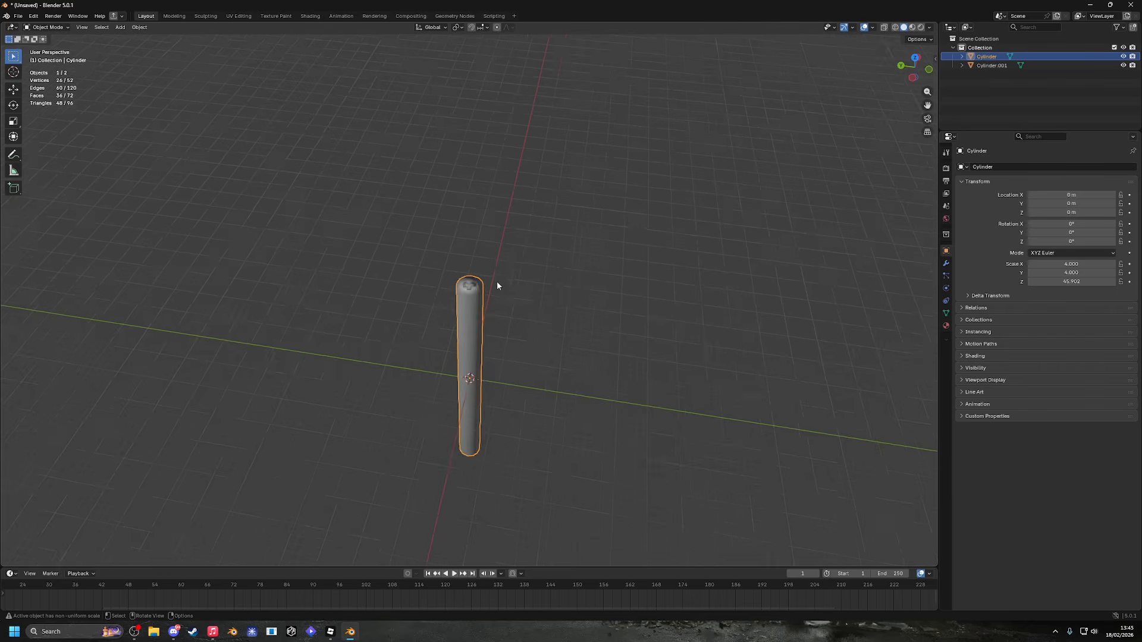
{"action": "scroll", "coordinate": [497, 281], "scroll_direction": "up", "scroll_amount": 11}
{"action": "scroll", "coordinate": [512, 305], "scroll_direction": "down", "scroll_amount": 10}
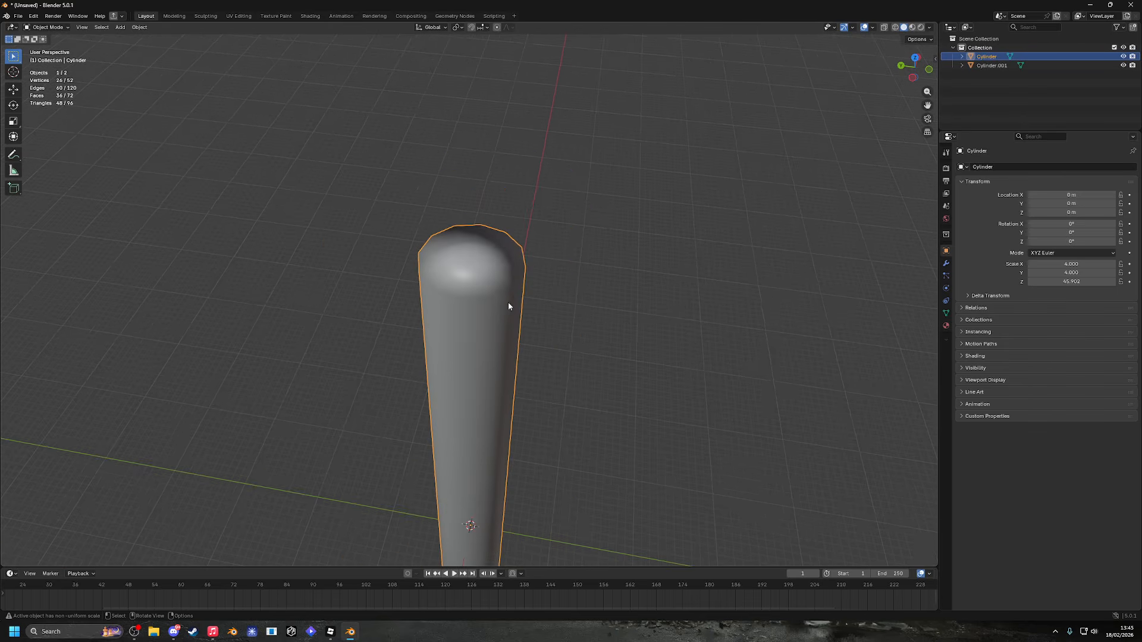
{"action": "middle_click_drag", "start_coordinate": [496, 292], "coordinate": [472, 285], "text": "shift"}
{"action": "scroll", "coordinate": [478, 319], "scroll_direction": "up", "scroll_amount": 7}
{"action": "middle_click_drag", "start_coordinate": [478, 323], "coordinate": [482, 265]}
{"action": "scroll", "coordinate": [482, 266], "scroll_direction": "down", "scroll_amount": 7}
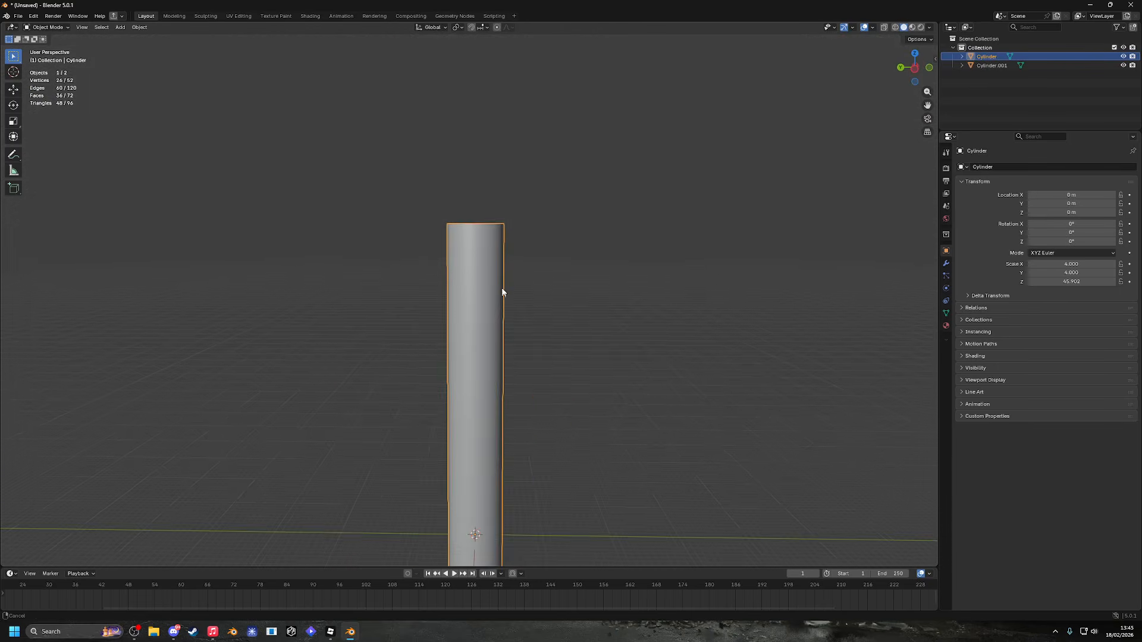
Toggle the outer cylinder's visibility off and on to compare it with the inner cylinder.
{"action": "left_click", "coordinate": [1123, 57]}
{"action": "left_click", "coordinate": [1123, 57]}
{"action": "left_click", "coordinate": [1123, 56]}
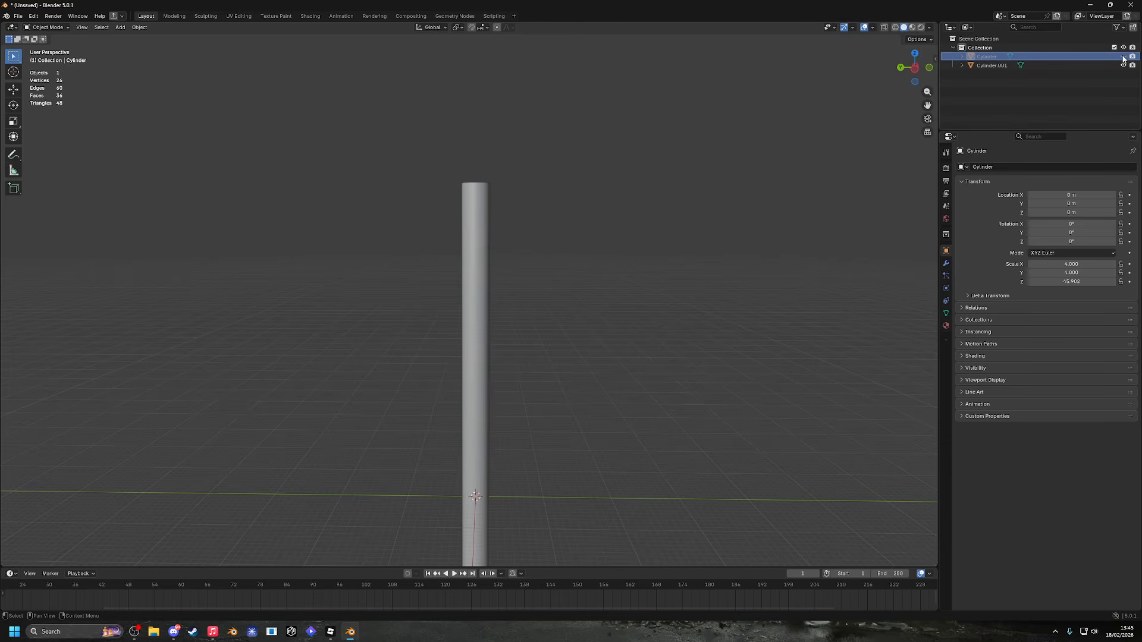
{"action": "left_click", "coordinate": [1123, 57]}
{"action": "left_click", "coordinate": [1123, 56]}
{"action": "left_click", "coordinate": [1123, 57]}
{"action": "left_click", "coordinate": [1083, 58]}
{"action": "scroll", "coordinate": [651, 255], "scroll_direction": "down", "scroll_amount": 3}
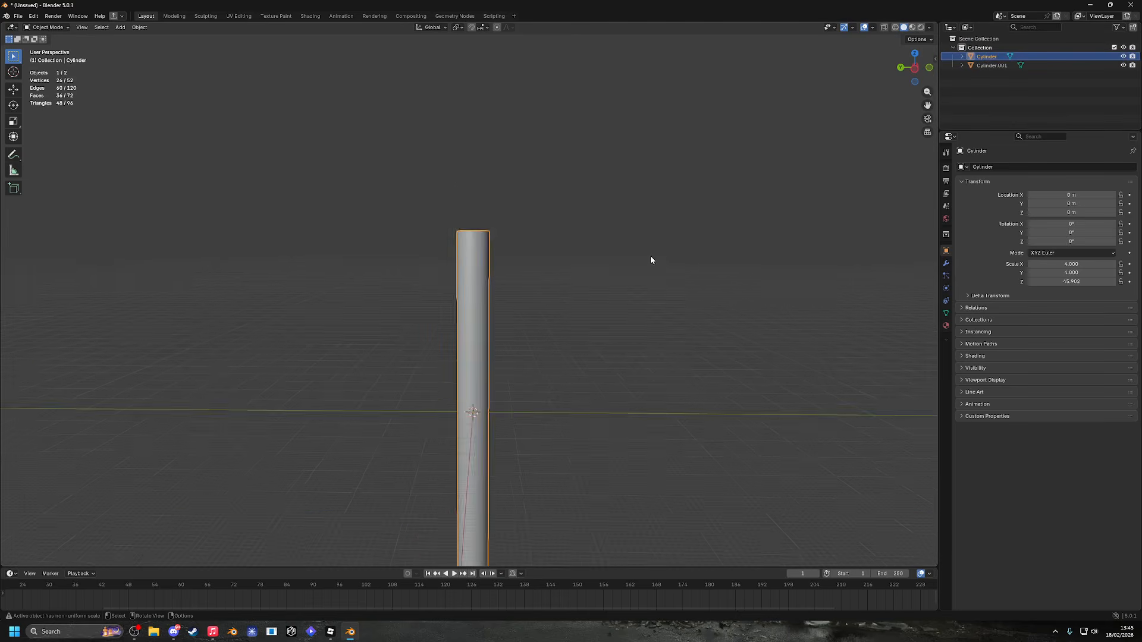
Copy the outer cylinder and paste a duplicate in place.
{"action": "middle_click_drag", "start_coordinate": [650, 255], "coordinate": [637, 327]}
{"action": "scroll", "coordinate": [637, 327], "scroll_direction": "up", "scroll_amount": 4}
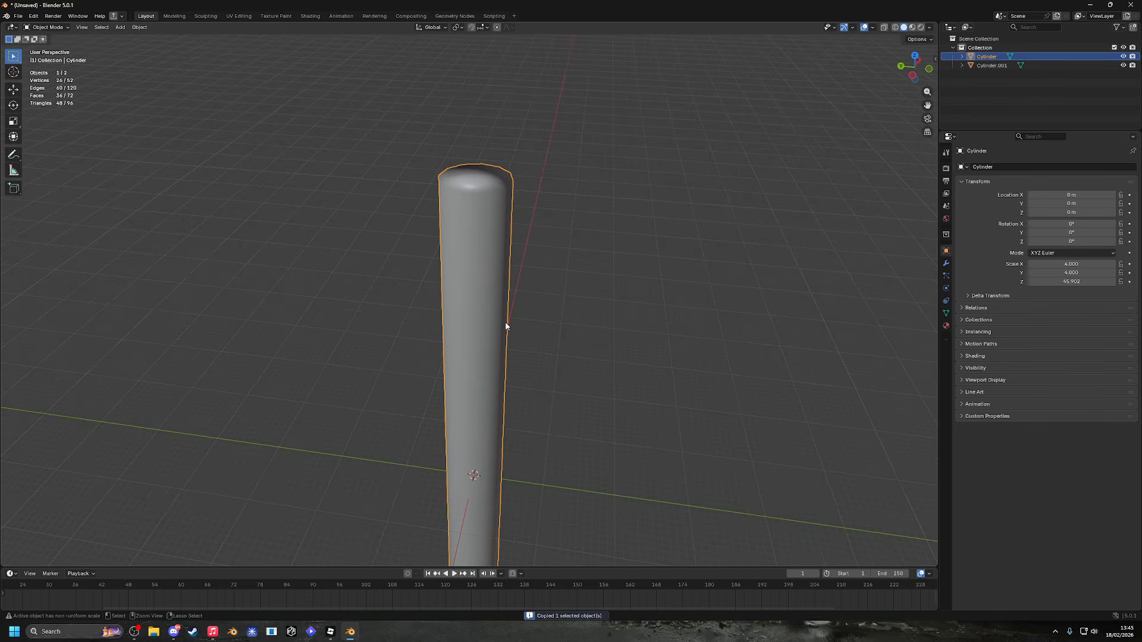
{"action": "key", "text": "ctrl+v"}
{"action": "key", "text": "s"}
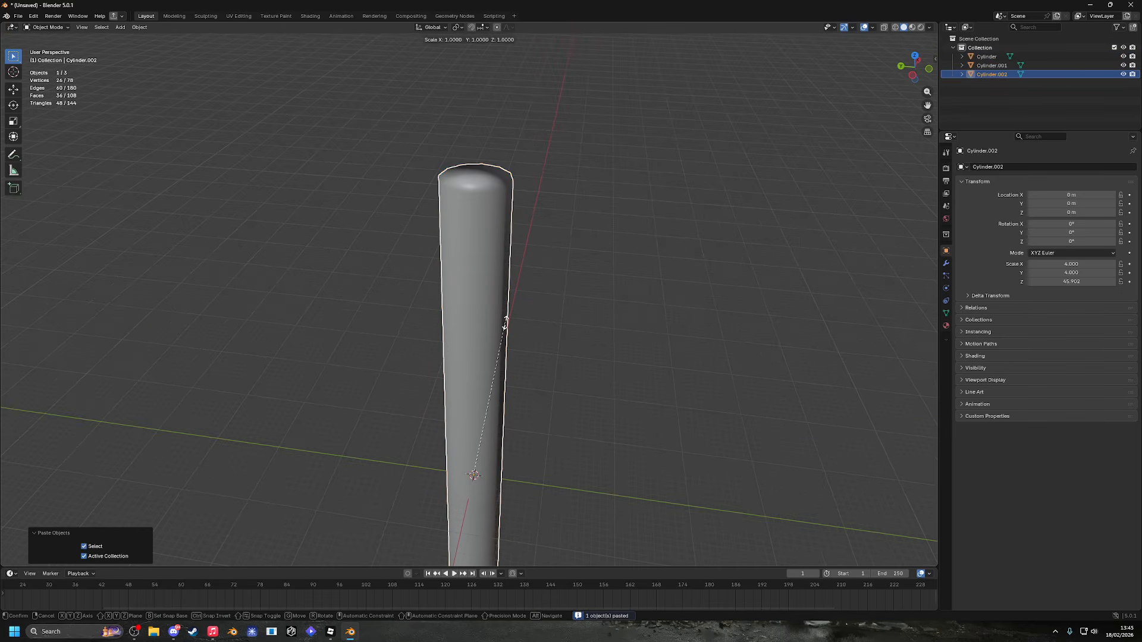
{"action": "key", "text": "x"}
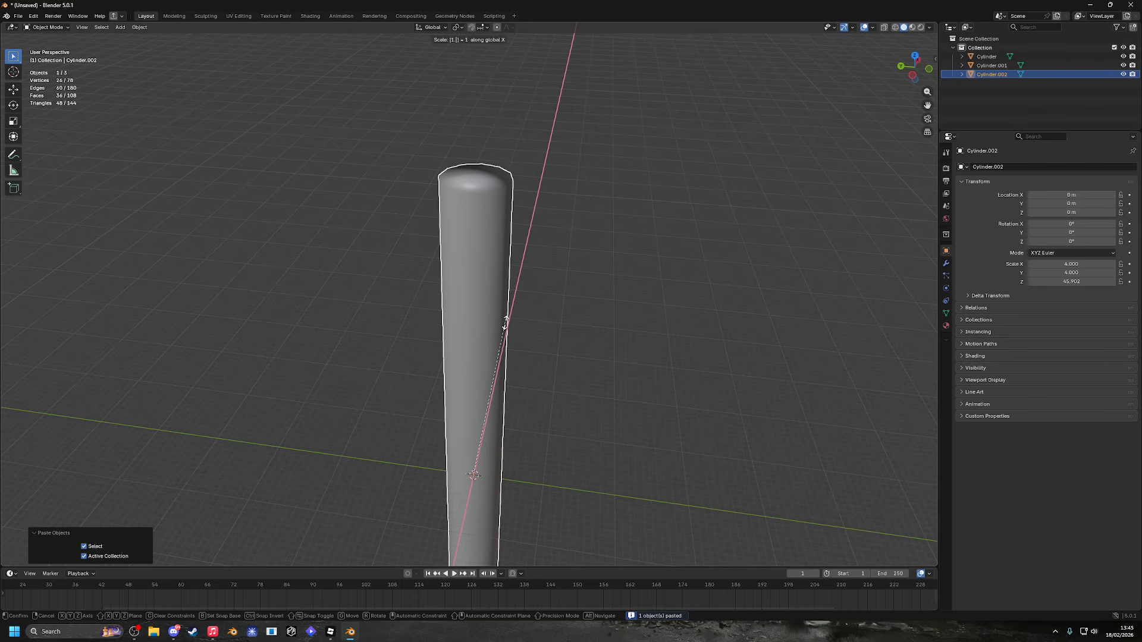
{"action": "key", "text": "Escape"}
{"action": "key", "text": "s"}
{"action": "key", "text": "z"}
{"action": "key", "text": "2"}
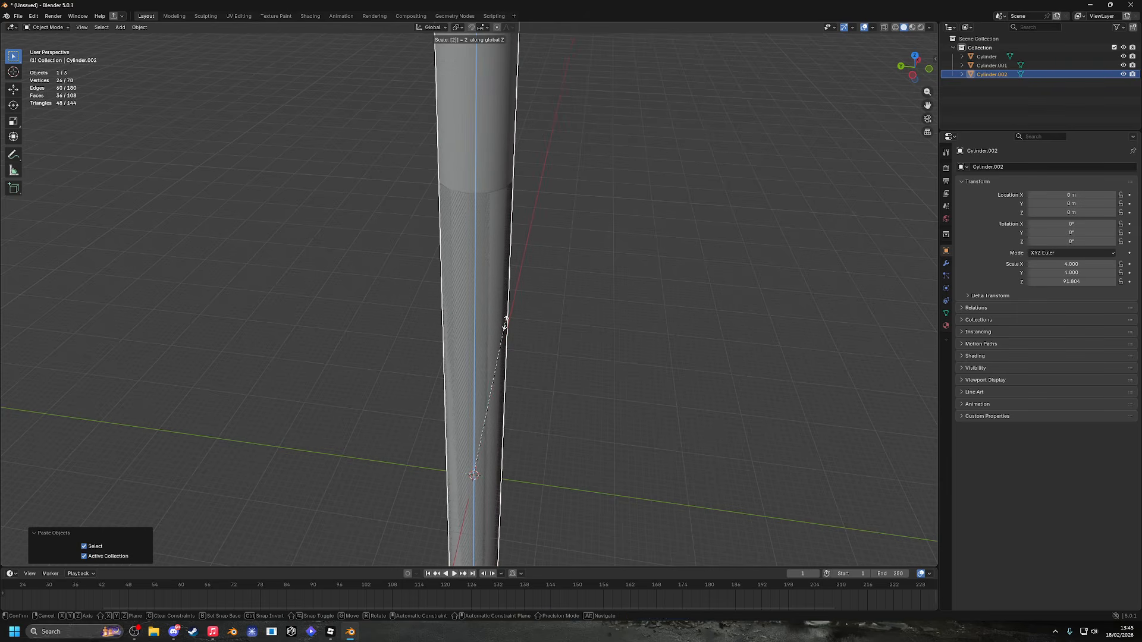
{"action": "key", "text": "Escape"}
Scale the pasted cylinder by 1.25 along the X axis and by 1.25 along the Y axis.
{"action": "key", "text": "s"}
{"action": "key", "text": "x"}
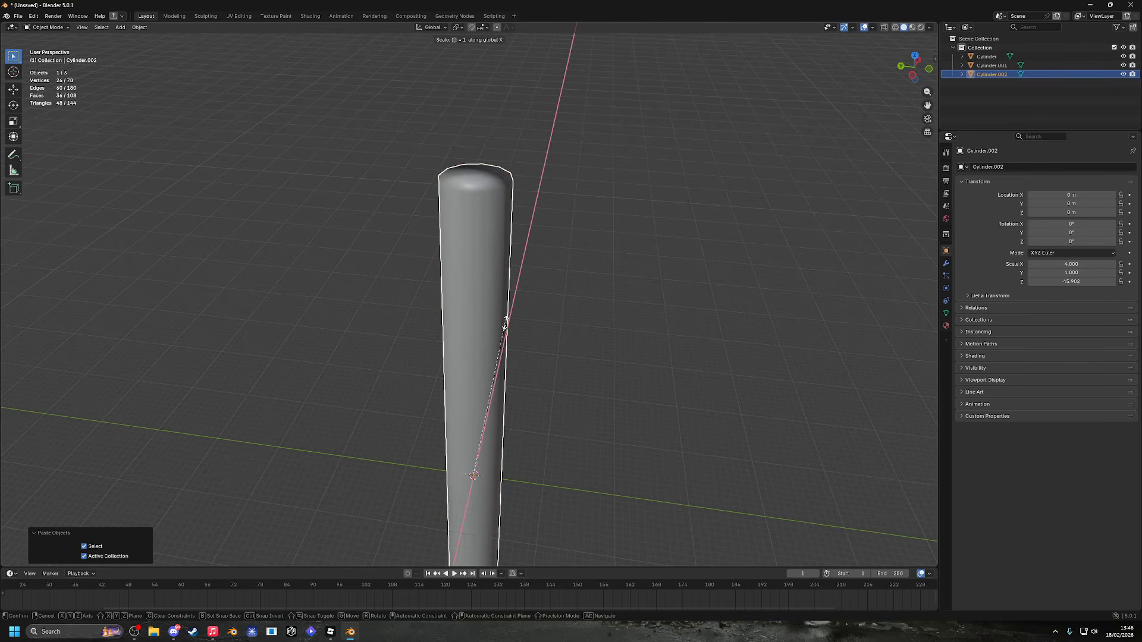
{"action": "type", "text": "1.25"}
{"action": "key", "text": "Return"}
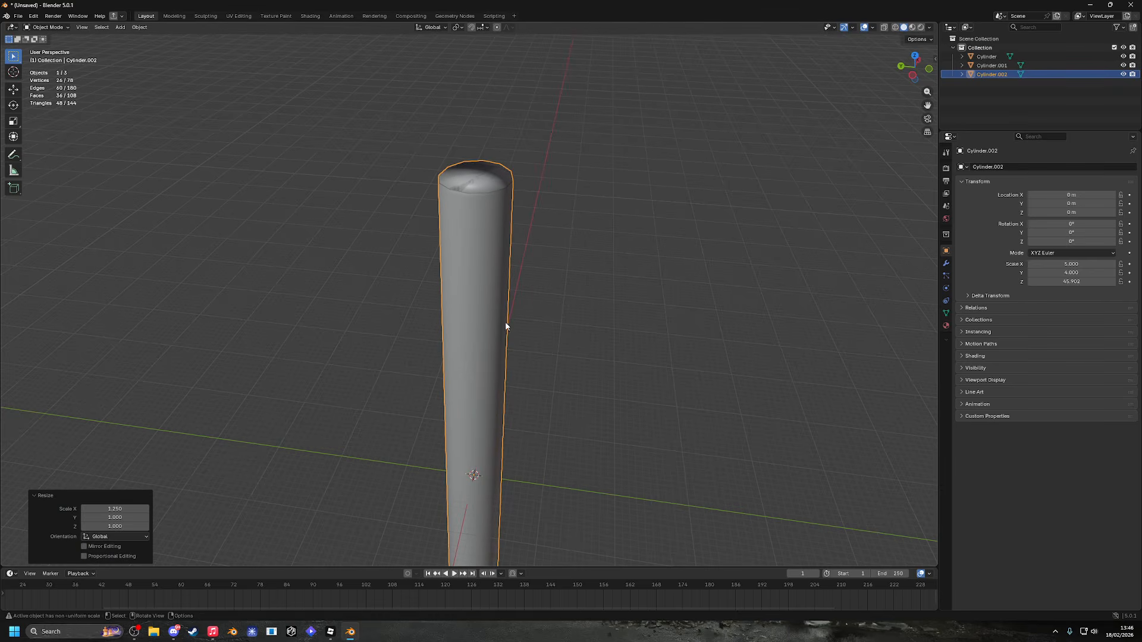
{"action": "type", "text": "sy1.25"}
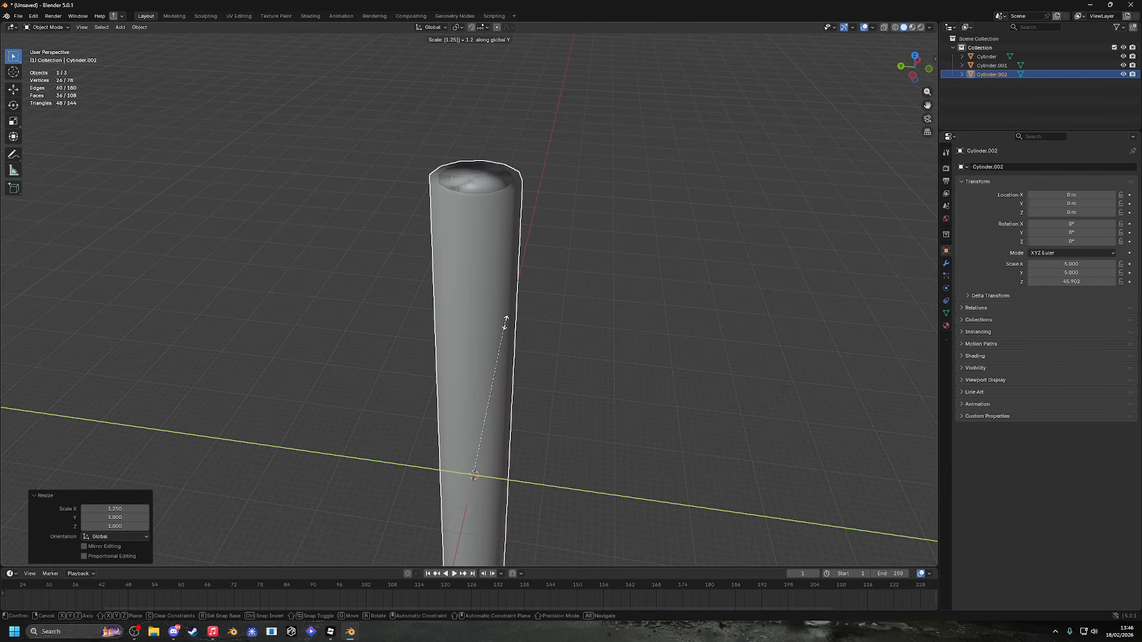
{"action": "key", "text": "Return"}
Stretch the pasted cylinder slightly along the Z axis, by about 1.001.
{"action": "middle_click_drag", "start_coordinate": [581, 315], "coordinate": [585, 256]}
{"action": "key", "text": "s"}
{"action": "key", "text": "z"}
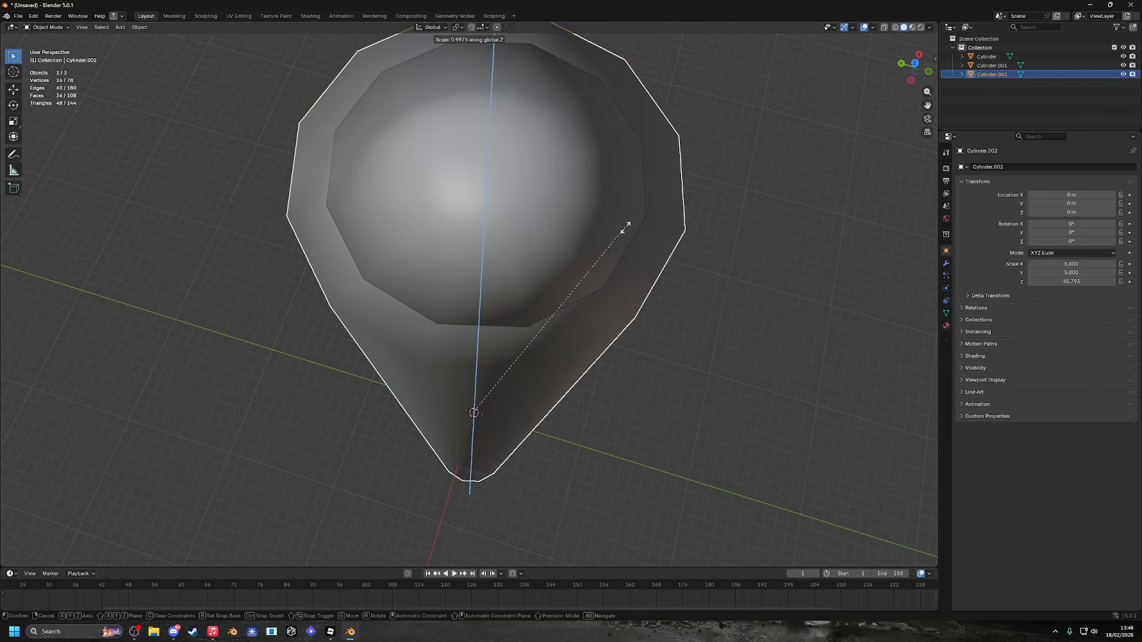
{"action": "left_click", "coordinate": [627, 230]}
{"action": "scroll", "coordinate": [626, 231], "scroll_direction": "down", "scroll_amount": 6}
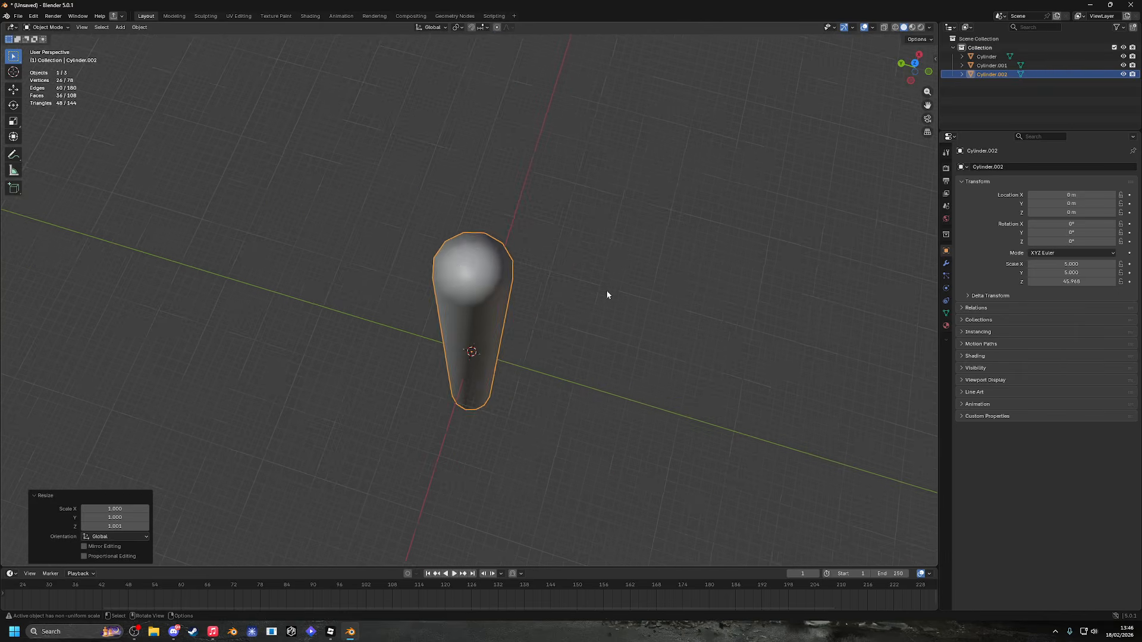
Hide the two smaller cylinders and put the newly pasted cylinder in Vertex Paint mode.
{"action": "middle_click_drag", "start_coordinate": [607, 293], "coordinate": [618, 230]}
{"action": "left_click", "coordinate": [1122, 65]}
{"action": "left_click", "coordinate": [1123, 56]}
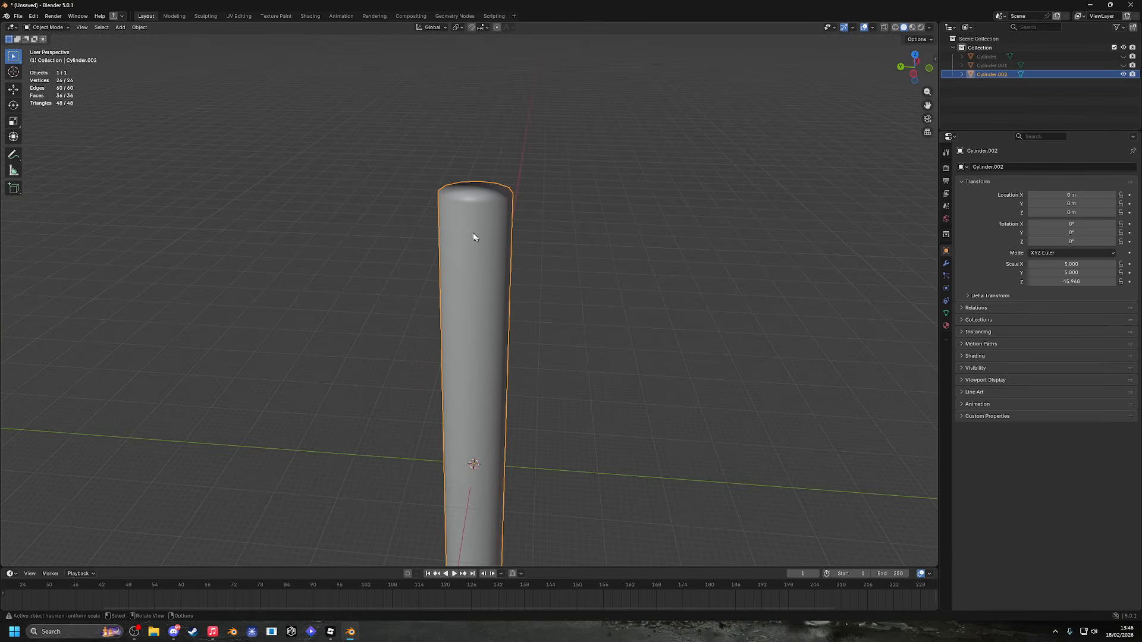
{"action": "left_click", "coordinate": [56, 26]}
{"action": "left_click", "coordinate": [64, 68]}
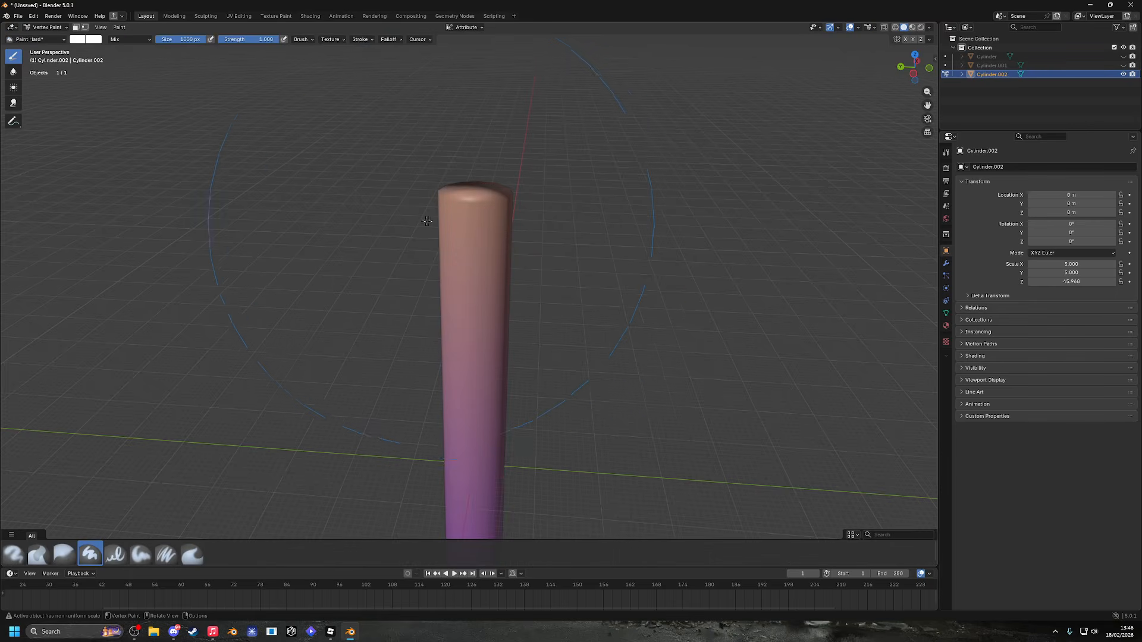
Set the brush colour to black and paint over the upper part of the outermost cylinder.
{"action": "scroll", "coordinate": [427, 221], "scroll_direction": "down", "scroll_amount": 2}
{"action": "left_click", "coordinate": [90, 40]}
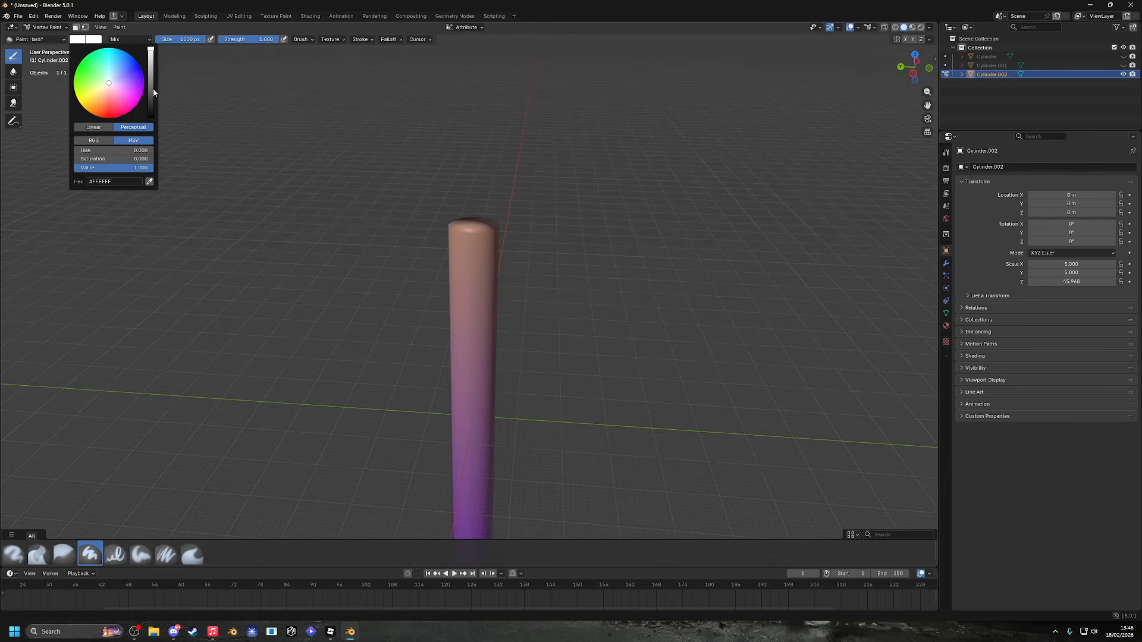
{"action": "left_click_drag", "start_coordinate": [154, 93], "coordinate": [204, 115]}
{"action": "mouse_move", "coordinate": [467, 179]}
{"action": "middle_mouse_down"}
{"action": "mouse_move", "coordinate": [466, 286]}
{"action": "mouse_move", "coordinate": [462, 245]}
{"action": "mouse_move", "coordinate": [374, 222]}
{"action": "mouse_move", "coordinate": [522, 227]}
{"action": "middle_mouse_up"}
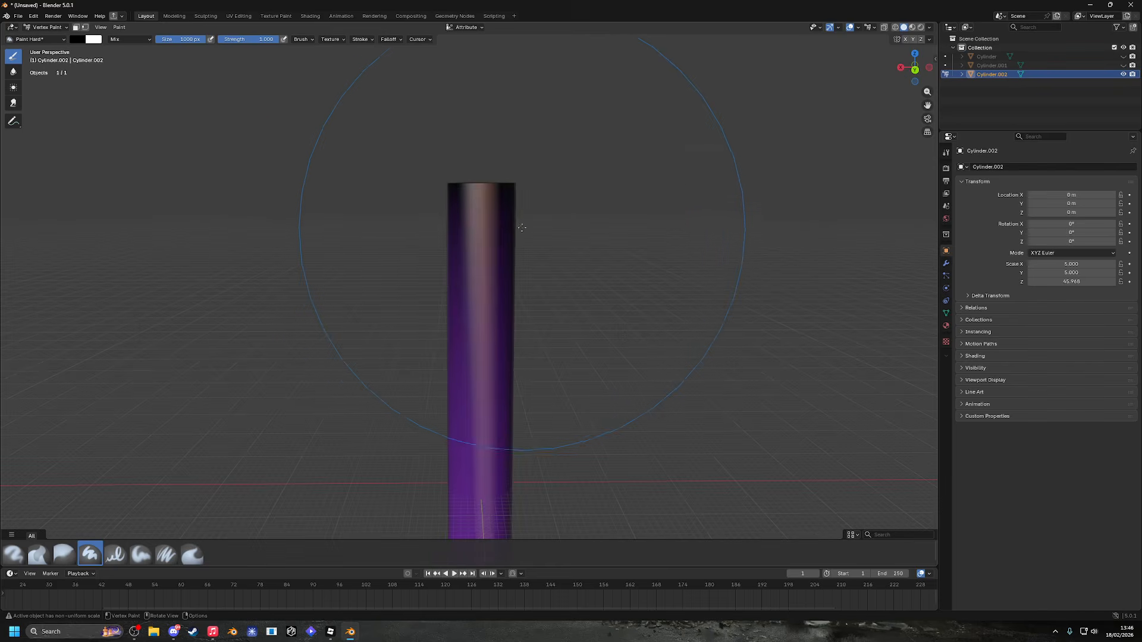
{"action": "left_click", "coordinate": [522, 228]}
{"action": "scroll", "coordinate": [557, 377], "scroll_direction": "down", "scroll_amount": 8}
{"action": "middle_click_drag", "start_coordinate": [558, 377], "coordinate": [471, 377]}
{"action": "scroll", "coordinate": [472, 377], "scroll_direction": "up", "scroll_amount": 7}
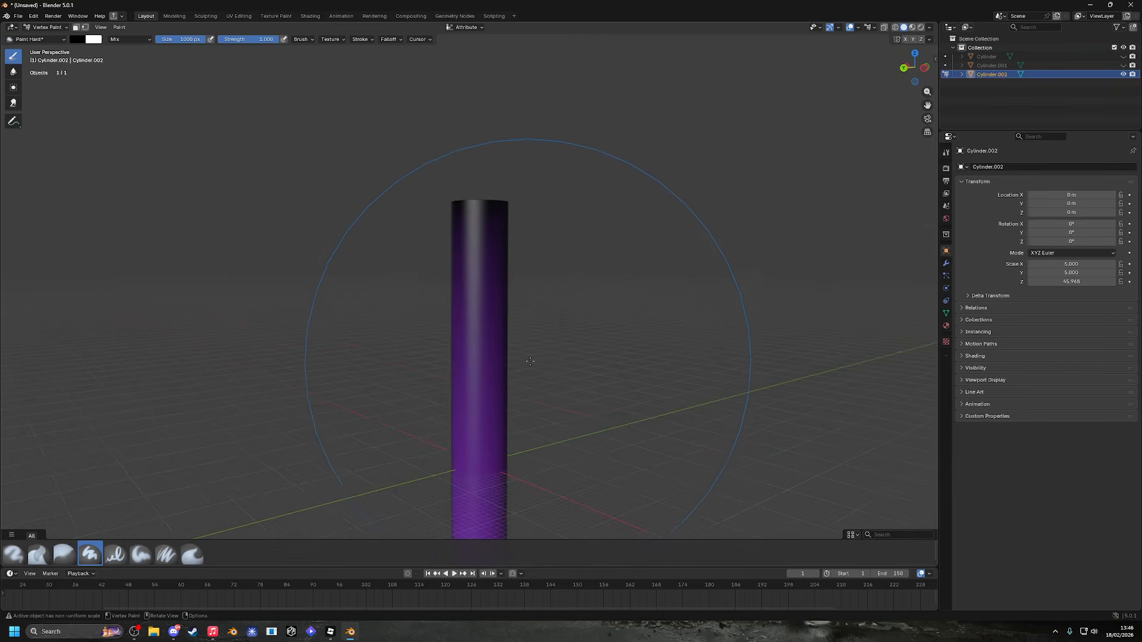
Paint the lower half and remaining sides of the outermost cylinder black.
{"action": "middle_click_drag", "start_coordinate": [553, 399], "coordinate": [562, 246], "text": "shift"}
{"action": "scroll", "coordinate": [570, 261], "scroll_direction": "down", "scroll_amount": 4}
{"action": "scroll", "coordinate": [574, 286], "scroll_direction": "up", "scroll_amount": 3}
{"action": "middle_click_drag", "start_coordinate": [568, 348], "coordinate": [520, 270], "text": "shift"}
{"action": "scroll", "coordinate": [524, 273], "scroll_direction": "up", "scroll_amount": 1}
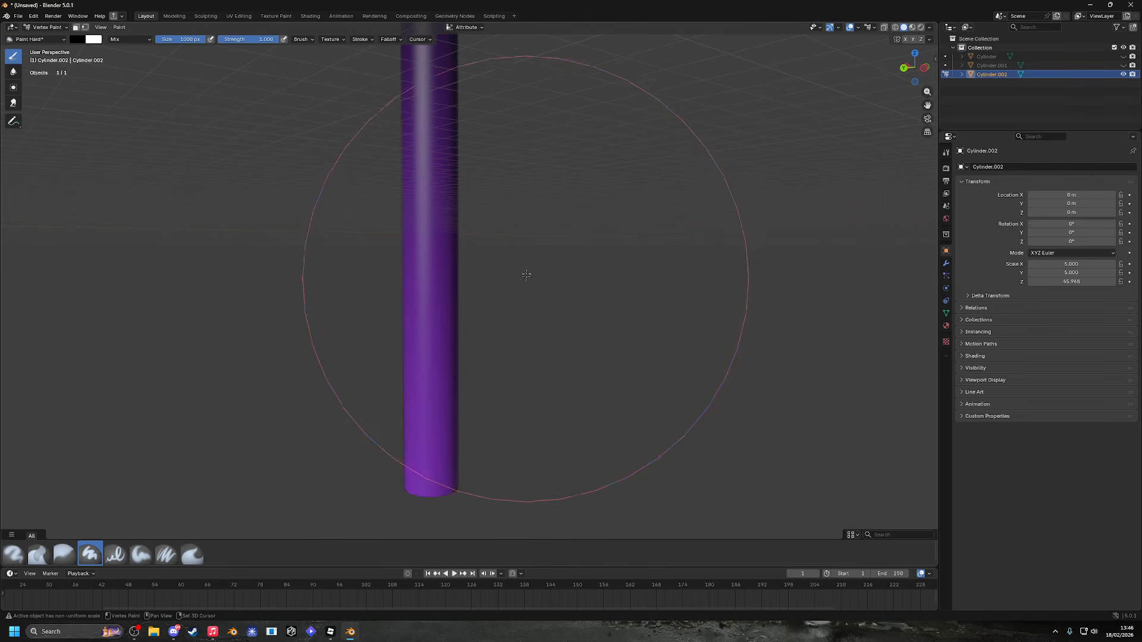
{"action": "mouse_move", "coordinate": [538, 335]}
{"action": "middle_mouse_down", "text": "shift"}
{"action": "mouse_move", "coordinate": [527, 258]}
{"action": "mouse_move", "coordinate": [541, 223]}
{"action": "middle_mouse_up", "text": "shift"}
{"action": "middle_click_drag", "start_coordinate": [515, 308], "coordinate": [479, 273]}
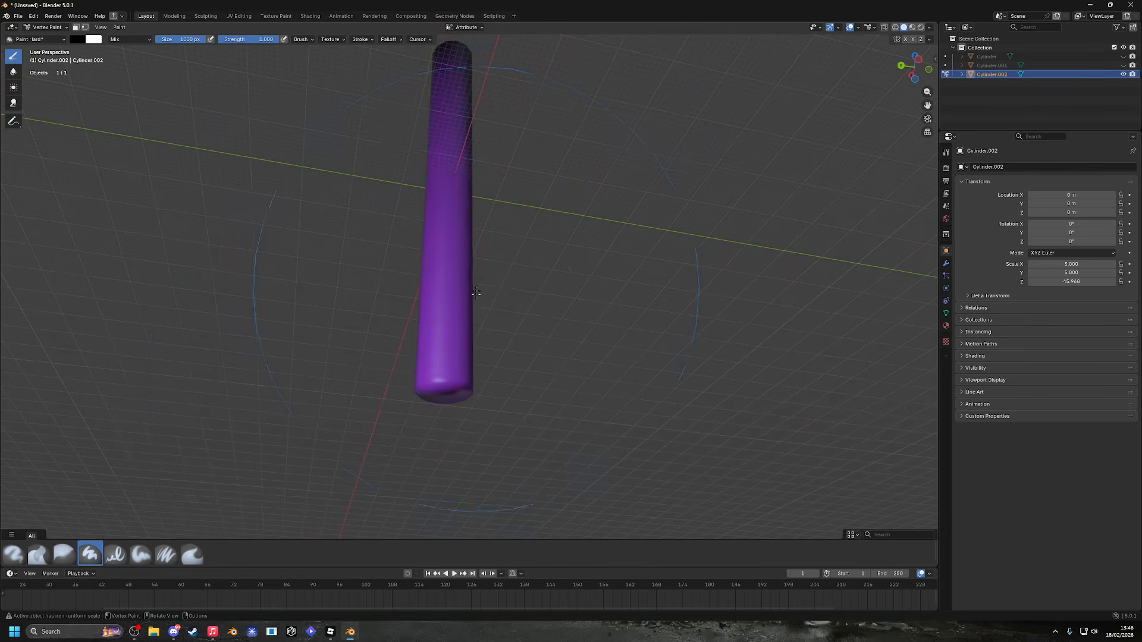
{"action": "left_click", "coordinate": [425, 364]}
{"action": "middle_click_drag", "start_coordinate": [560, 357], "coordinate": [374, 320]}
{"action": "left_click", "coordinate": [491, 349]}
{"action": "middle_click_drag", "start_coordinate": [456, 354], "coordinate": [510, 363]}
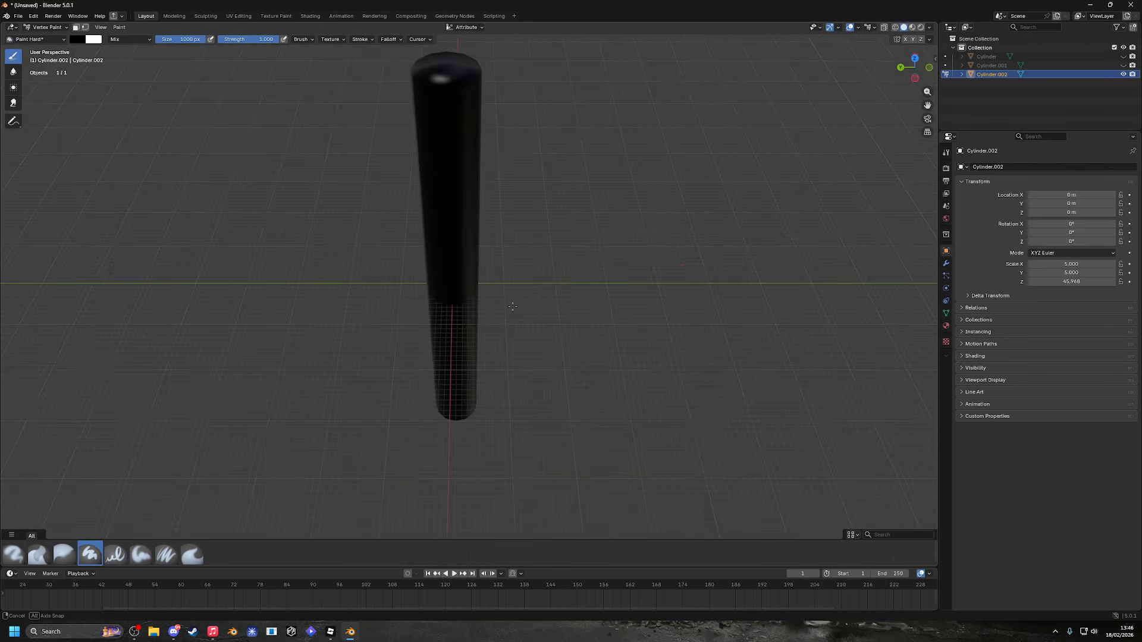
{"action": "scroll", "coordinate": [510, 281], "scroll_direction": "down", "scroll_amount": 2}
{"action": "scroll", "coordinate": [510, 281], "scroll_direction": "up", "scroll_amount": 2}
Return the outermost cylinder to Object Mode and unhide the two smaller cylinders.
{"action": "left_click", "coordinate": [48, 27]}
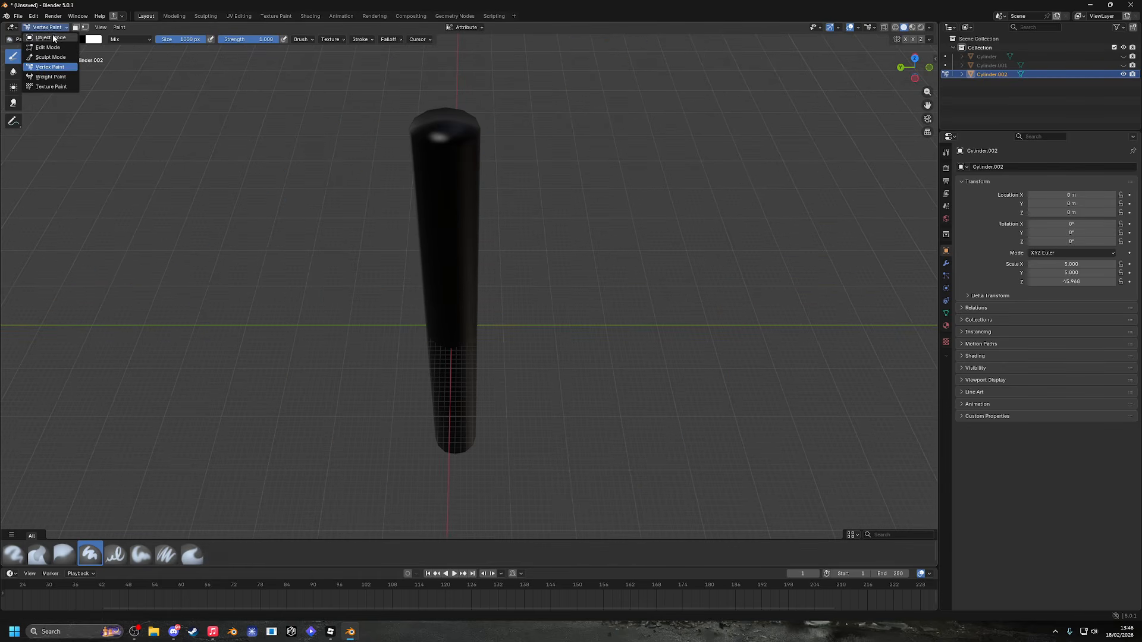
{"action": "left_click", "coordinate": [44, 36]}
{"action": "left_click", "coordinate": [1123, 66]}
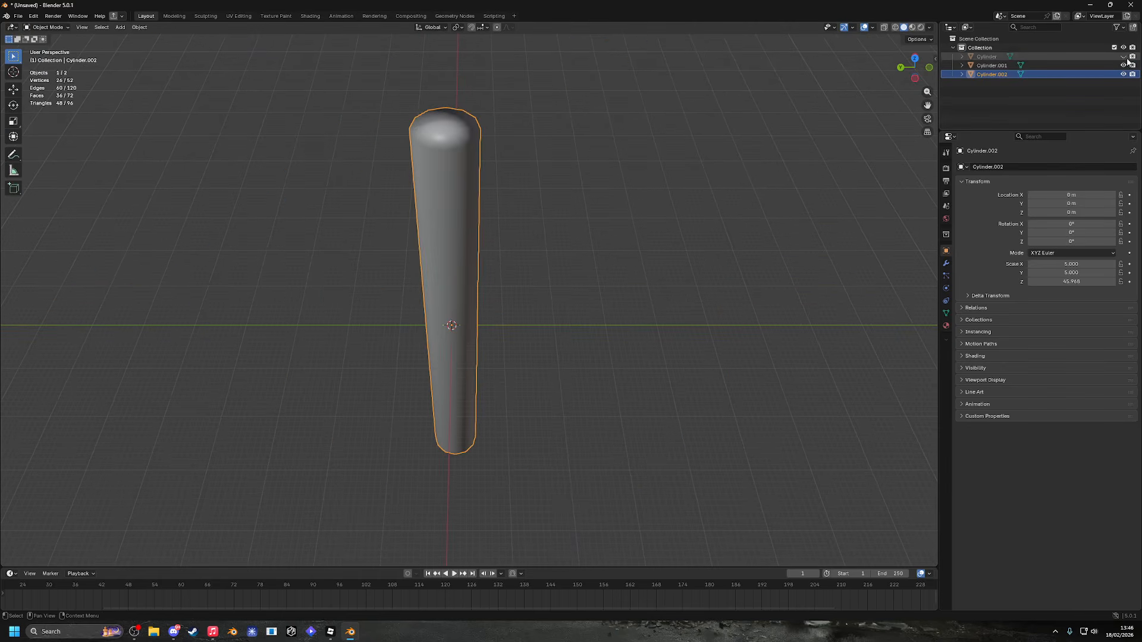
Hide and show the three cylinders in turn to compare the spacing between their layers.
{"action": "left_click", "coordinate": [1123, 74]}
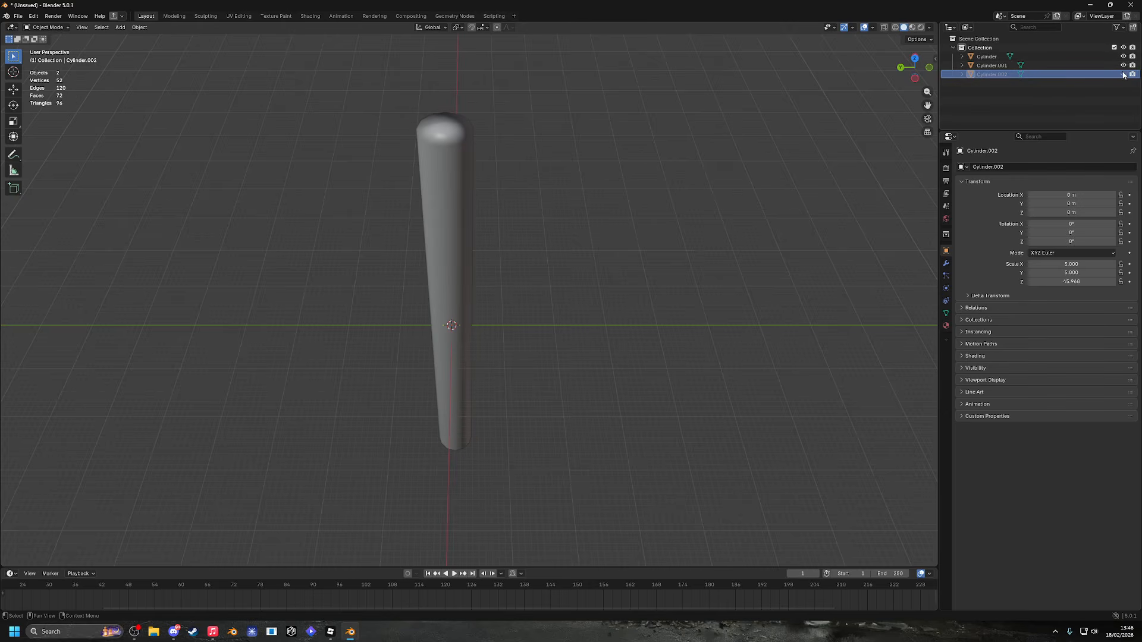
{"action": "left_click", "coordinate": [1123, 75]}
{"action": "left_click", "coordinate": [1123, 65]}
{"action": "left_click", "coordinate": [1123, 74]}
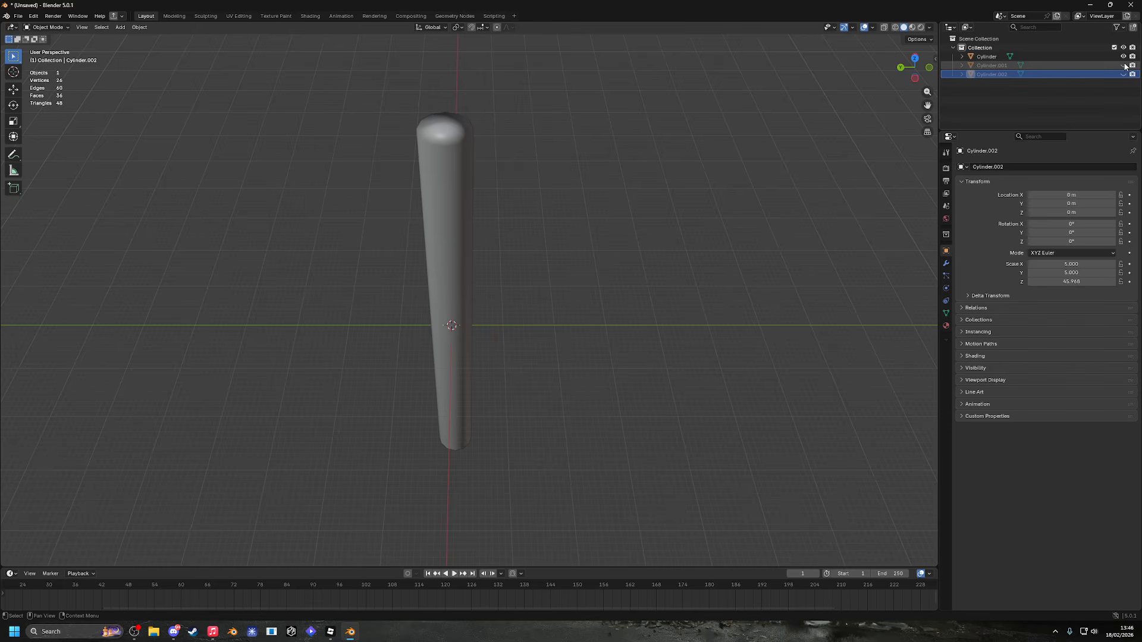
{"action": "left_click", "coordinate": [1123, 65]}
{"action": "left_click", "coordinate": [1123, 56]}
{"action": "left_click", "coordinate": [1123, 56]}
{"action": "left_click", "coordinate": [1124, 56]}
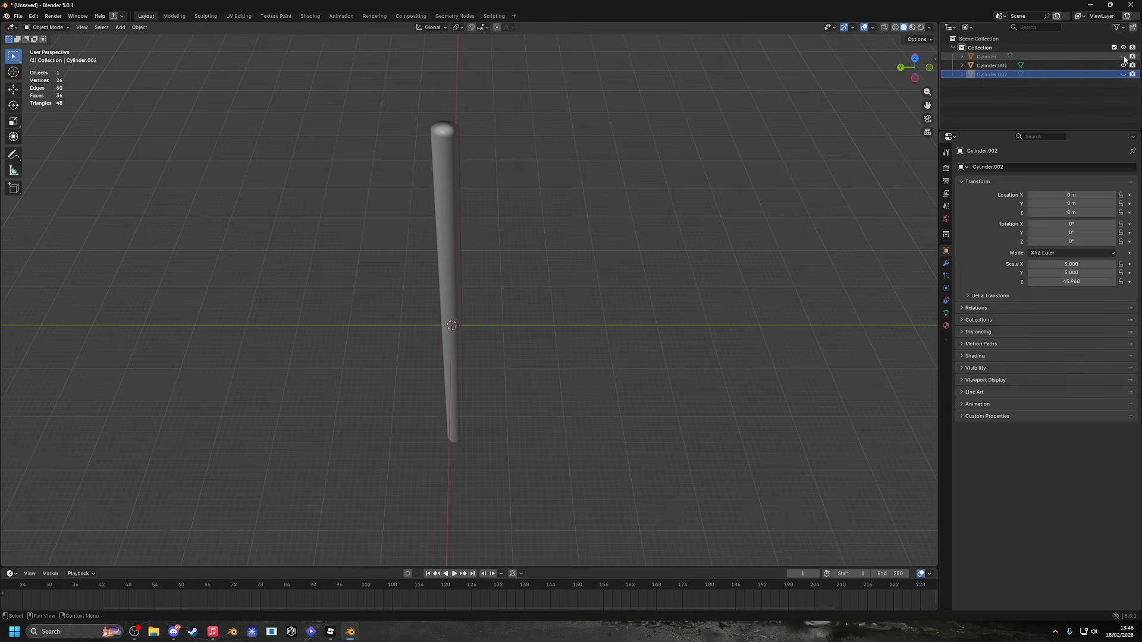
{"action": "left_click", "coordinate": [1124, 56]}
{"action": "left_click", "coordinate": [1123, 57]}
{"action": "left_click", "coordinate": [1124, 56]}
{"action": "left_click", "coordinate": [1124, 56]}
{"action": "left_click", "coordinate": [1124, 56]}
{"action": "left_click", "coordinate": [1124, 57]}
{"action": "left_click", "coordinate": [1124, 57]}
{"action": "left_click", "coordinate": [1124, 57]}
{"action": "left_click", "coordinate": [1123, 56]}
{"action": "left_click", "coordinate": [1123, 57]}
{"action": "left_click", "coordinate": [1124, 56]}
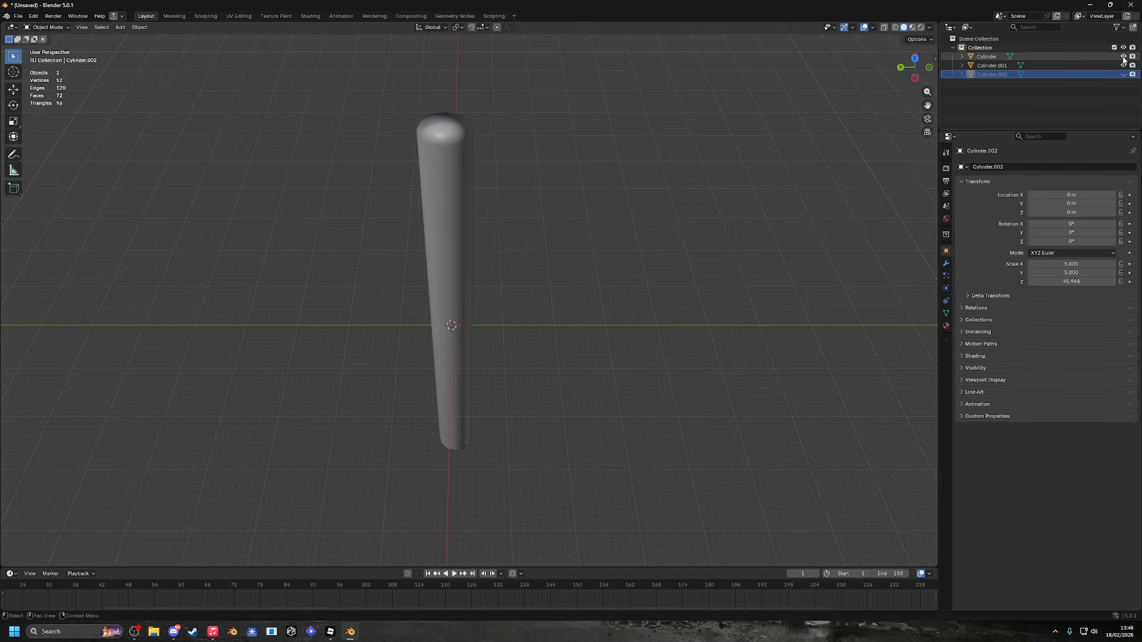
{"action": "left_click", "coordinate": [1124, 56]}
{"action": "left_click", "coordinate": [1124, 56]}
{"action": "left_click", "coordinate": [1124, 57]}
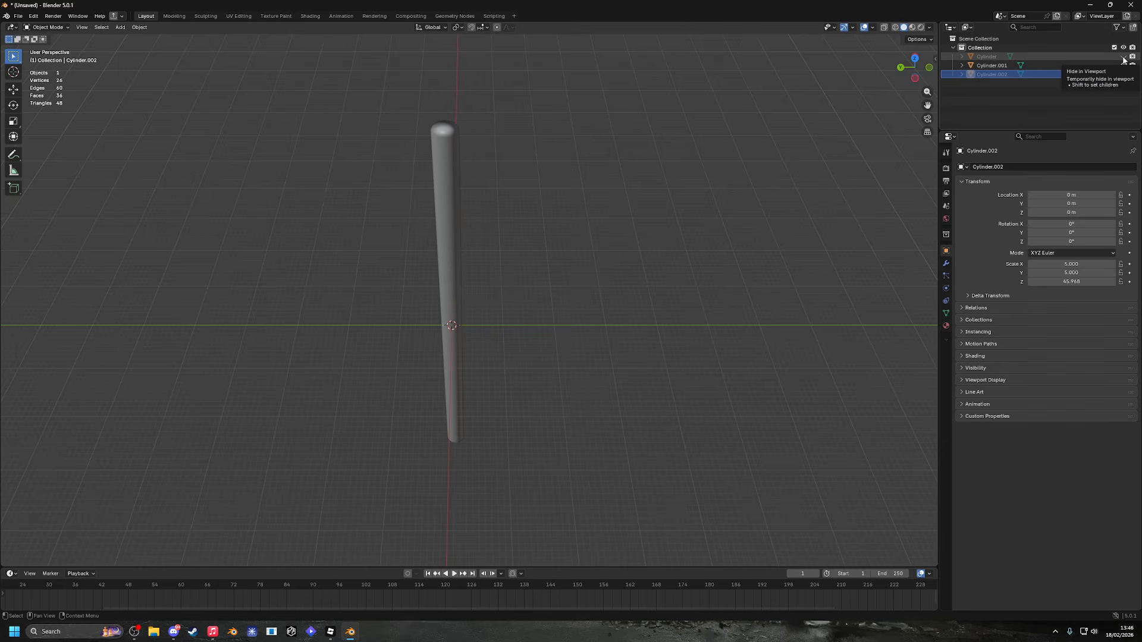
Scale the core cylinder, Cylinder.001, by 1.25 along the Y axis and by 1.25 along the X axis.
{"action": "left_click", "coordinate": [1107, 66]}
{"action": "middle_click_drag", "start_coordinate": [545, 241], "coordinate": [525, 286]}
{"action": "type", "text": "sy1.25"}
{"action": "key", "text": "Return"}
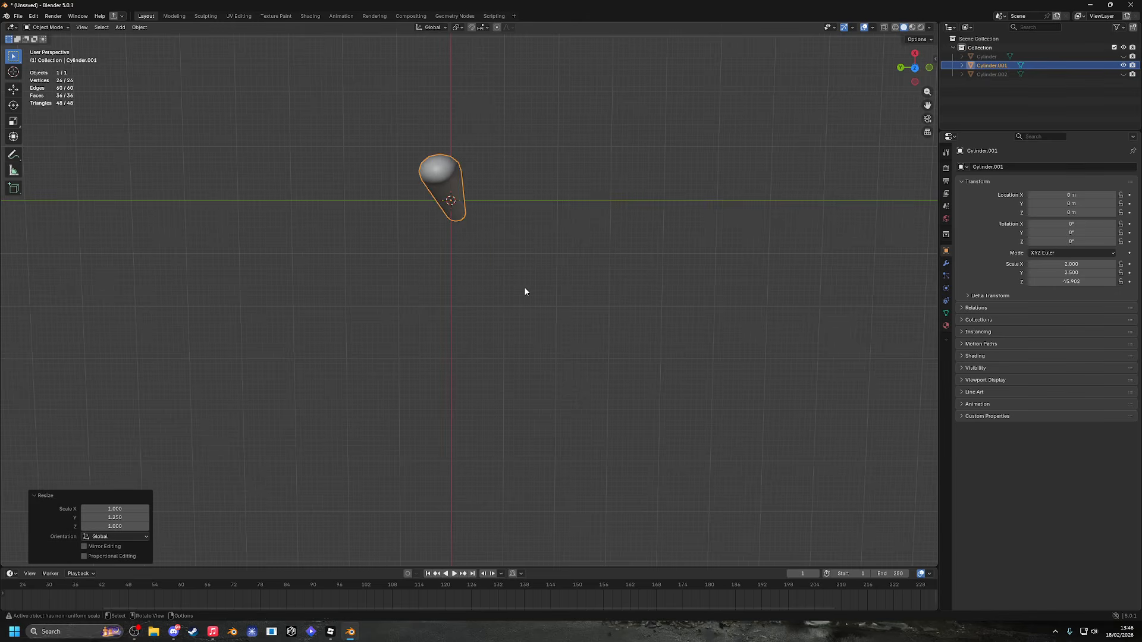
{"action": "key", "text": "s"}
{"action": "key", "text": "x"}
{"action": "key", "text": "Escape"}
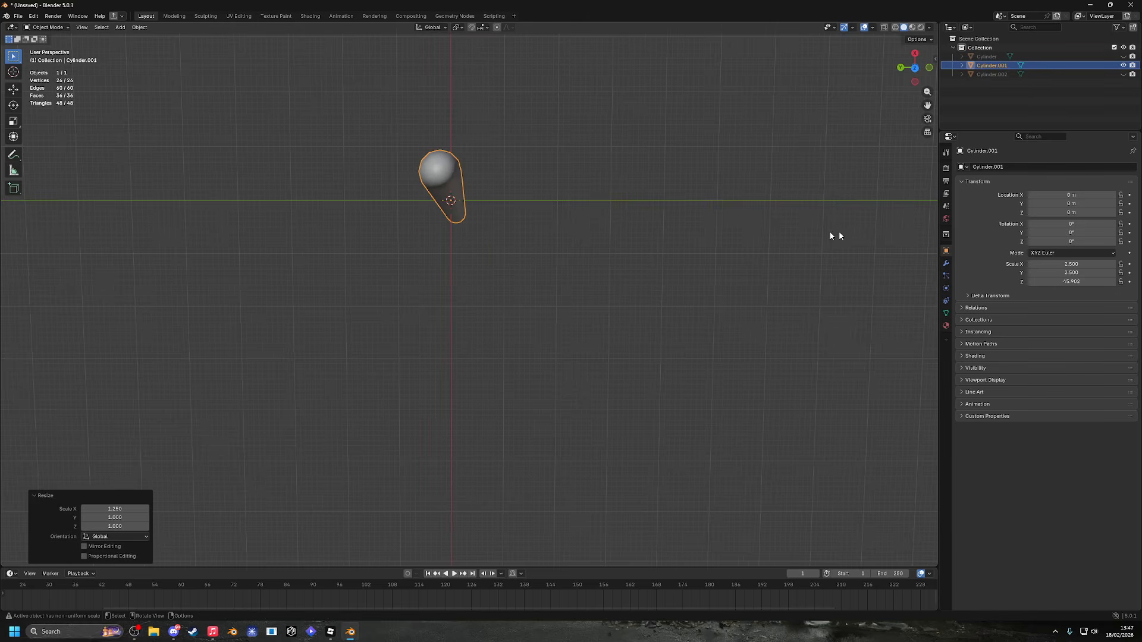
Unhide the middle cylinder and toggle the outermost one to compare the layer widths.
{"action": "left_click", "coordinate": [1123, 57]}
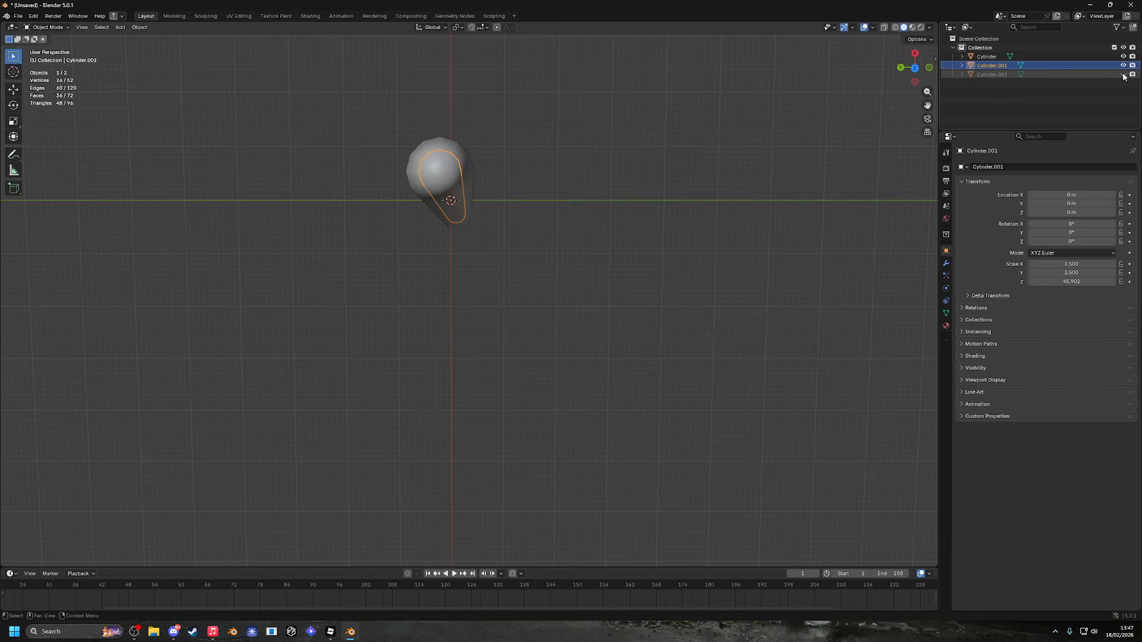
{"action": "left_click", "coordinate": [1123, 74]}
{"action": "left_click", "coordinate": [1123, 74]}
{"action": "left_click", "coordinate": [1123, 75]}
{"action": "left_click", "coordinate": [1123, 74]}
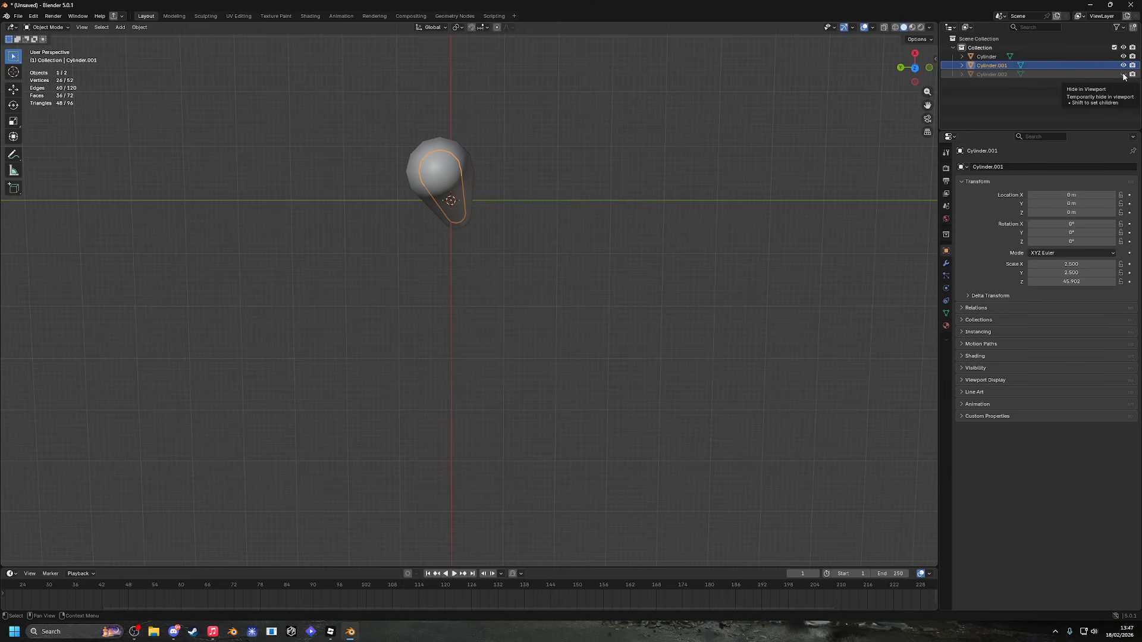
{"action": "middle_click_drag", "start_coordinate": [905, 184], "coordinate": [607, 146]}
{"action": "scroll", "coordinate": [602, 156], "scroll_direction": "down", "scroll_amount": 4}
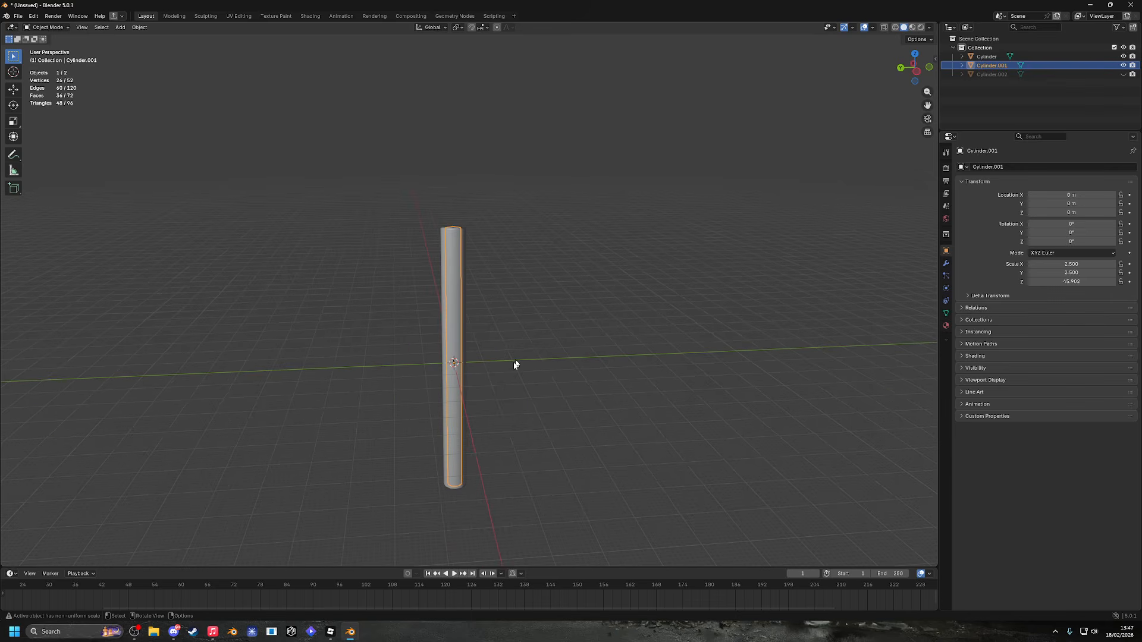
Unhide the outermost cylinder and join all three cylinders into one object with the outermost one active.
{"action": "left_click_drag", "start_coordinate": [519, 424], "coordinate": [421, 317]}
{"action": "scroll", "coordinate": [445, 314], "scroll_direction": "up", "scroll_amount": 5}
{"action": "middle_click_drag", "start_coordinate": [464, 278], "coordinate": [578, 219]}
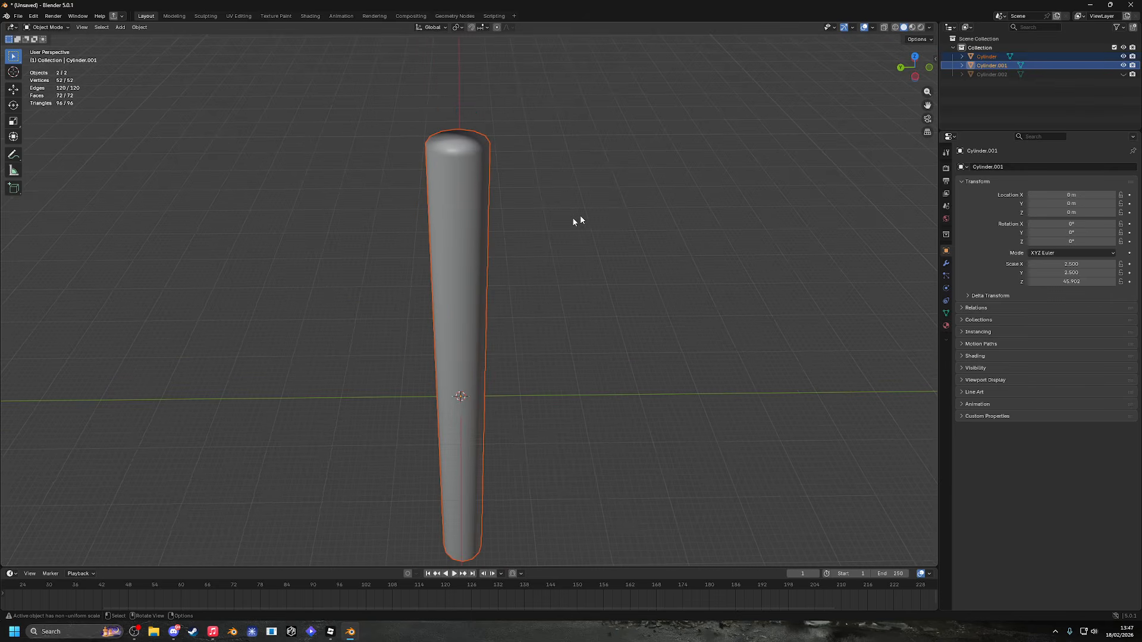
{"action": "left_click", "coordinate": [1122, 75]}
{"action": "left_click", "coordinate": [992, 74], "text": "ctrl"}
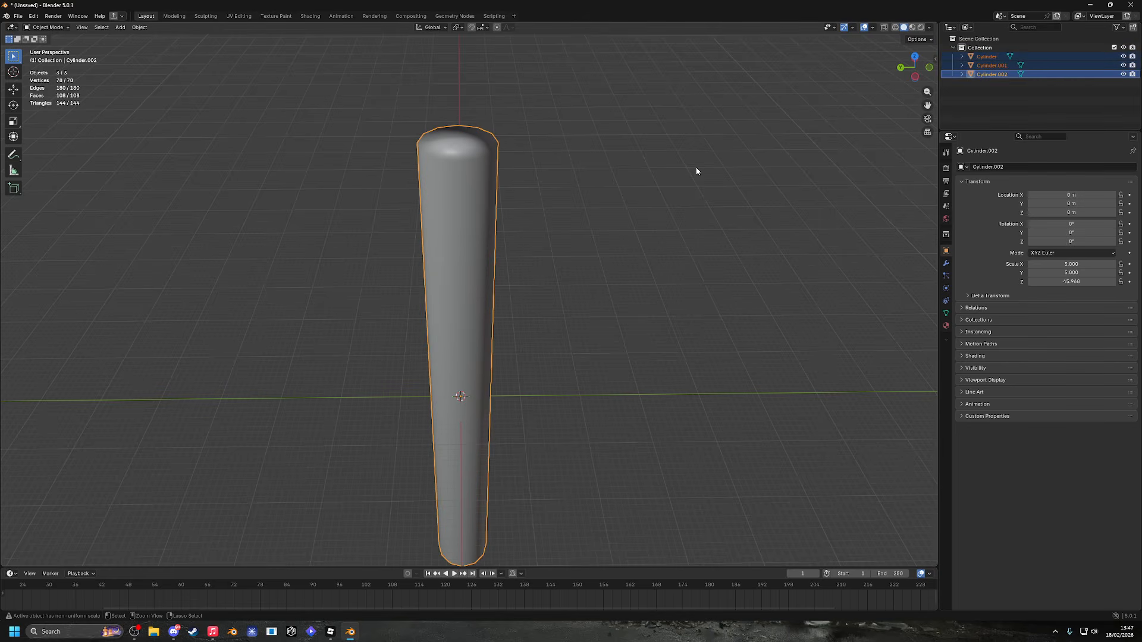
{"action": "key", "text": "ctrl+j"}
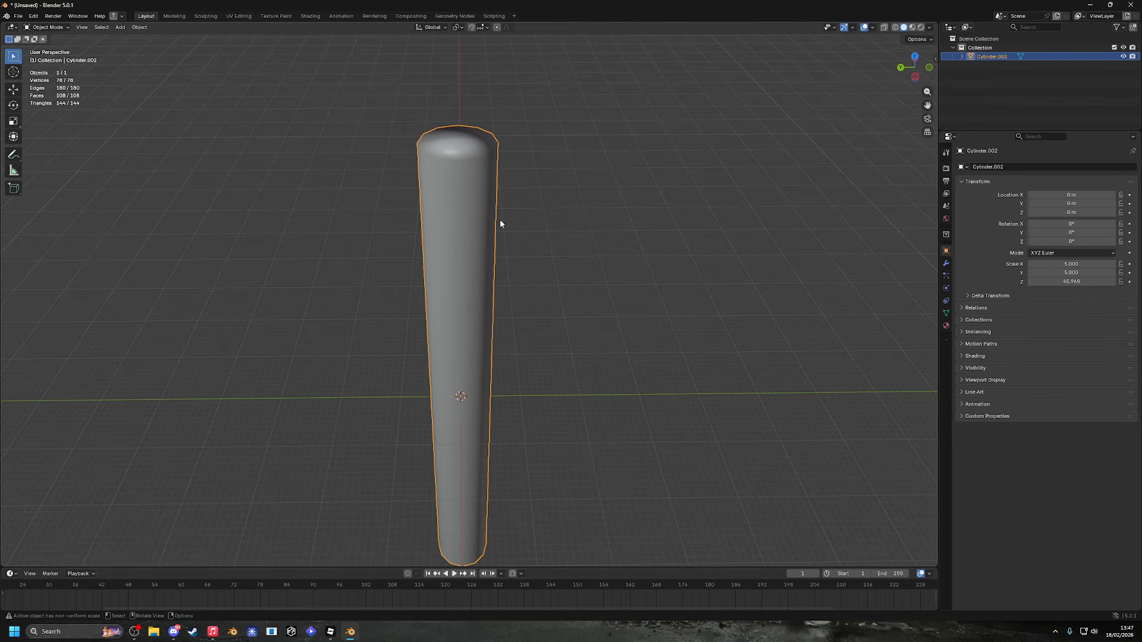
Export the joined mesh as an FBX file named pillartutorial.fbx to the Downloads folder.
{"action": "left_click", "coordinate": [17, 15]}
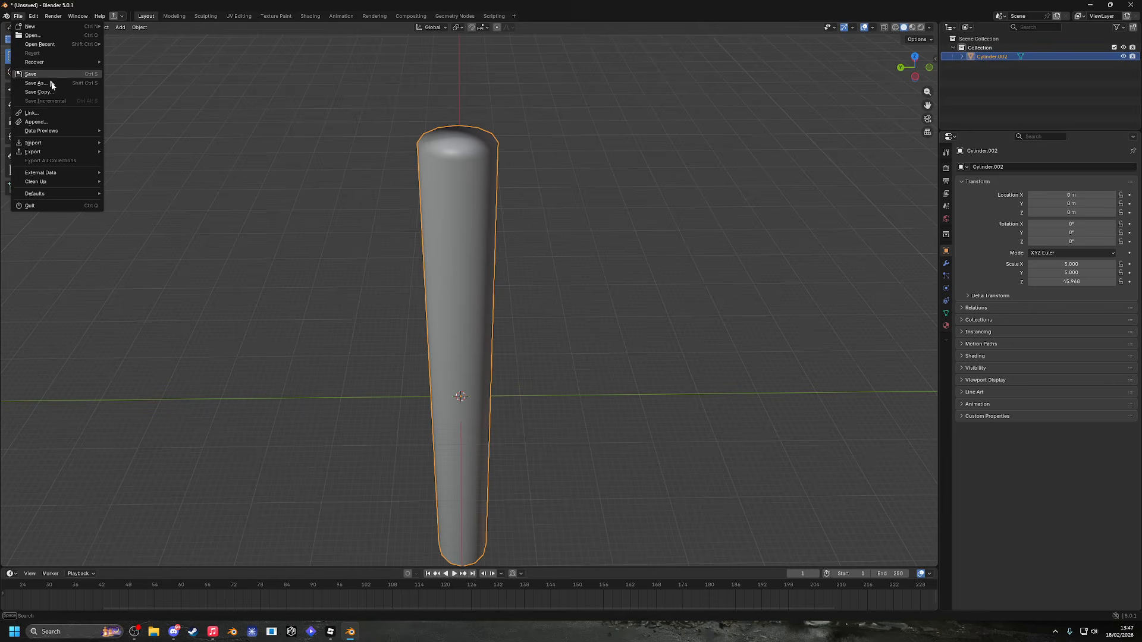
{"action": "mouse_move", "coordinate": [84, 151]}
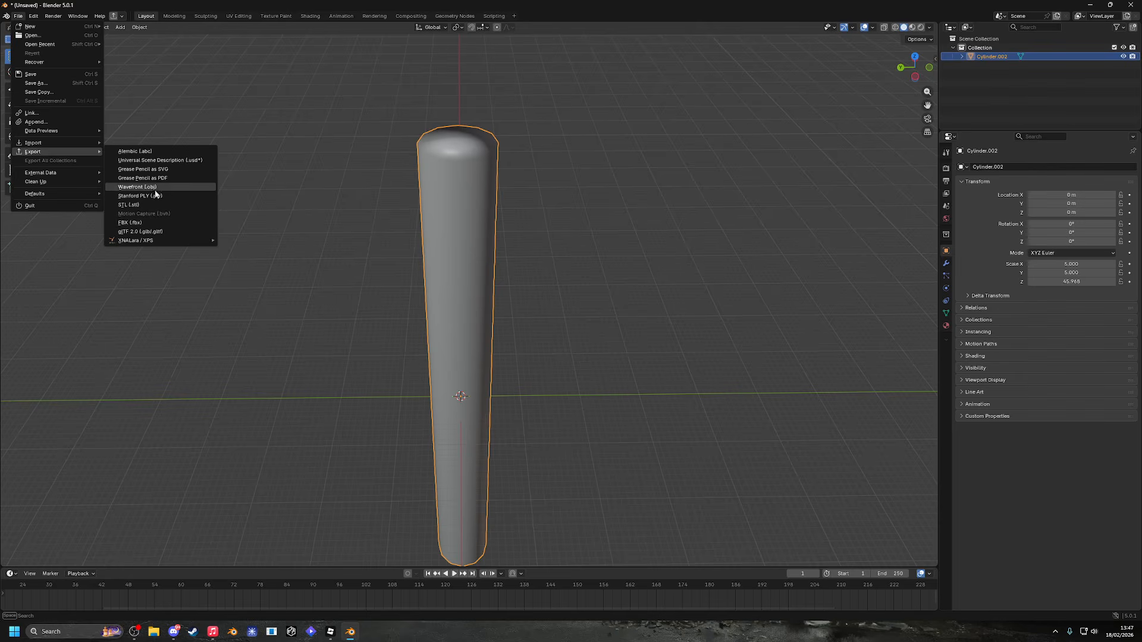
{"action": "left_click", "coordinate": [19, 16]}
{"action": "mouse_move", "coordinate": [46, 155]}
{"action": "left_click", "coordinate": [129, 223]}
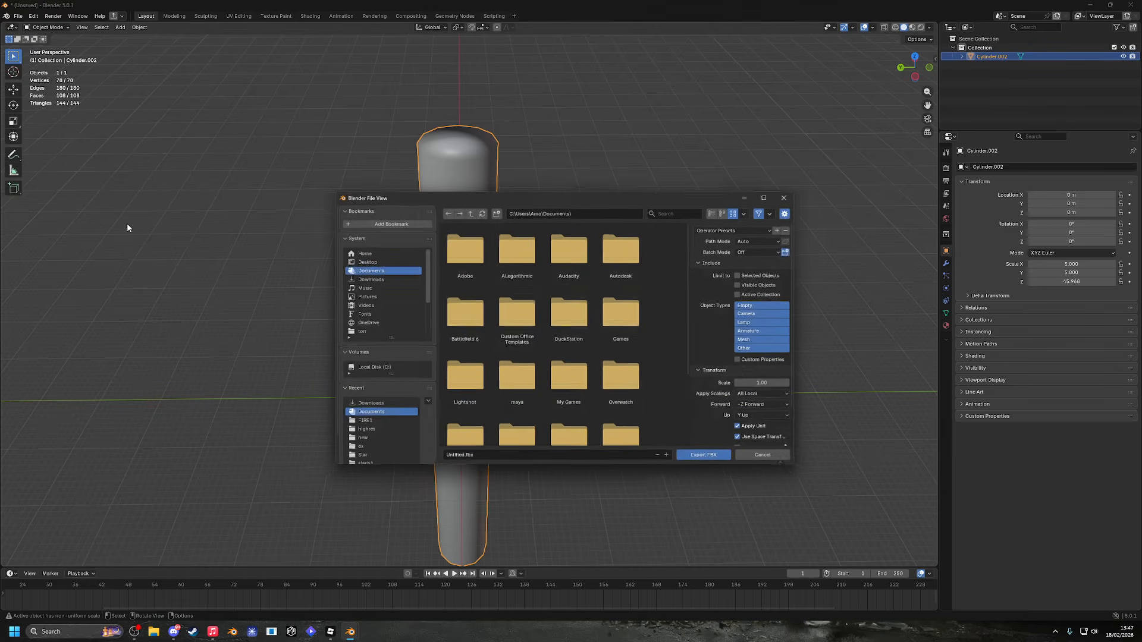
{"action": "left_click", "coordinate": [365, 406]}
{"action": "left_click", "coordinate": [463, 460]}
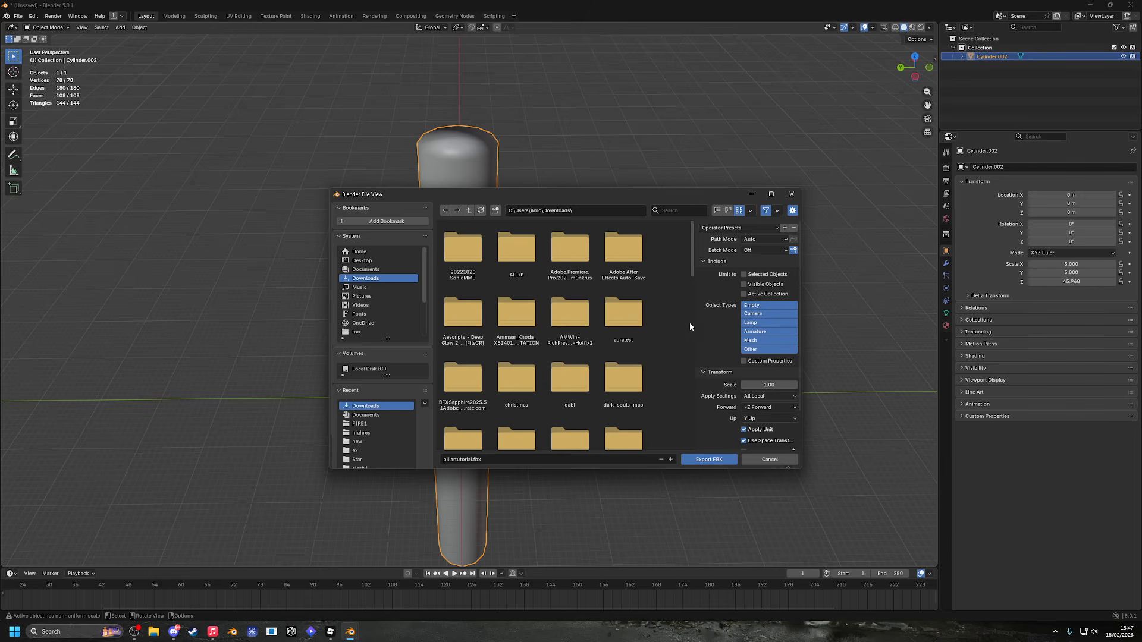
{"action": "scroll", "coordinate": [759, 358], "scroll_direction": "down", "scroll_amount": 2}
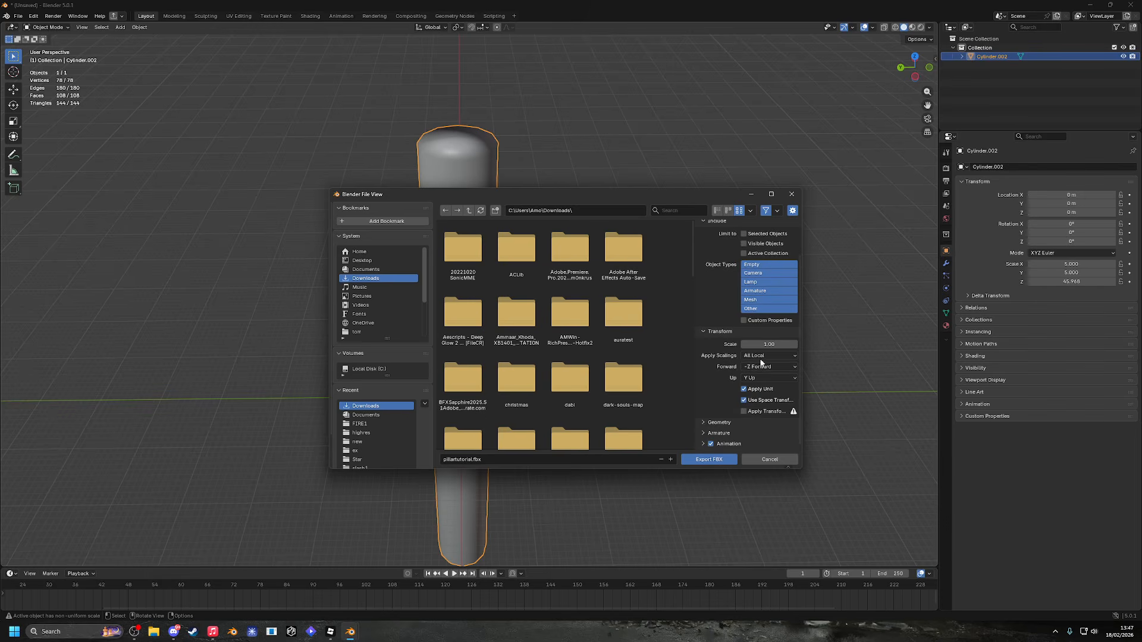
{"action": "scroll", "coordinate": [749, 386], "scroll_direction": "up", "scroll_amount": 3}
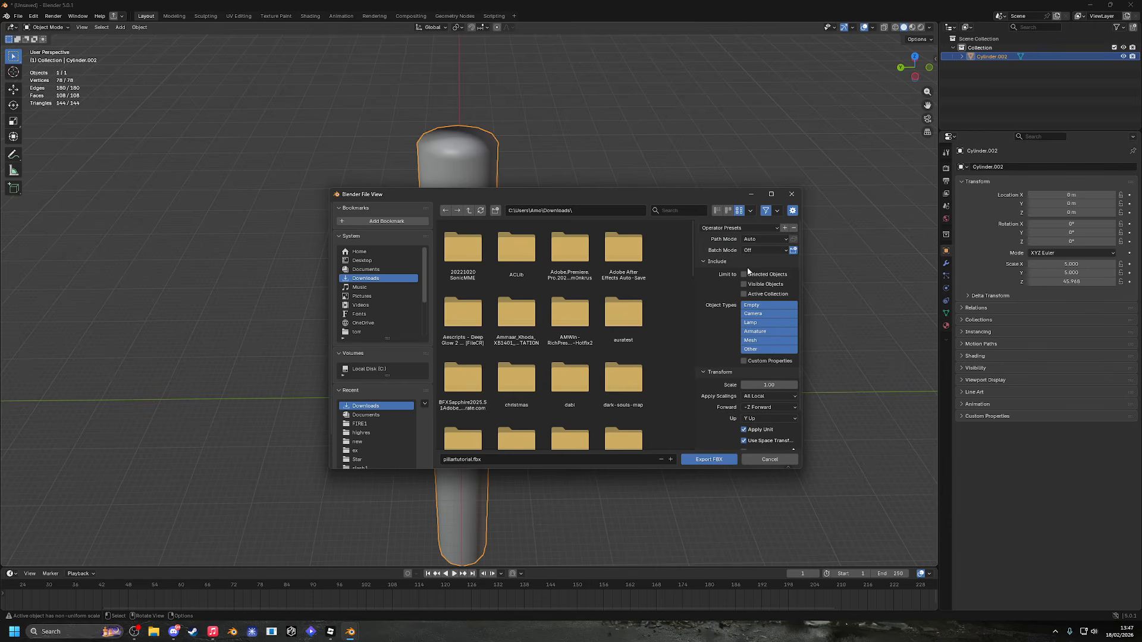
{"action": "left_click", "coordinate": [708, 460]}
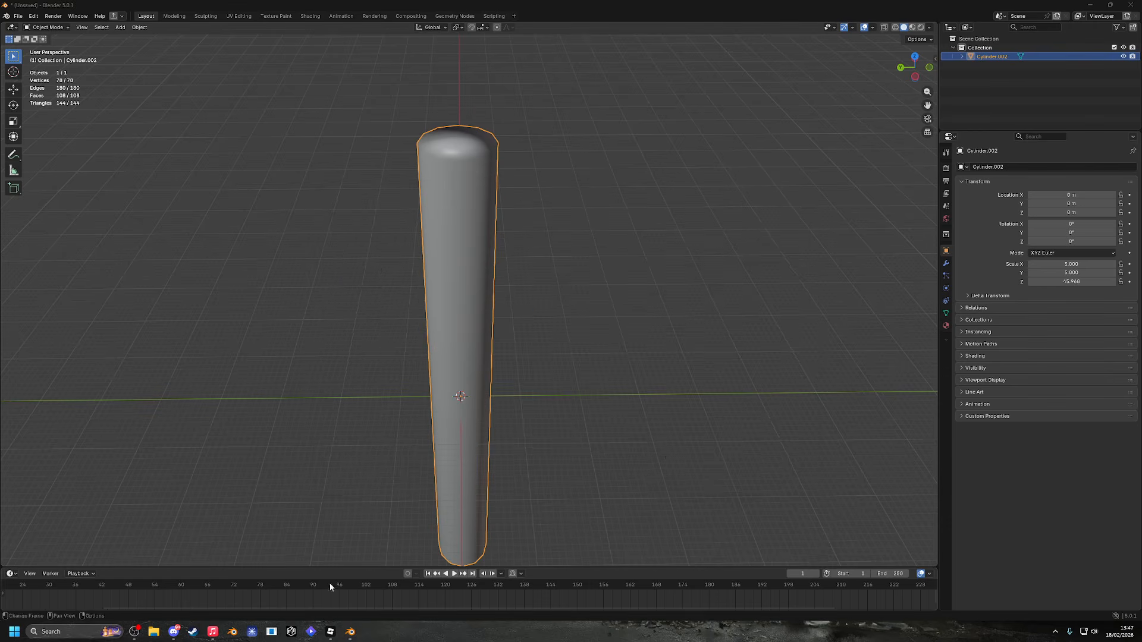
Switch to Roblox Studio and load pillartutorial.fbx from the Downloads folder into the 3D import preview.
{"action": "mouse_move", "coordinate": [330, 631]}
{"action": "left_click", "coordinate": [398, 584]}
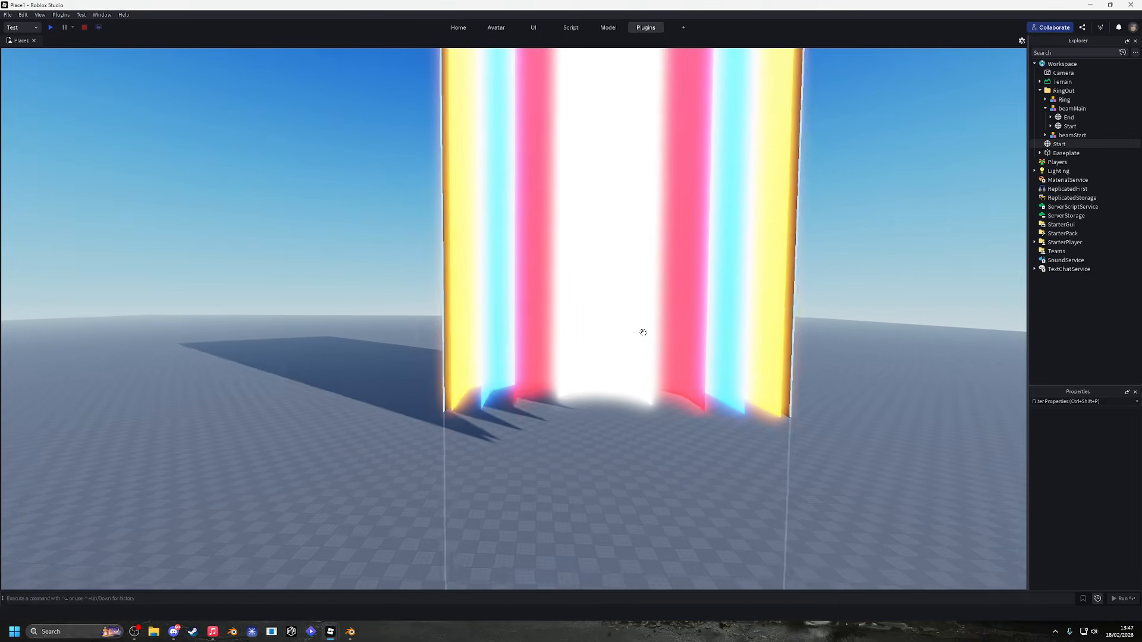
{"action": "right_click_drag", "start_coordinate": [643, 332], "coordinate": [535, 380]}
{"action": "left_click", "coordinate": [460, 32]}
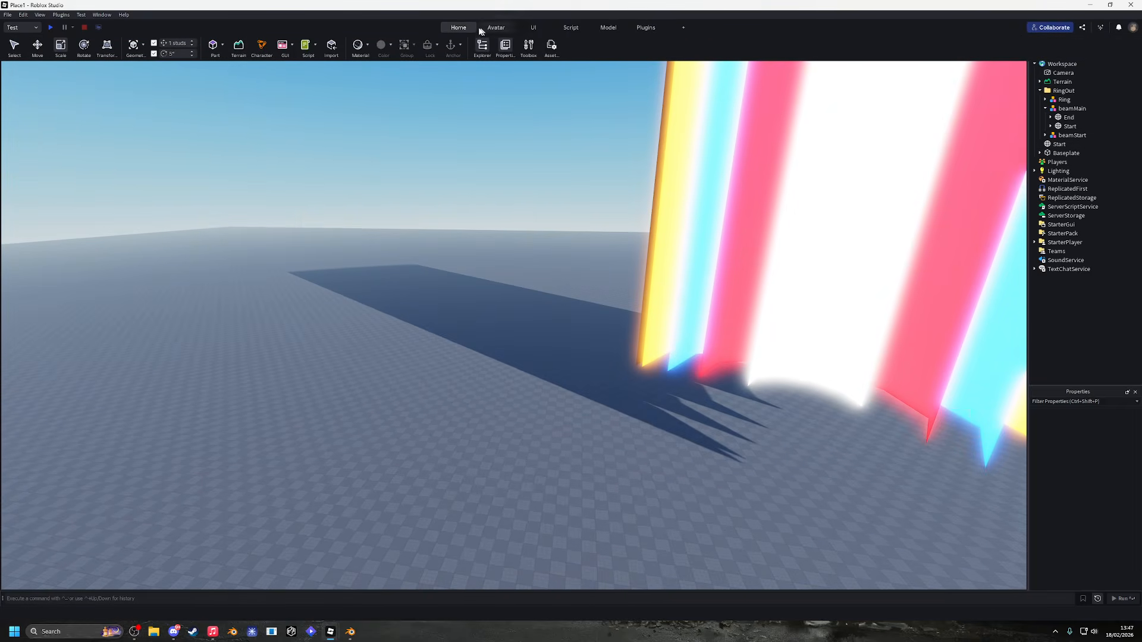
{"action": "left_click", "coordinate": [605, 27]}
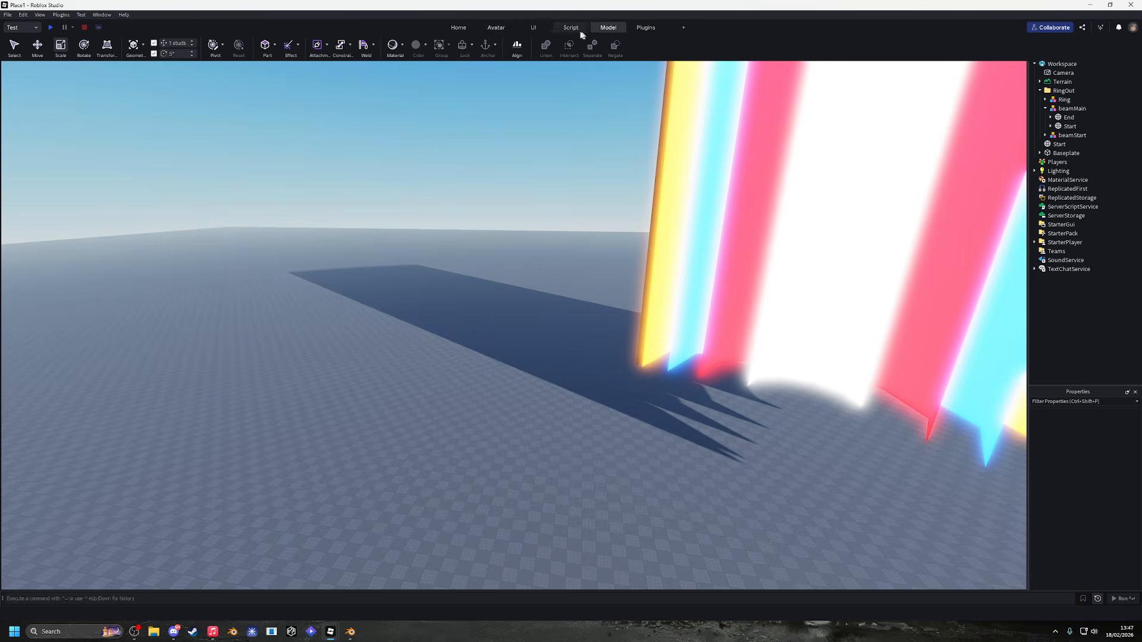
{"action": "left_click", "coordinate": [443, 30]}
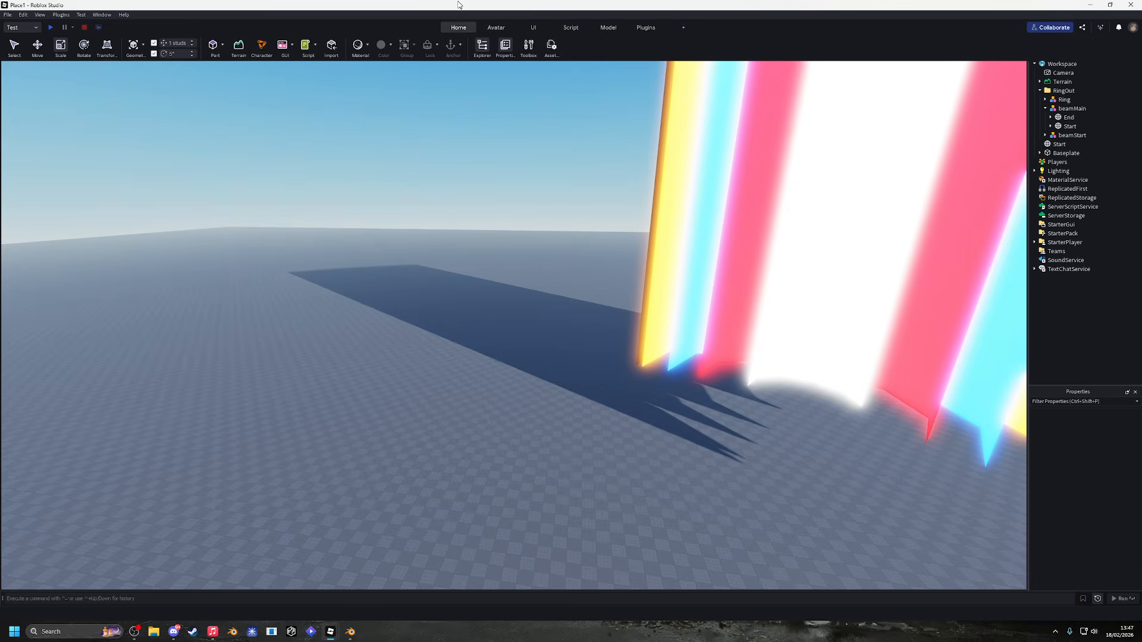
{"action": "left_click", "coordinate": [456, 27]}
{"action": "left_click", "coordinate": [456, 28]}
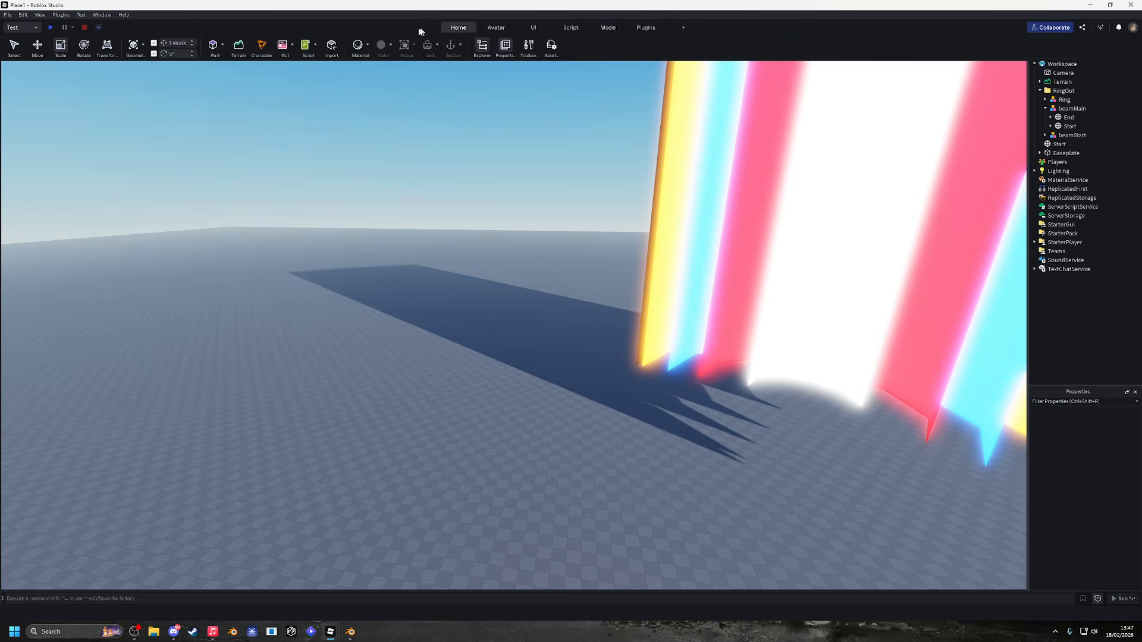
{"action": "left_click", "coordinate": [331, 48]}
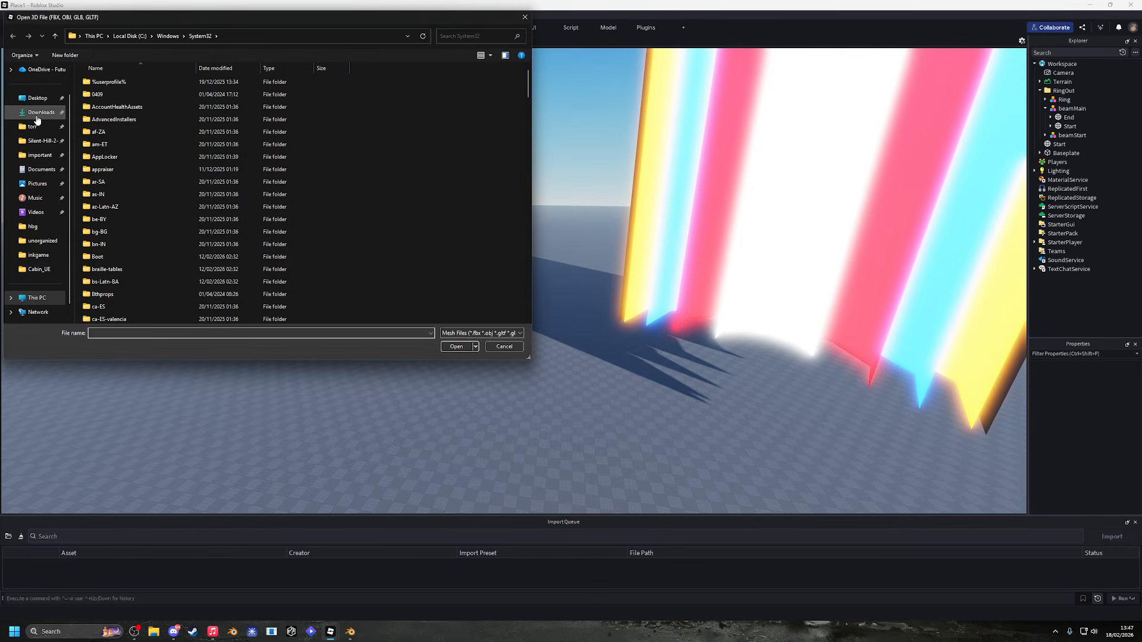
{"action": "left_click", "coordinate": [42, 112]}
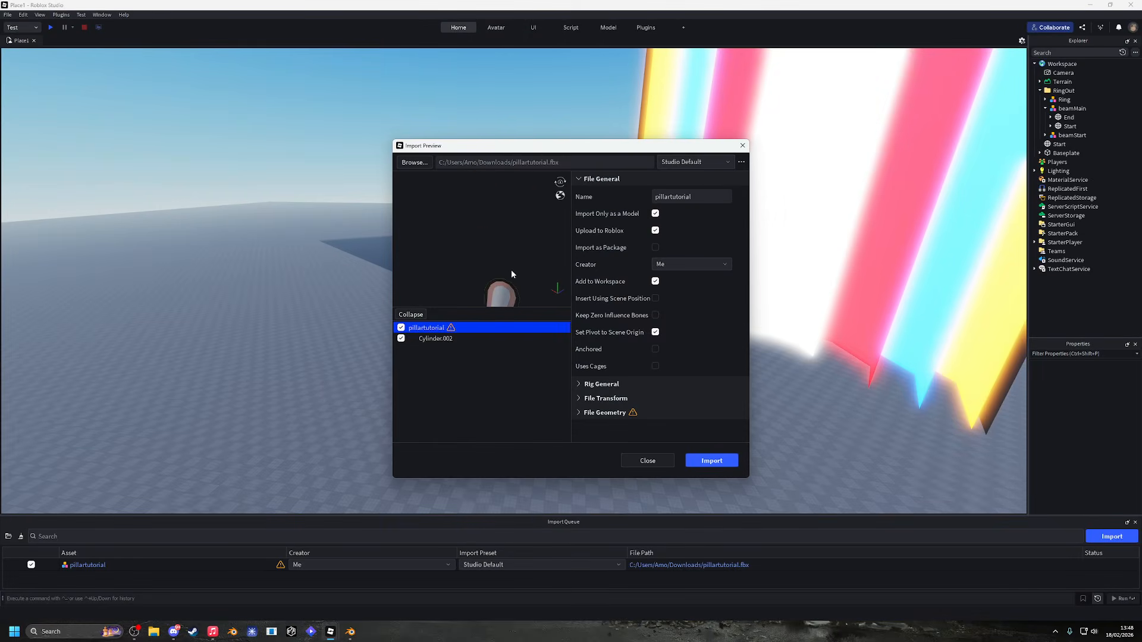
Enable insertion using the scene position for pillartutorial and import it into the workspace.
{"action": "left_click_drag", "start_coordinate": [512, 269], "coordinate": [477, 247]}
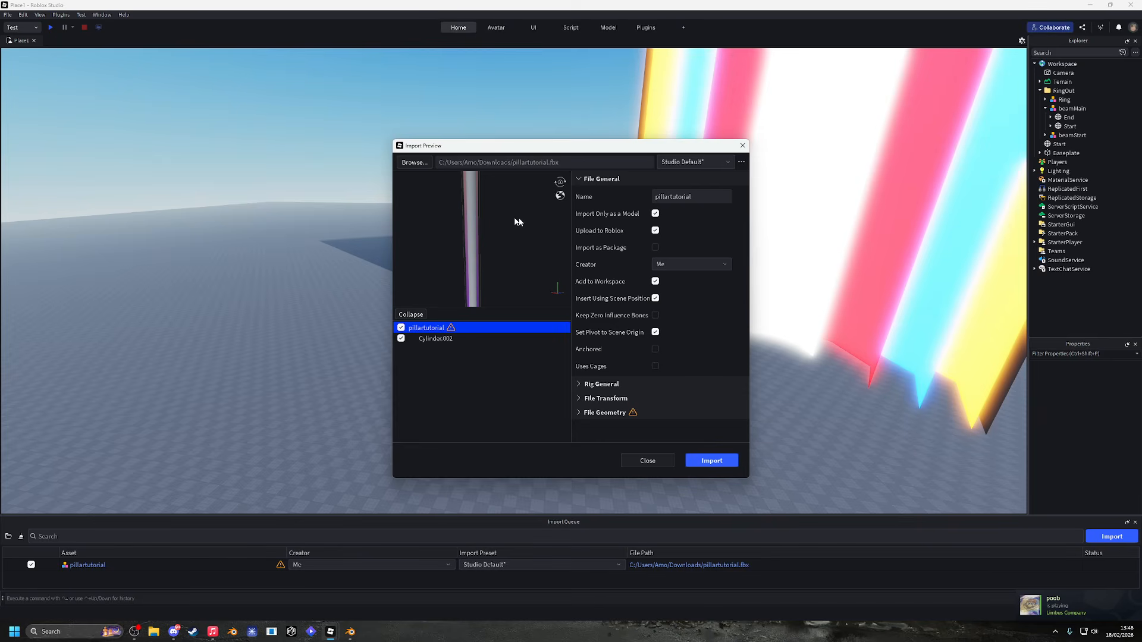
{"action": "left_click", "coordinate": [579, 413]}
{"action": "scroll", "coordinate": [725, 386], "scroll_direction": "down", "scroll_amount": 3}
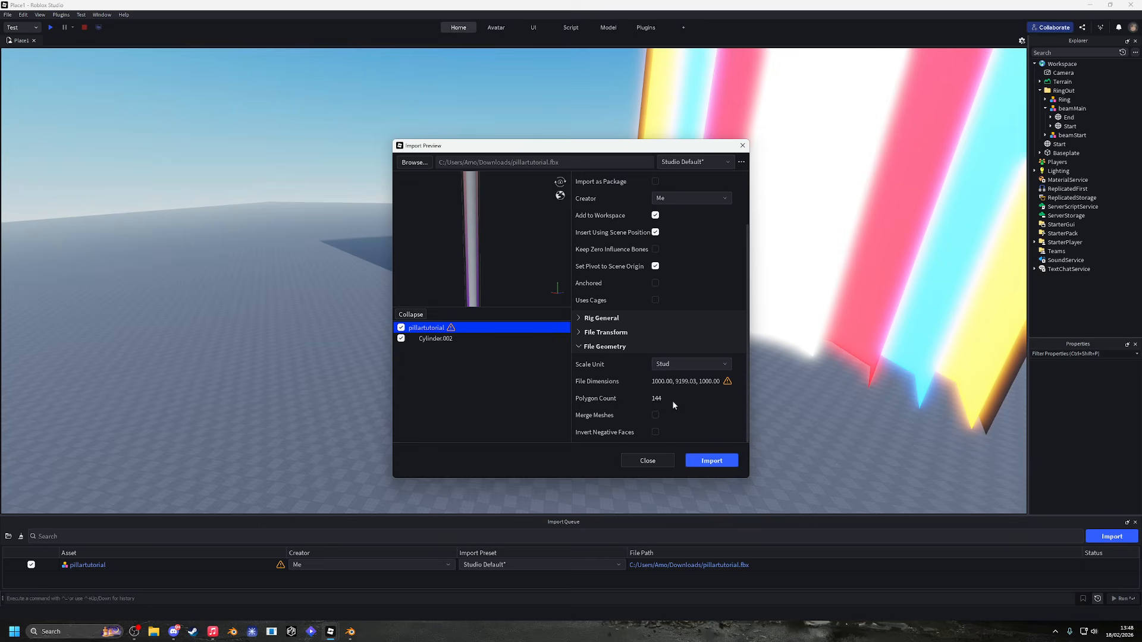
{"action": "scroll", "coordinate": [693, 416], "scroll_direction": "up", "scroll_amount": 3}
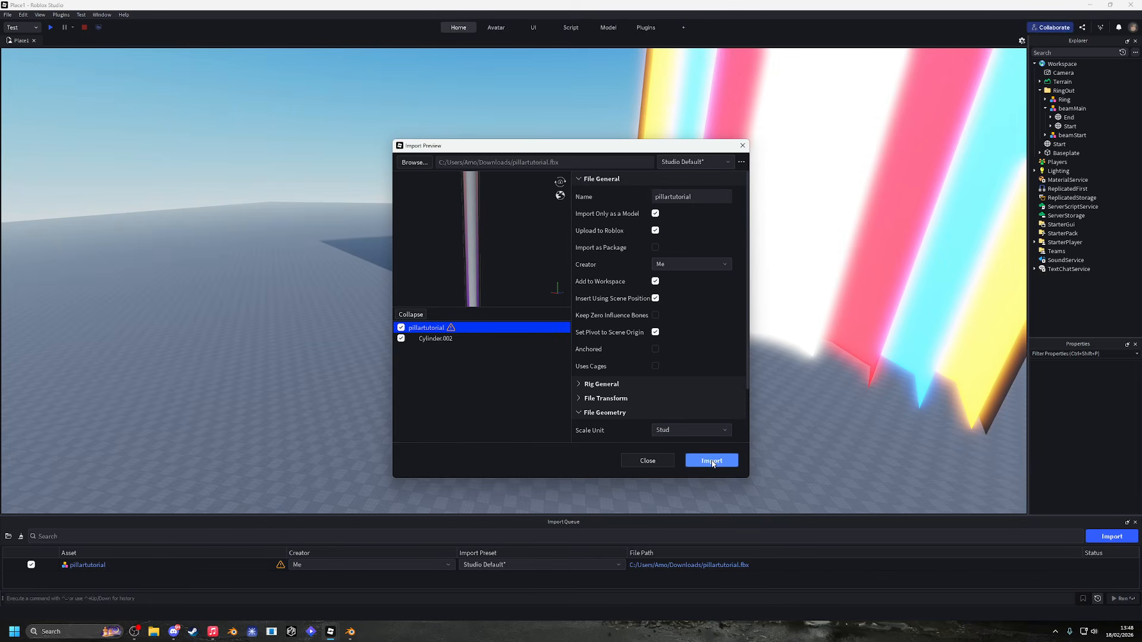
{"action": "left_click", "coordinate": [712, 462]}
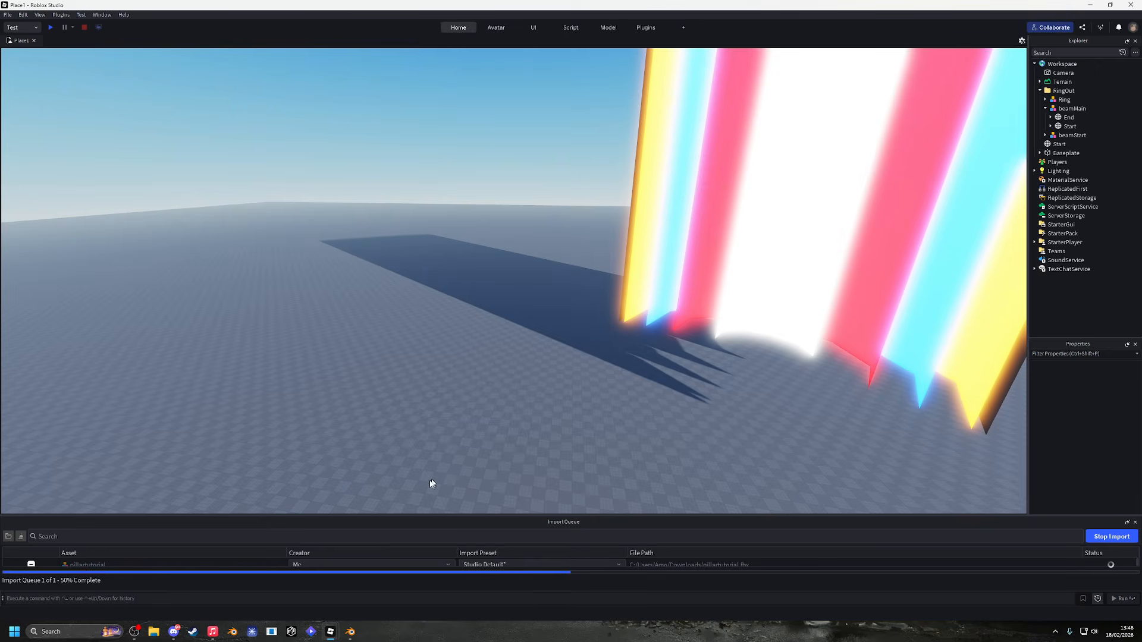
Expand the imported pillartutorial model and select its Cylinder.002 mesh.
{"action": "right_click_drag", "start_coordinate": [378, 493], "coordinate": [533, 375]}
{"action": "left_click", "coordinate": [530, 372]}
{"action": "left_click", "coordinate": [1040, 144]}
{"action": "left_click", "coordinate": [1062, 152]}
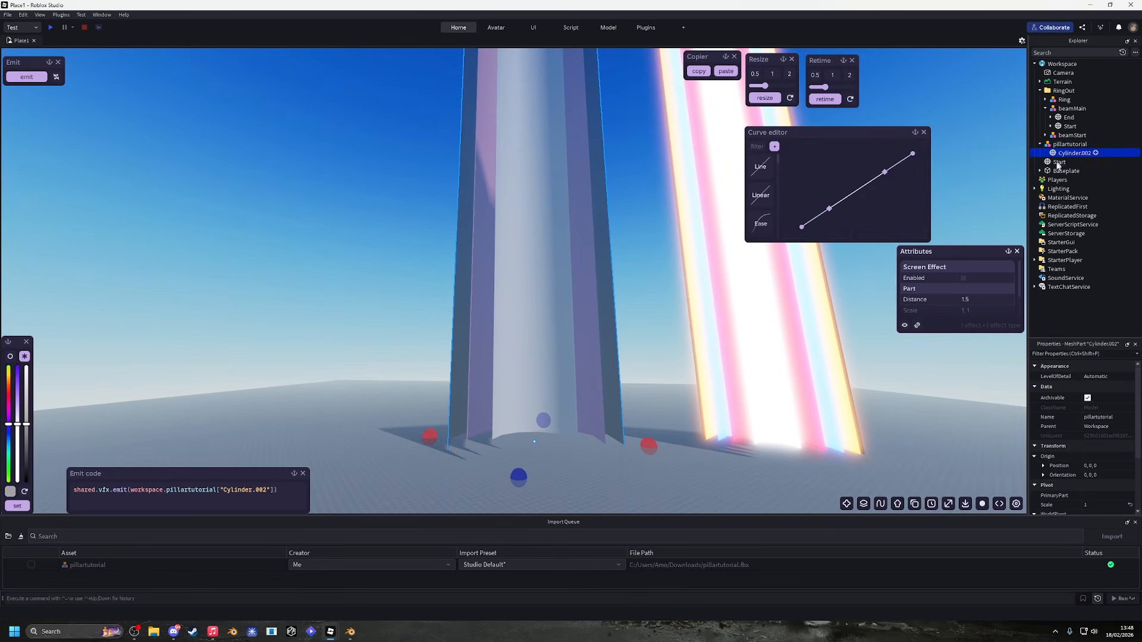
Try double-sided rendering on the Cylinder.002 mesh and switch it back off.
{"action": "right_click_drag", "start_coordinate": [587, 406], "coordinate": [586, 405]}
{"action": "left_click", "coordinate": [1087, 408]}
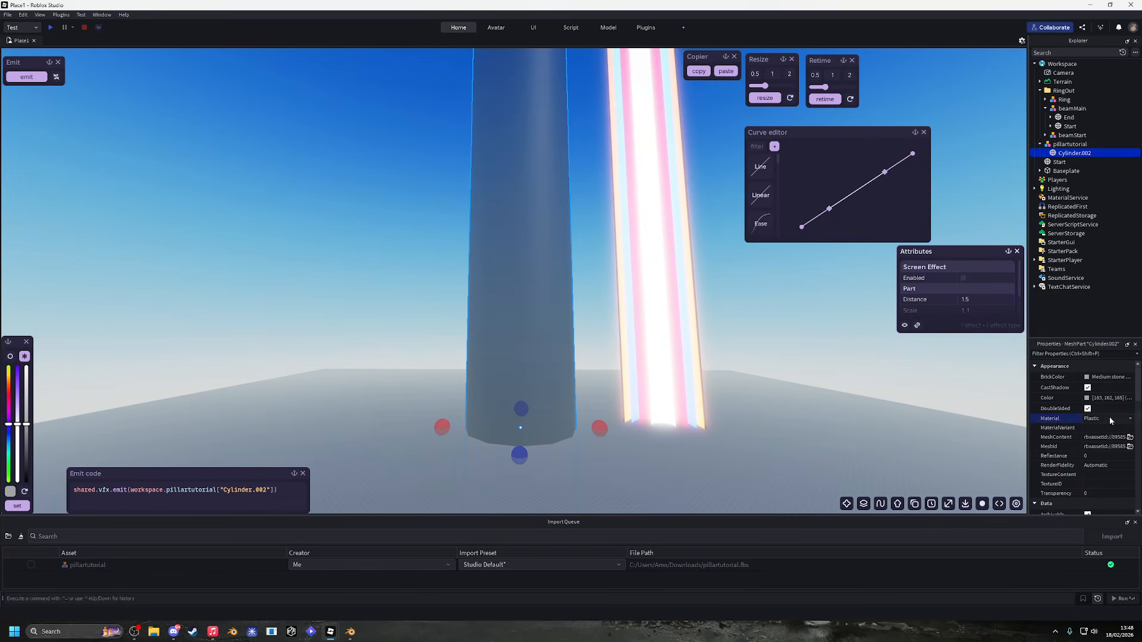
{"action": "left_click", "coordinate": [1088, 409]}
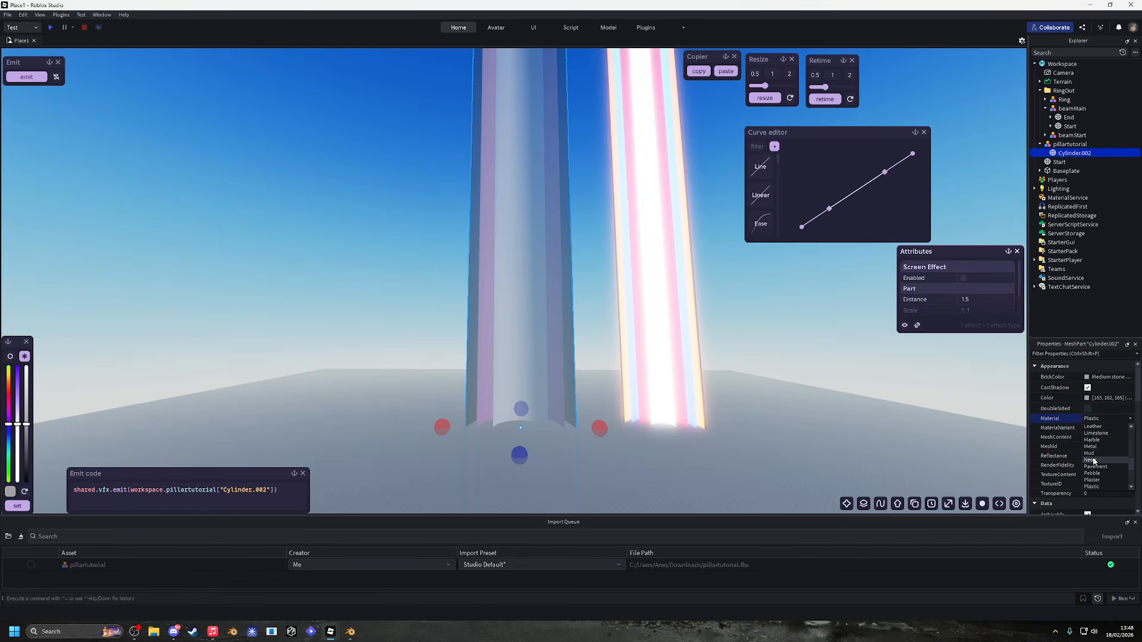
Set the Cylinder.002 mesh's material to Neon and brighten its color to 197, 196, 200.
{"action": "left_click", "coordinate": [1094, 461]}
{"action": "right_click_drag", "start_coordinate": [662, 390], "coordinate": [662, 395]}
{"action": "key", "text": "w"}
{"action": "left_click", "coordinate": [1087, 399]}
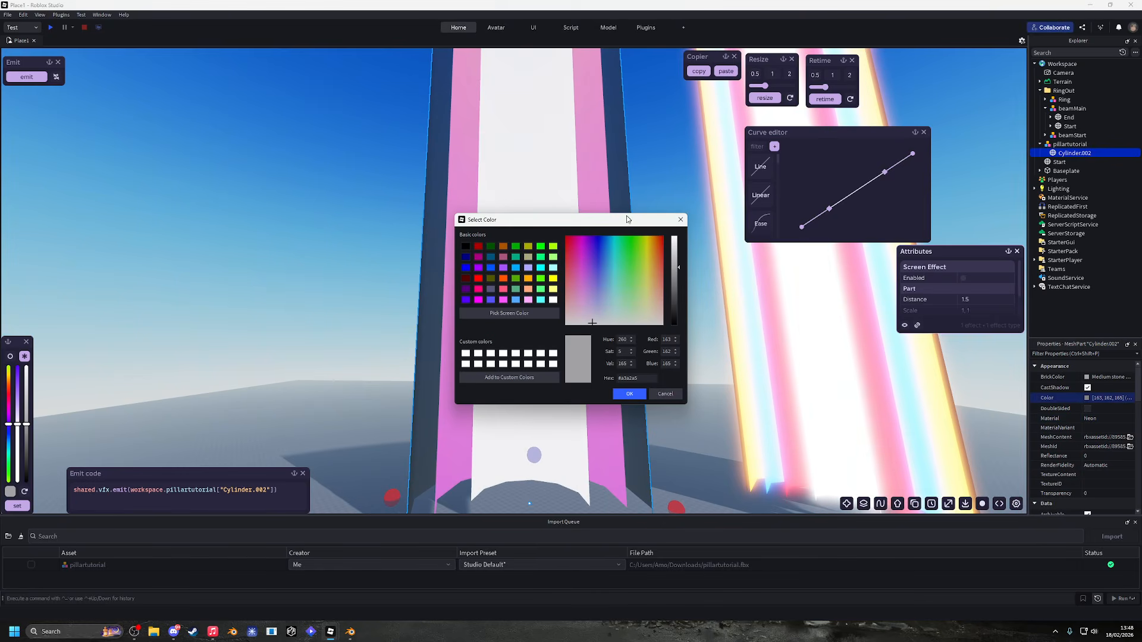
{"action": "left_click_drag", "start_coordinate": [627, 219], "coordinate": [823, 250]}
{"action": "left_click_drag", "start_coordinate": [874, 301], "coordinate": [874, 289]}
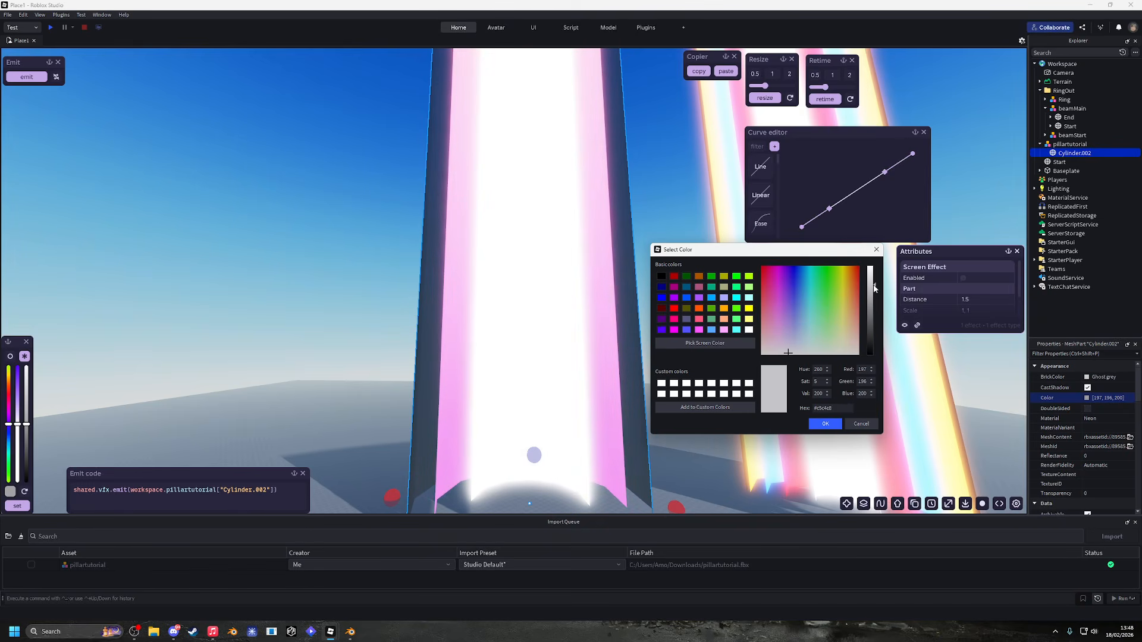
{"action": "left_click", "coordinate": [825, 425]}
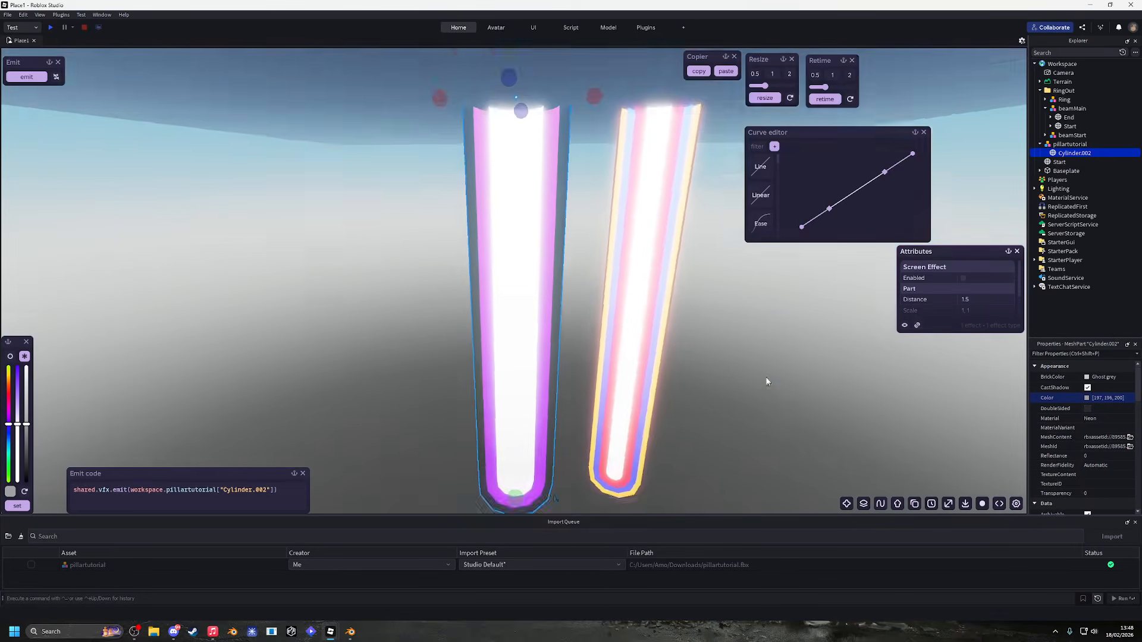
Close the import queue and examine the neon pillar from several angles beside the original RingOut beam.
{"action": "right_click_drag", "start_coordinate": [766, 378], "coordinate": [744, 395]}
{"action": "left_click", "coordinate": [1134, 522]}
{"action": "scroll", "coordinate": [438, 296], "scroll_direction": "down", "scroll_amount": 2}
{"action": "right_click_drag", "start_coordinate": [429, 291], "coordinate": [427, 291]}
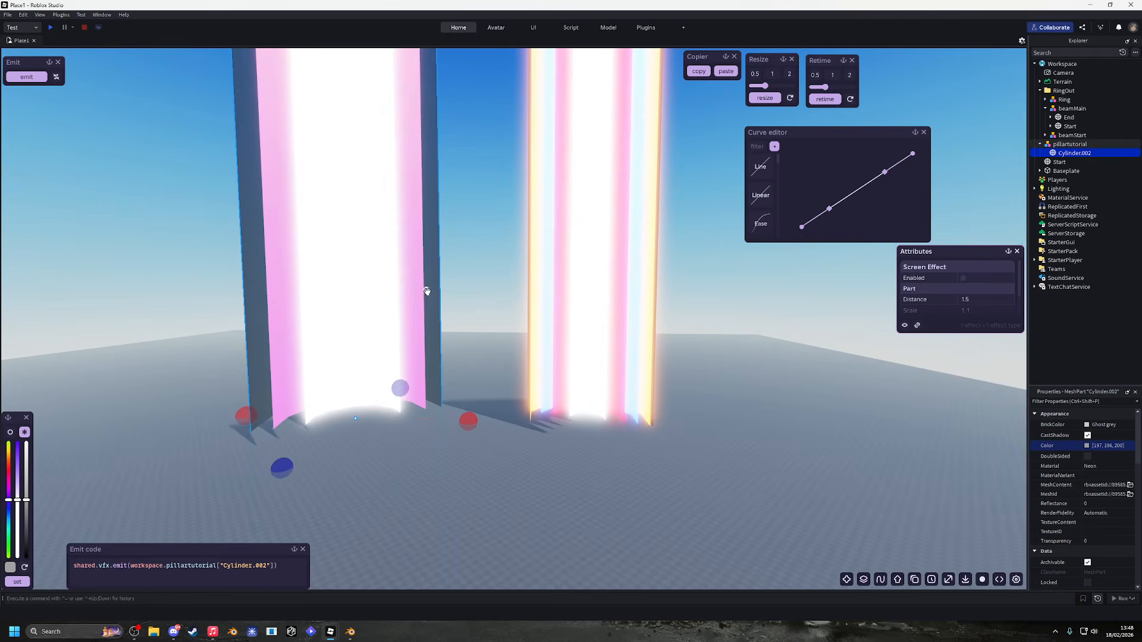
{"action": "key", "text": "d"}
{"action": "left_click_drag", "start_coordinate": [428, 420], "coordinate": [761, 431]}
{"action": "key", "text": "s"}
{"action": "right_click_drag", "start_coordinate": [607, 306], "coordinate": [606, 303]}
{"action": "key", "text": "w"}
{"action": "key", "text": "a"}
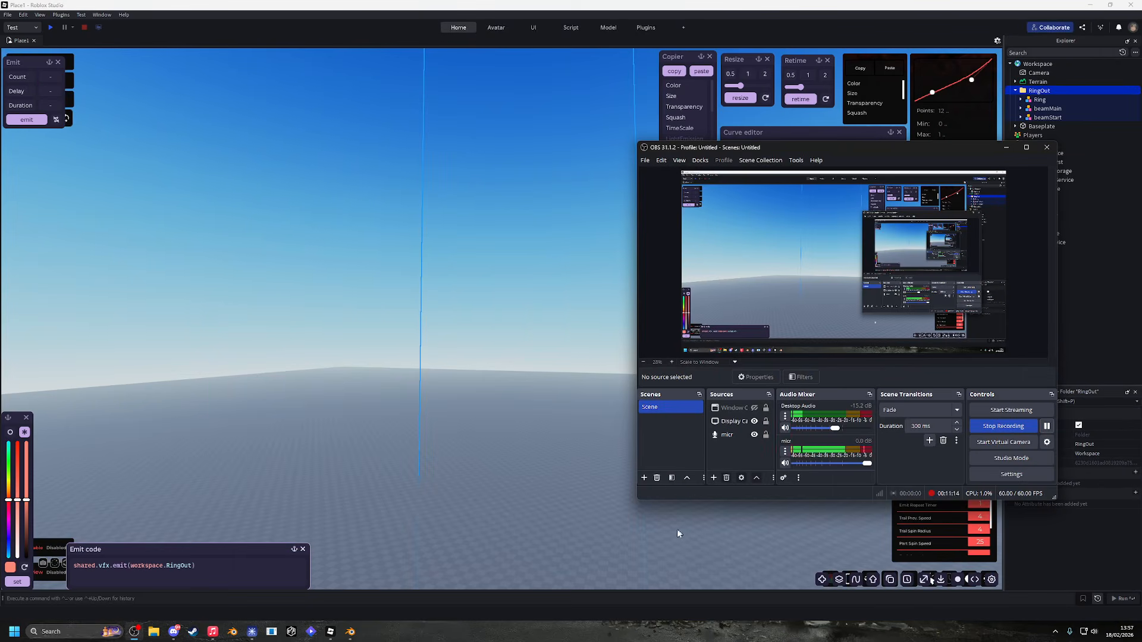
Emit the beamStart model of the RingOut effect to preview its opening particles.
{"action": "right_click_drag", "start_coordinate": [670, 530], "coordinate": [670, 531]}
{"action": "key", "text": "w"}
{"action": "key", "text": "s"}
{"action": "key", "text": "s"}
{"action": "key", "text": "a"}
{"action": "key", "text": "w"}
{"action": "key", "text": "s"}
{"action": "key", "text": "w"}
{"action": "key", "text": "s"}
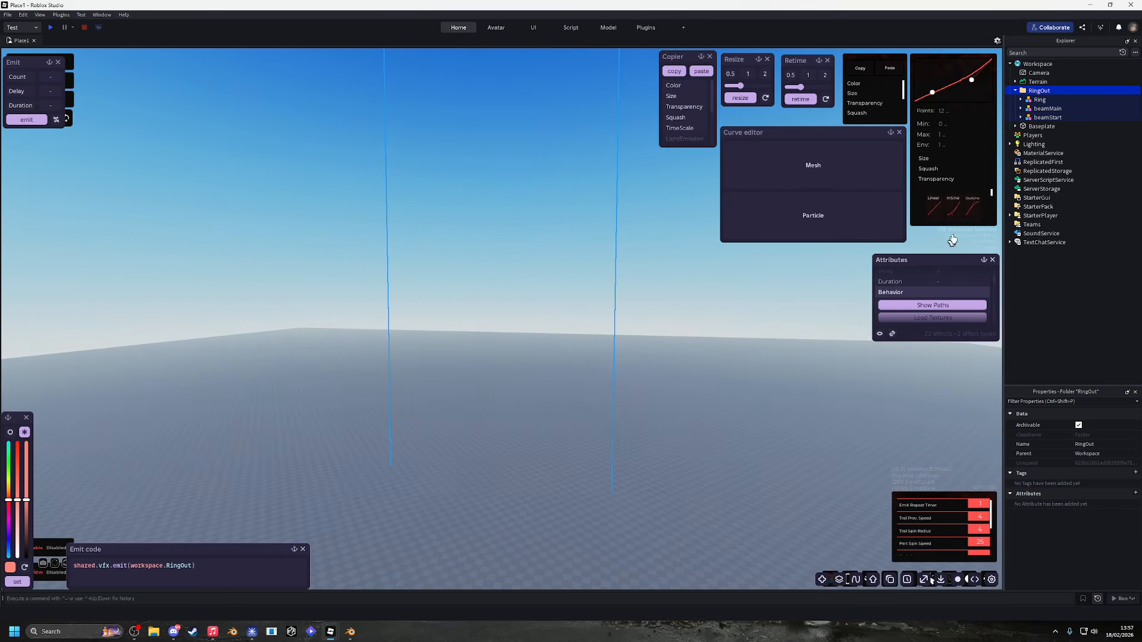
{"action": "left_click", "coordinate": [1046, 117]}
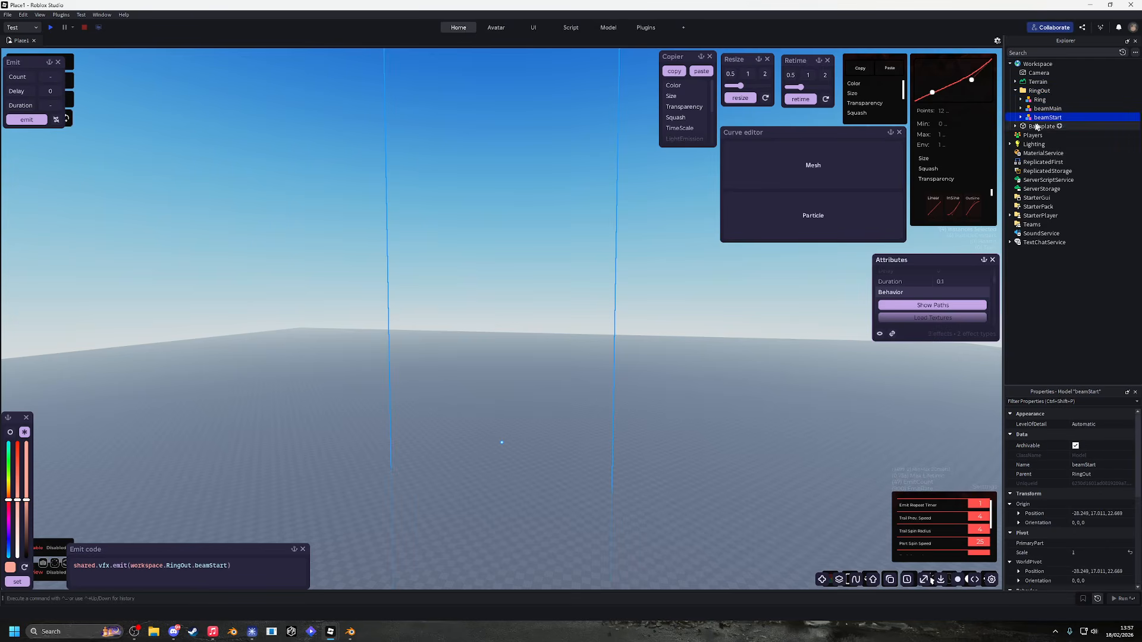
{"action": "left_click", "coordinate": [27, 120]}
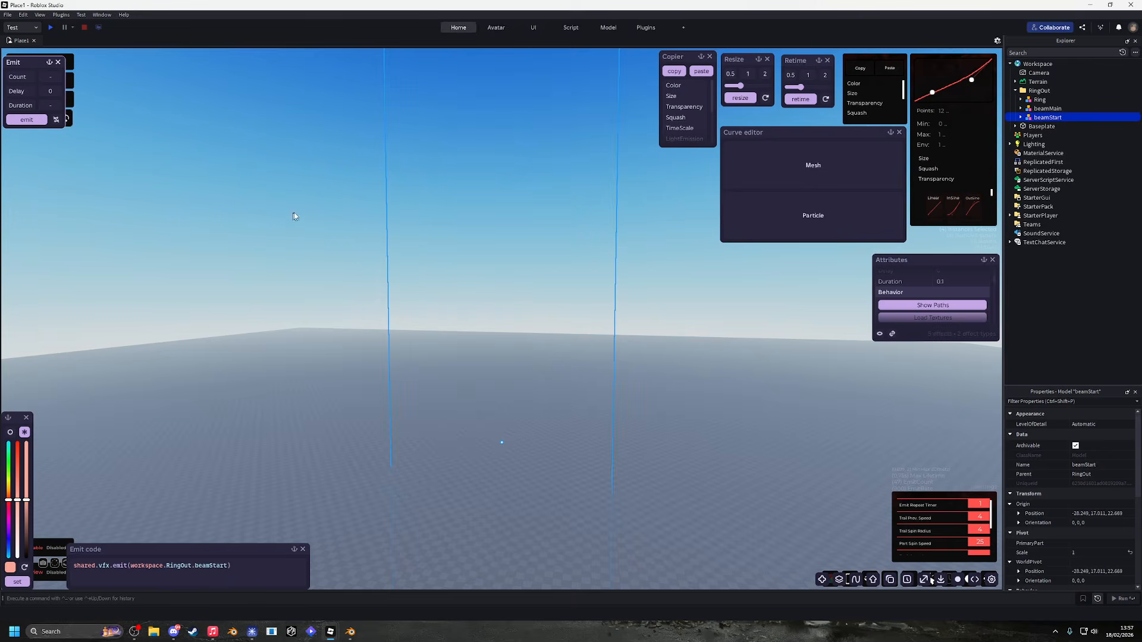
{"action": "left_click", "coordinate": [34, 122]}
Expand the Start part of beamStart and emit only its Blasck particle emitter to examine it.
{"action": "left_click", "coordinate": [1027, 135]}
{"action": "left_click", "coordinate": [1052, 143]}
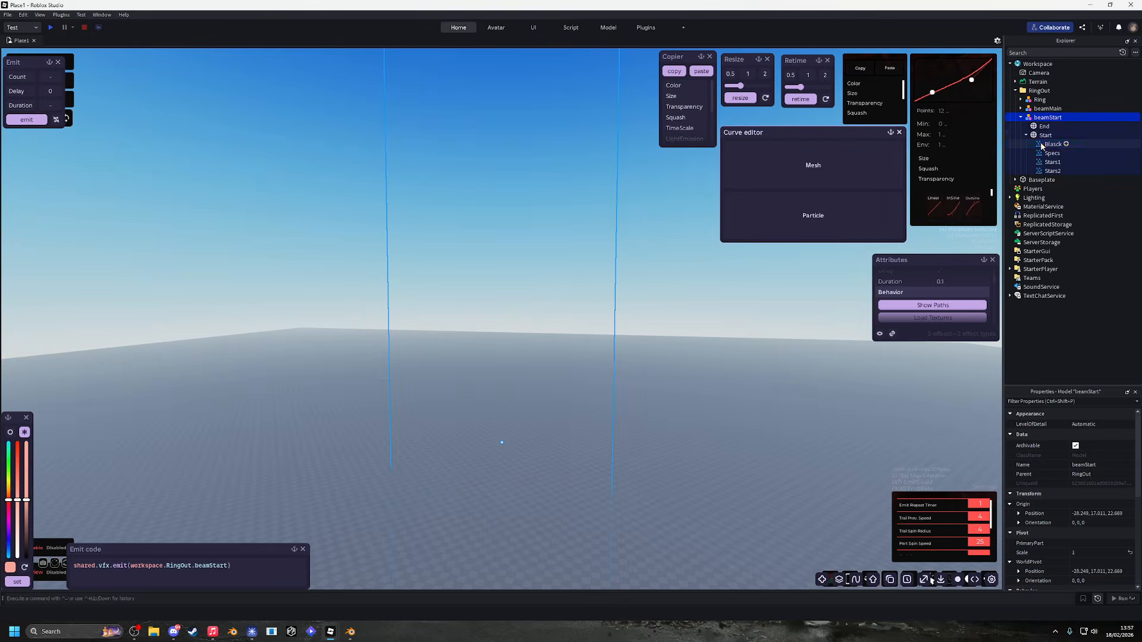
{"action": "left_click", "coordinate": [32, 123]}
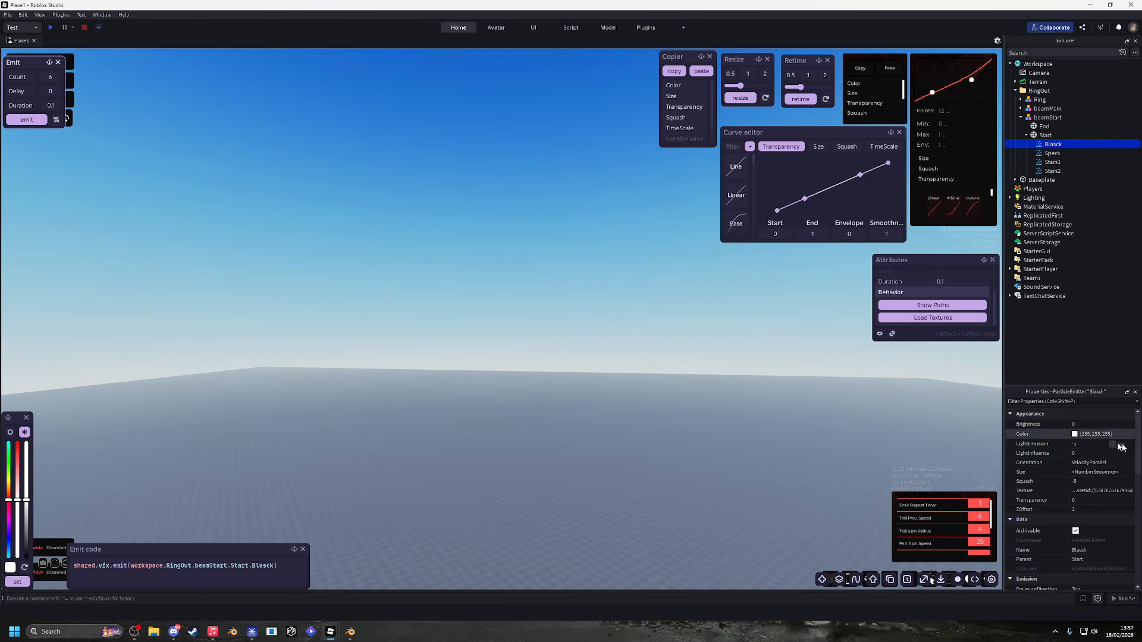
{"action": "left_click", "coordinate": [31, 122]}
{"action": "right_click_drag", "start_coordinate": [31, 122], "coordinate": [30, 122]}
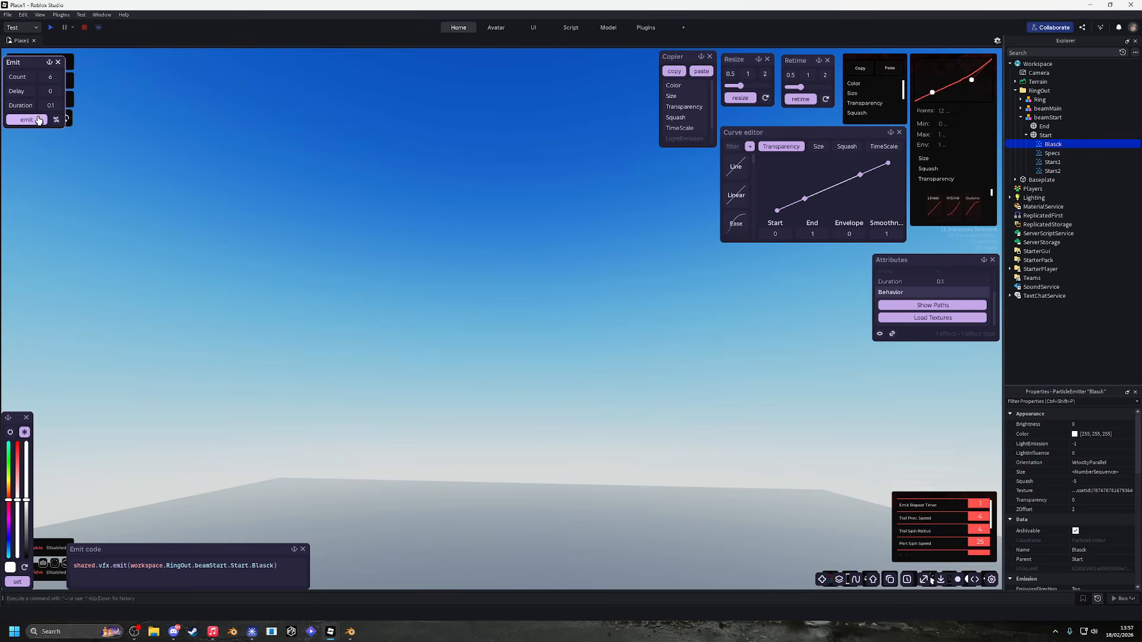
{"action": "left_click", "coordinate": [34, 120]}
Trace the wavy edges of the black Blasck streak in red on a screen capture and discard the capture.
{"action": "left_click_drag", "start_coordinate": [391, 151], "coordinate": [620, 576]}
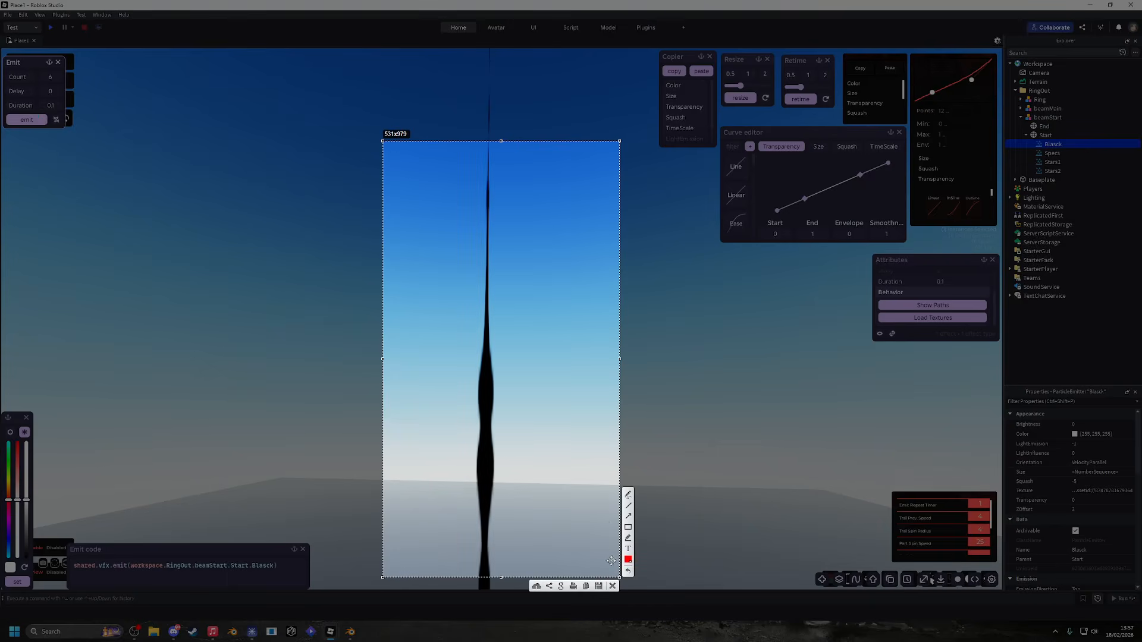
{"action": "left_click_drag", "start_coordinate": [484, 244], "coordinate": [485, 271]}
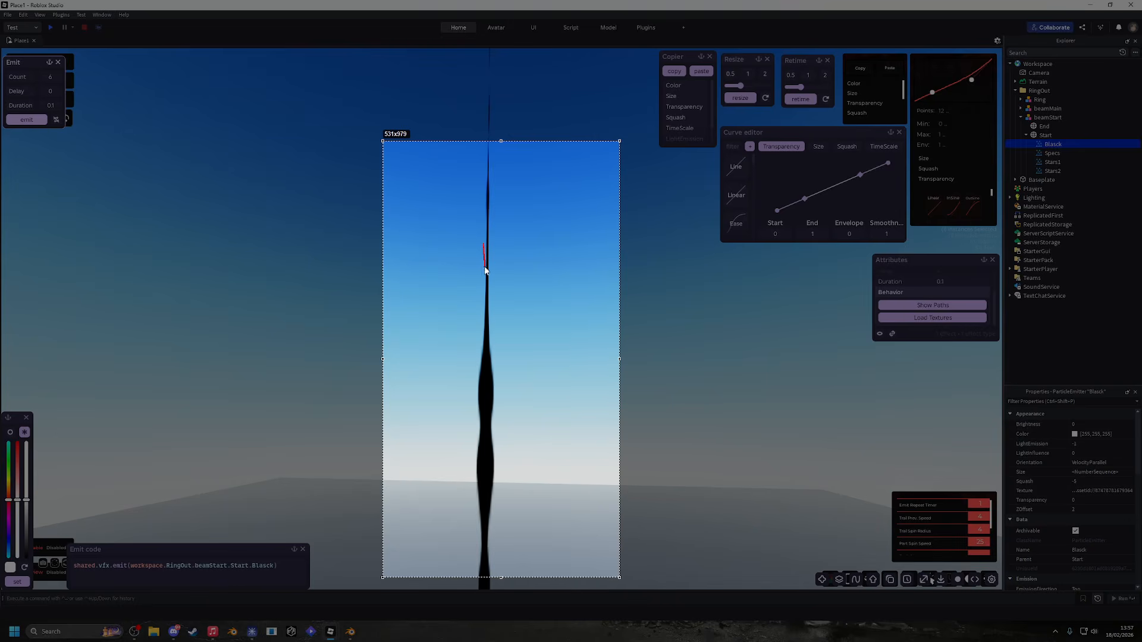
{"action": "left_click_drag", "start_coordinate": [467, 382], "coordinate": [457, 428]}
{"action": "left_click_drag", "start_coordinate": [498, 252], "coordinate": [497, 272]}
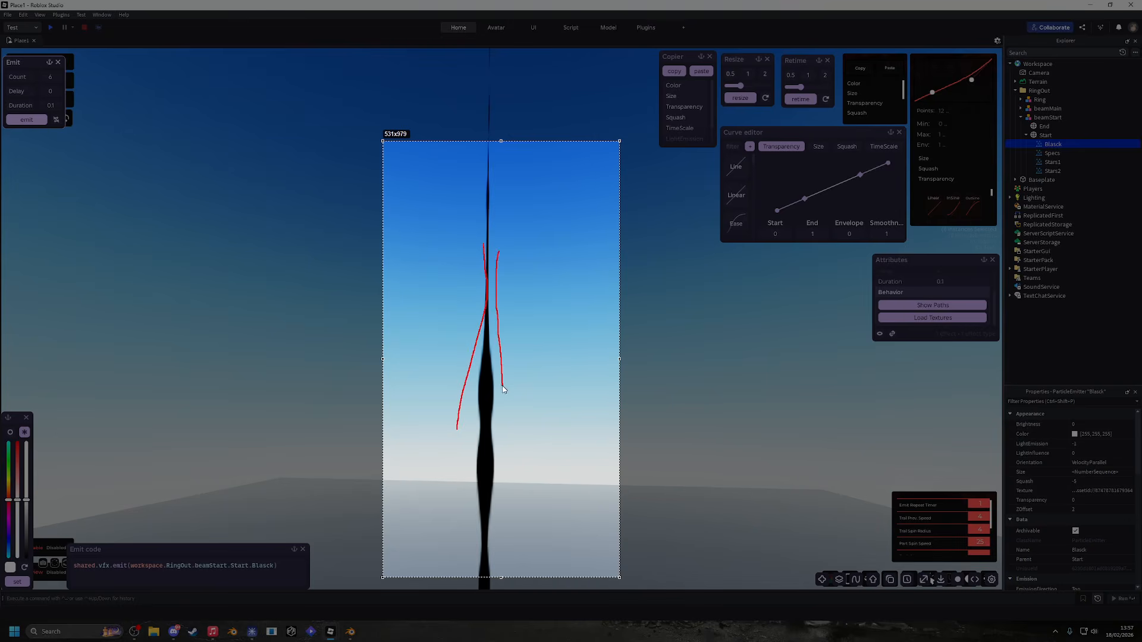
{"action": "left_click_drag", "start_coordinate": [503, 390], "coordinate": [497, 436]}
{"action": "left_click_drag", "start_coordinate": [460, 398], "coordinate": [472, 486]}
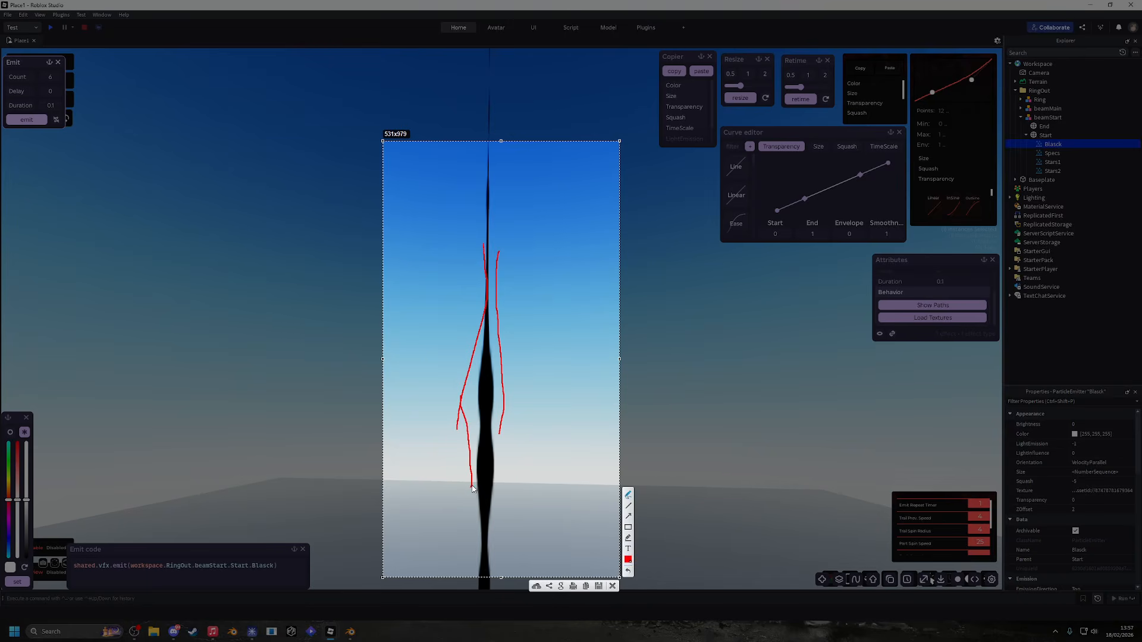
{"action": "left_click_drag", "start_coordinate": [498, 424], "coordinate": [507, 484]}
{"action": "left_click", "coordinate": [613, 586]}
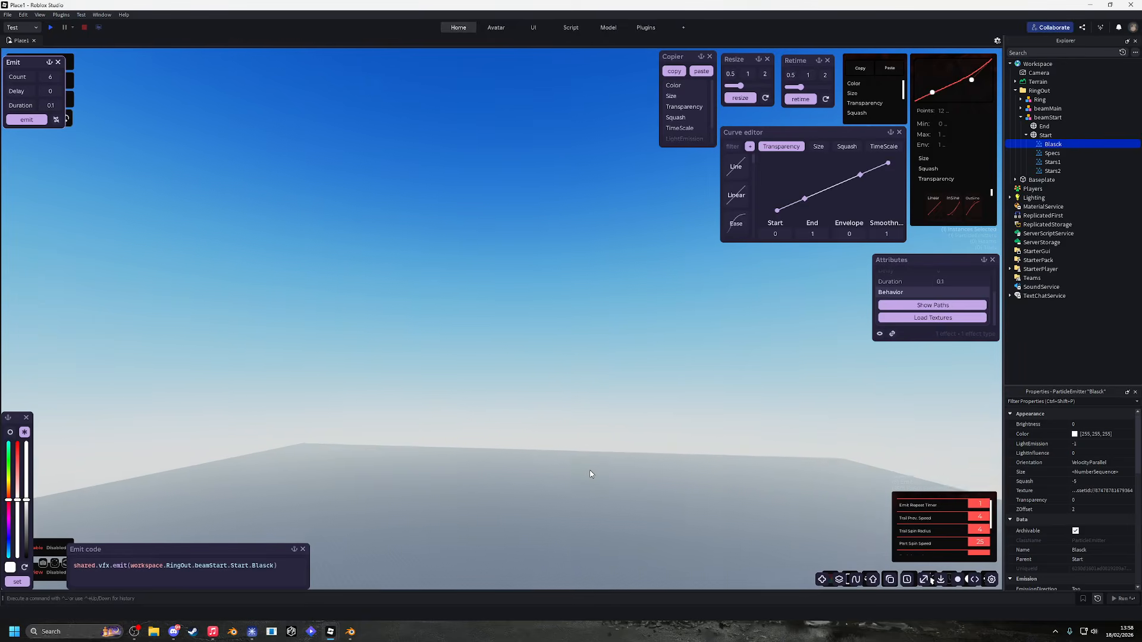
Emit the Blasck and Specs emitters separately and inspect the color sequence of Specs.
{"action": "left_click", "coordinate": [30, 119]}
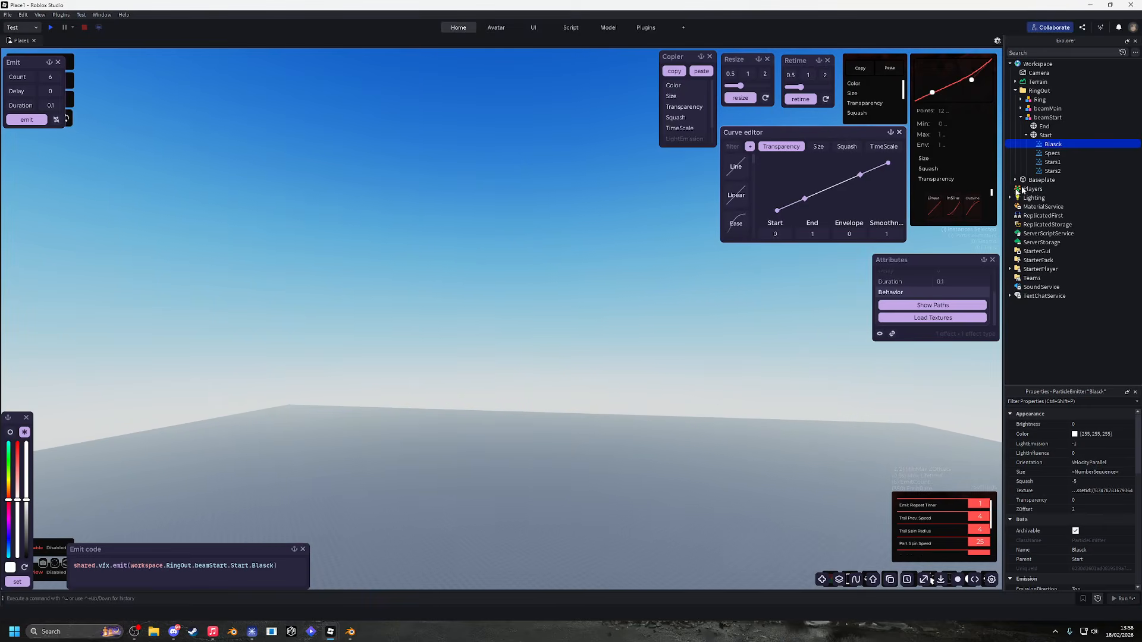
{"action": "left_click", "coordinate": [1052, 154]}
{"action": "key", "text": "ctrl+i"}
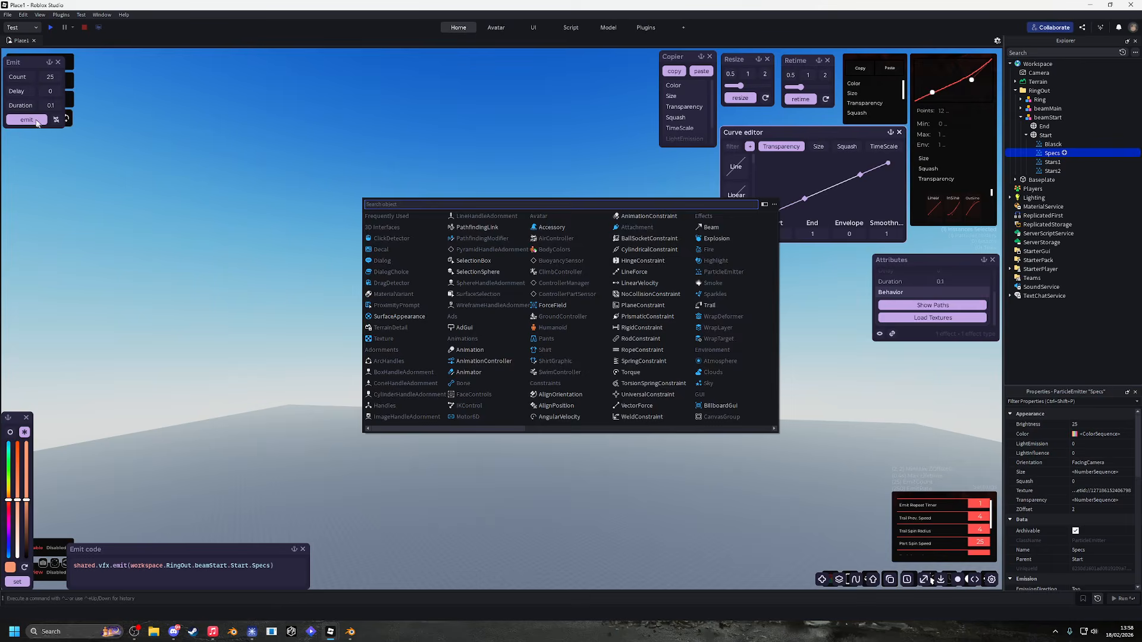
{"action": "left_click", "coordinate": [30, 119]}
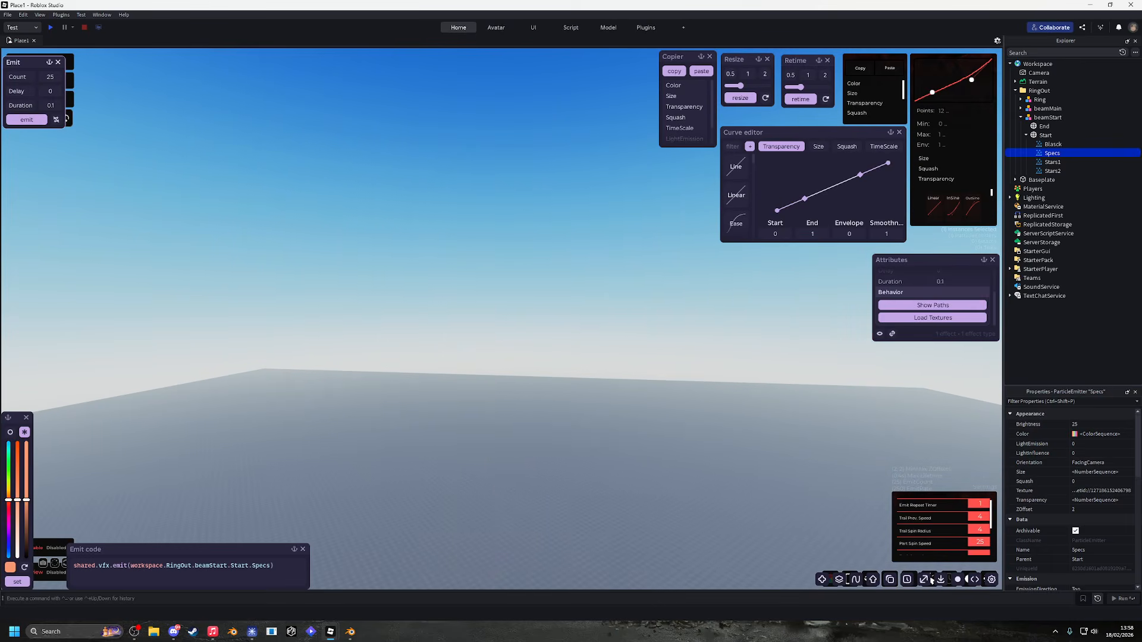
{"action": "left_click", "coordinate": [1127, 435]}
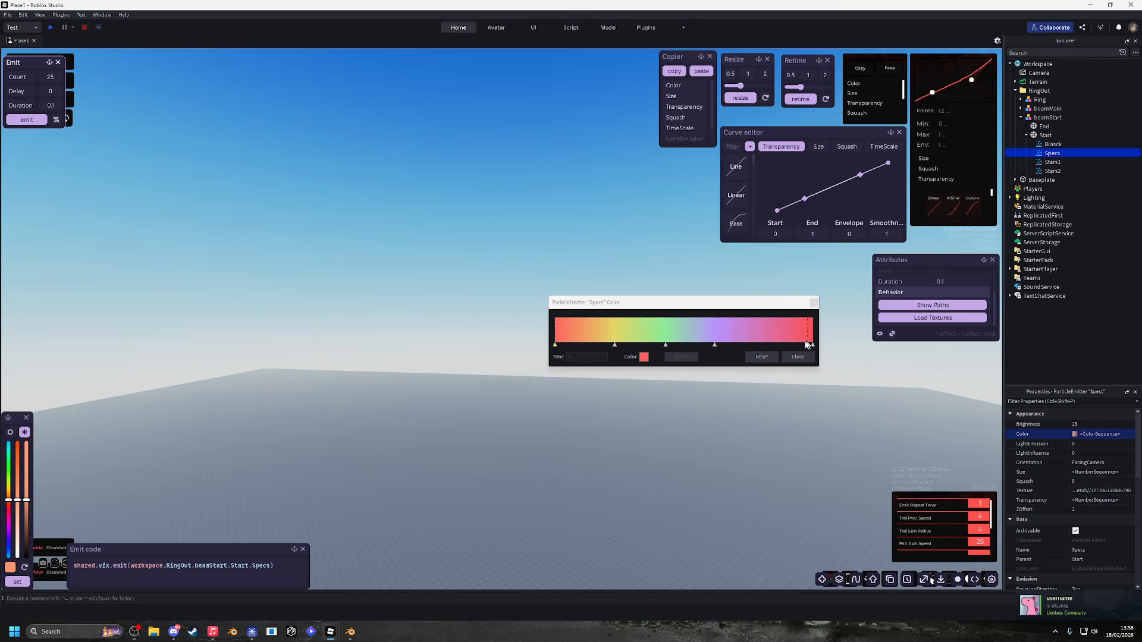
{"action": "left_click", "coordinate": [798, 357]}
Emit Stars1 alone and then together with Stars2 to preview the star particles.
{"action": "left_click", "coordinate": [1052, 162]}
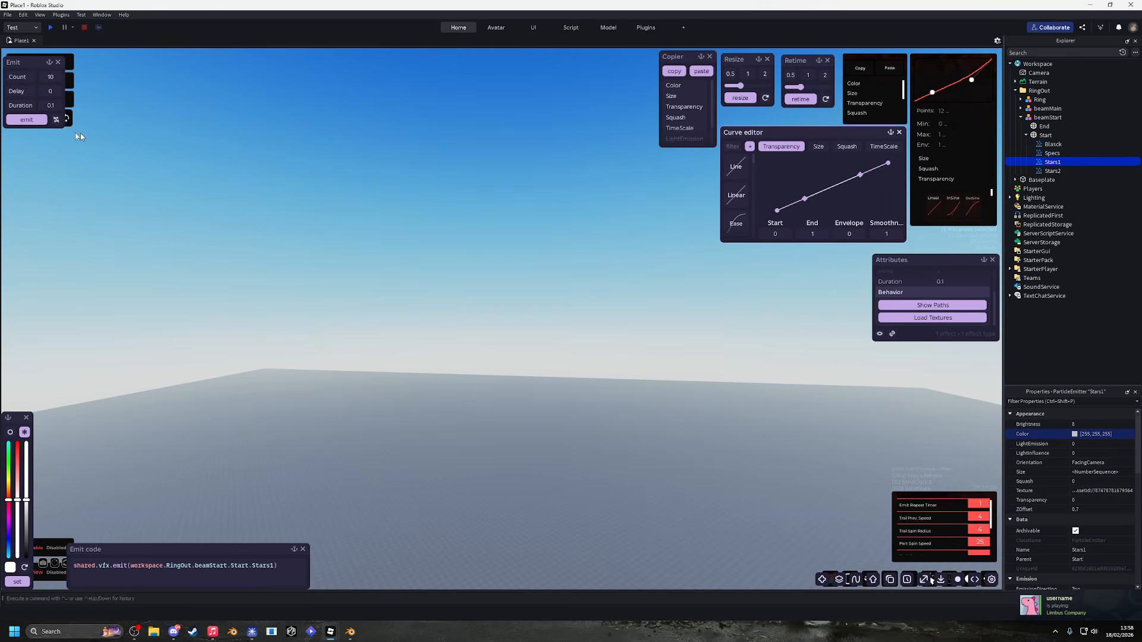
{"action": "left_click", "coordinate": [26, 120]}
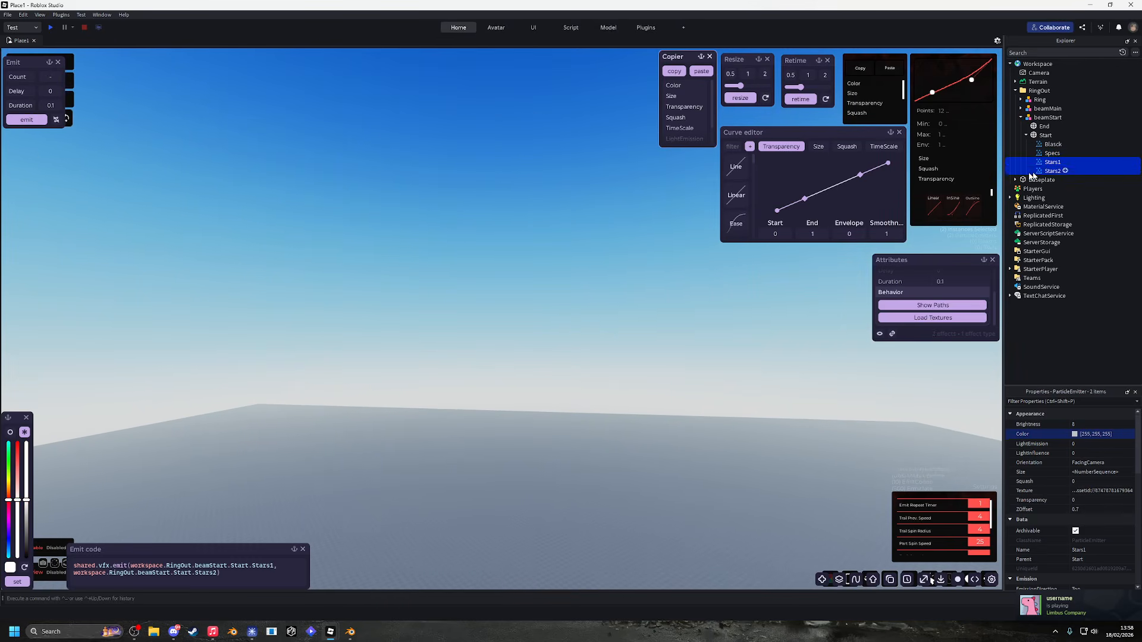
{"action": "left_click", "coordinate": [26, 120]}
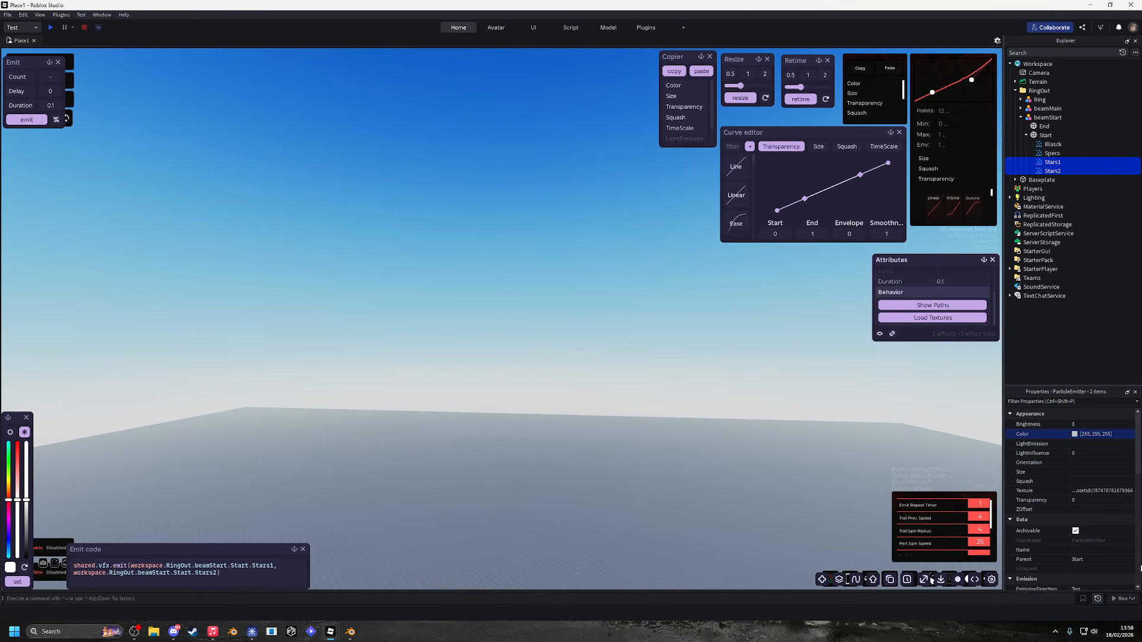
View the star emitters' texture asset on its Creator Store page in the browser and return to Place1 in Roblox Studio.
{"action": "left_click", "coordinate": [1123, 492]}
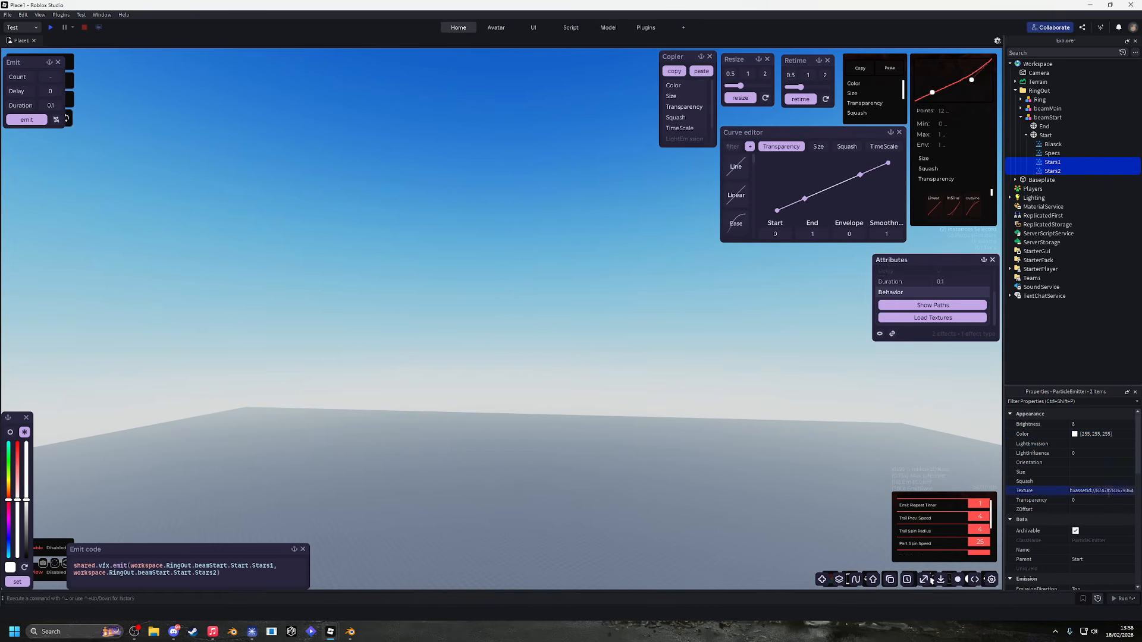
{"action": "left_click", "coordinate": [253, 632]}
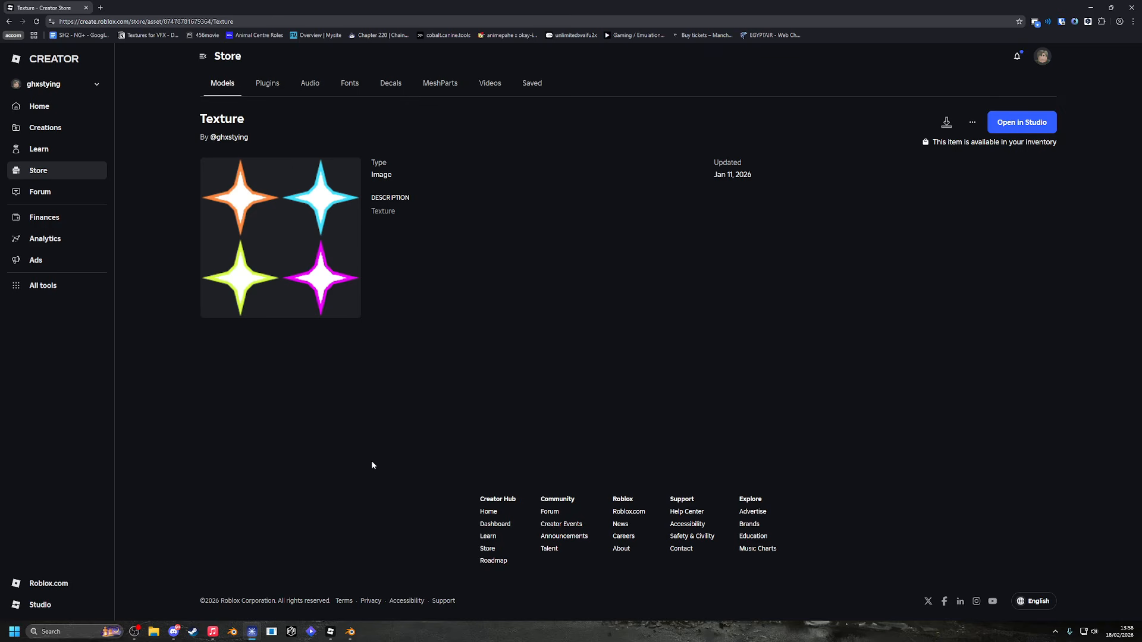
{"action": "left_click", "coordinate": [329, 632]}
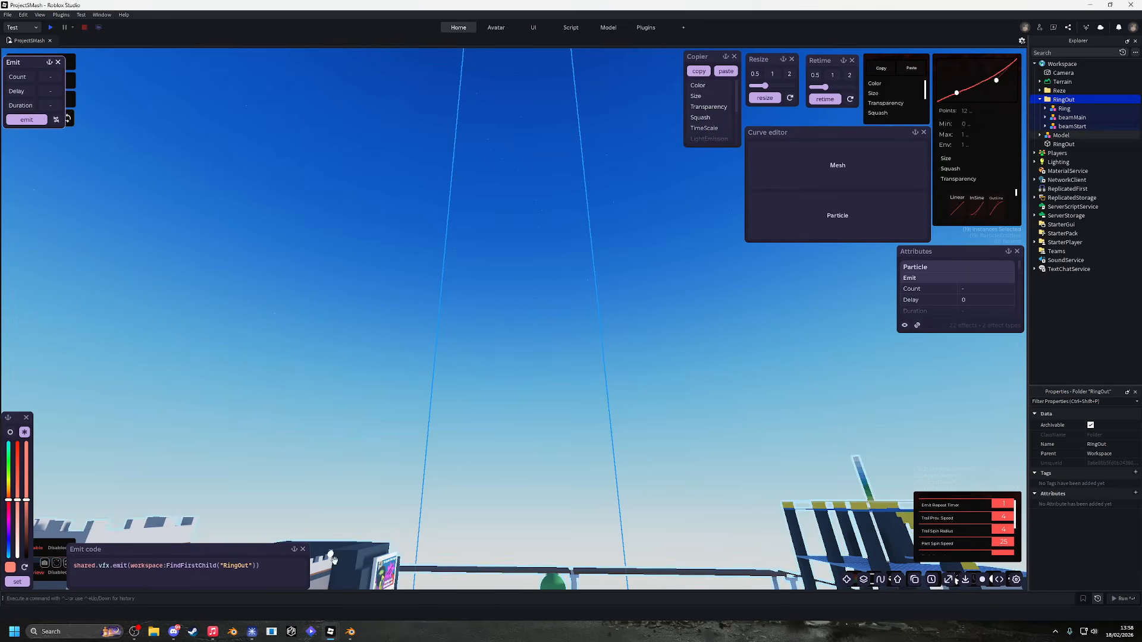
{"action": "left_click", "coordinate": [426, 578]}
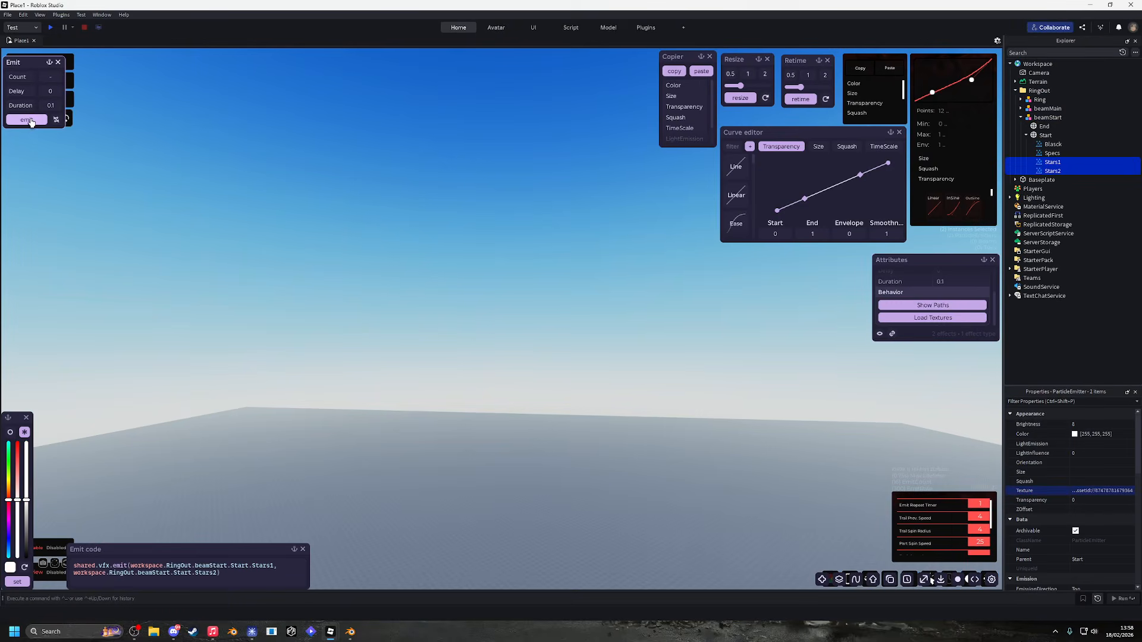
Emit Stars1 and Stars2 once more and select the beamStart model.
{"action": "left_click", "coordinate": [28, 120]}
{"action": "left_click", "coordinate": [1042, 118]}
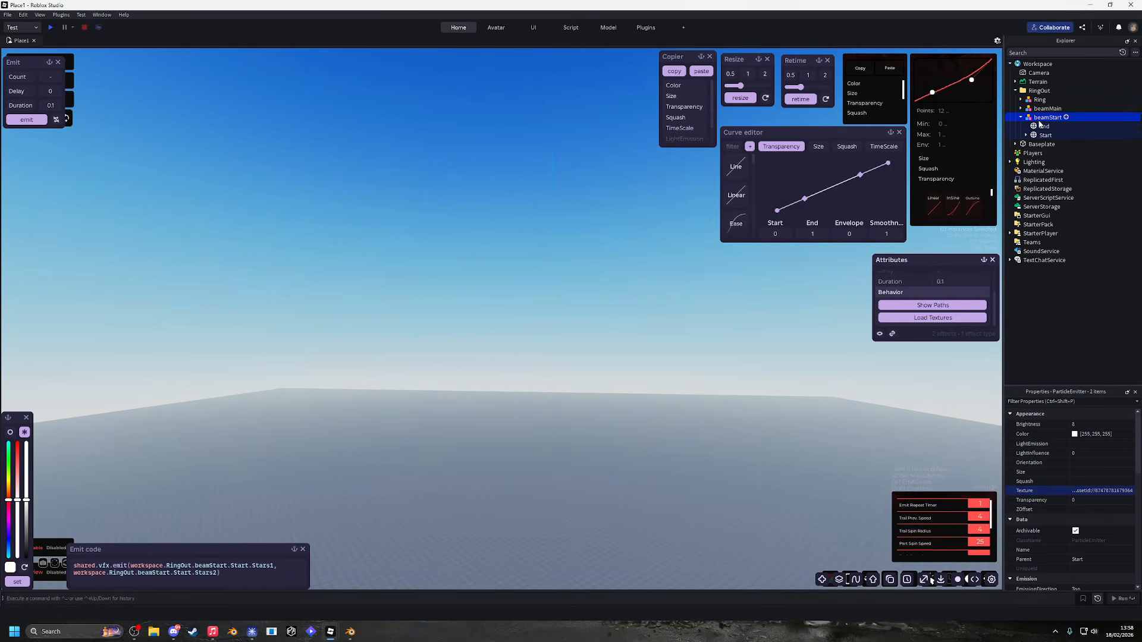
Emit the beamStart model, and emit it together with beamMain to preview the combined beam effect.
{"action": "left_click", "coordinate": [26, 120]}
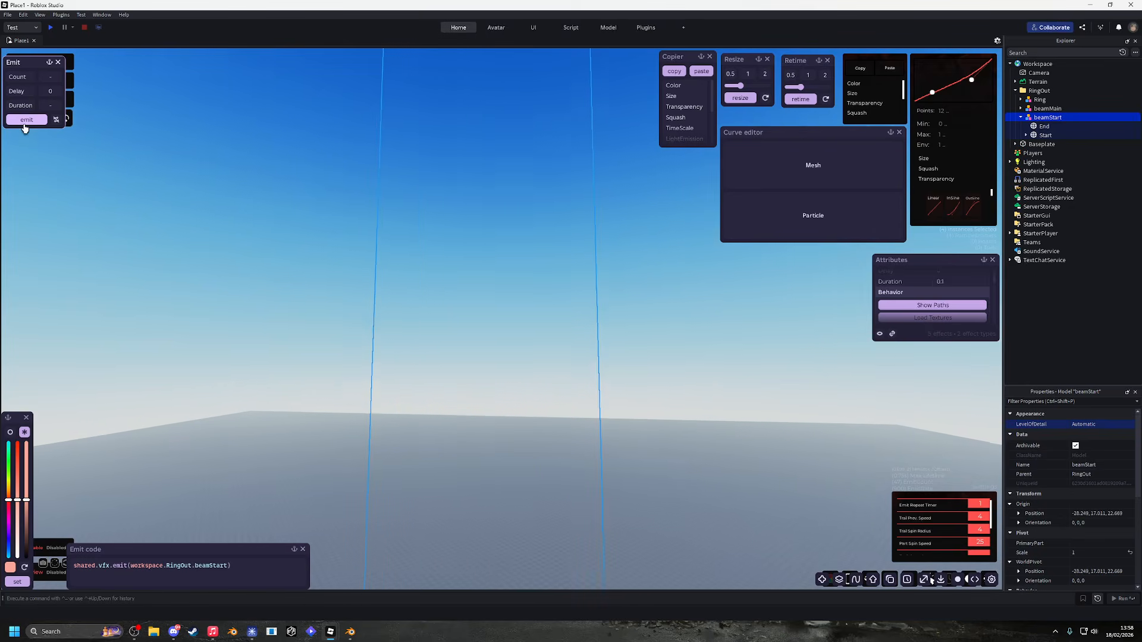
{"action": "left_click", "coordinate": [25, 121]}
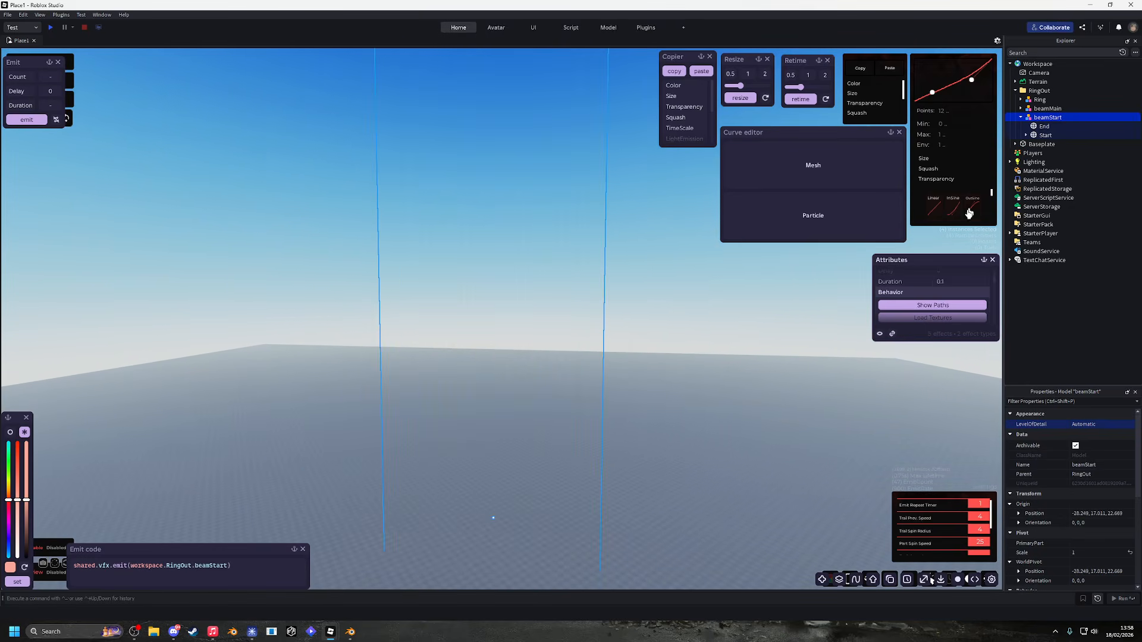
{"action": "scroll", "coordinate": [945, 288], "scroll_direction": "up", "scroll_amount": 1}
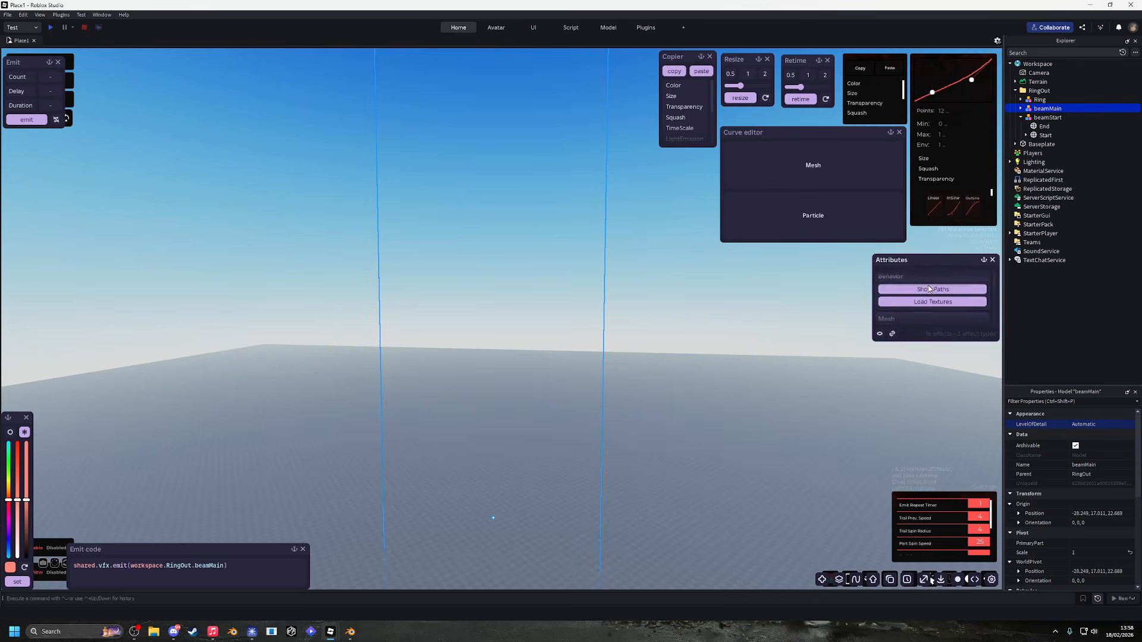
{"action": "left_click", "coordinate": [1041, 109], "text": "ctrl"}
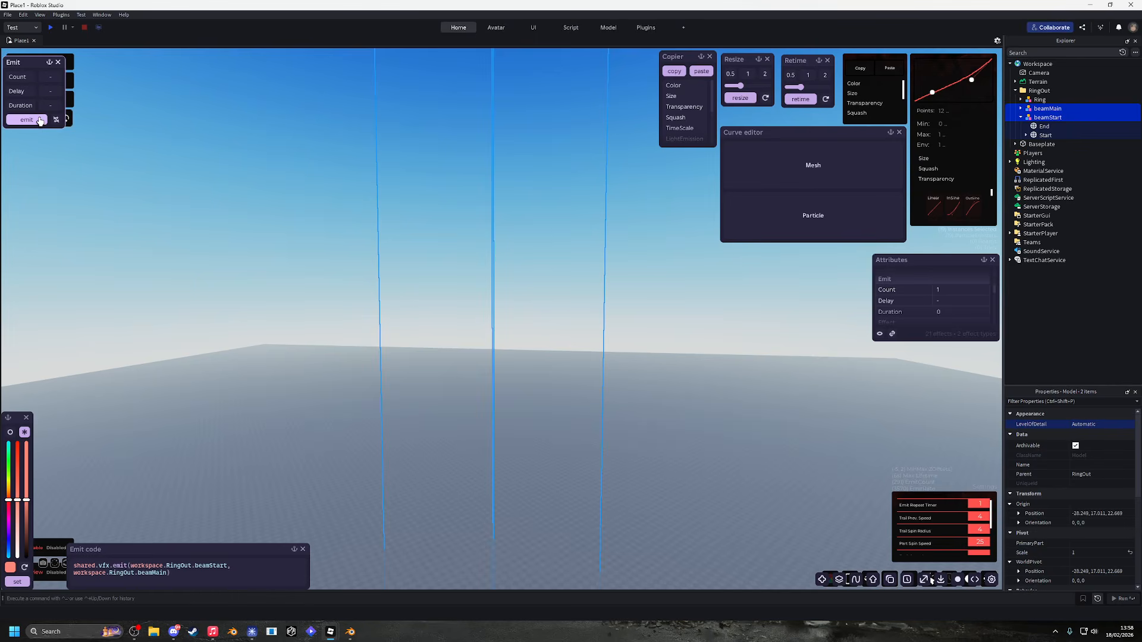
{"action": "left_click", "coordinate": [40, 120]}
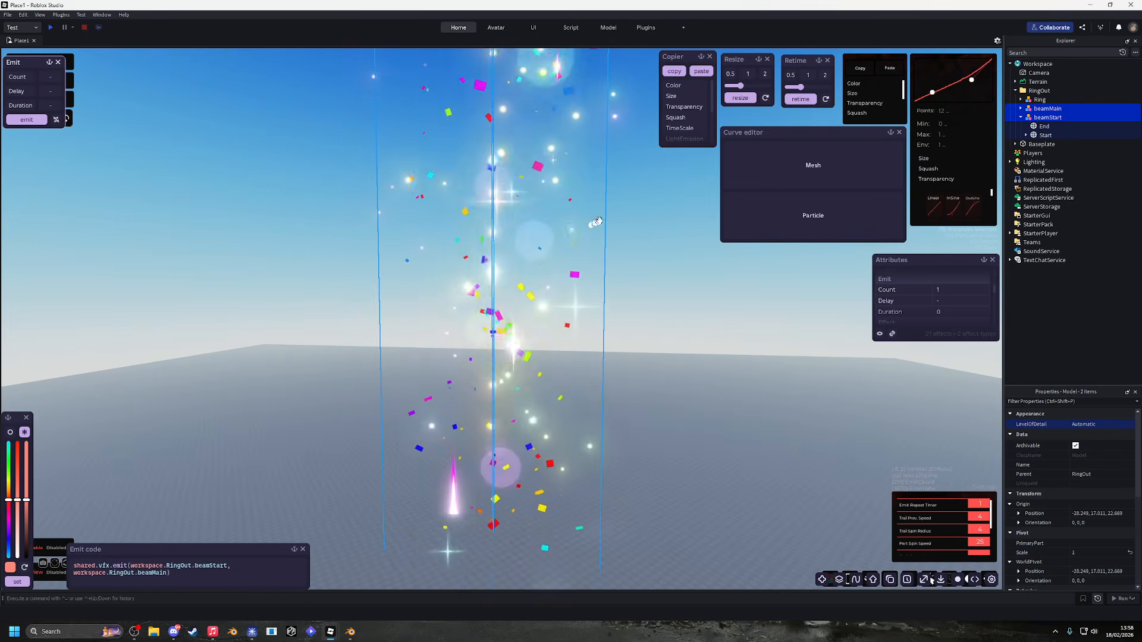
Expand beamMain in place of beamStart and emit the Blasck emitter in its Start attachment several times.
{"action": "left_click", "coordinate": [1021, 118]}
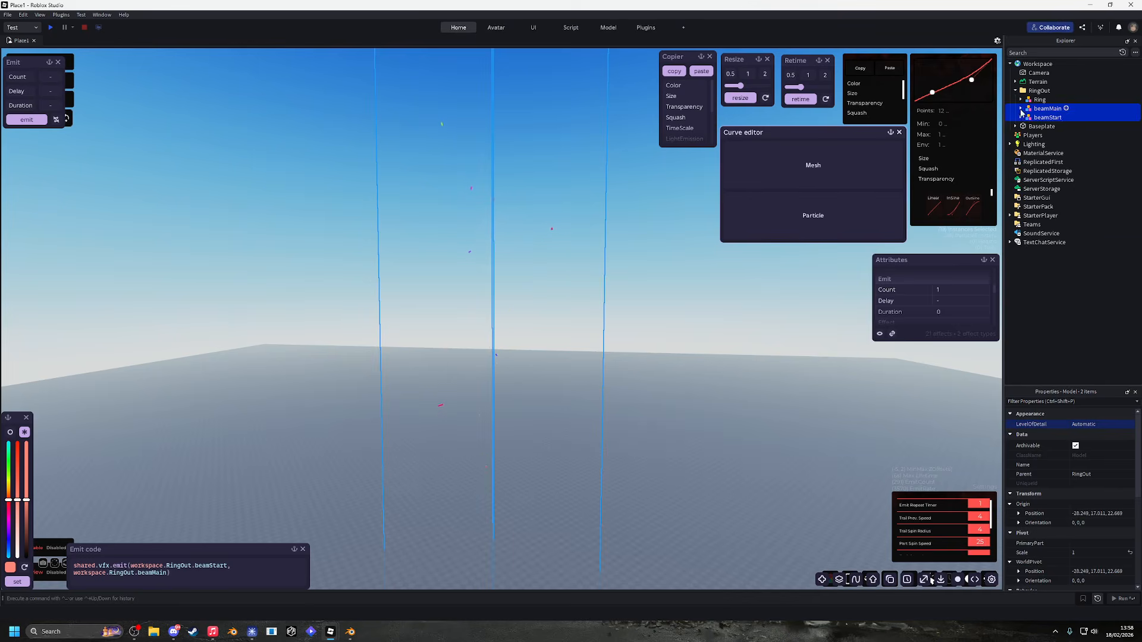
{"action": "left_click", "coordinate": [1021, 108]}
{"action": "left_click", "coordinate": [1058, 135]}
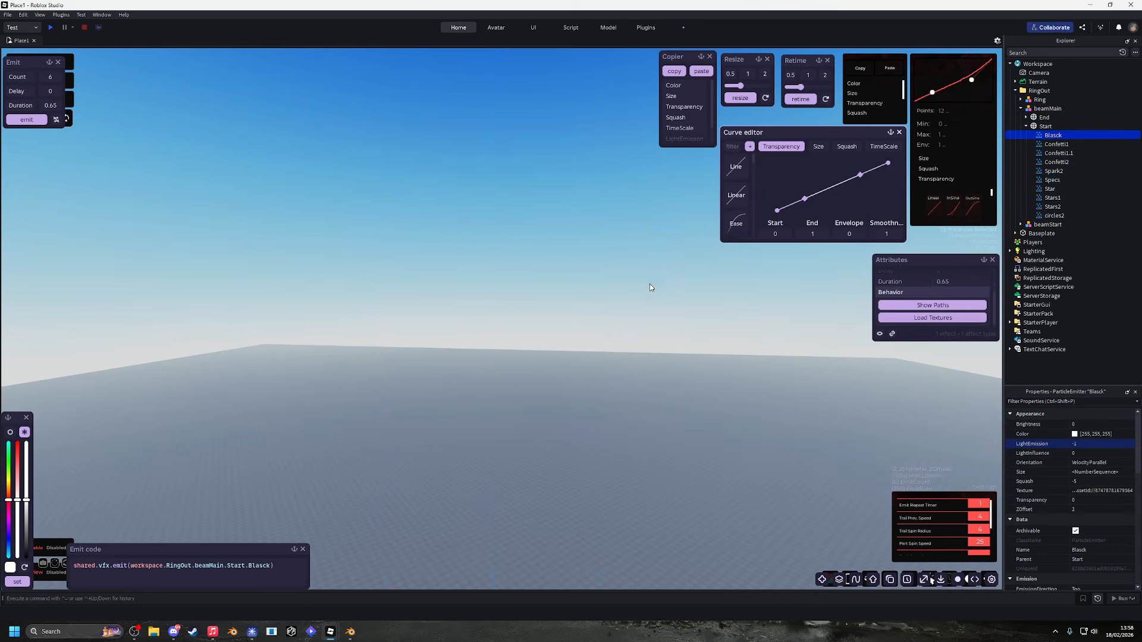
{"action": "left_click", "coordinate": [28, 121]}
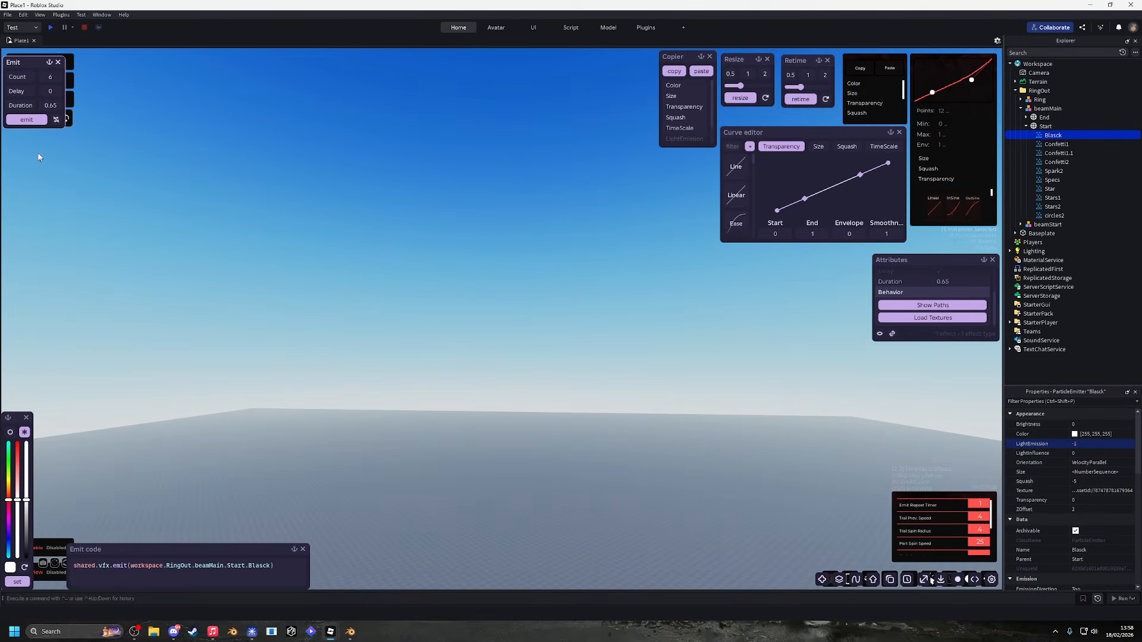
{"action": "left_click", "coordinate": [31, 121]}
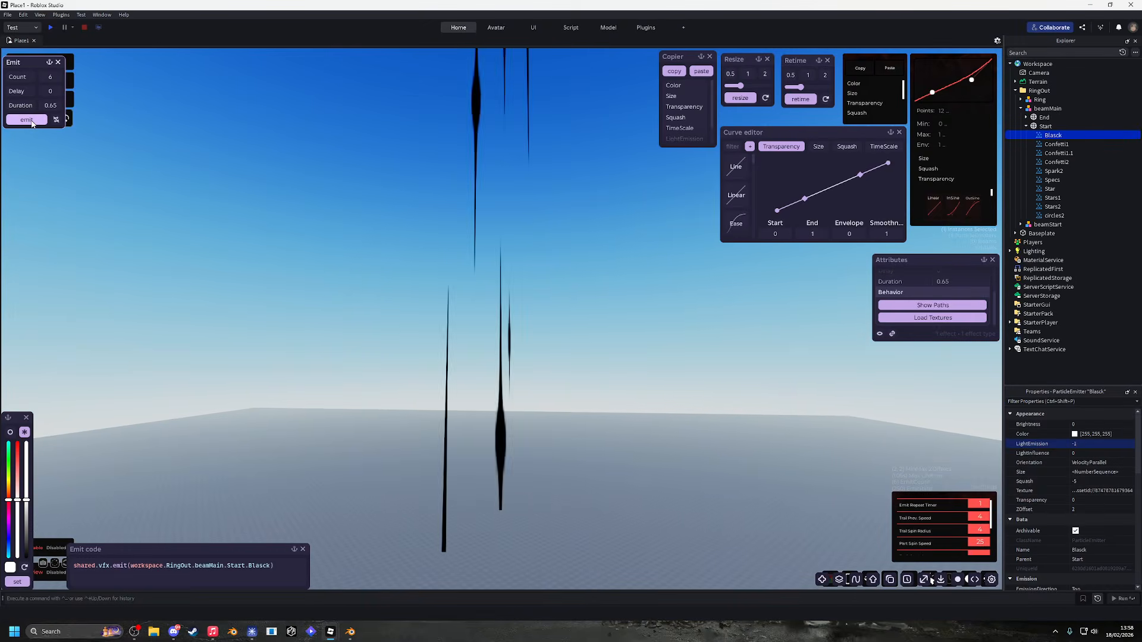
{"action": "left_click", "coordinate": [32, 122]}
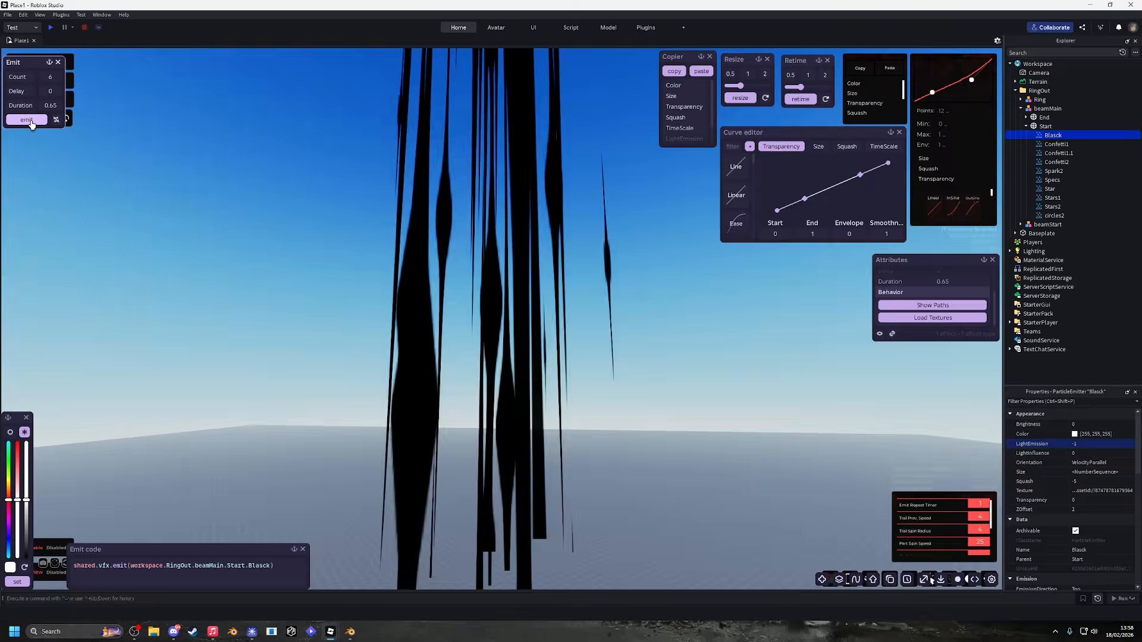
{"action": "left_click", "coordinate": [31, 122]}
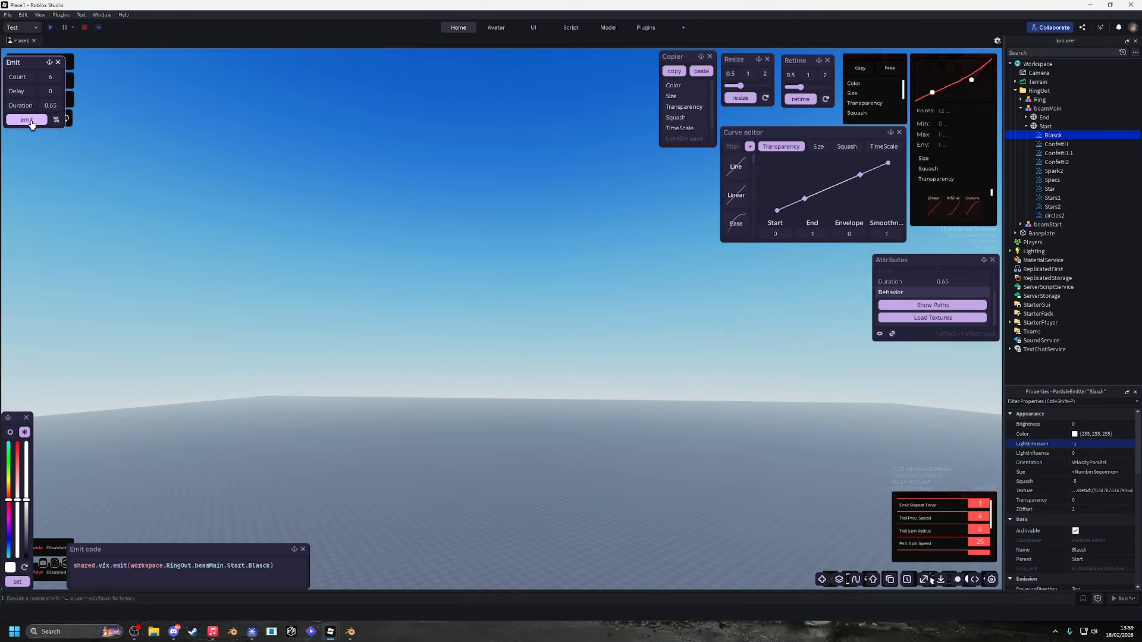
Emit beamMain's Confetti1, Confetti1.1 and Confetti2 together to preview the confetti particles.
{"action": "left_click", "coordinate": [1057, 144]}
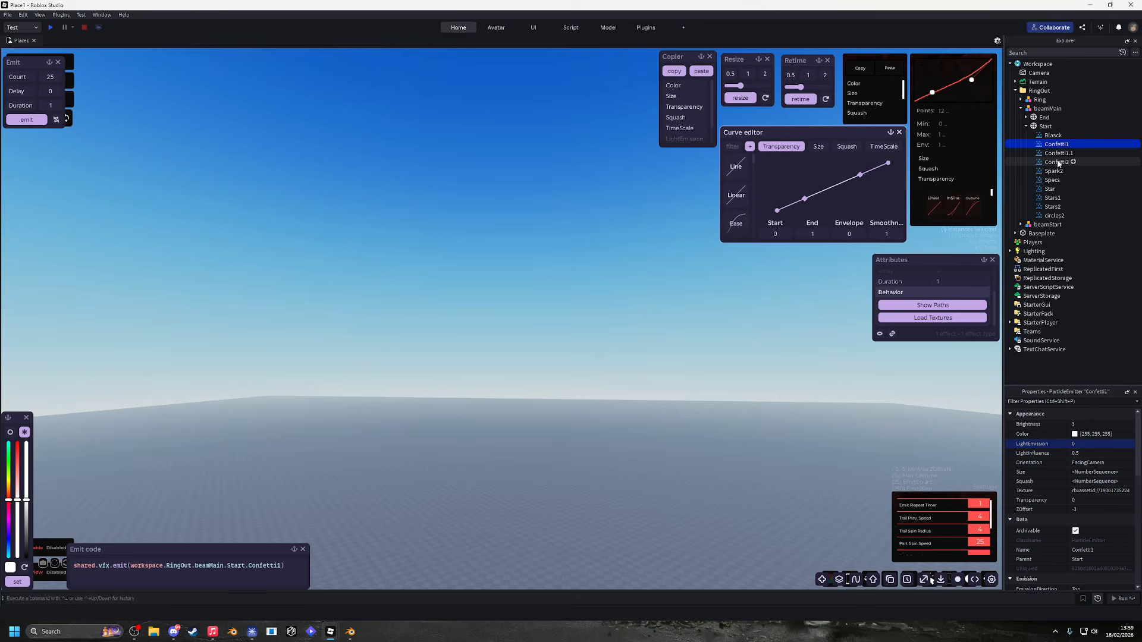
{"action": "left_click", "coordinate": [1057, 161], "text": "shift"}
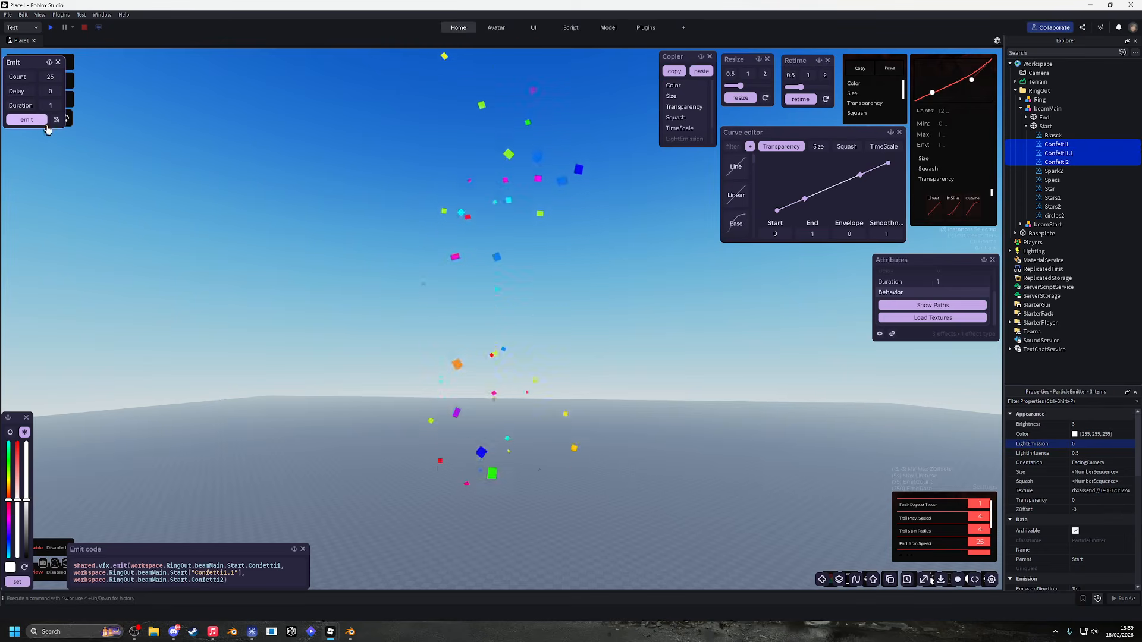
{"action": "right_click_drag", "start_coordinate": [677, 240], "coordinate": [648, 232]}
{"action": "scroll", "coordinate": [654, 231], "scroll_direction": "up", "scroll_amount": 3}
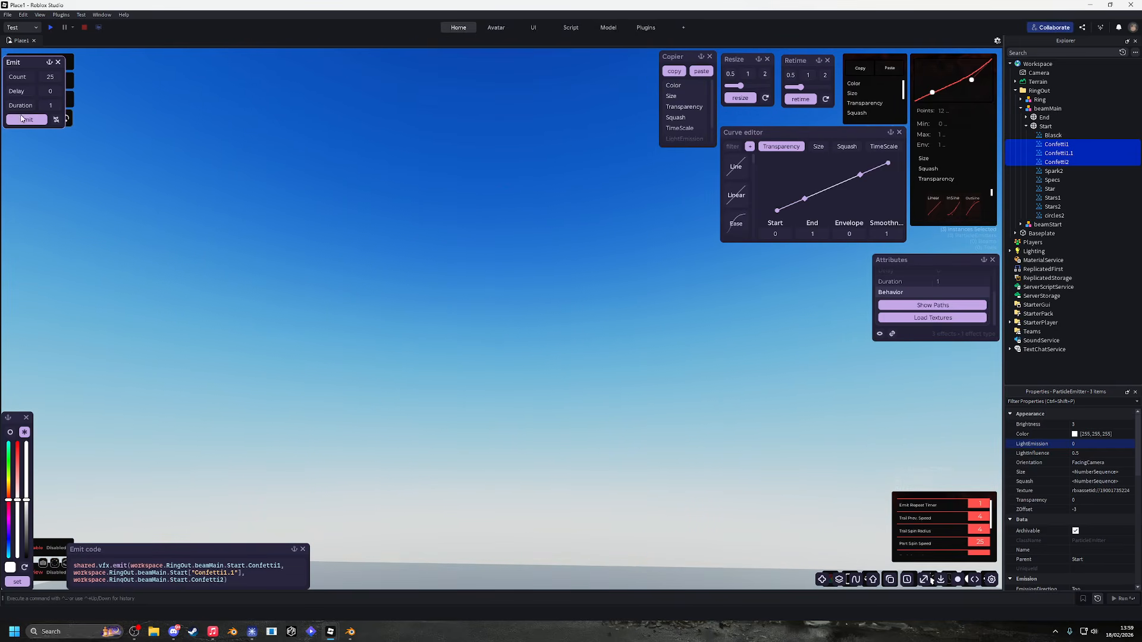
{"action": "left_click", "coordinate": [23, 120]}
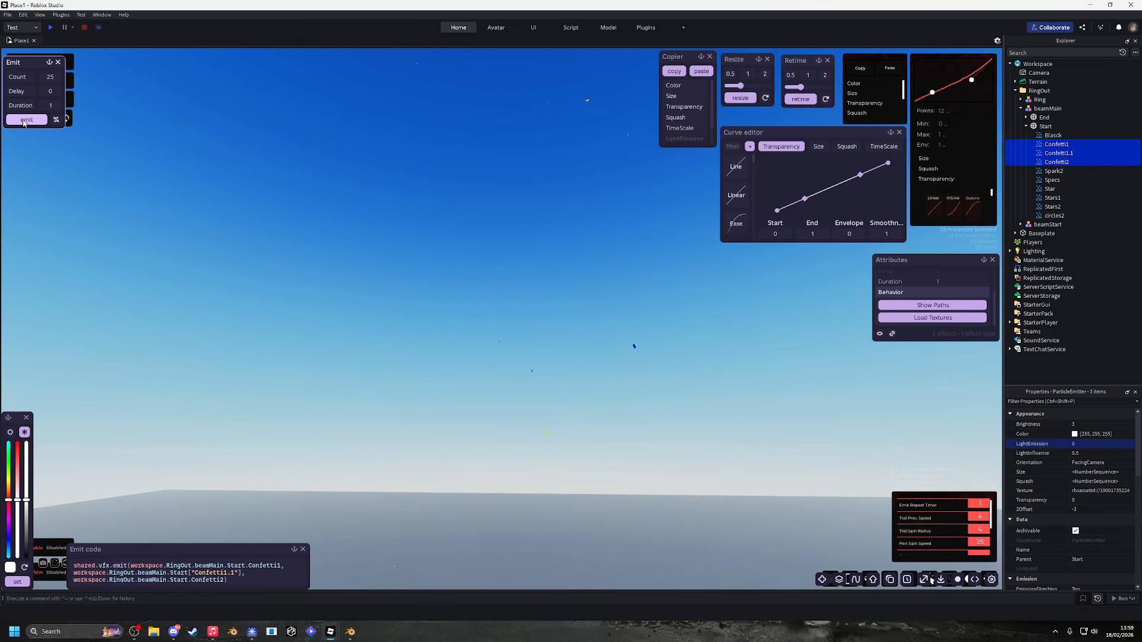
{"action": "left_click", "coordinate": [24, 121]}
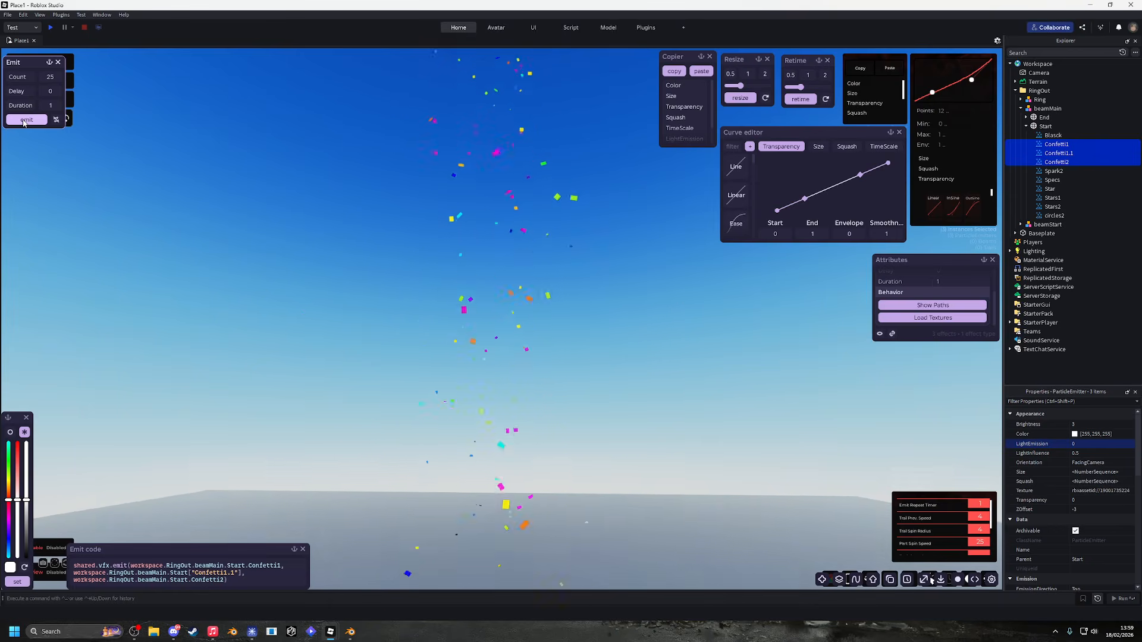
View the confetti emitters' texture asset on its Creator Store page in the browser and return to Place1 in Roblox Studio.
{"action": "left_click", "coordinate": [1128, 489]}
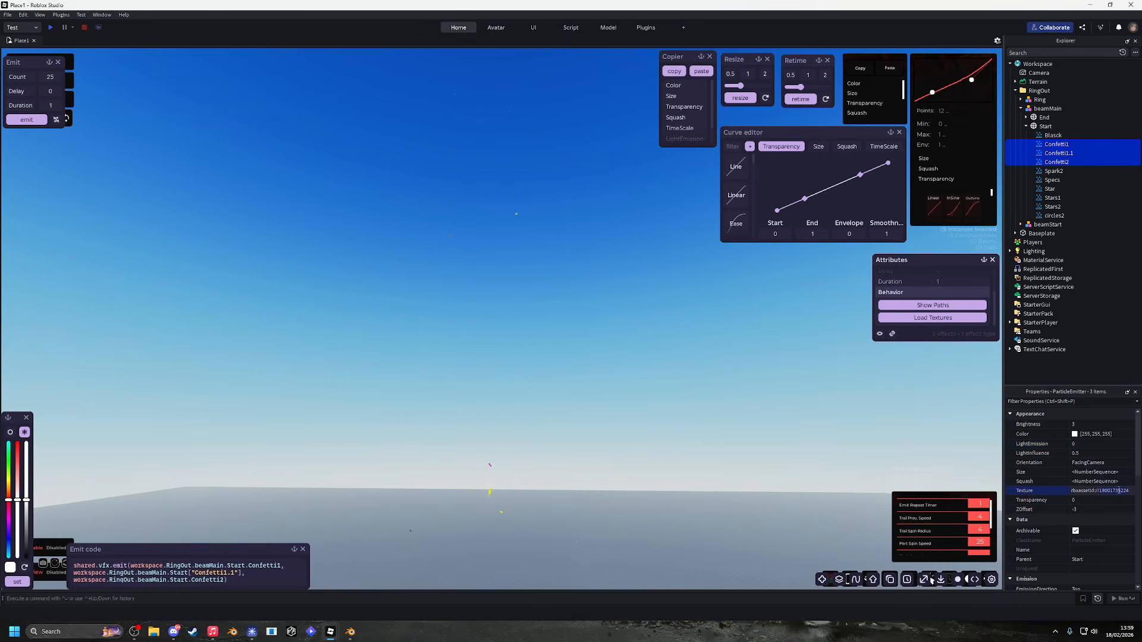
{"action": "left_click", "coordinate": [252, 631]}
{"action": "left_click", "coordinate": [9, 22]}
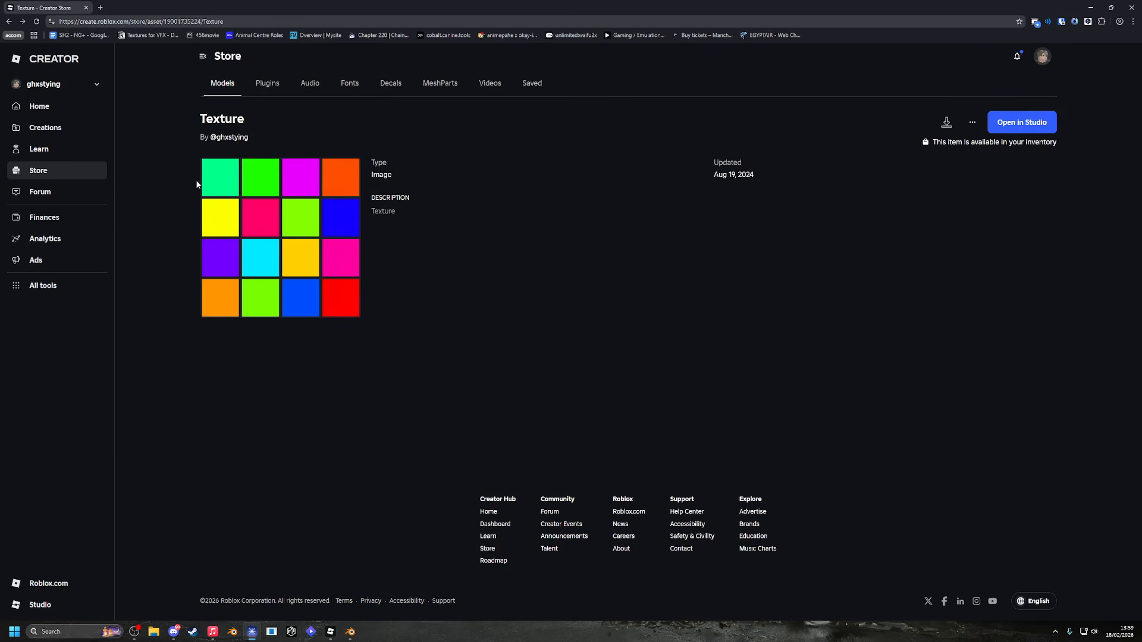
{"action": "left_click", "coordinate": [331, 632]}
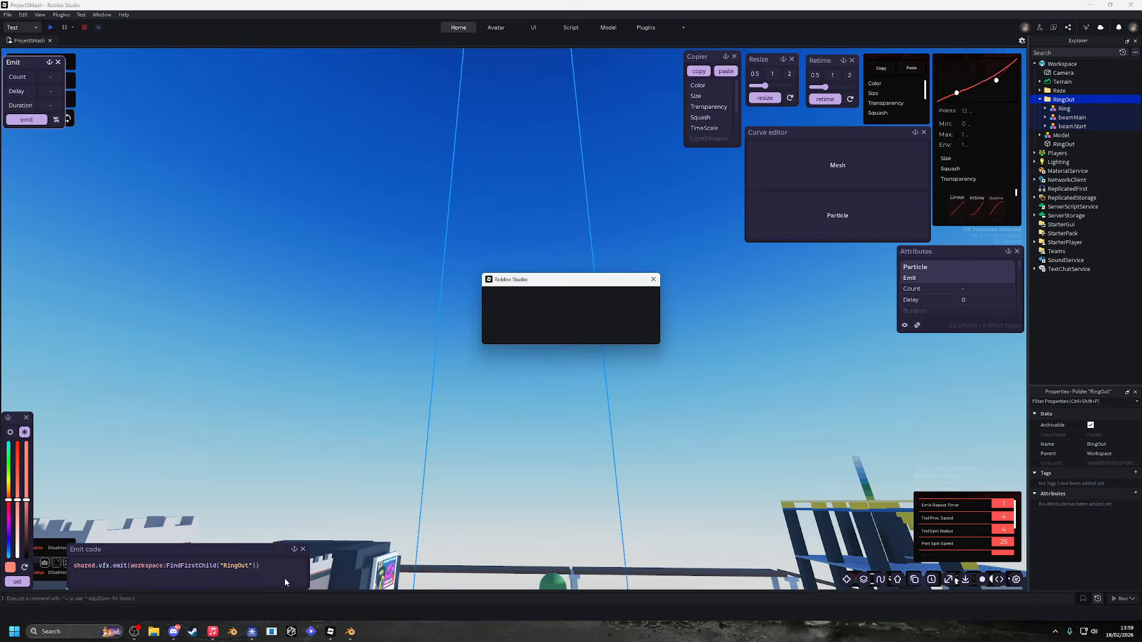
{"action": "left_click", "coordinate": [346, 630]}
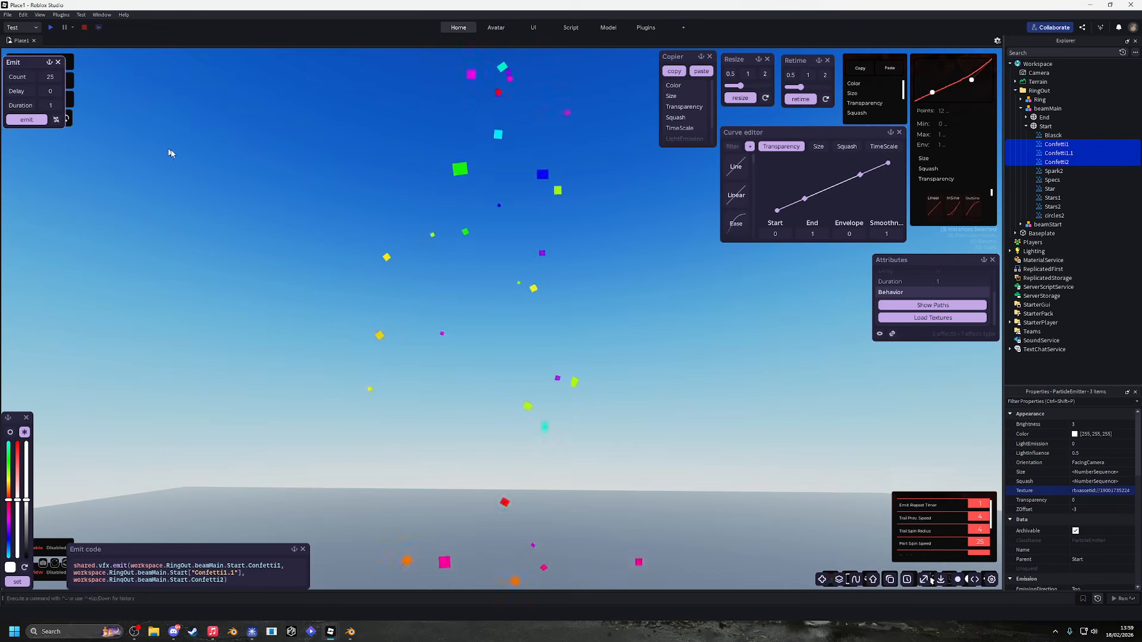
Examine the flipbook settings of the three confetti emitters and emit them again.
{"action": "scroll", "coordinate": [564, 280], "scroll_direction": "up", "scroll_amount": 3}
{"action": "right_click_drag", "start_coordinate": [563, 280], "coordinate": [564, 280]}
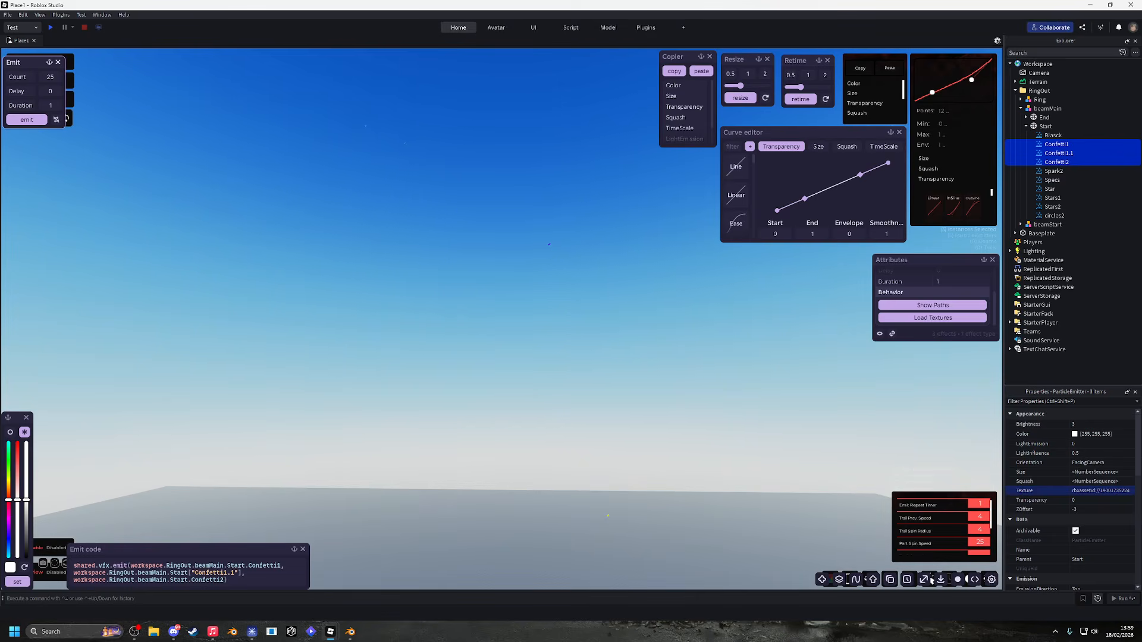
{"action": "scroll", "coordinate": [1102, 545], "scroll_direction": "down", "scroll_amount": 3}
{"action": "scroll", "coordinate": [1102, 545], "scroll_direction": "down", "scroll_amount": 5}
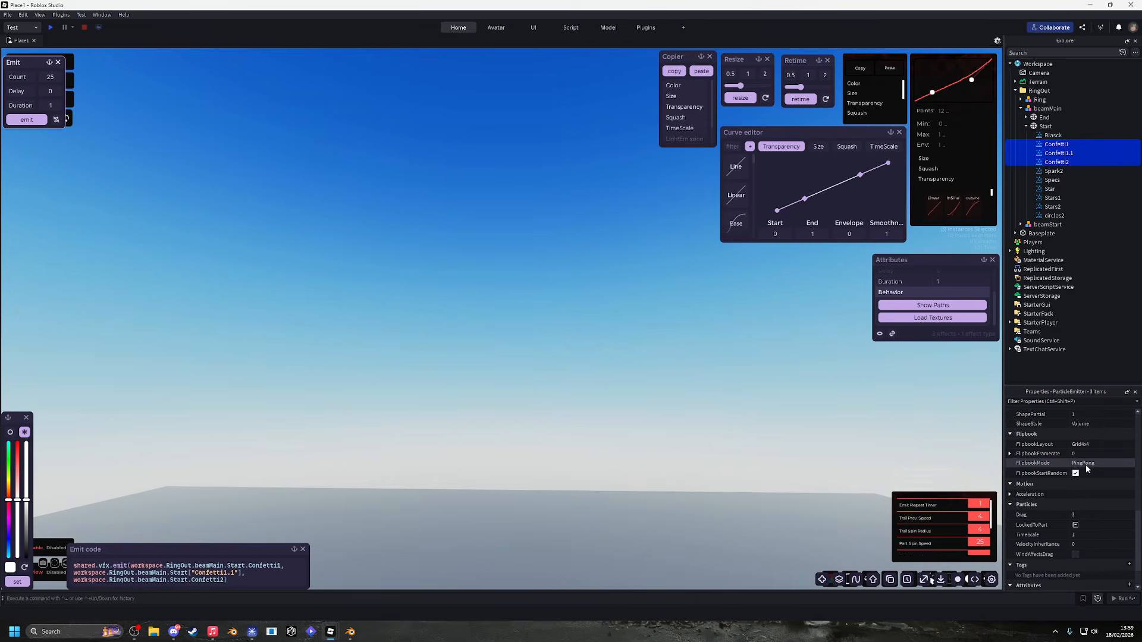
{"action": "left_click", "coordinate": [34, 122]}
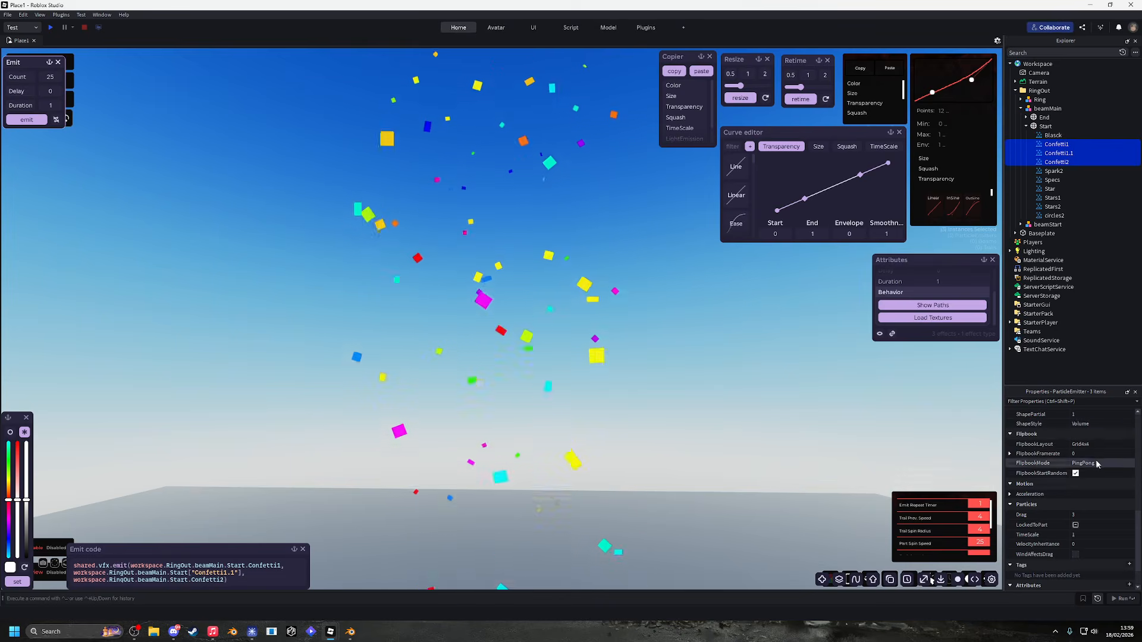
Try a flipbook framerate of 25 on the three confetti emitters, set it back to 0 and emit them.
{"action": "left_click", "coordinate": [1077, 454]}
{"action": "type", "text": "25"}
{"action": "key", "text": "Return"}
{"action": "scroll", "coordinate": [1081, 458], "scroll_direction": "up", "scroll_amount": 5}
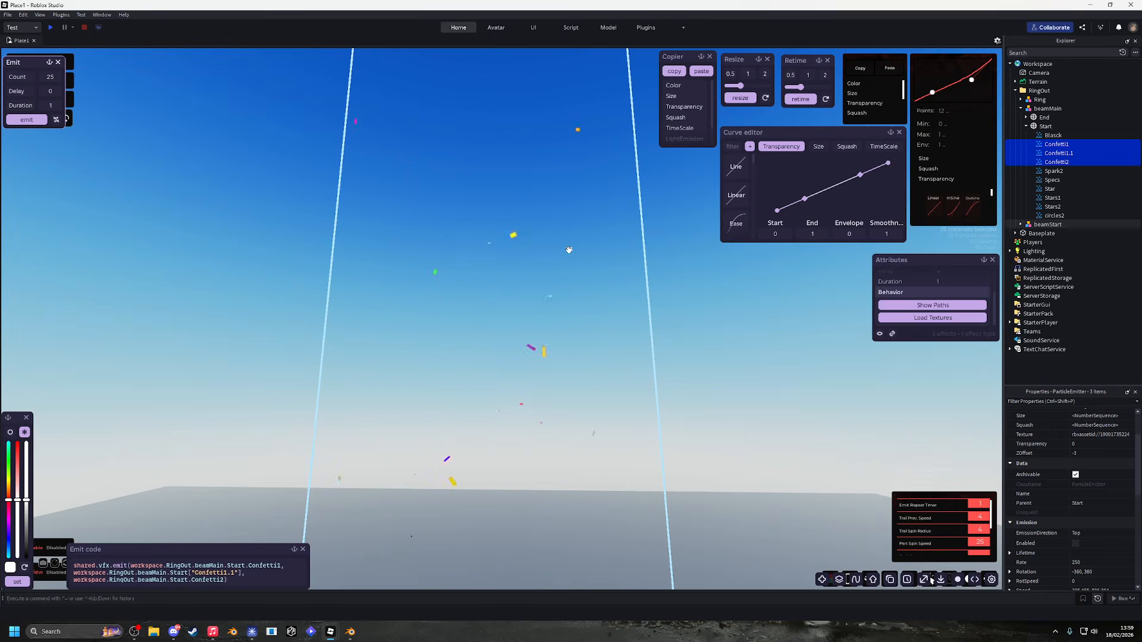
{"action": "scroll", "coordinate": [1095, 507], "scroll_direction": "down", "scroll_amount": 10}
{"action": "left_click", "coordinate": [1080, 480]}
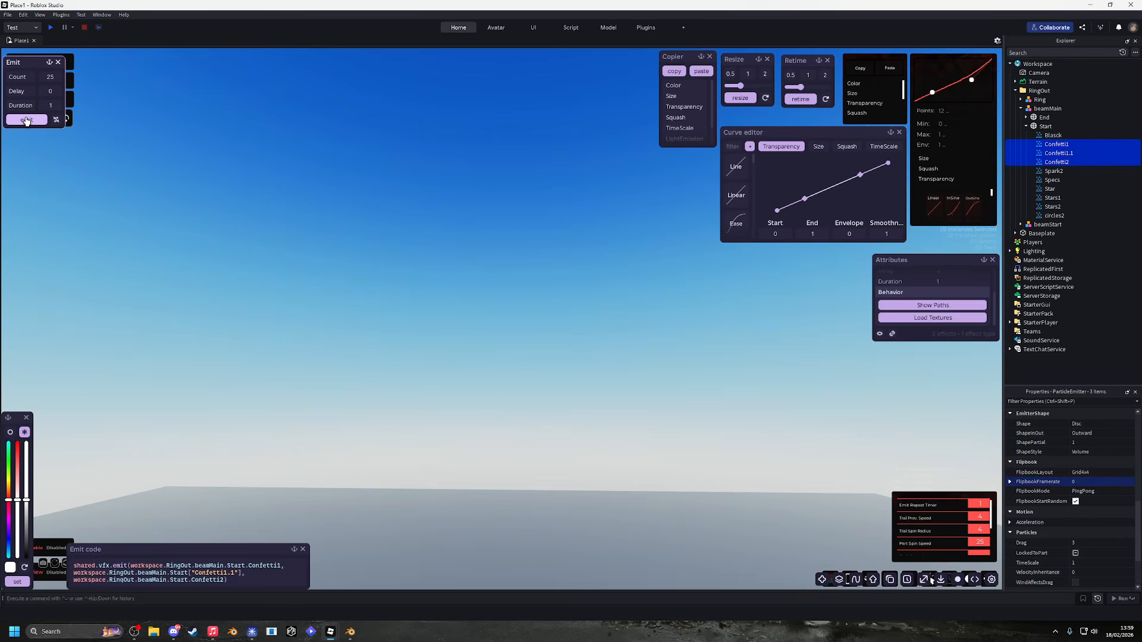
{"action": "left_click", "coordinate": [26, 120]}
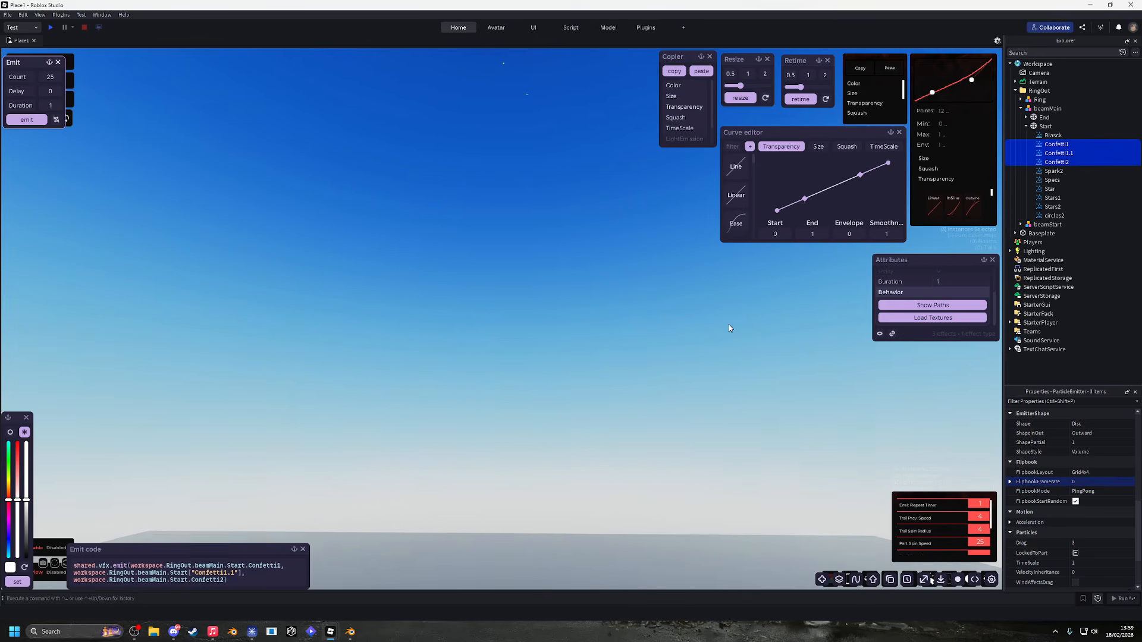
Emit the Spark2 emitter of beamMain and enable it for continuous emission.
{"action": "left_click", "coordinate": [1053, 171]}
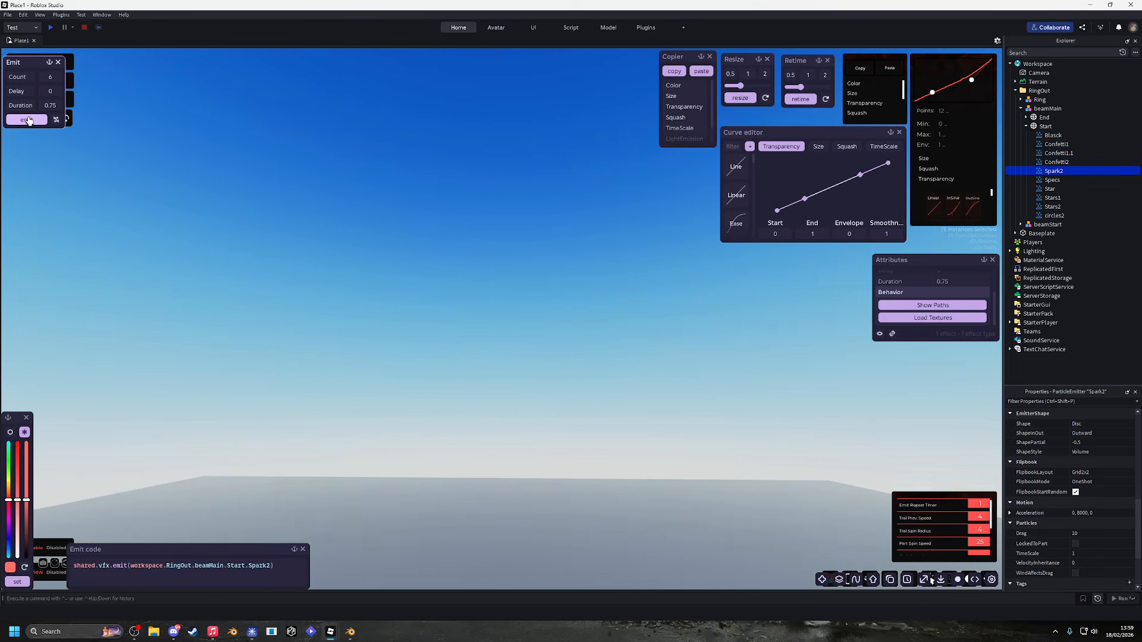
{"action": "left_click", "coordinate": [32, 120]}
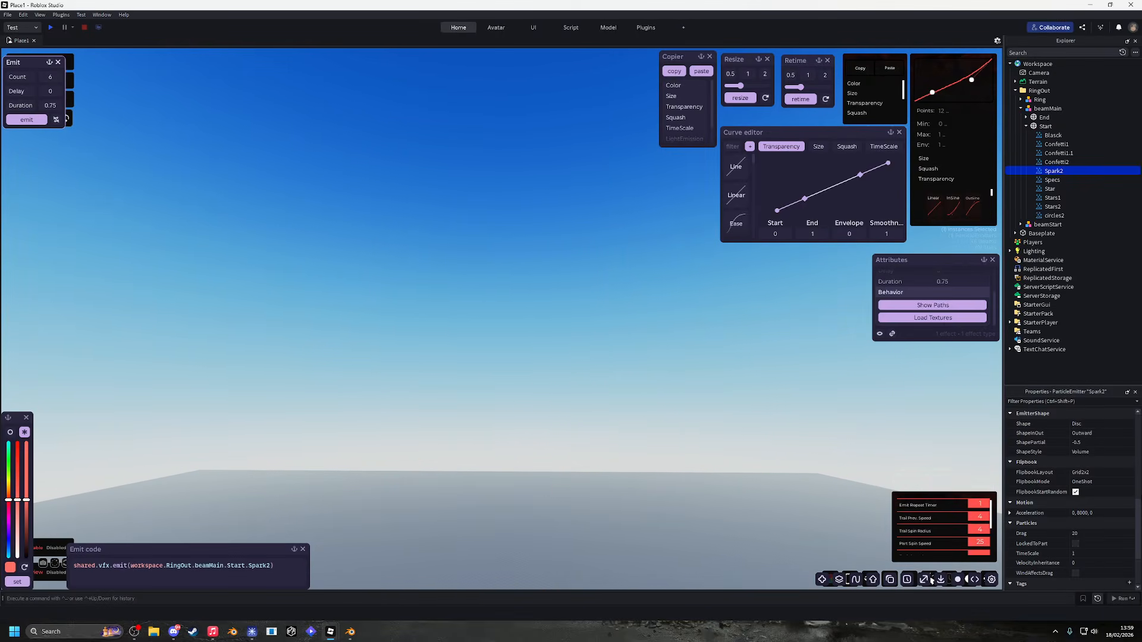
{"action": "scroll", "coordinate": [1106, 476], "scroll_direction": "up", "scroll_amount": 6}
{"action": "left_click", "coordinate": [1075, 515]}
{"action": "scroll", "coordinate": [1096, 497], "scroll_direction": "up", "scroll_amount": 3}
{"action": "scroll", "coordinate": [1096, 497], "scroll_direction": "down", "scroll_amount": 2}
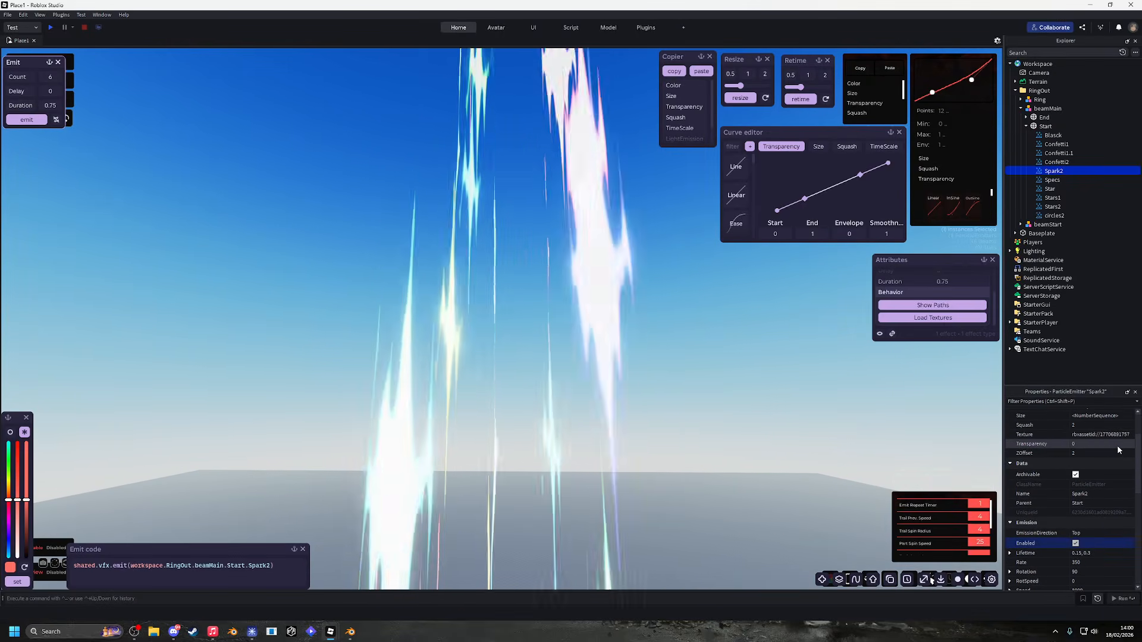
Inspect the color sequence of the Spark2 emitter.
{"action": "scroll", "coordinate": [1121, 446], "scroll_direction": "up", "scroll_amount": 2}
{"action": "left_click", "coordinate": [1123, 433]}
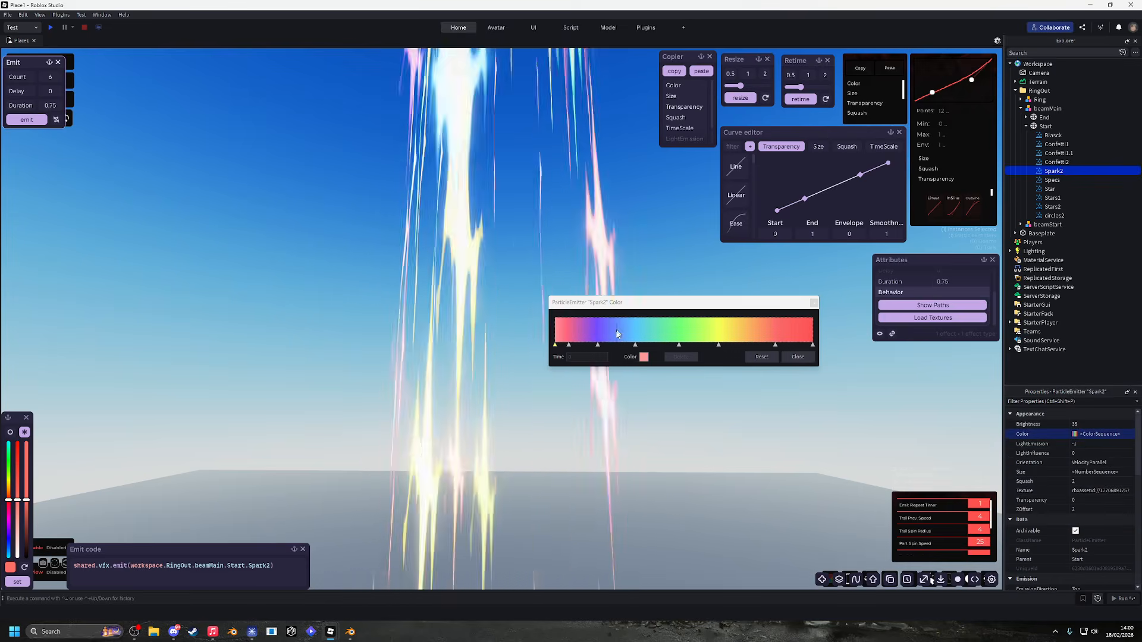
{"action": "left_click", "coordinate": [798, 357]}
Move the Attributes window clear of the Edit Particle control and examine Spark2's emission shape from above and from the side.
{"action": "scroll", "coordinate": [1088, 468], "scroll_direction": "down", "scroll_amount": 5}
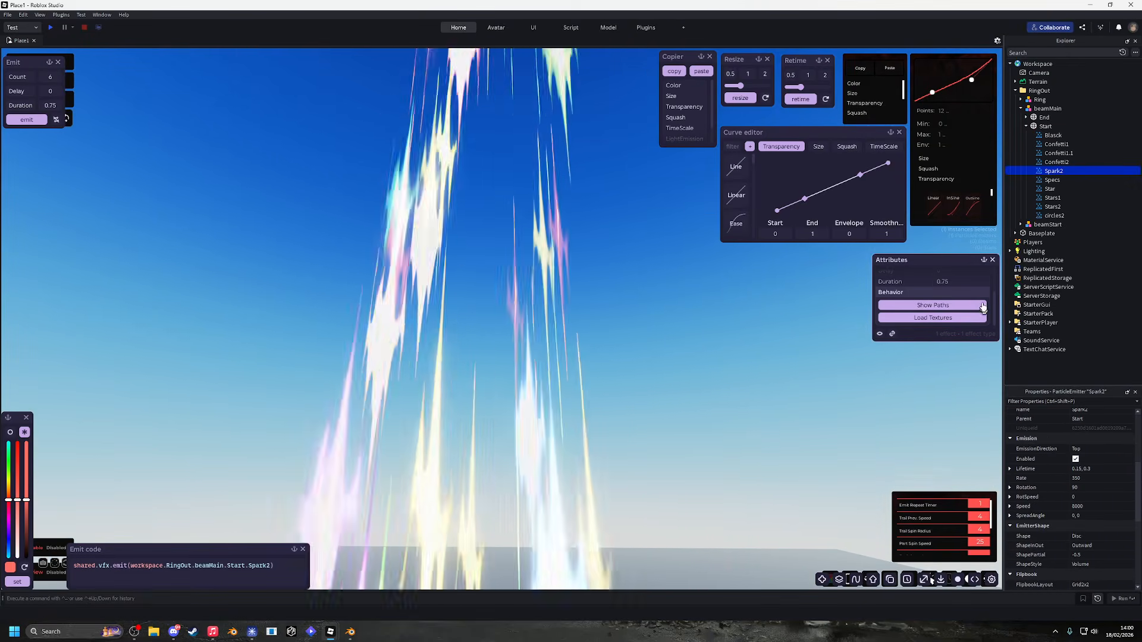
{"action": "left_click_drag", "start_coordinate": [942, 265], "coordinate": [943, 311]}
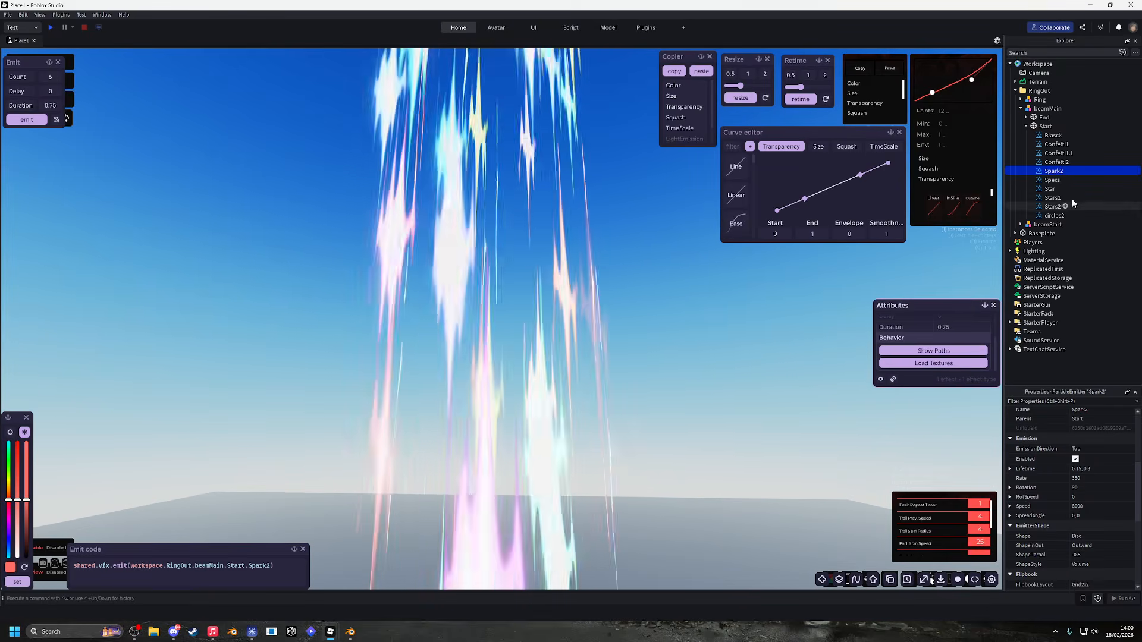
{"action": "left_click", "coordinate": [1051, 163]}
{"action": "left_click", "coordinate": [1051, 172]}
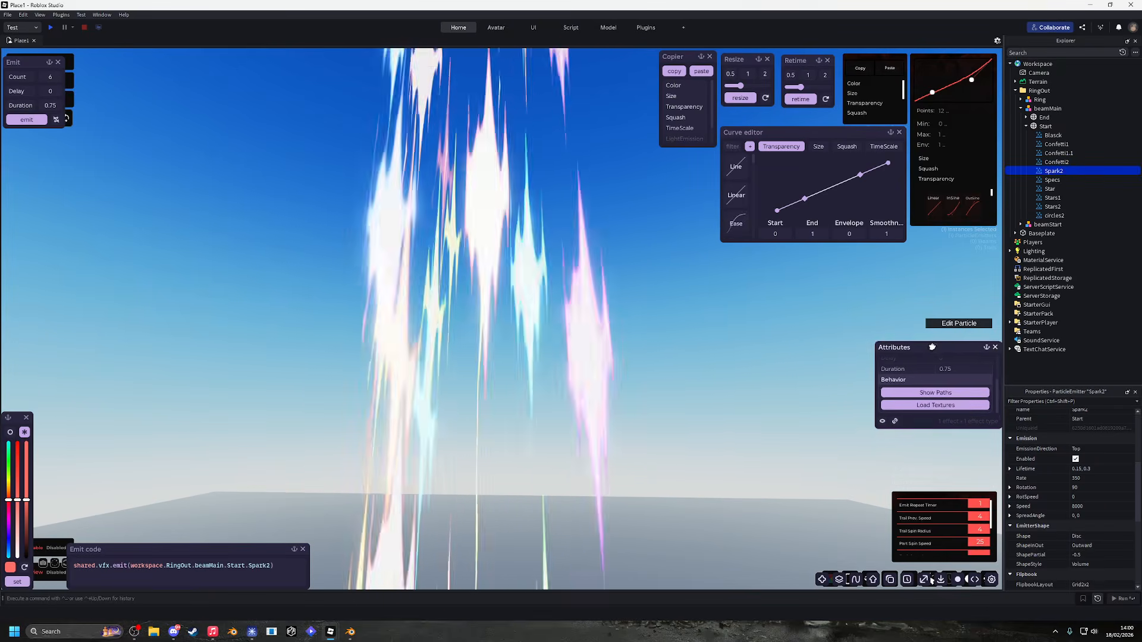
{"action": "right_click_drag", "start_coordinate": [701, 342], "coordinate": [702, 339]}
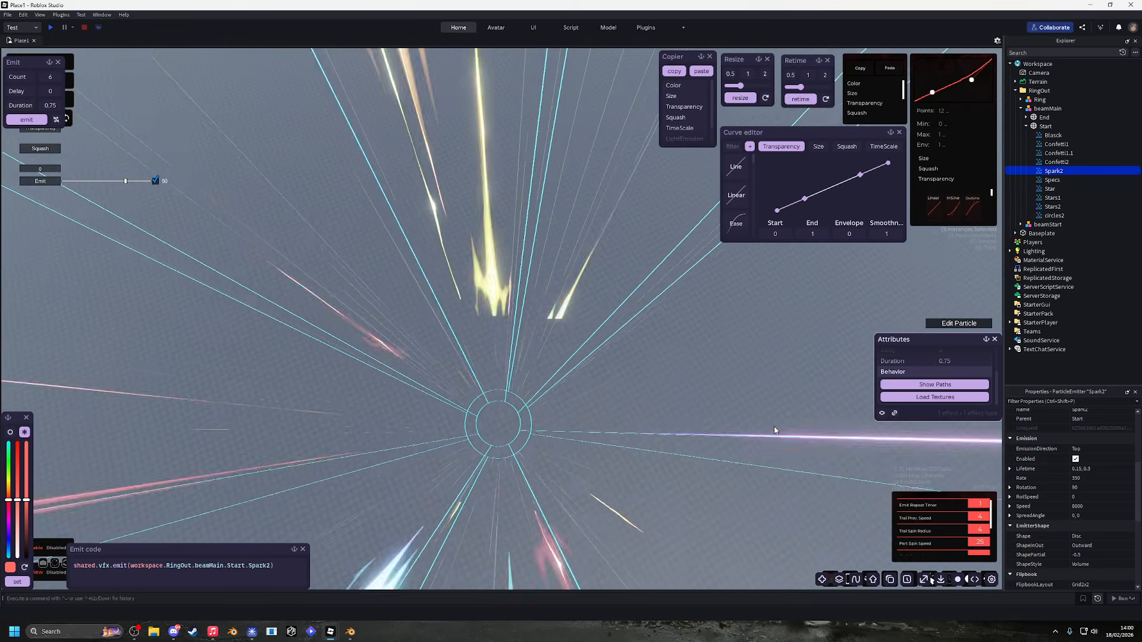
{"action": "right_click_drag", "start_coordinate": [774, 427], "coordinate": [749, 413]}
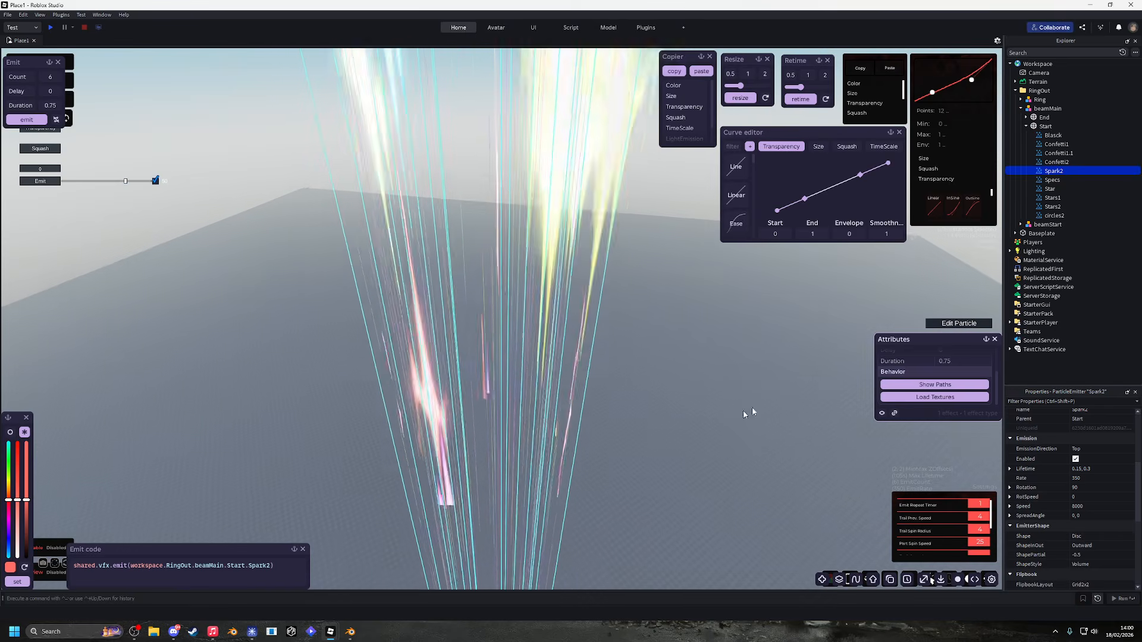
Try a ShapePartial of -5 on beamMain's Spark2 emitter and examine how the sparks spread.
{"action": "left_click", "coordinate": [1033, 126]}
{"action": "right_click_drag", "start_coordinate": [572, 294], "coordinate": [571, 293]}
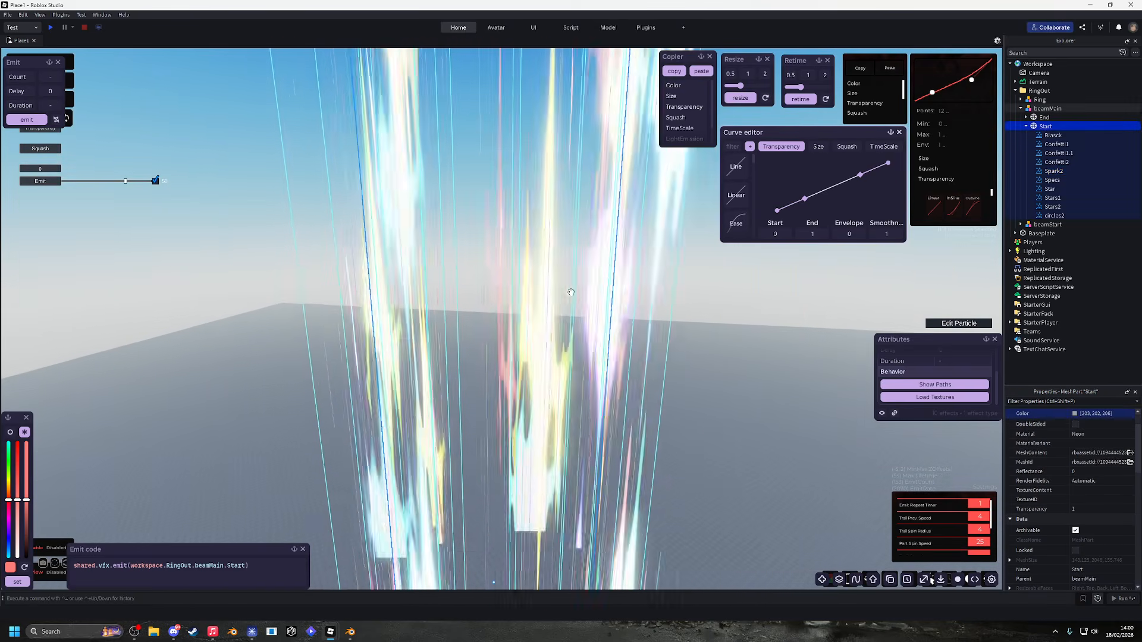
{"action": "left_click", "coordinate": [1054, 171]}
{"action": "scroll", "coordinate": [1129, 494], "scroll_direction": "down", "scroll_amount": 5}
{"action": "scroll", "coordinate": [1129, 493], "scroll_direction": "down", "scroll_amount": 5}
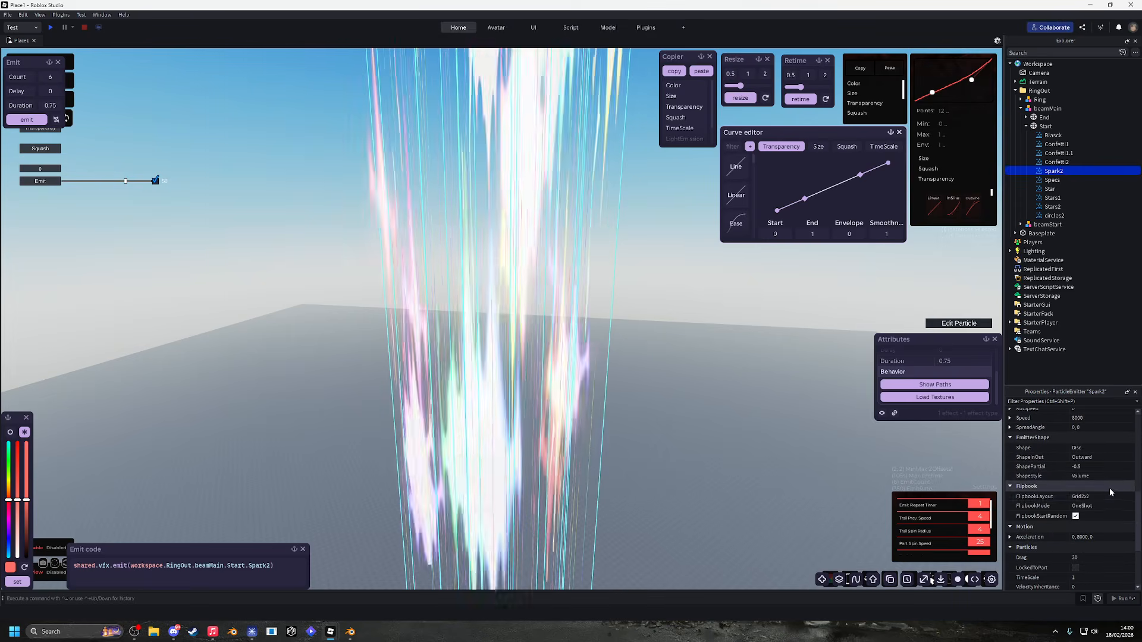
{"action": "left_click", "coordinate": [1095, 468]}
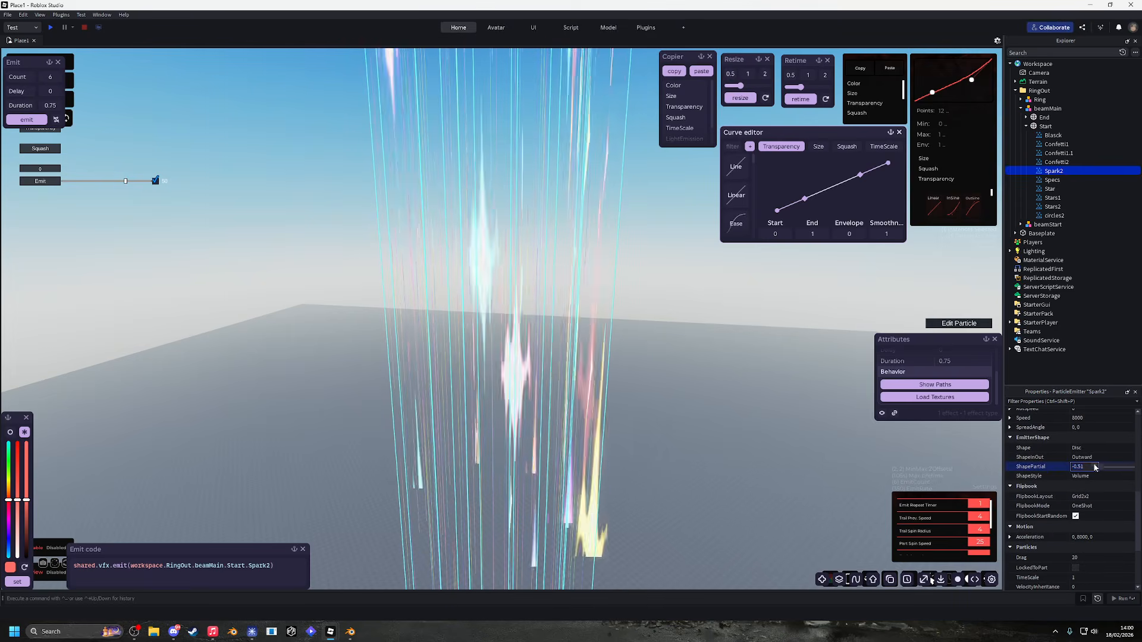
{"action": "type", "text": "-5"}
{"action": "key", "text": "Return"}
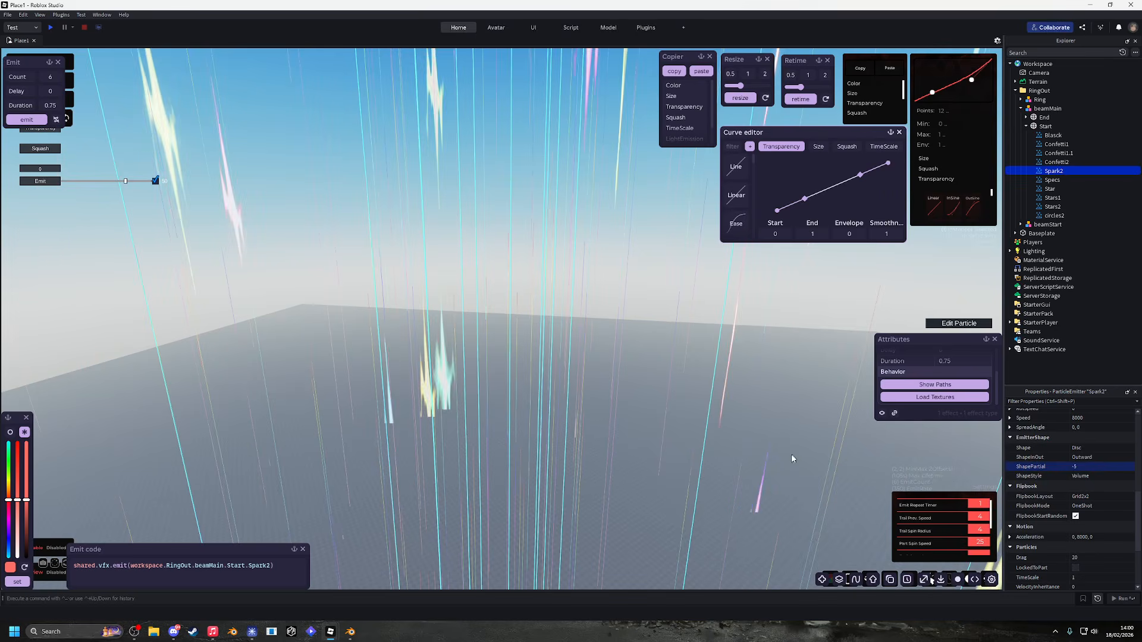
{"action": "right_click_drag", "start_coordinate": [791, 454], "coordinate": [787, 462]}
{"action": "right_click_drag", "start_coordinate": [623, 286], "coordinate": [623, 290]}
Set the ShapePartial of the Spark2 emitter back to -0.5 and check its emission.
{"action": "left_click", "coordinate": [1083, 466]}
{"action": "type", "text": "-0.5"}
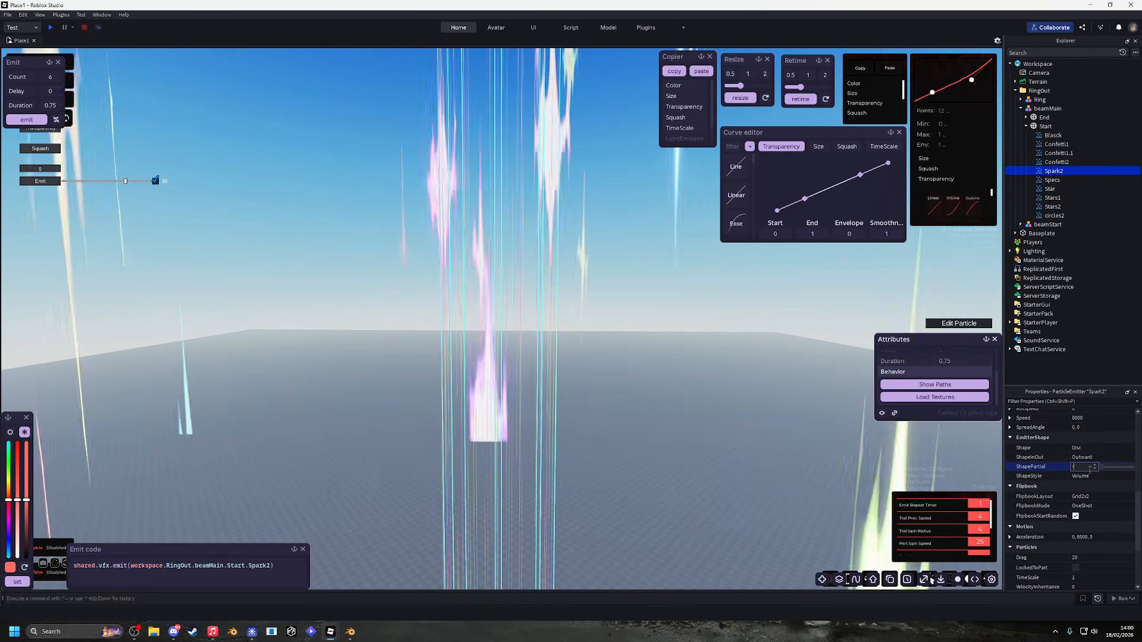
{"action": "key", "text": "Return"}
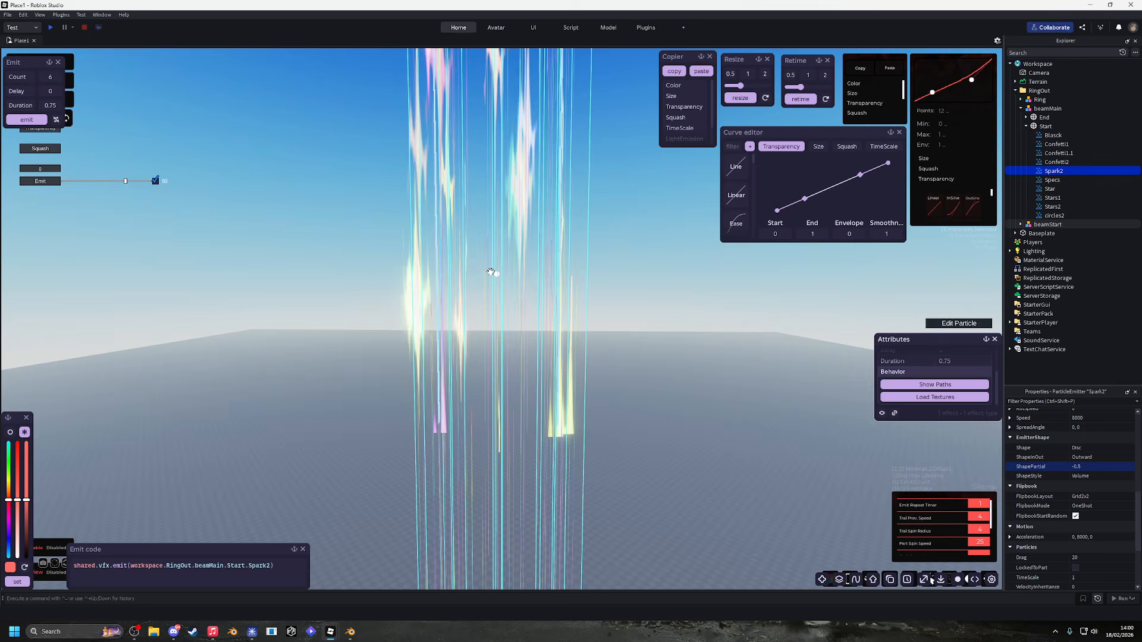
{"action": "right_click_drag", "start_coordinate": [521, 313], "coordinate": [576, 326]}
Disable Spark2's continuous emission and emit the five emitters from Blasck through Spark2 together.
{"action": "scroll", "coordinate": [1125, 539], "scroll_direction": "up", "scroll_amount": 3}
{"action": "scroll", "coordinate": [1124, 539], "scroll_direction": "up", "scroll_amount": 3}
{"action": "left_click", "coordinate": [1075, 511]}
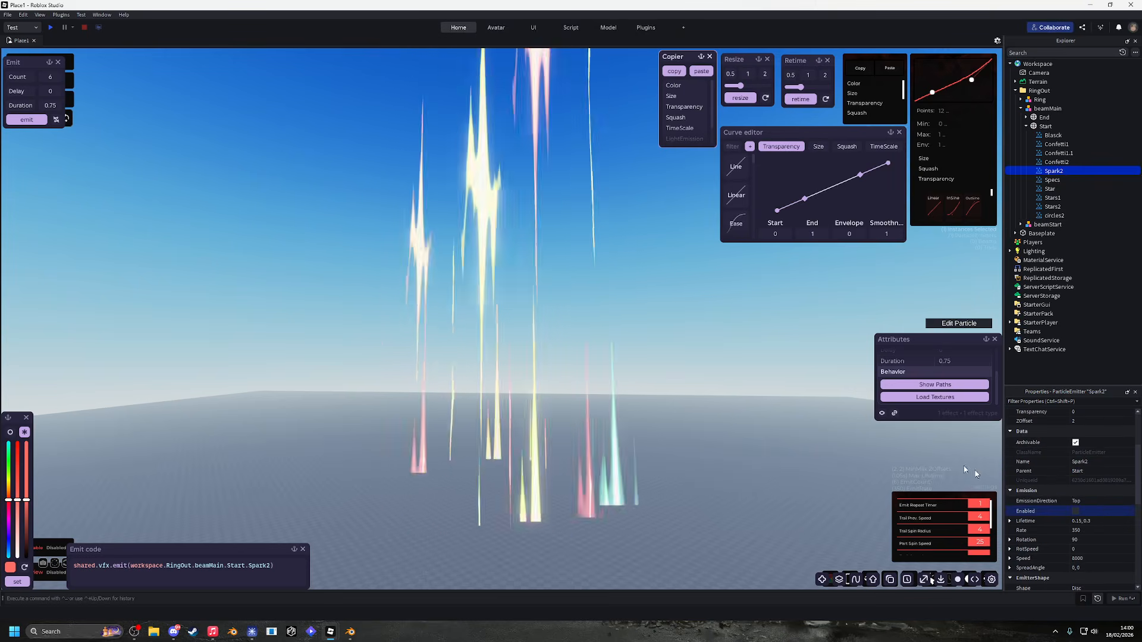
{"action": "left_click", "coordinate": [1051, 135], "text": "shift"}
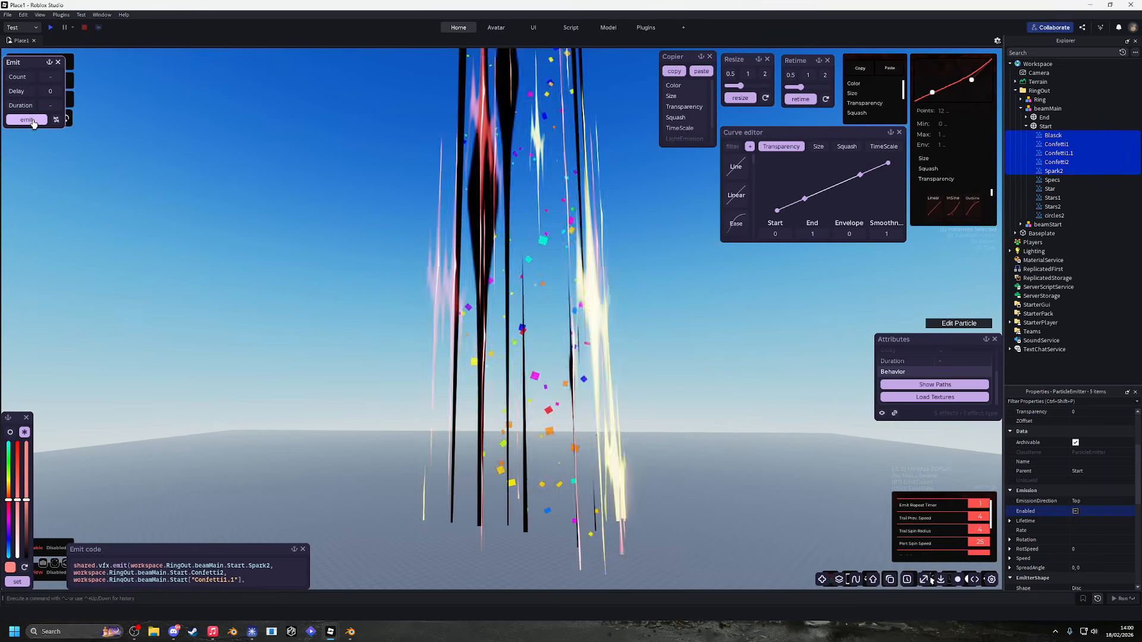
{"action": "left_click", "coordinate": [33, 122]}
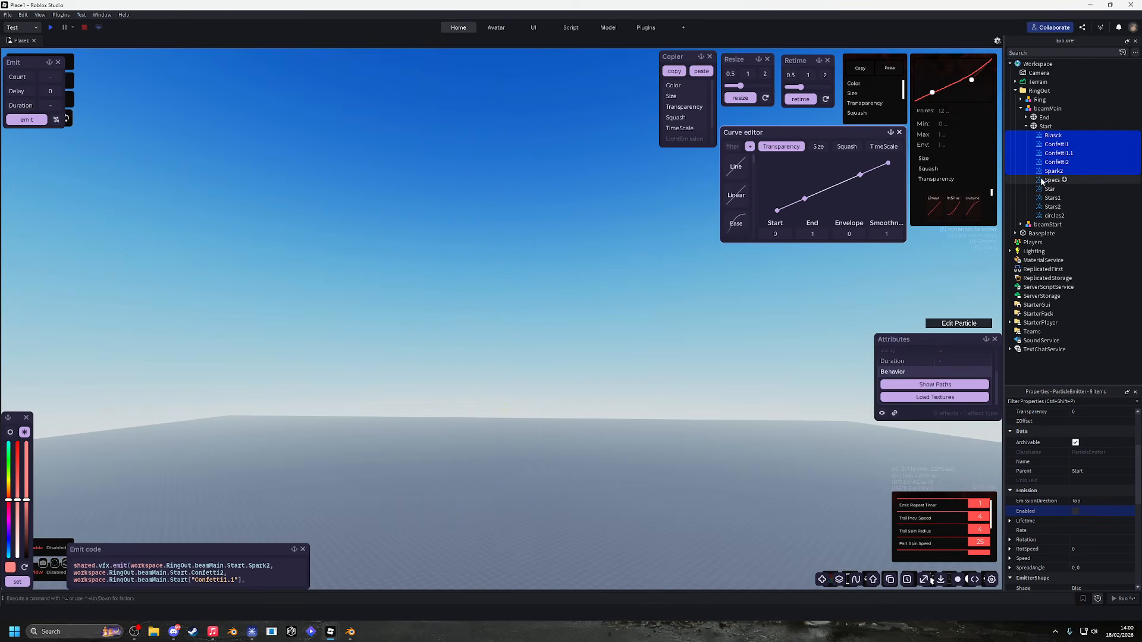
Emit the Specs emitter of beamMain's Start part to preview its glowing particles.
{"action": "left_click", "coordinate": [1050, 180]}
{"action": "left_click", "coordinate": [27, 120]}
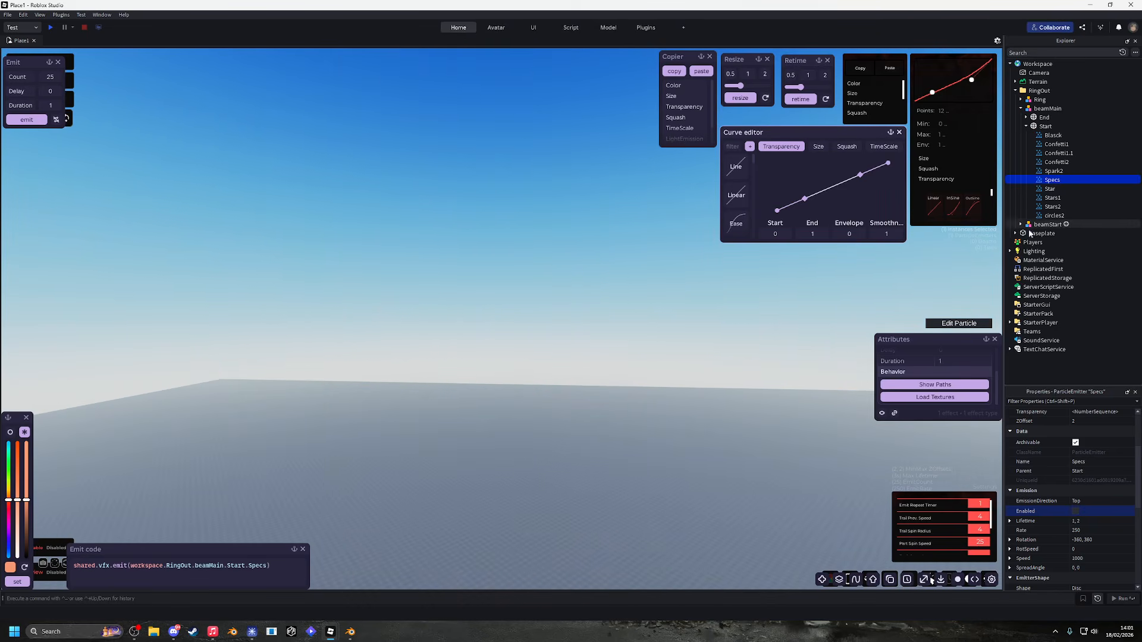
{"action": "left_click", "coordinate": [32, 122]}
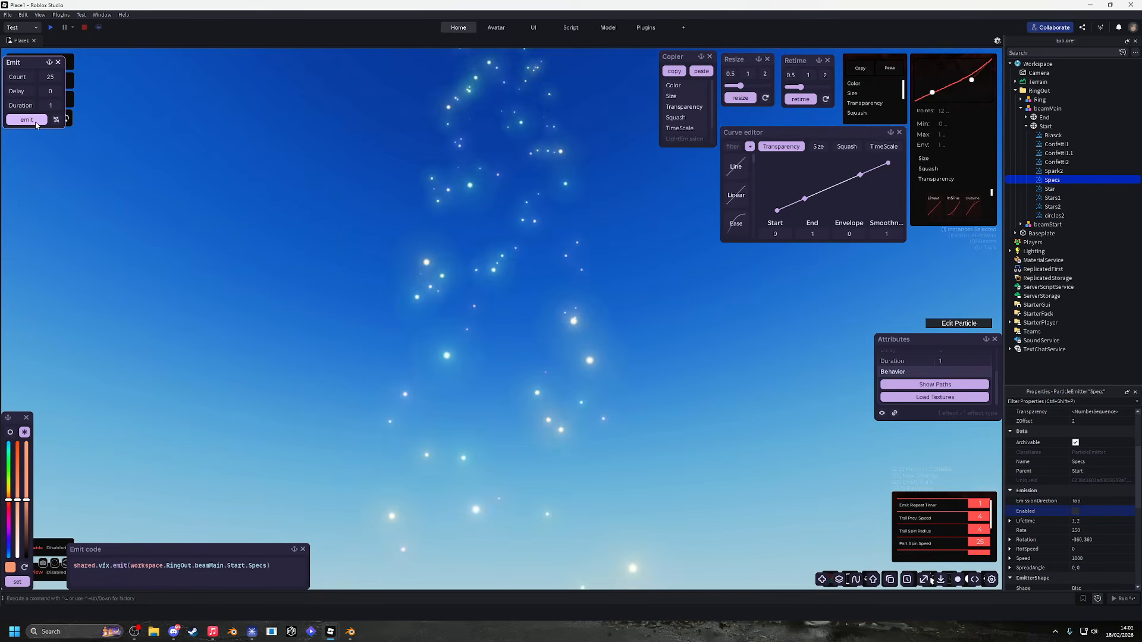
Inspect the color sequence and emitter shape settings of the Specs emitter and emit it again.
{"action": "scroll", "coordinate": [1070, 476], "scroll_direction": "up", "scroll_amount": 3}
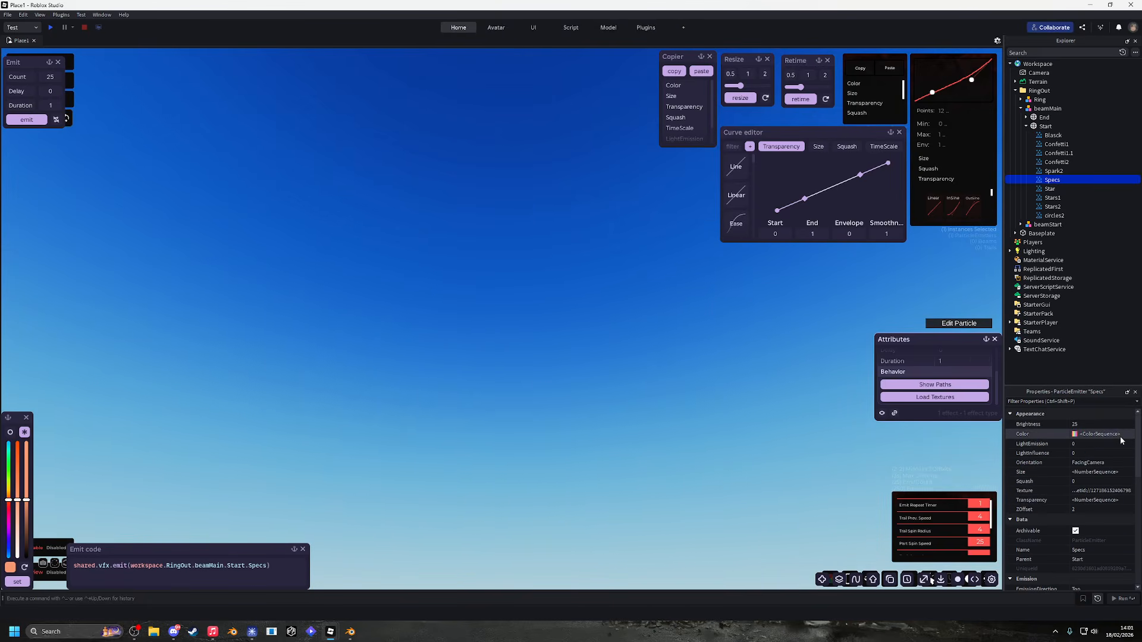
{"action": "left_click", "coordinate": [1094, 433]}
{"action": "left_click", "coordinate": [798, 356]}
{"action": "scroll", "coordinate": [1023, 452], "scroll_direction": "down", "scroll_amount": 10}
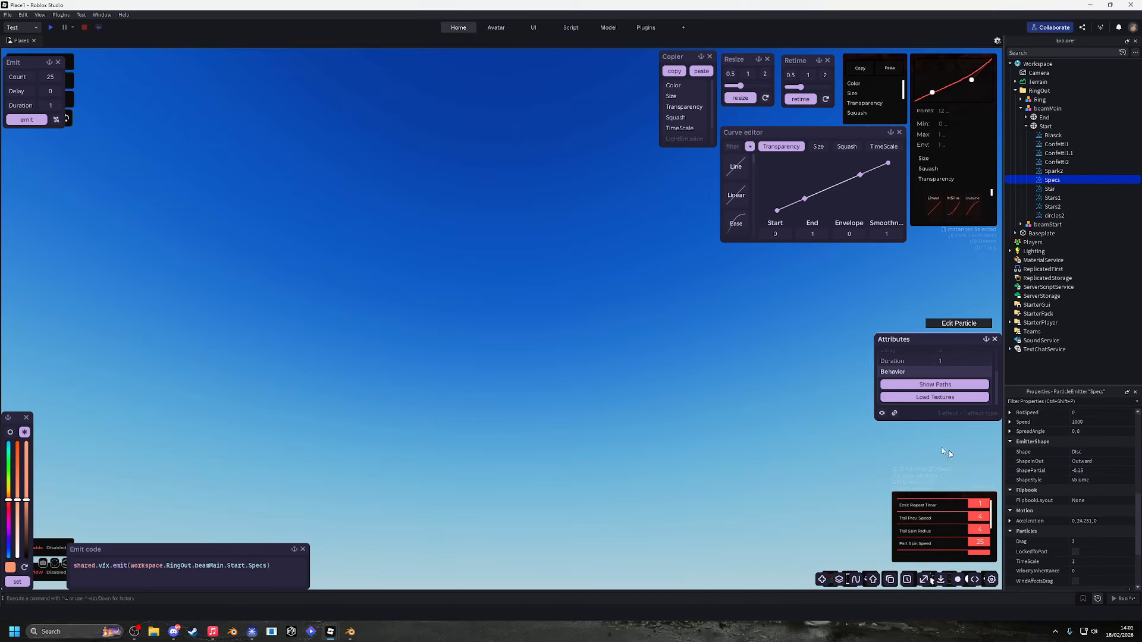
{"action": "left_click", "coordinate": [27, 120]}
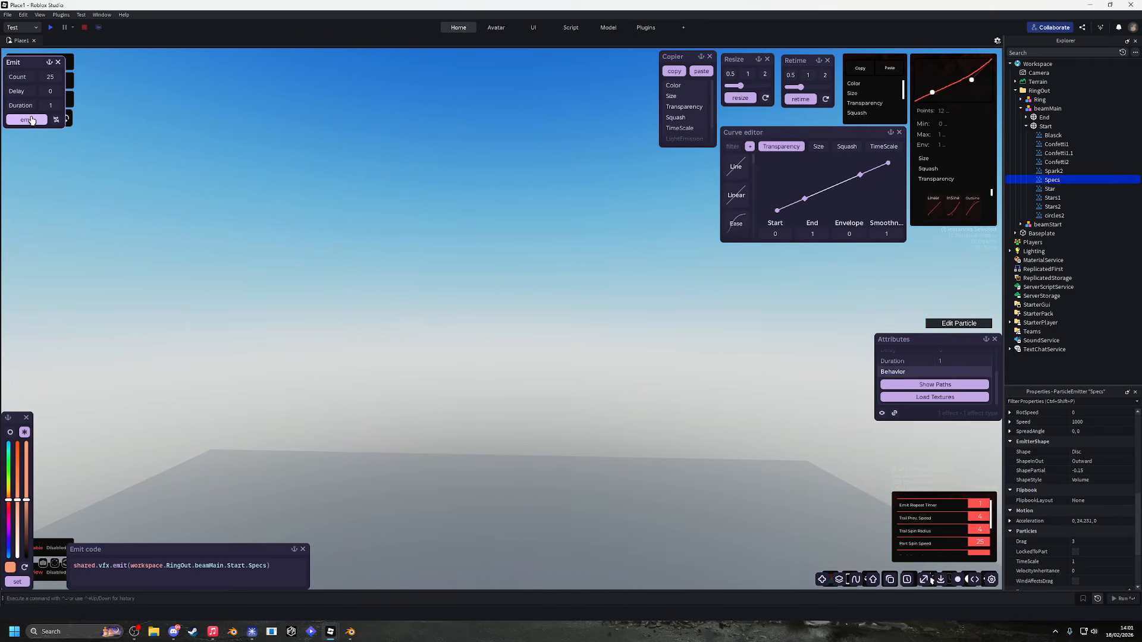
{"action": "left_click", "coordinate": [27, 119]}
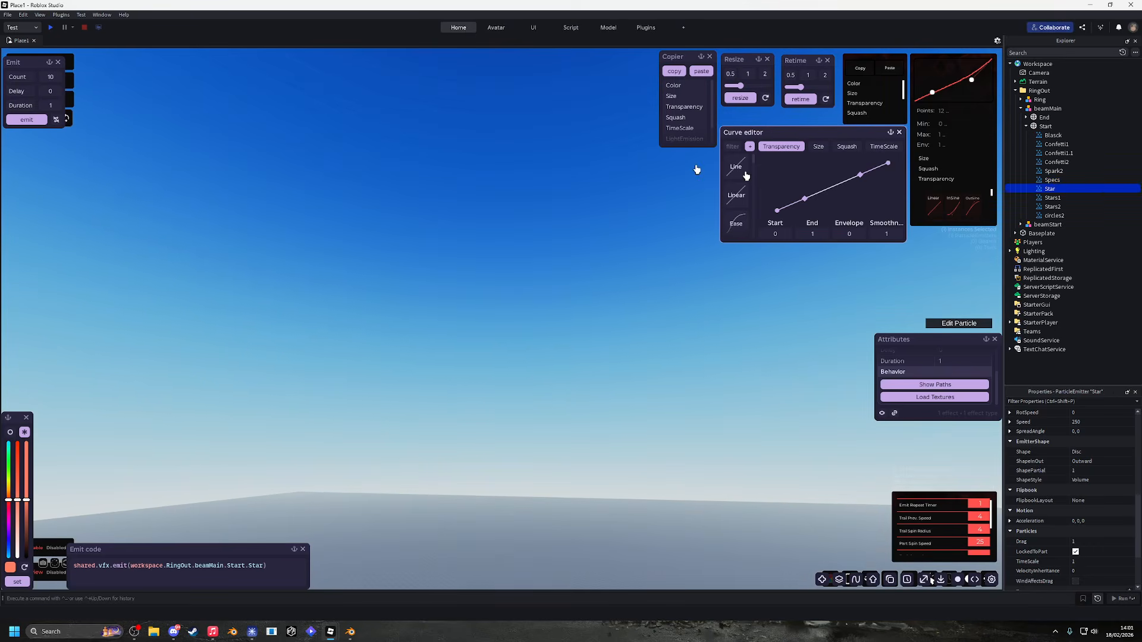
Emit the Star emitter once and review the appearance and emission properties of the Specs emitter for comparison.
{"action": "left_click", "coordinate": [30, 120]}
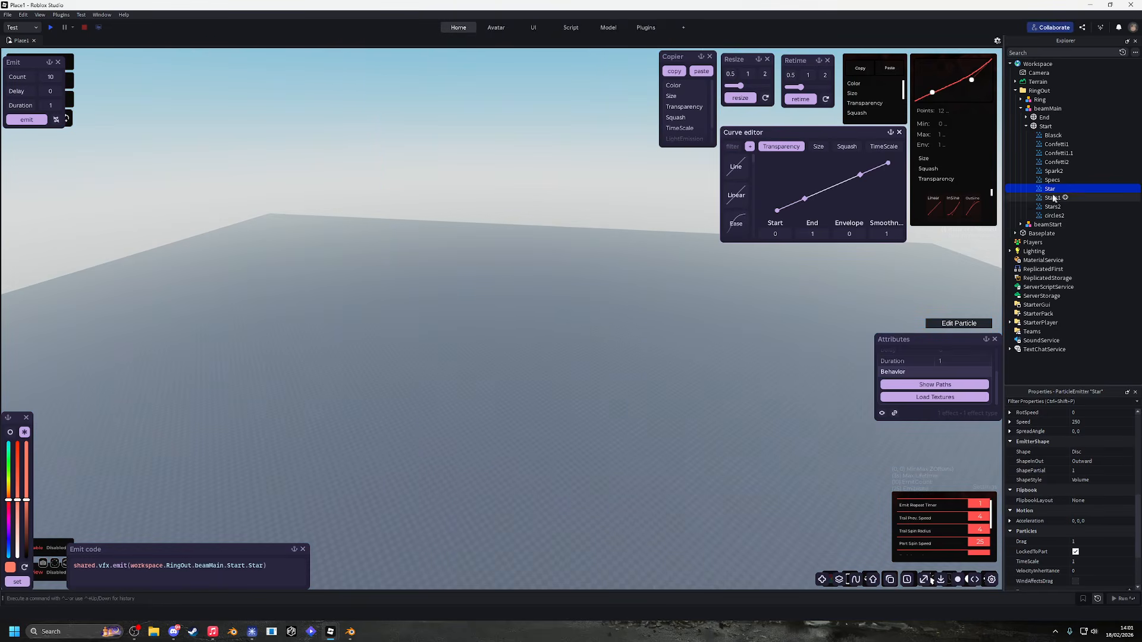
{"action": "left_click", "coordinate": [1052, 179]}
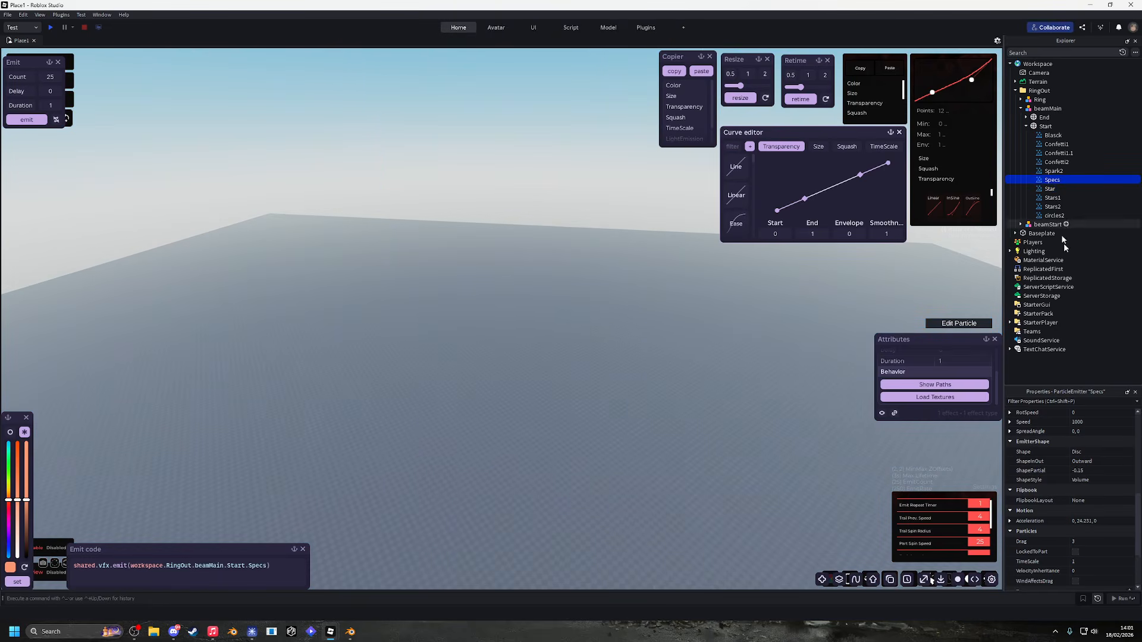
{"action": "scroll", "coordinate": [1081, 531], "scroll_direction": "up", "scroll_amount": 3}
{"action": "scroll", "coordinate": [1050, 437], "scroll_direction": "down", "scroll_amount": 3}
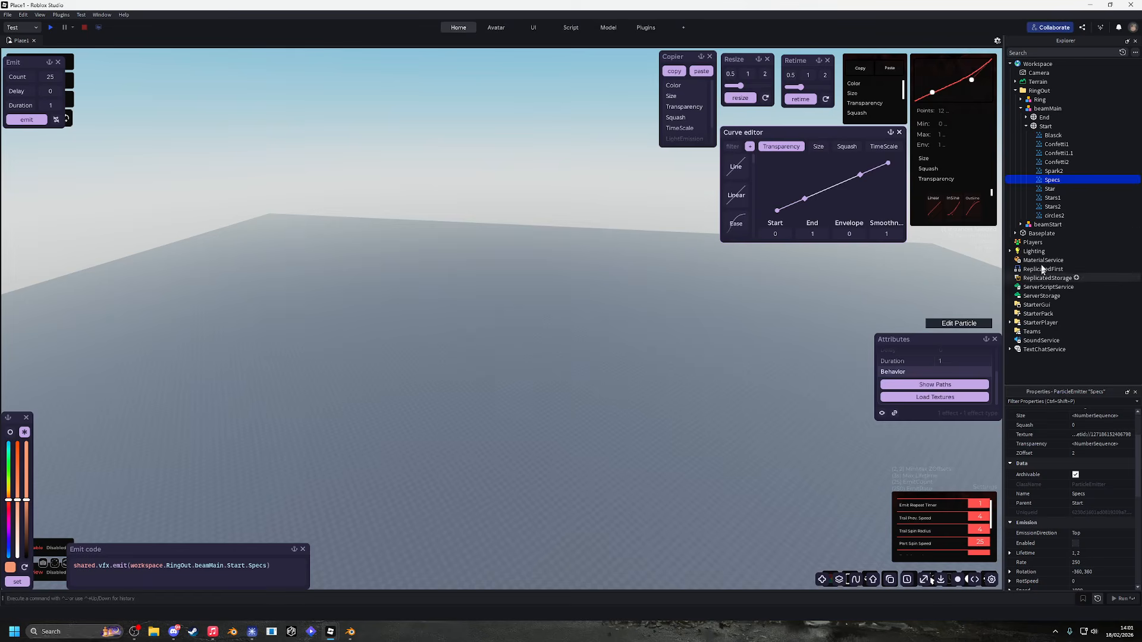
{"action": "scroll", "coordinate": [1095, 524], "scroll_direction": "down", "scroll_amount": 2}
Return to the Star emitter and emit it twice to examine the twinkling stars.
{"action": "left_click", "coordinate": [1049, 189]}
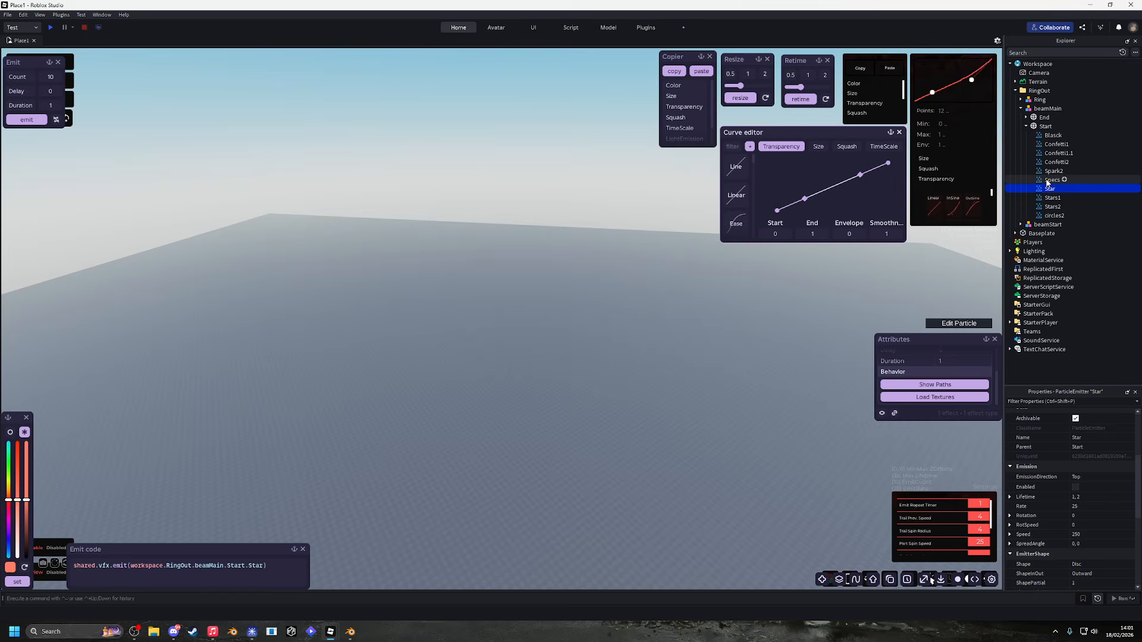
{"action": "key", "text": "Up"}
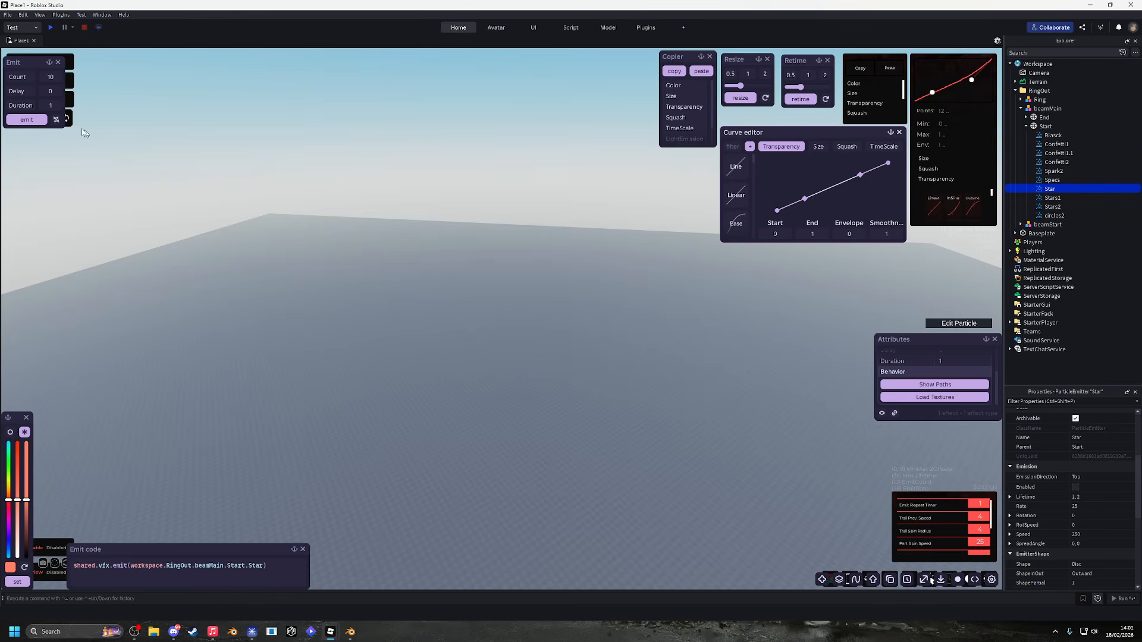
{"action": "left_click", "coordinate": [27, 119]}
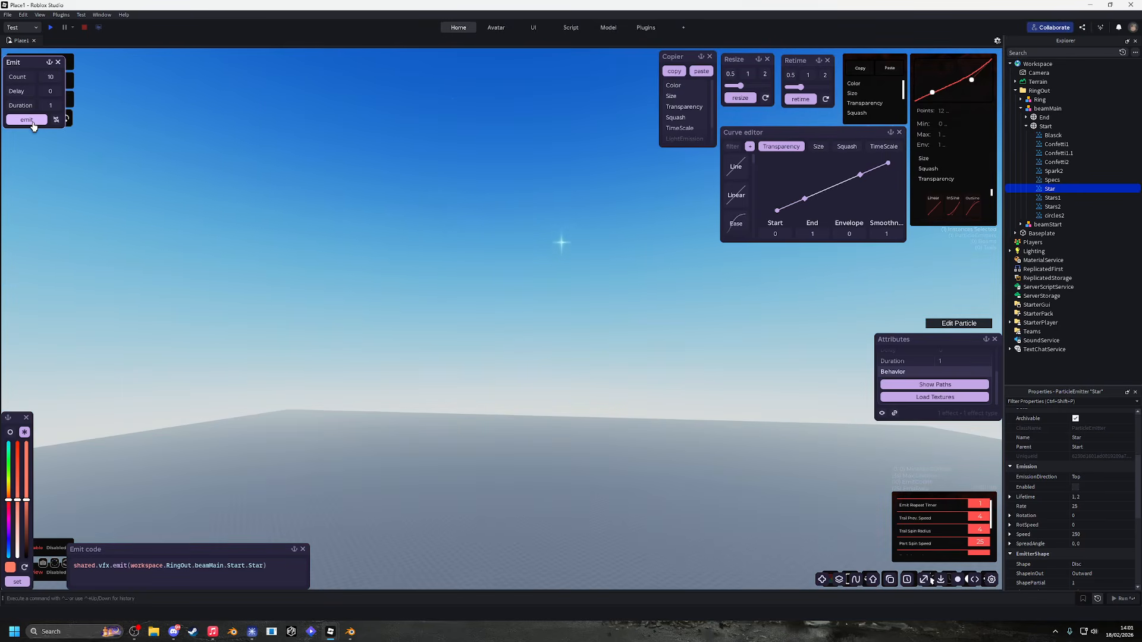
{"action": "left_click", "coordinate": [33, 123]}
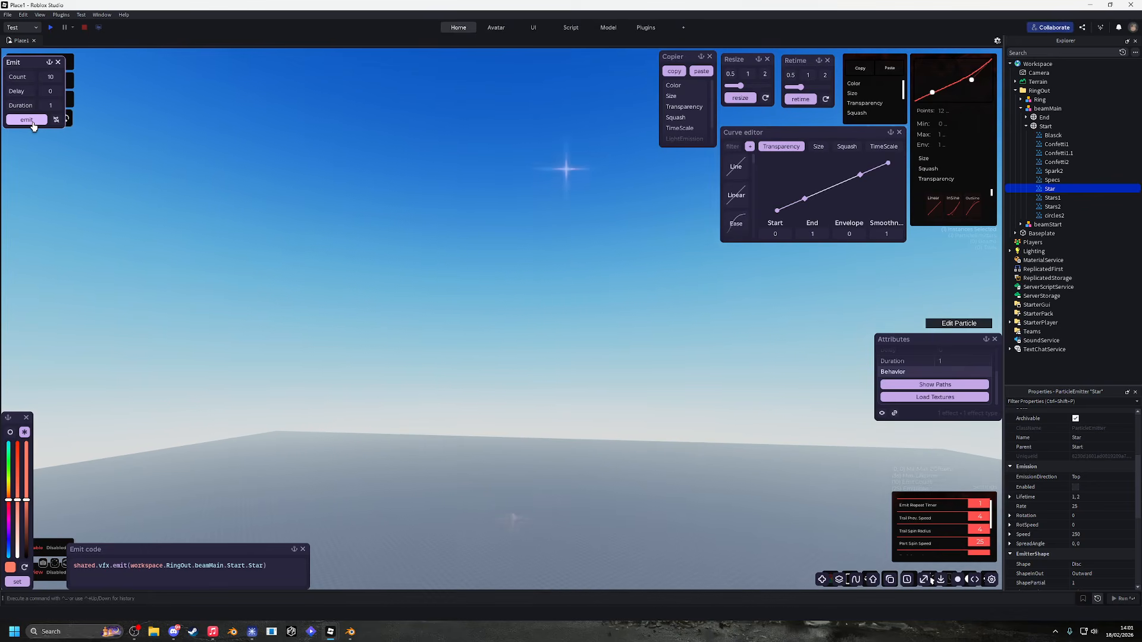
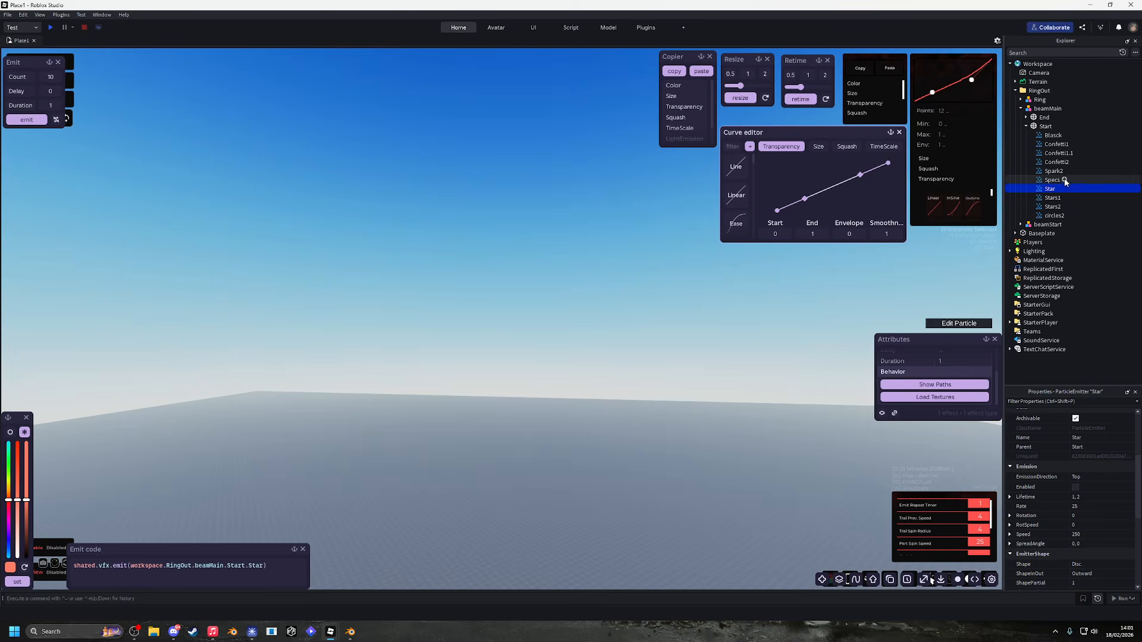
Emit the Stars1 and Stars2 emitters together.
{"action": "left_click", "coordinate": [1052, 144], "text": "shift"}
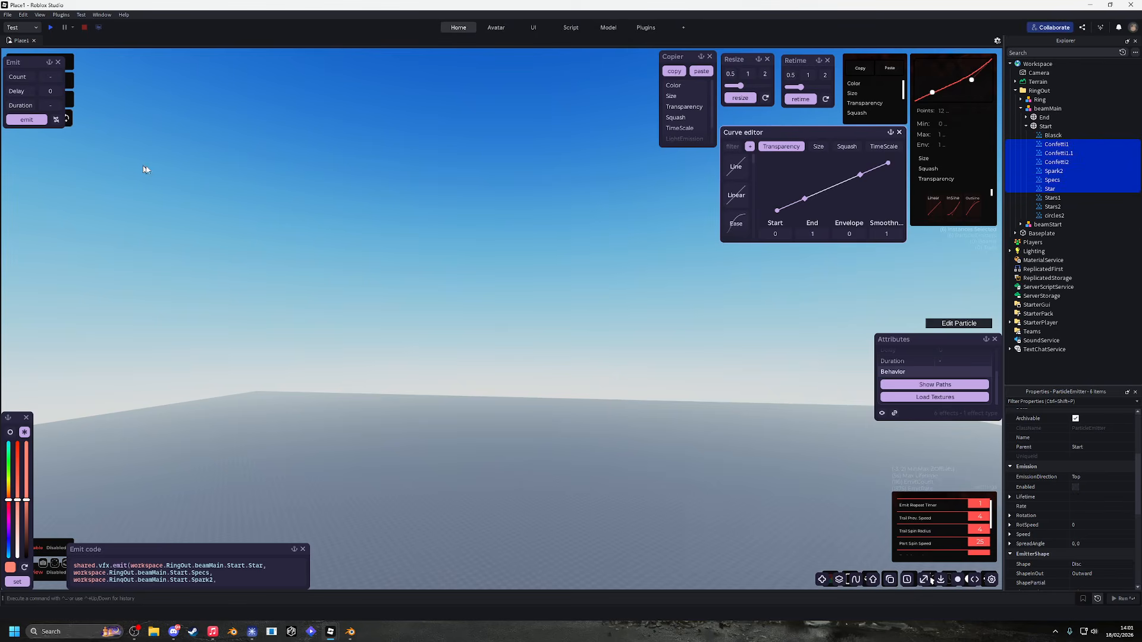
{"action": "left_click", "coordinate": [1052, 198]}
{"action": "left_click", "coordinate": [27, 120]}
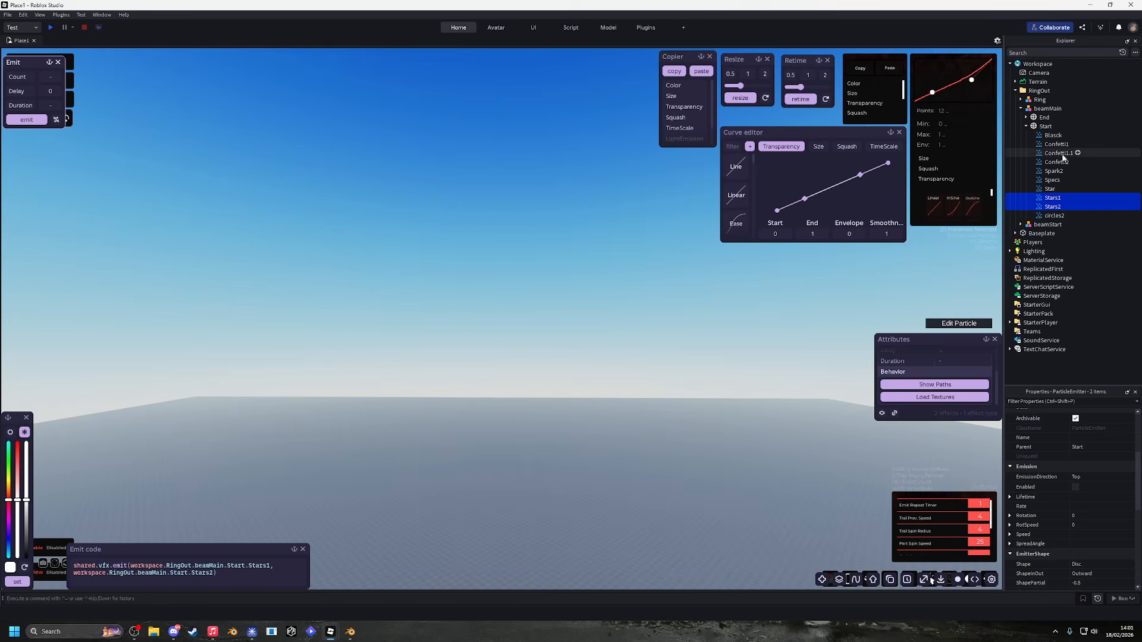
Emit the circles2 emitter and review its emission and emitter shape properties.
{"action": "left_click", "coordinate": [1050, 216]}
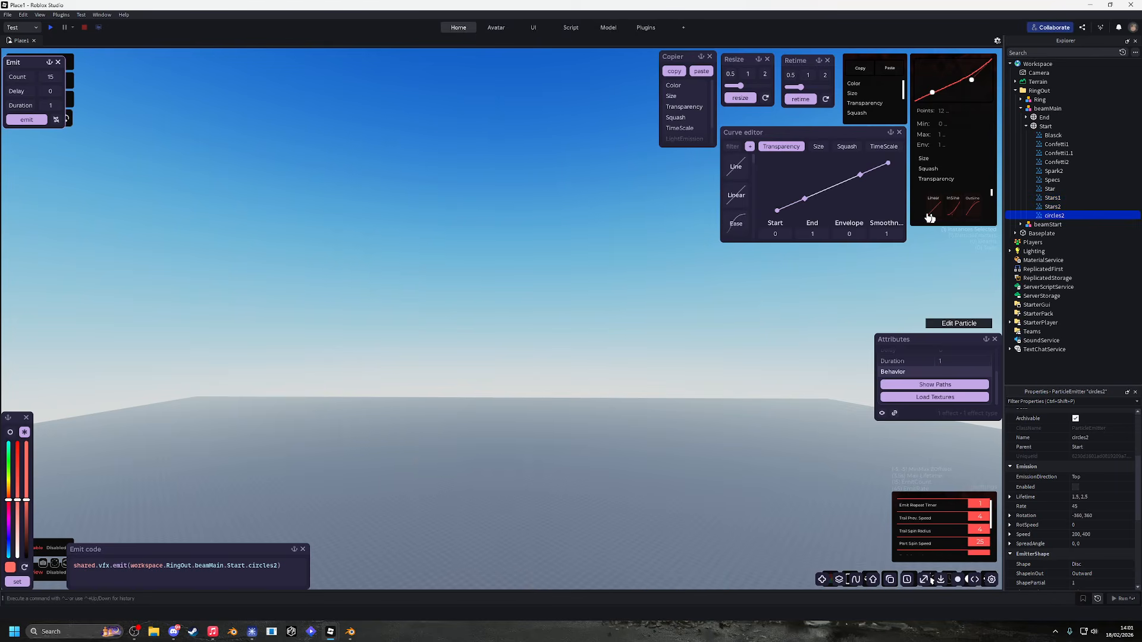
{"action": "left_click", "coordinate": [27, 119]}
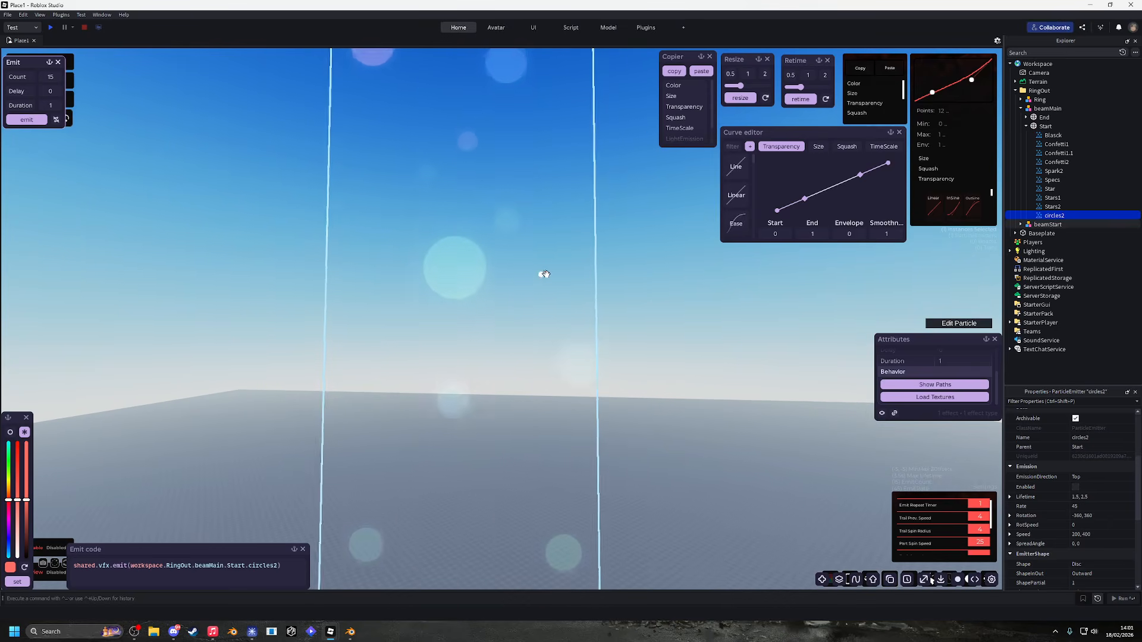
{"action": "scroll", "coordinate": [1100, 491], "scroll_direction": "down", "scroll_amount": 3}
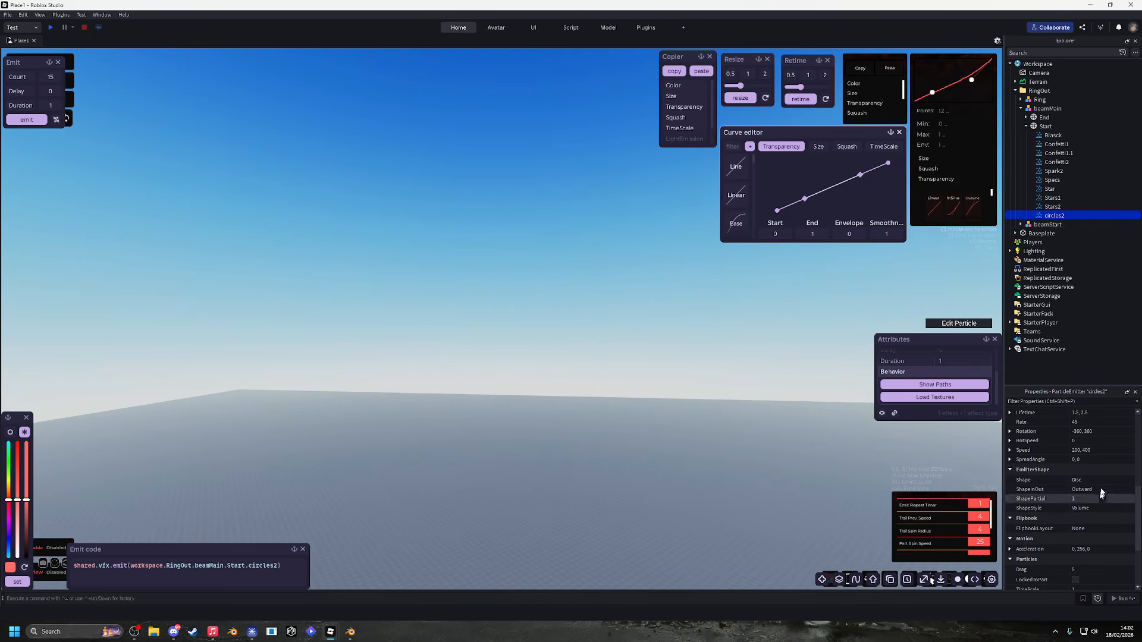
{"action": "scroll", "coordinate": [1068, 478], "scroll_direction": "up", "scroll_amount": 3}
{"action": "left_click", "coordinate": [43, 124]}
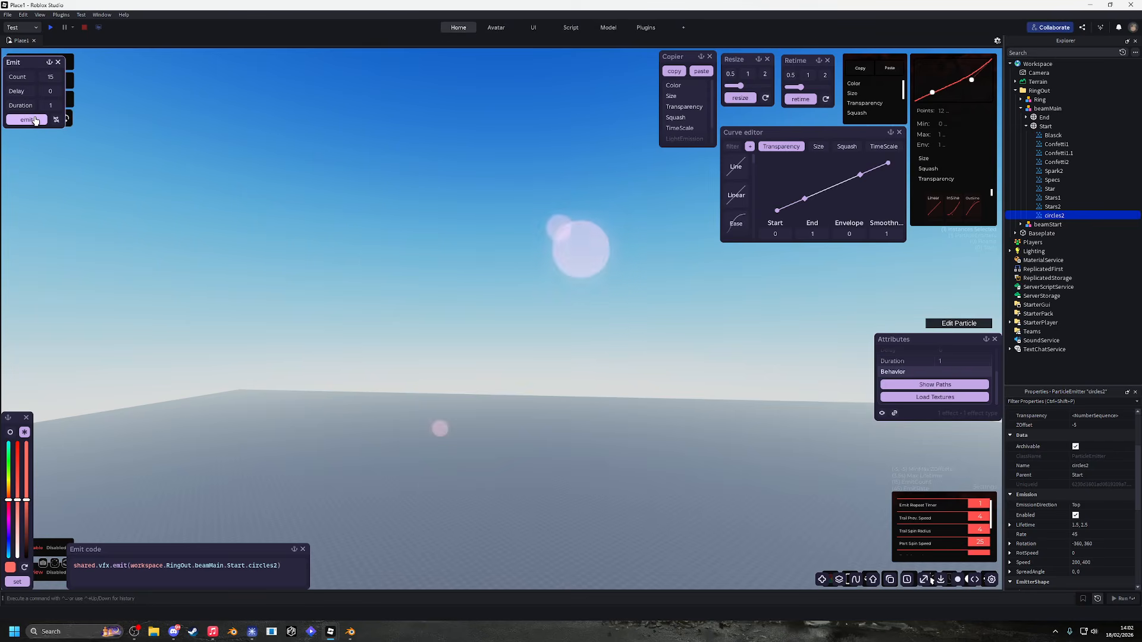
Replay the circles2 emission twice to examine the rising circles.
{"action": "right_click_drag", "start_coordinate": [595, 250], "coordinate": [571, 242]}
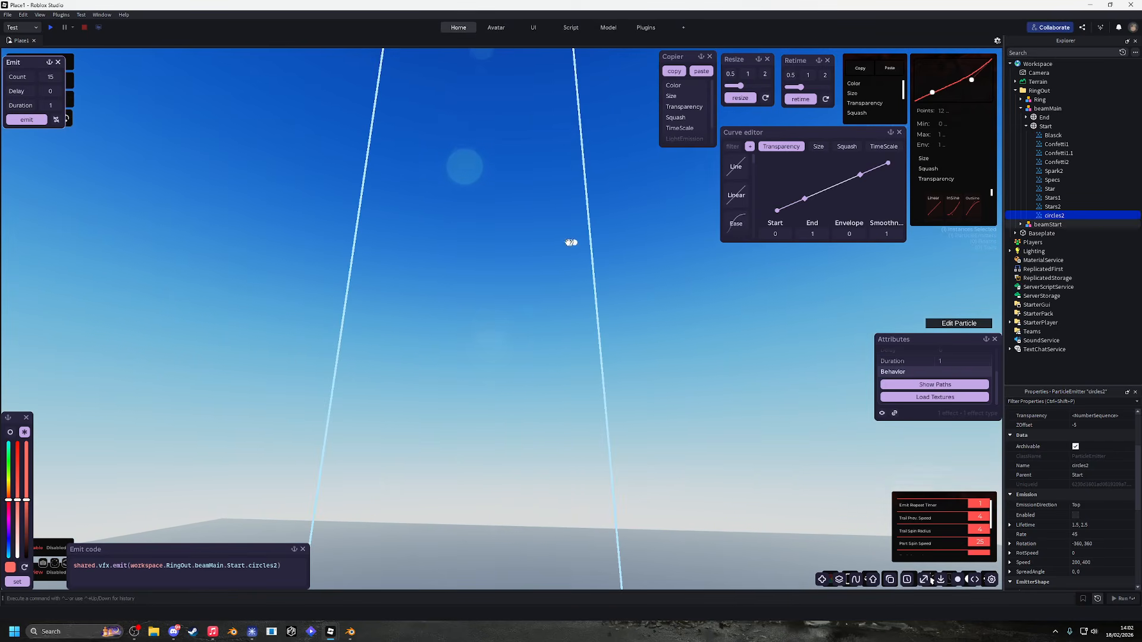
{"action": "left_click", "coordinate": [32, 122]}
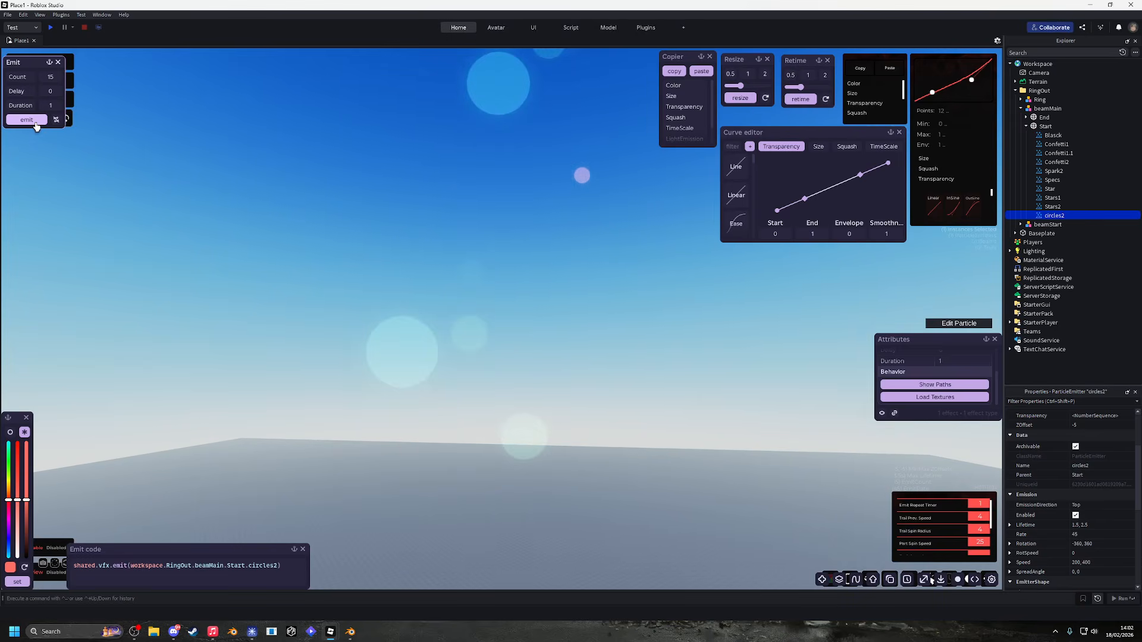
{"action": "left_click", "coordinate": [36, 123]}
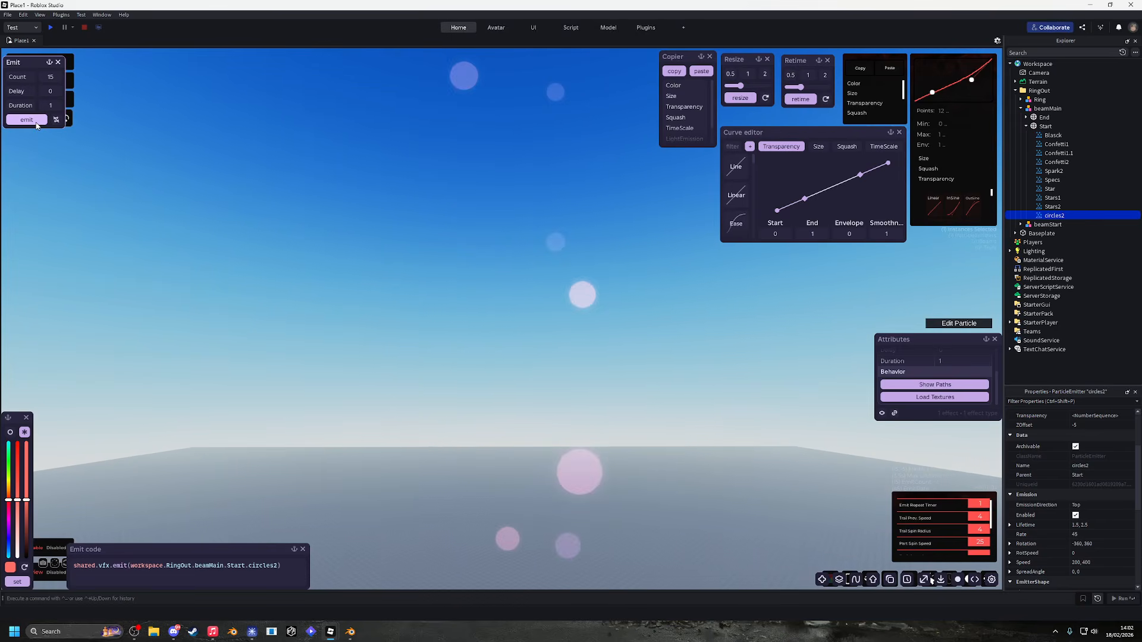
{"action": "right_click_drag", "start_coordinate": [36, 123], "coordinate": [36, 122]}
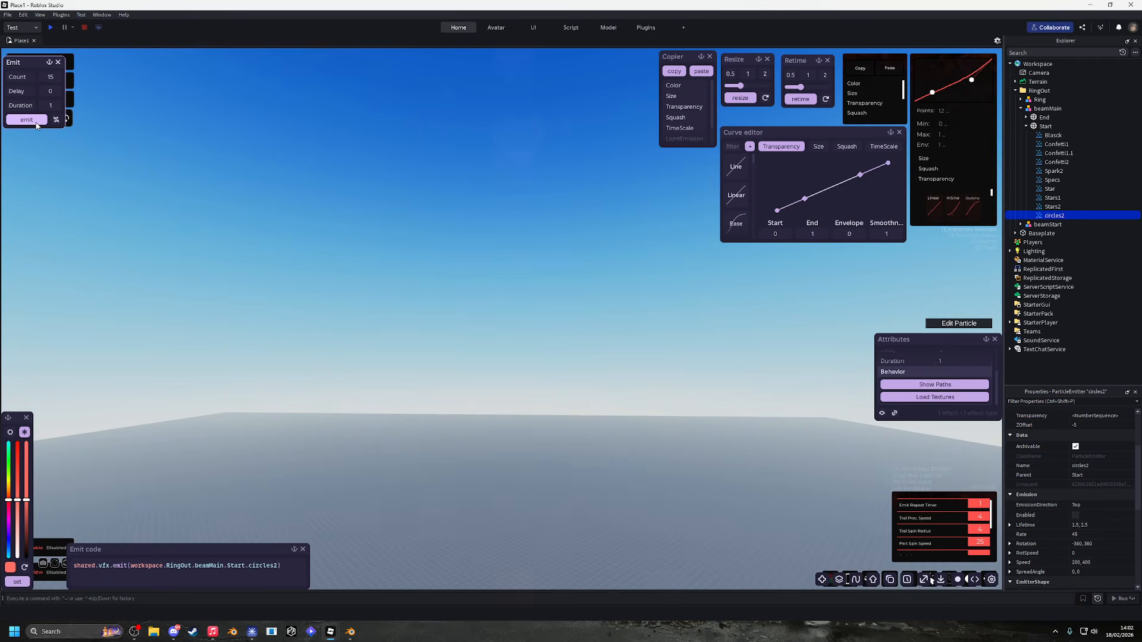
Collapse the beamMain model and emit the Ring model several times to preview its effect.
{"action": "left_click", "coordinate": [1021, 109]}
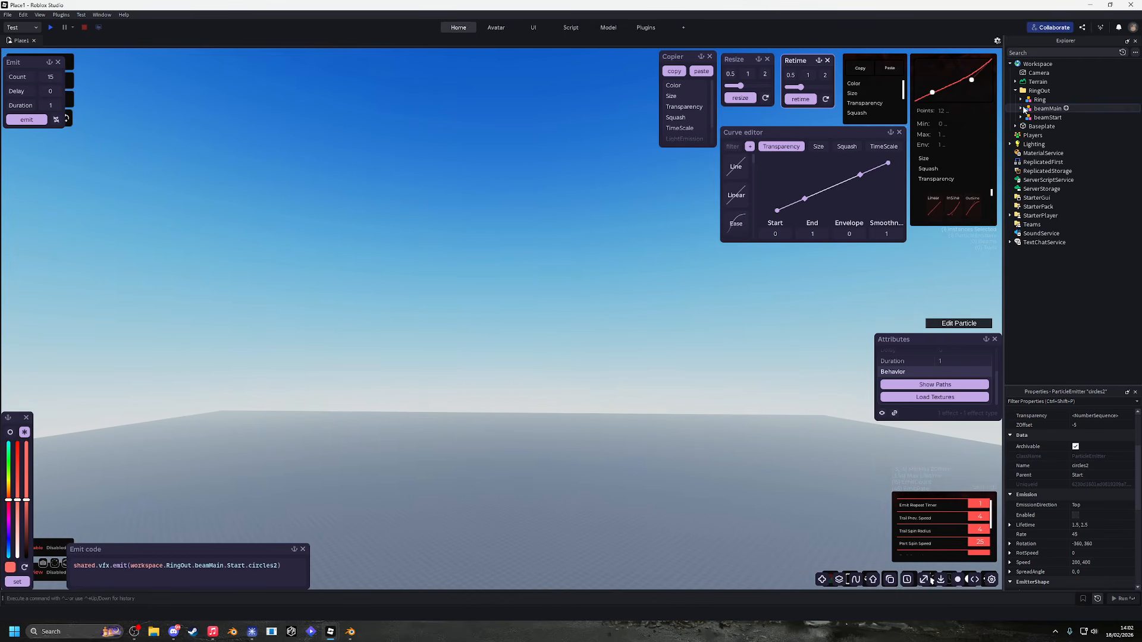
{"action": "left_click", "coordinate": [1040, 99]}
{"action": "key", "text": "f"}
{"action": "left_click", "coordinate": [37, 124]}
{"action": "right_click_drag", "start_coordinate": [37, 124], "coordinate": [39, 124]}
{"action": "left_click", "coordinate": [38, 123]}
{"action": "key", "text": "s"}
{"action": "left_click", "coordinate": [38, 124]}
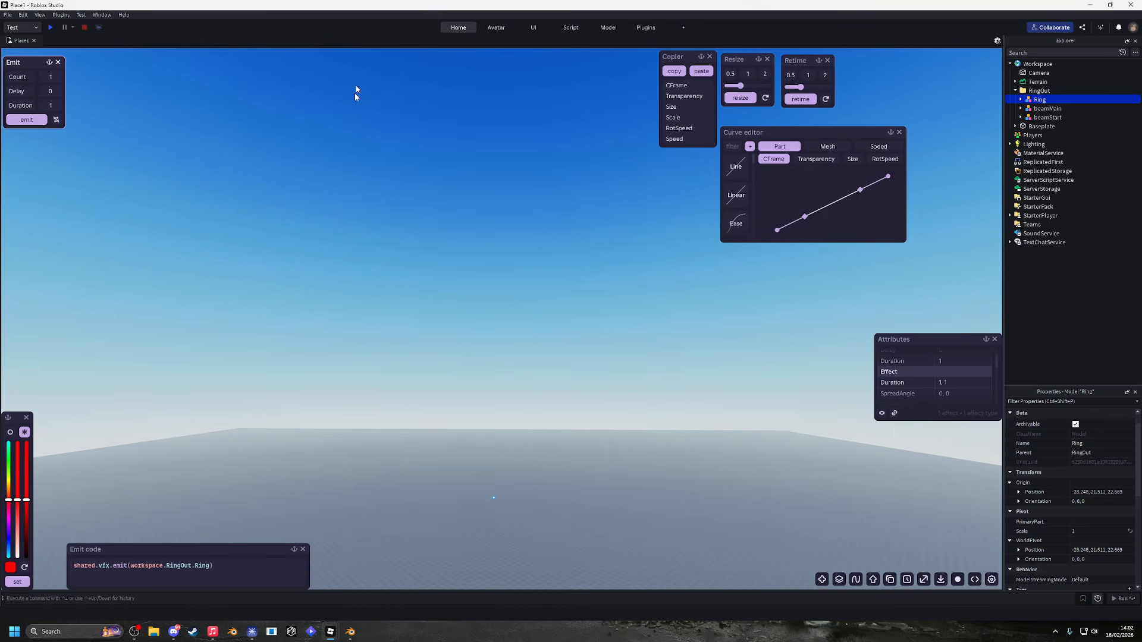
Emit the Ring model once more to preview its ring mesh.
{"action": "left_click", "coordinate": [461, 28]}
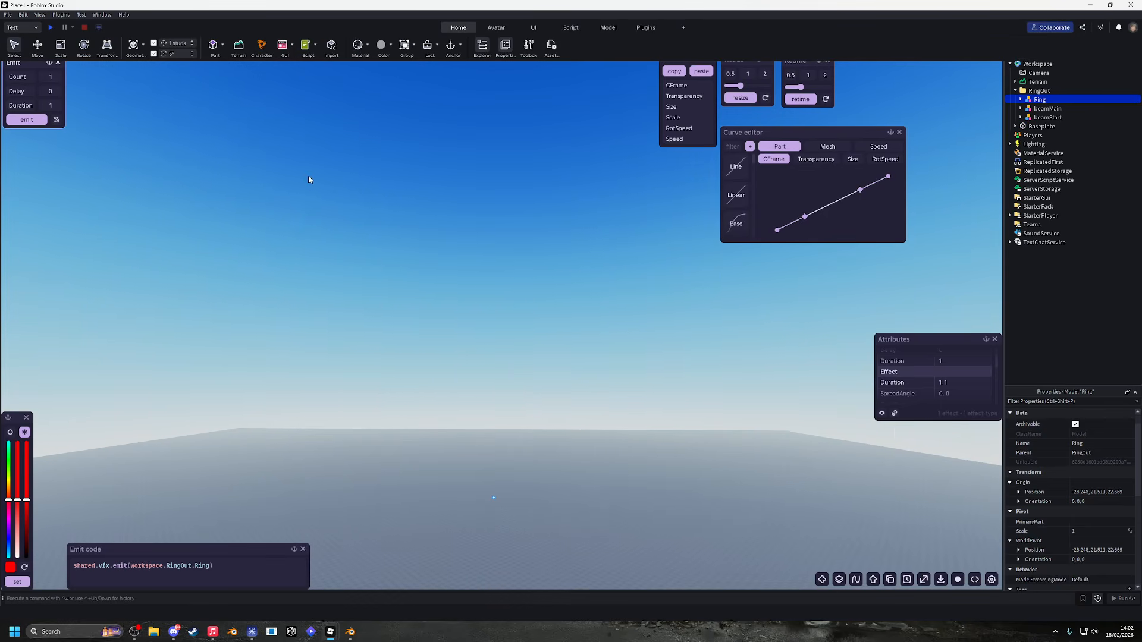
{"action": "left_click", "coordinate": [30, 119]}
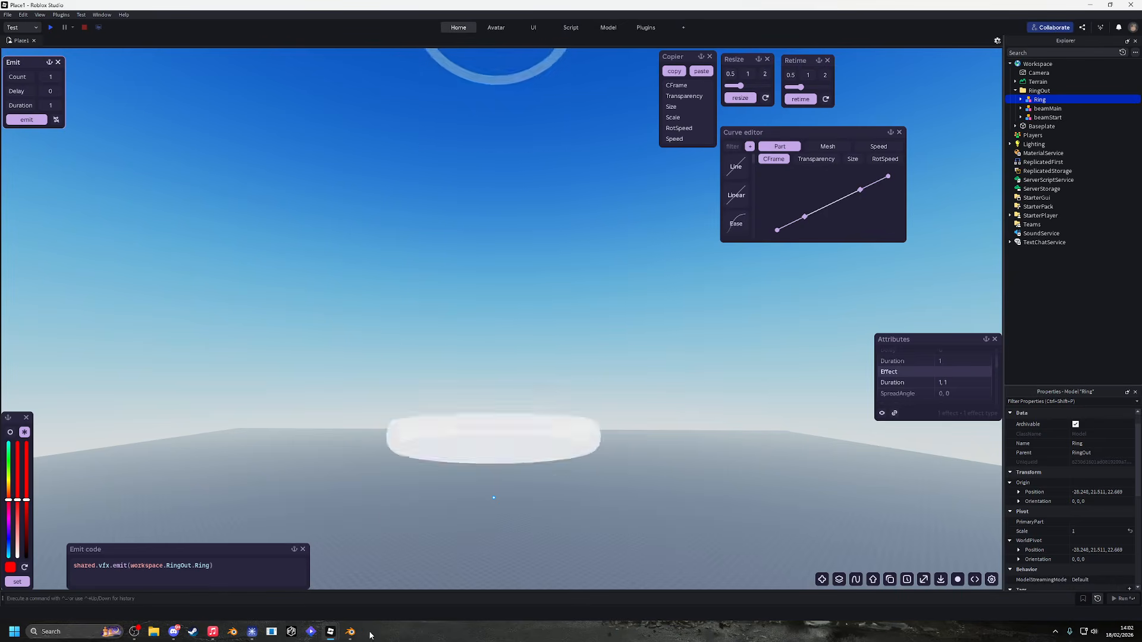
Switch to Blender and add a torus around the cylinder, scaled up about 11.28 times.
{"action": "left_click", "coordinate": [349, 631]}
{"action": "left_click", "coordinate": [529, 414]}
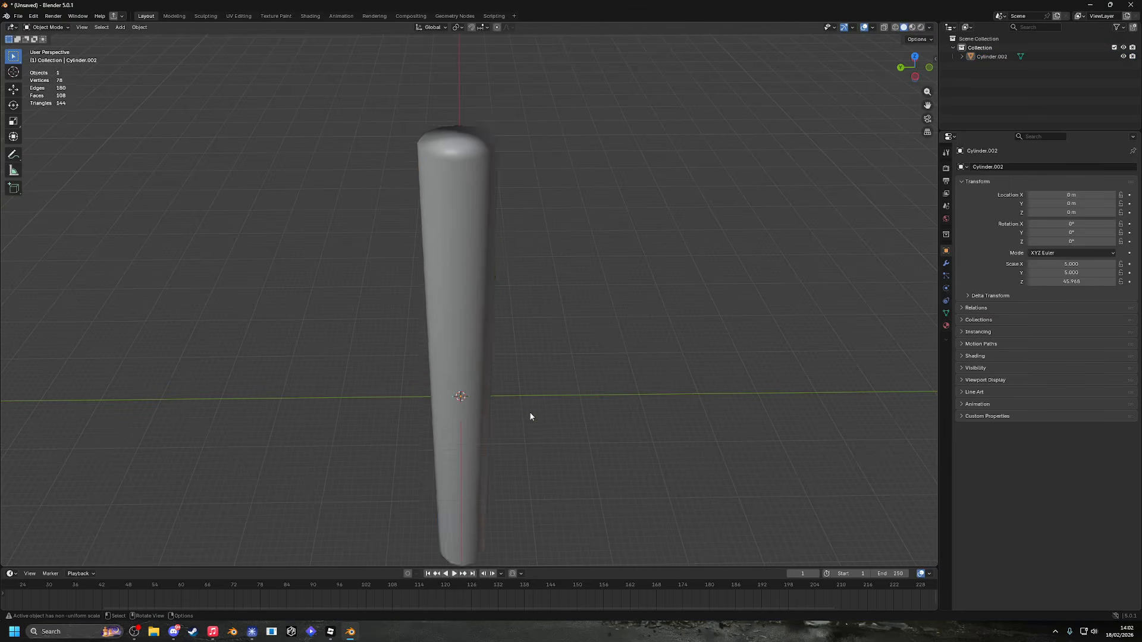
{"action": "scroll", "coordinate": [530, 416], "scroll_direction": "up", "scroll_amount": 2}
{"action": "key", "text": "shift+a"}
{"action": "left_click", "coordinate": [532, 418]}
{"action": "type", "text": "tor"}
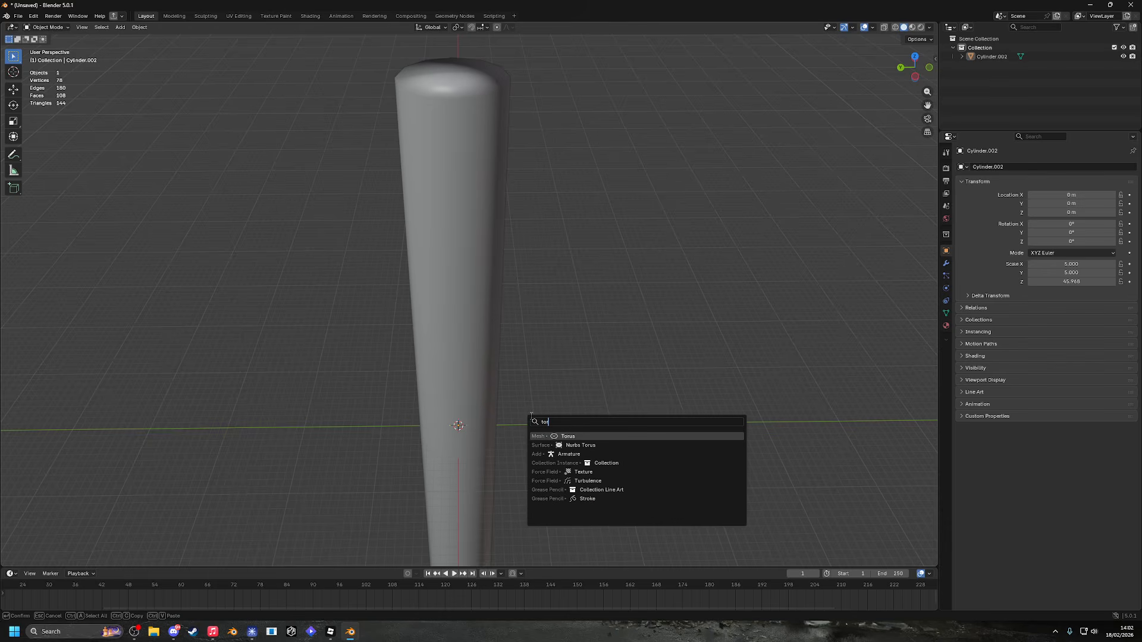
{"action": "key", "text": "Return"}
{"action": "key", "text": "s"}
{"action": "left_click", "coordinate": [624, 421]}
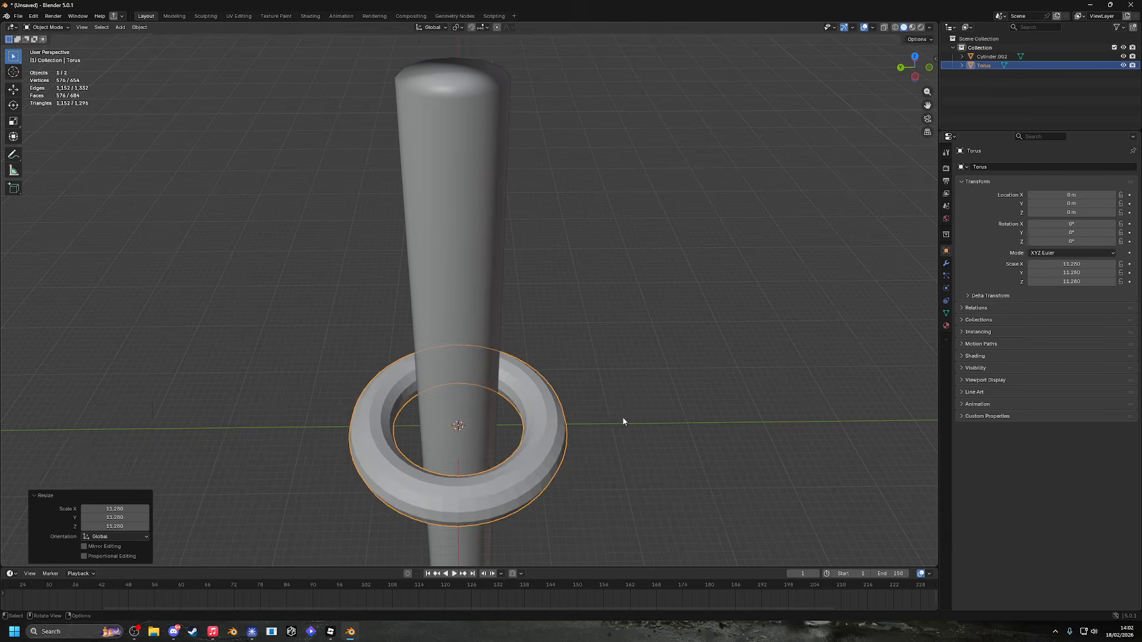
Undo the torus's scaling and its creation.
{"action": "scroll", "coordinate": [548, 480], "scroll_direction": "up", "scroll_amount": 2}
{"action": "scroll", "coordinate": [429, 516], "scroll_direction": "down", "scroll_amount": 5}
{"action": "key", "text": "ctrl+z"}
{"action": "key", "text": "ctrl+z"}
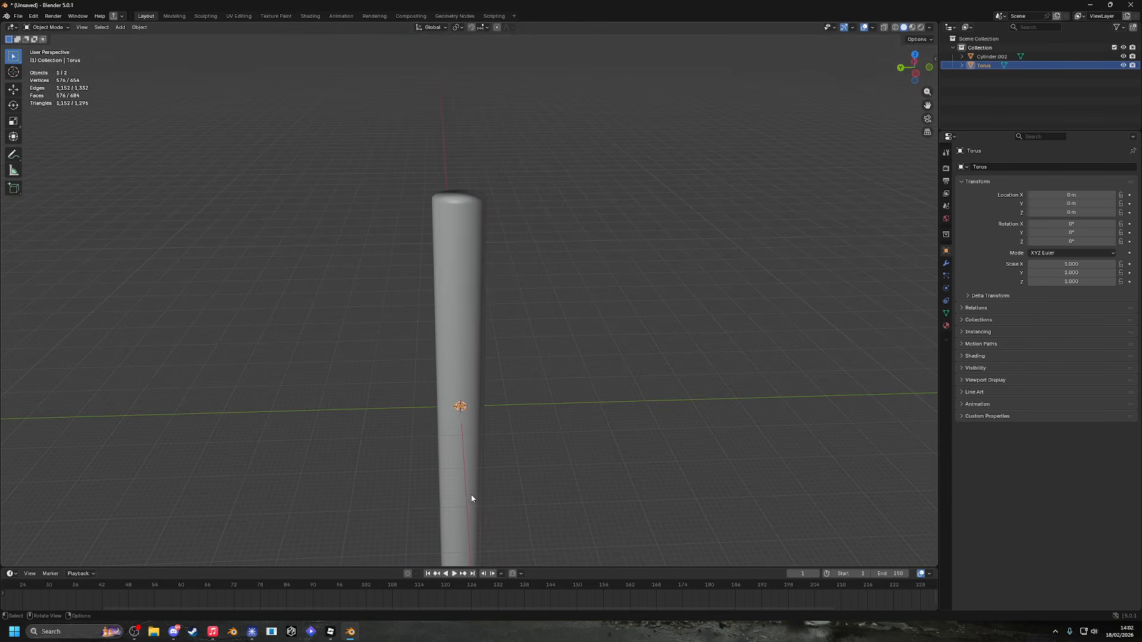
Try a torus at the origin with 15 major and 27 minor segments, and undo it.
{"action": "key", "text": "shift+a"}
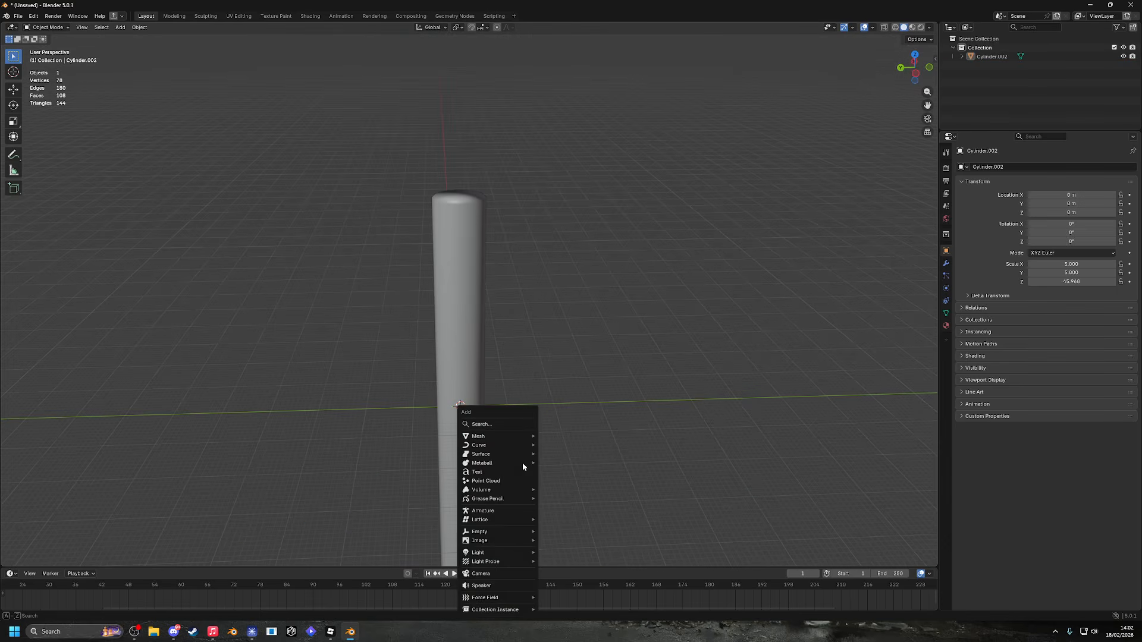
{"action": "left_click", "coordinate": [518, 424]}
{"action": "key", "text": "Return"}
{"action": "scroll", "coordinate": [472, 510], "scroll_direction": "up", "scroll_amount": 5}
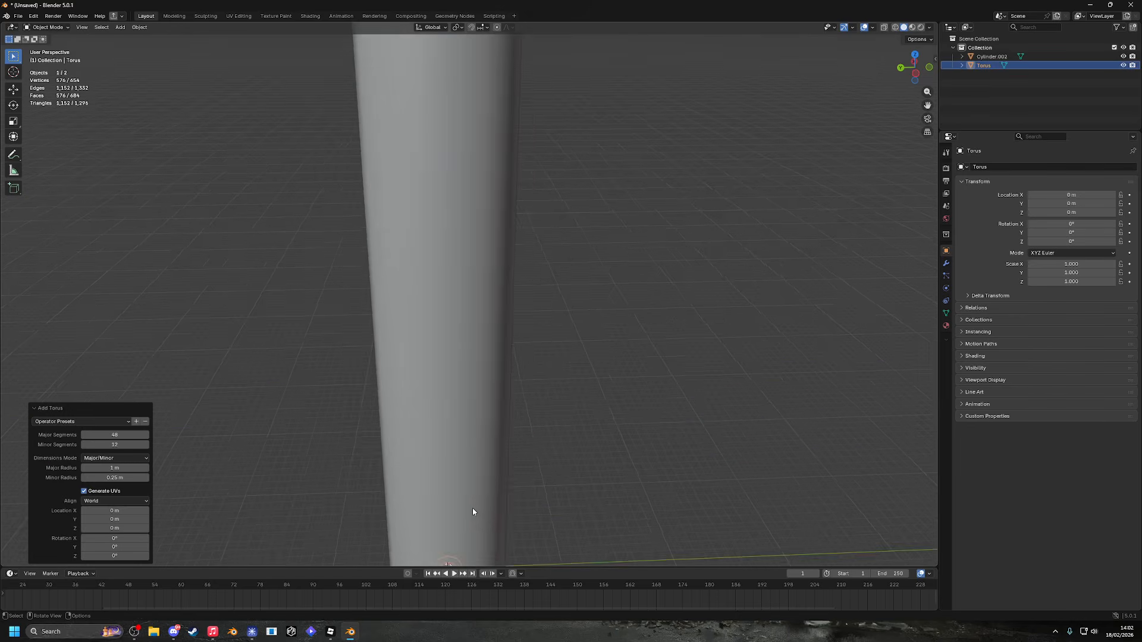
{"action": "middle_click_drag", "start_coordinate": [497, 487], "coordinate": [475, 367], "text": "shift"}
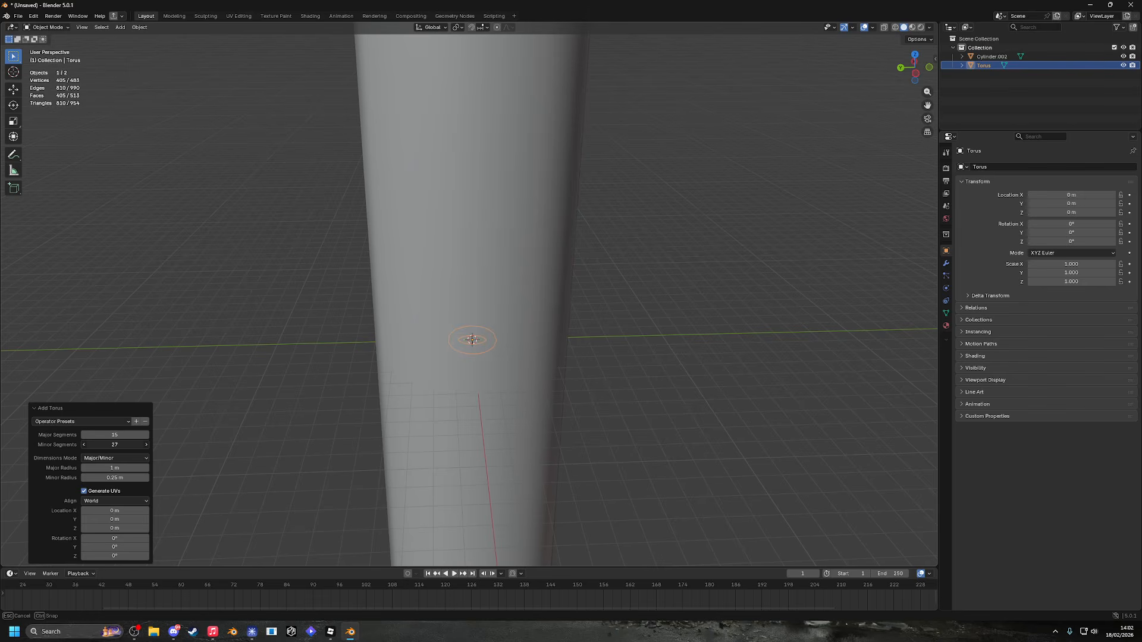
{"action": "scroll", "coordinate": [403, 430], "scroll_direction": "down", "scroll_amount": 1}
{"action": "key", "text": "ctrl+z"}
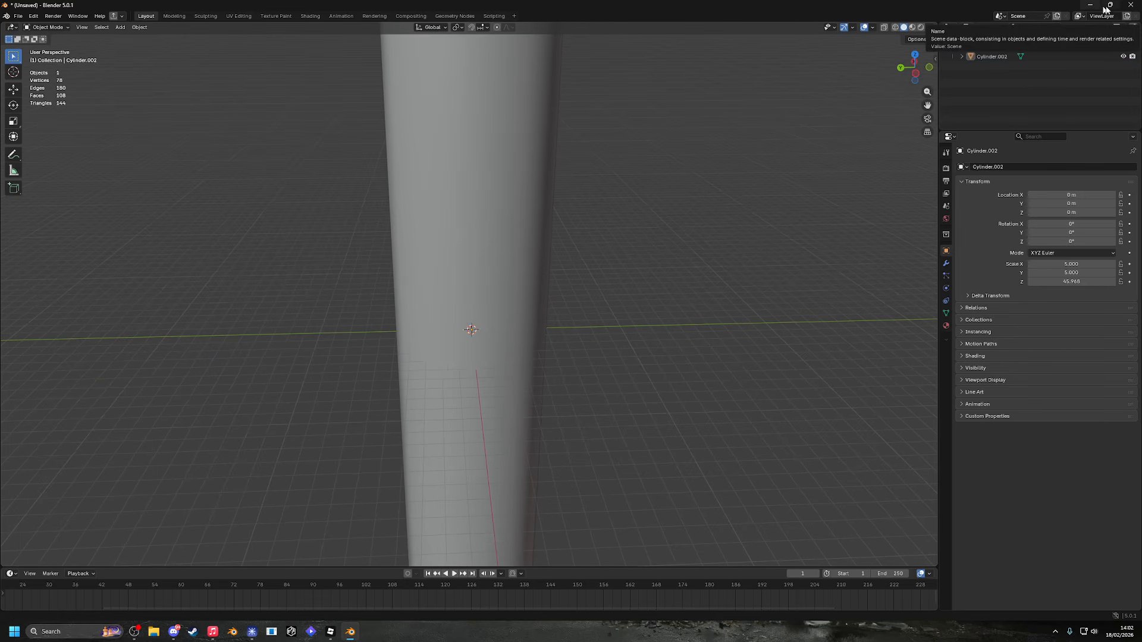
Close Blender without saving and emit the Ring model in Roblox Studio, viewing the rising rings.
{"action": "left_click", "coordinate": [1130, 4]}
{"action": "left_click", "coordinate": [574, 331]}
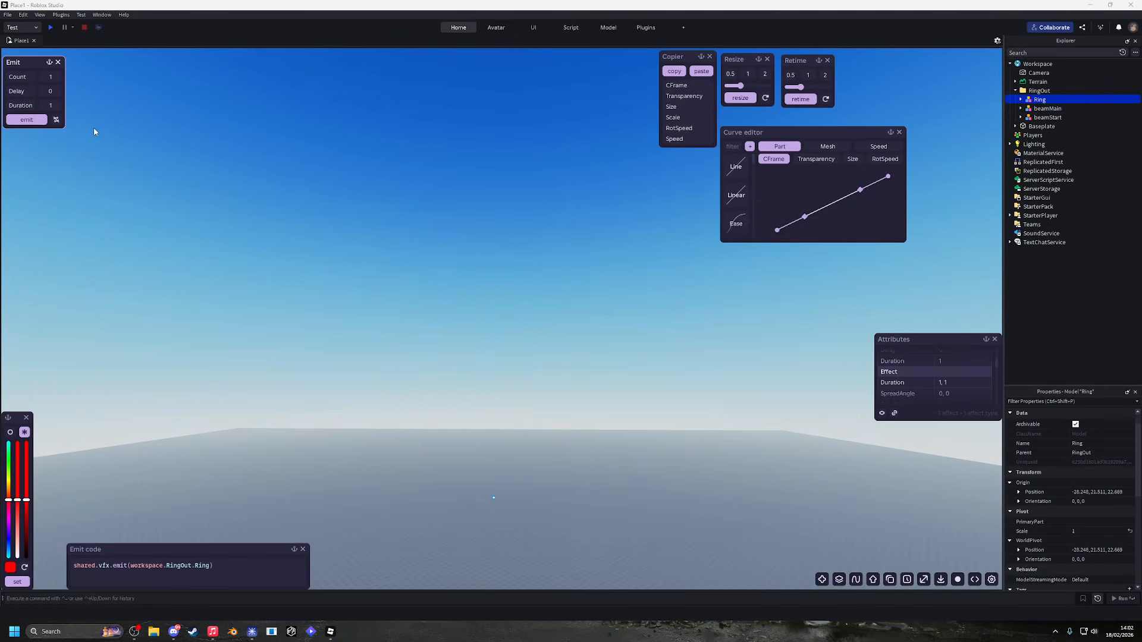
{"action": "left_click", "coordinate": [37, 121]}
{"action": "right_click_drag", "start_coordinate": [500, 381], "coordinate": [502, 311]}
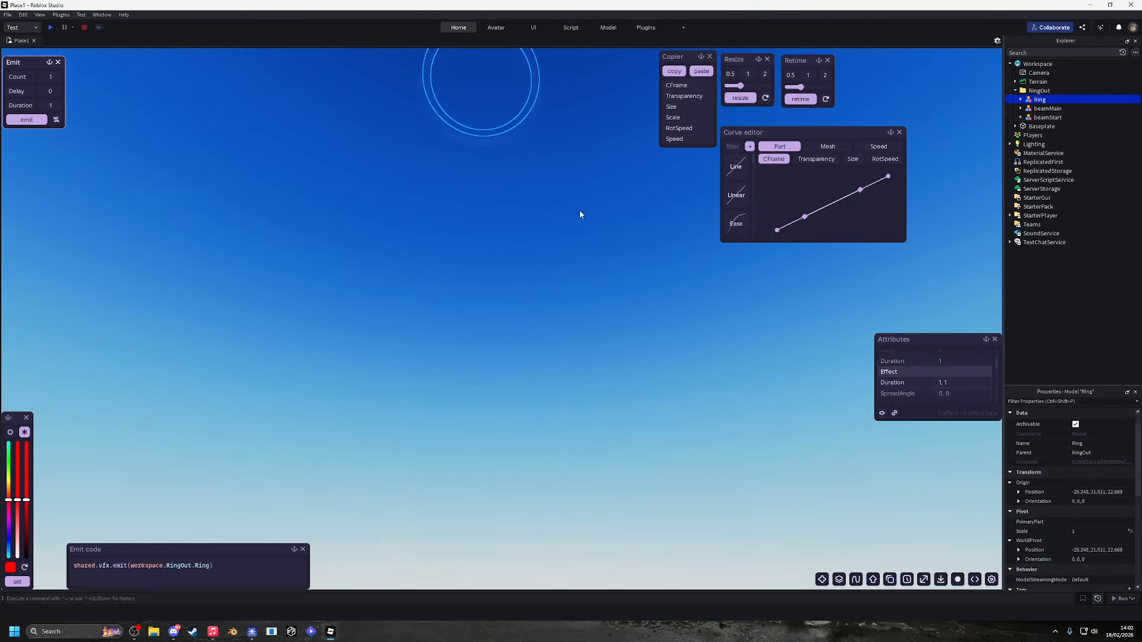
Search the Toolbox's MeshParts for "ring", look through the meshes and close the Toolbox.
{"action": "left_click", "coordinate": [465, 32]}
{"action": "left_click", "coordinate": [549, 46]}
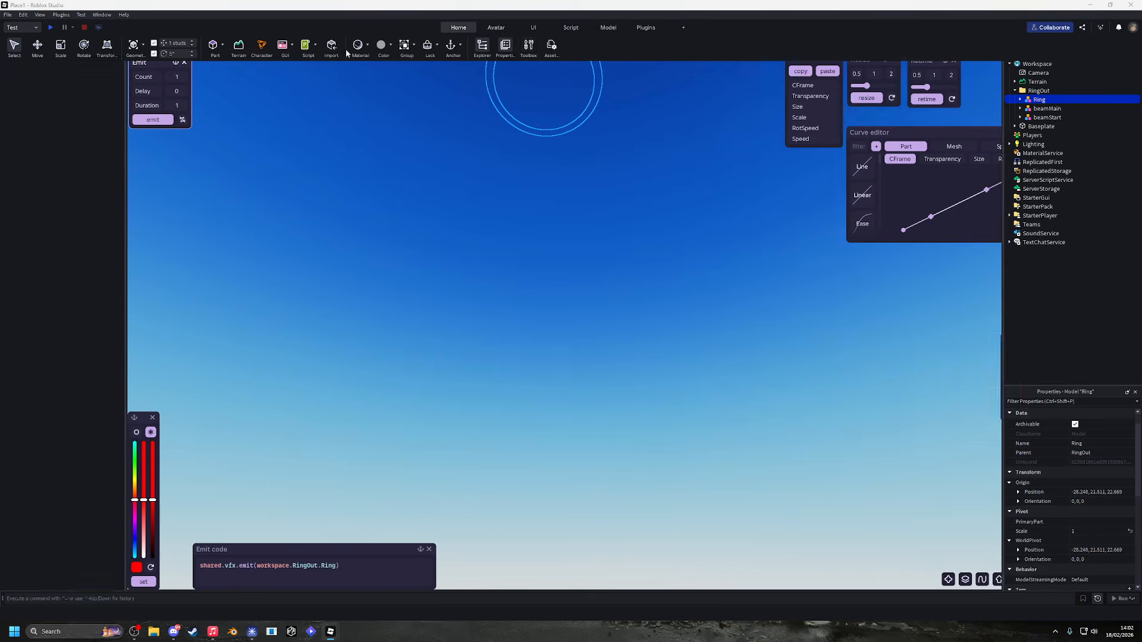
{"action": "left_click", "coordinate": [25, 75]}
{"action": "left_click", "coordinate": [16, 55]}
{"action": "left_click", "coordinate": [25, 71]}
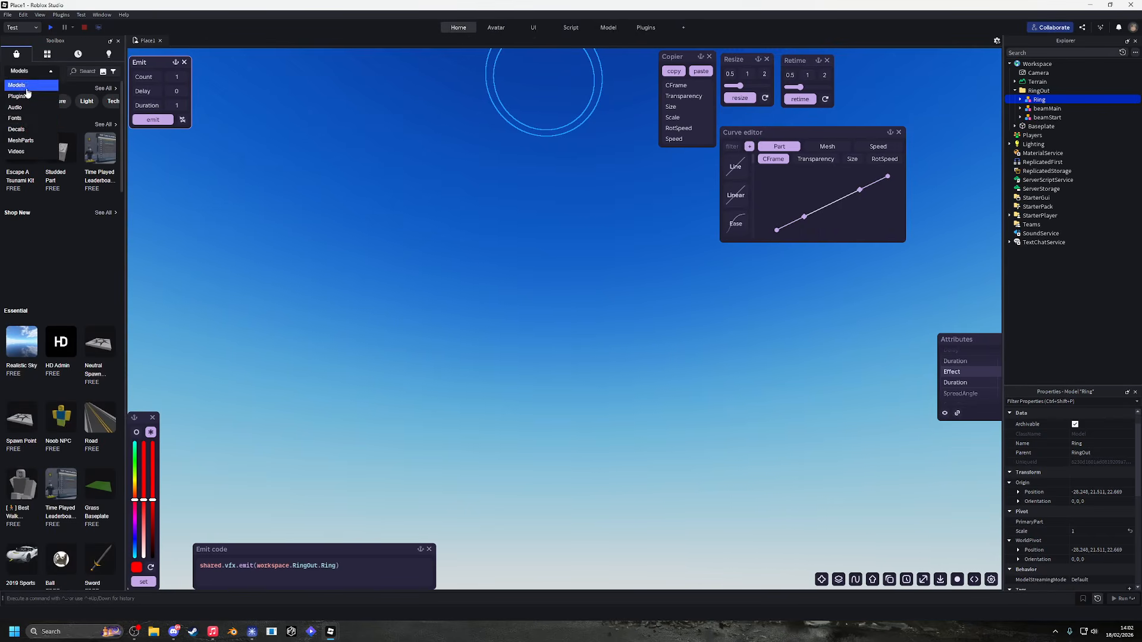
{"action": "left_click", "coordinate": [24, 141]}
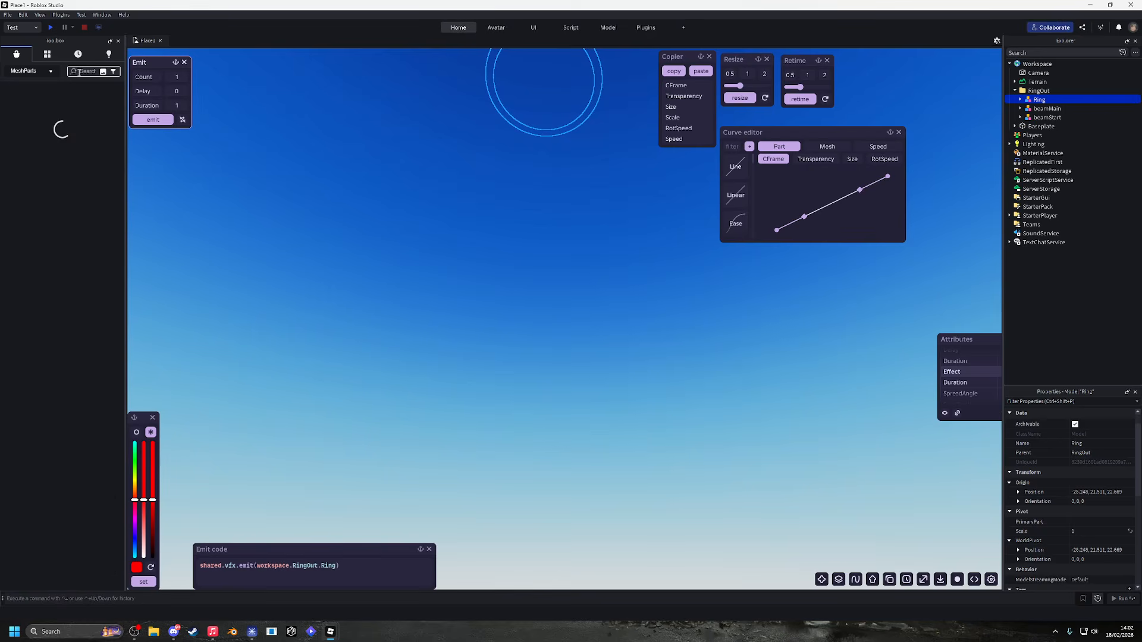
{"action": "left_click", "coordinate": [82, 71]}
{"action": "type", "text": "ring"}
{"action": "key", "text": "Return"}
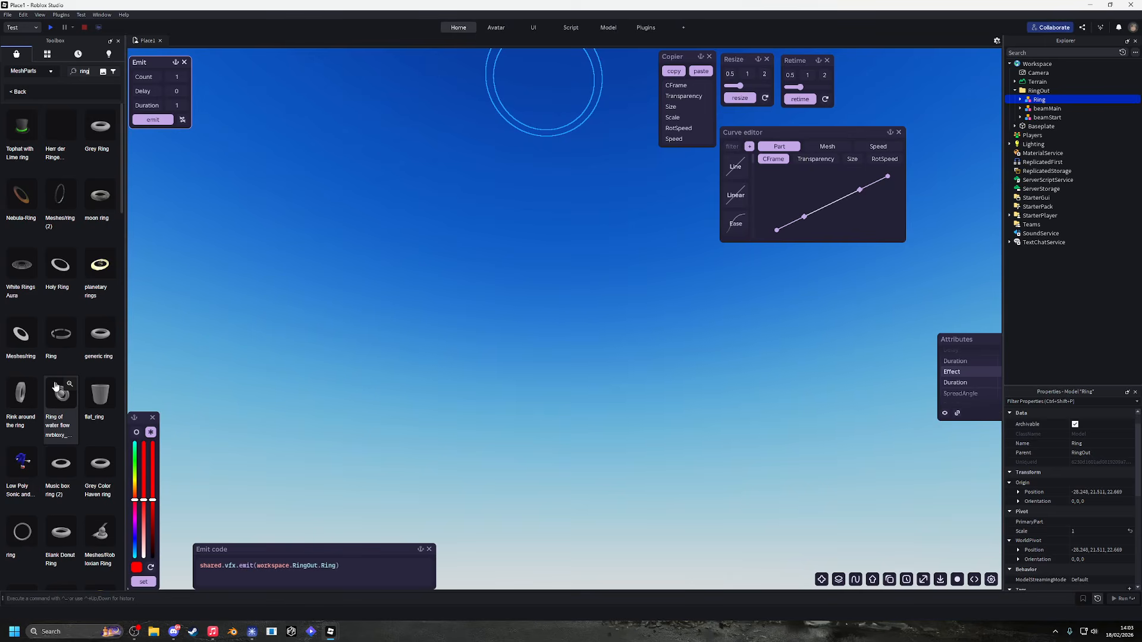
{"action": "scroll", "coordinate": [57, 390], "scroll_direction": "down", "scroll_amount": 3}
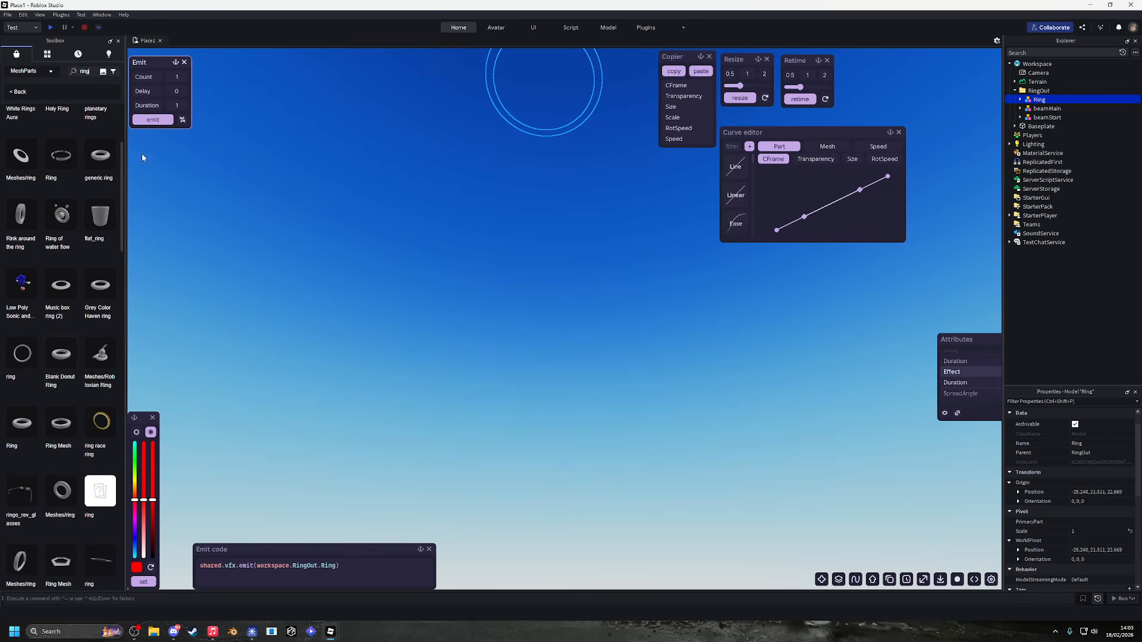
{"action": "left_click", "coordinate": [119, 40]}
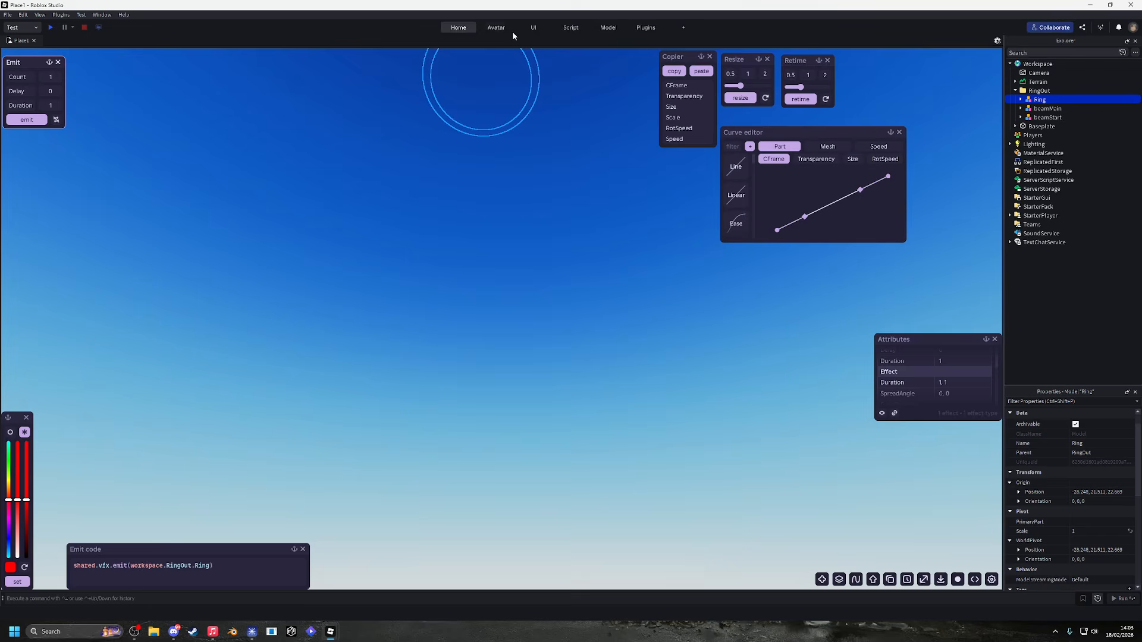
Open the ZonitoVisuals 3.2 plugin and browse its Meshes library.
{"action": "left_click", "coordinate": [645, 28]}
{"action": "left_click", "coordinate": [396, 46]}
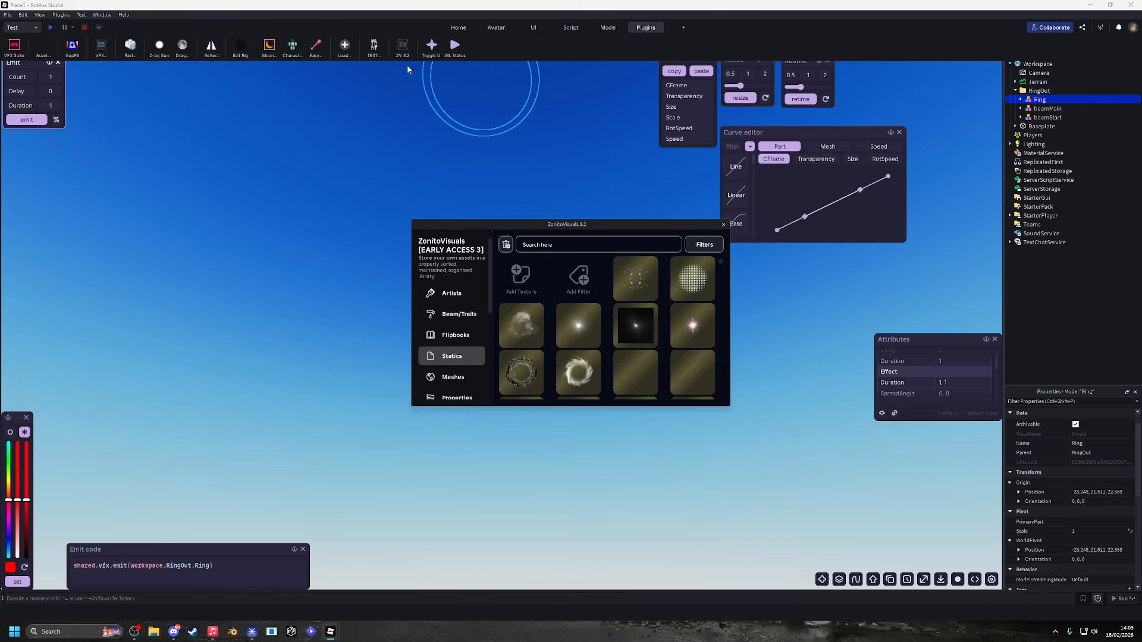
{"action": "left_click_drag", "start_coordinate": [540, 226], "coordinate": [479, 209]}
{"action": "scroll", "coordinate": [381, 321], "scroll_direction": "down", "scroll_amount": 3}
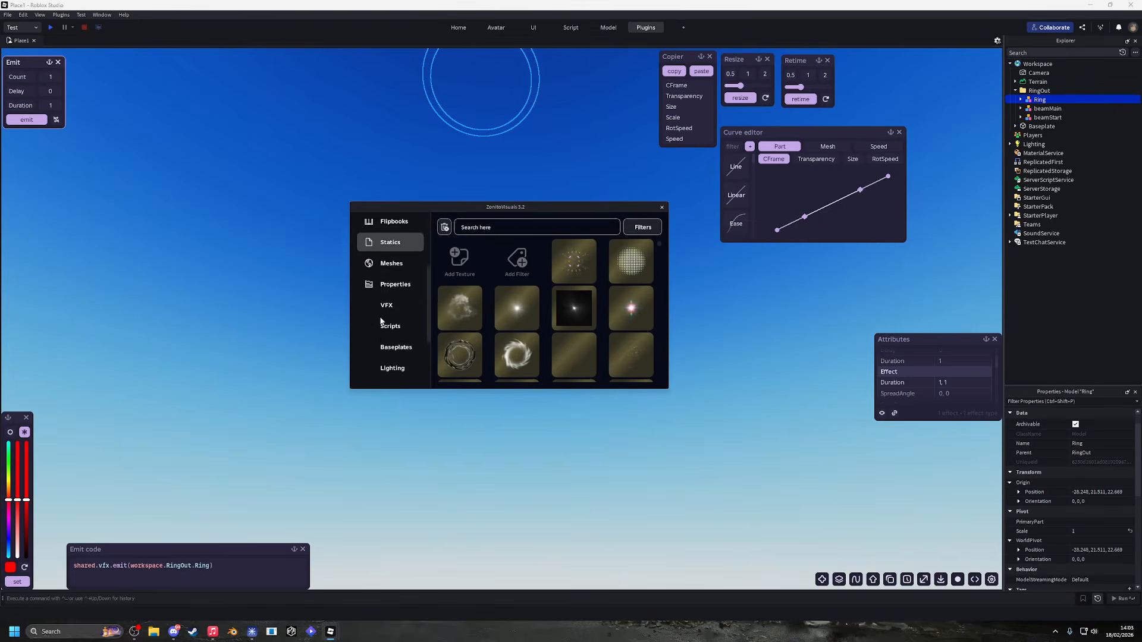
{"action": "left_click", "coordinate": [396, 226]}
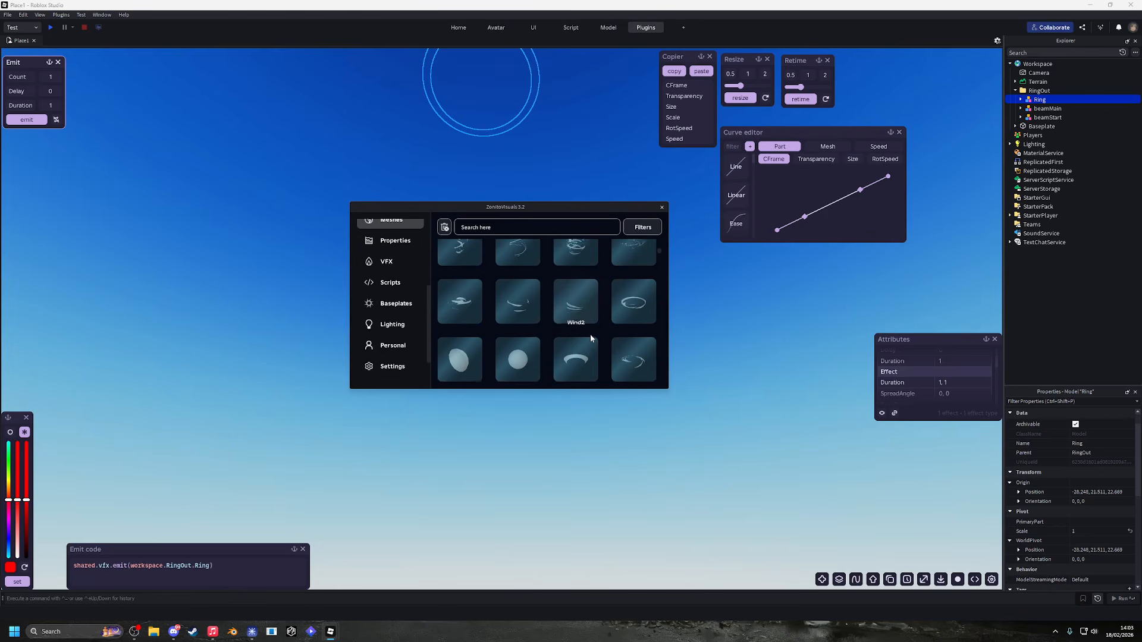
{"action": "scroll", "coordinate": [590, 334], "scroll_direction": "down", "scroll_amount": 5}
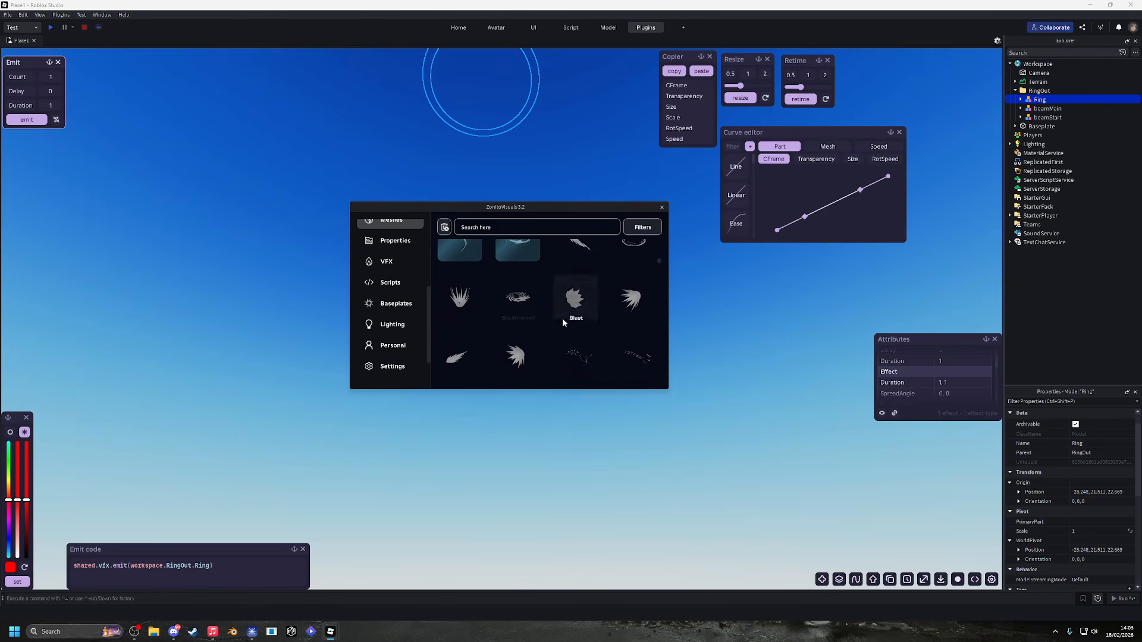
Search the ZonitoVisuals meshes for "ring", look through the ring meshes and close the plugin window.
{"action": "scroll", "coordinate": [563, 322], "scroll_direction": "down", "scroll_amount": 1}
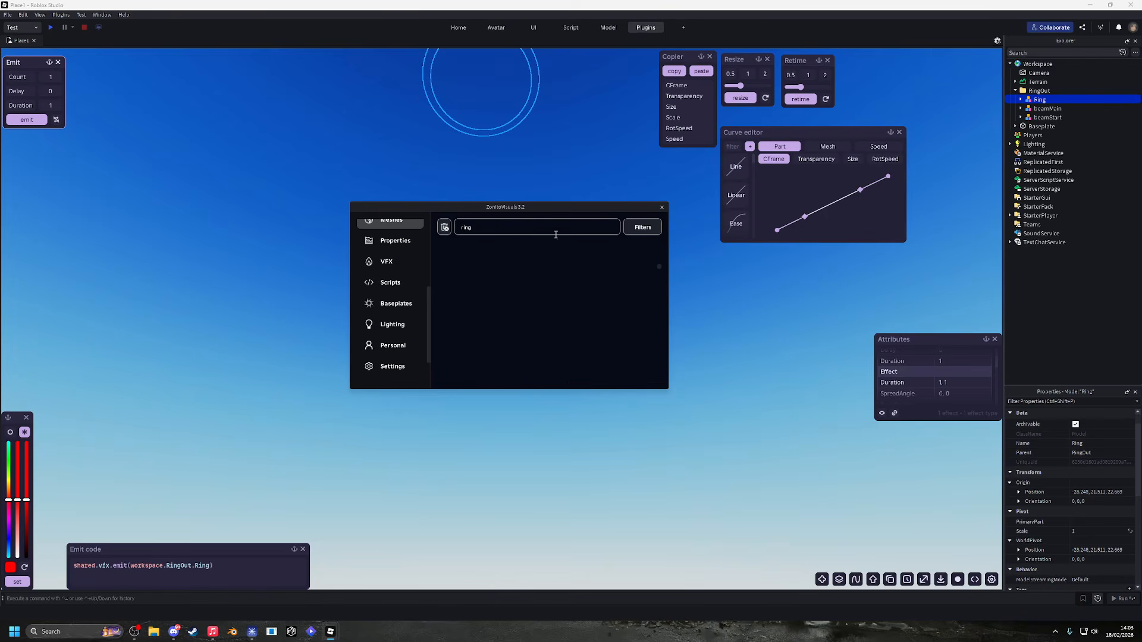
{"action": "scroll", "coordinate": [581, 315], "scroll_direction": "up", "scroll_amount": 3}
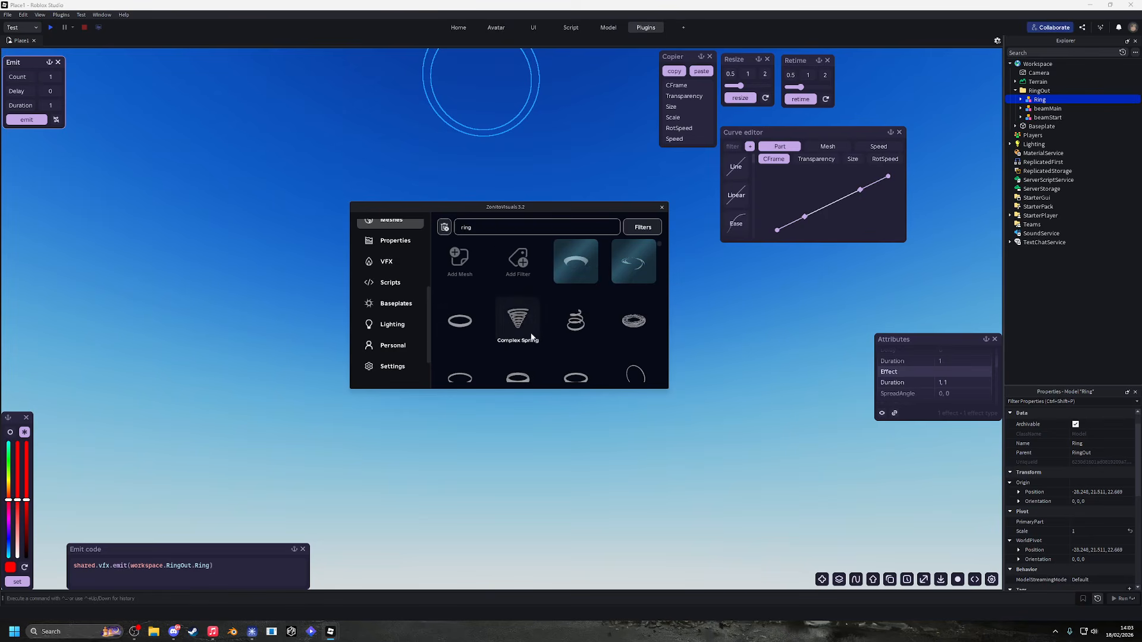
{"action": "scroll", "coordinate": [559, 338], "scroll_direction": "down", "scroll_amount": 3}
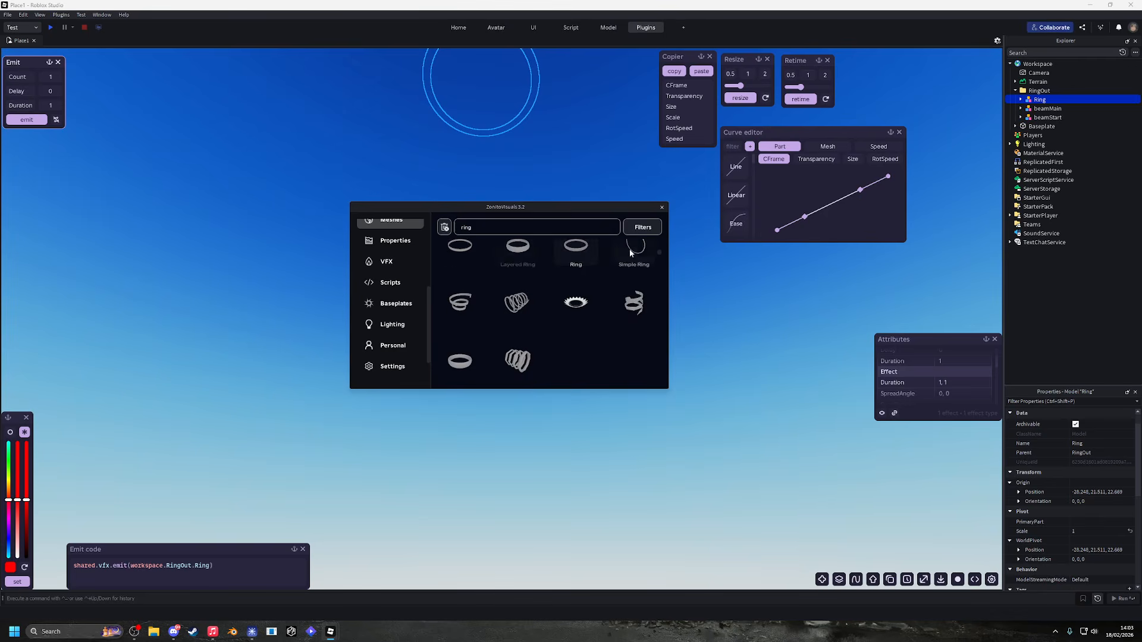
{"action": "left_click", "coordinate": [662, 207]}
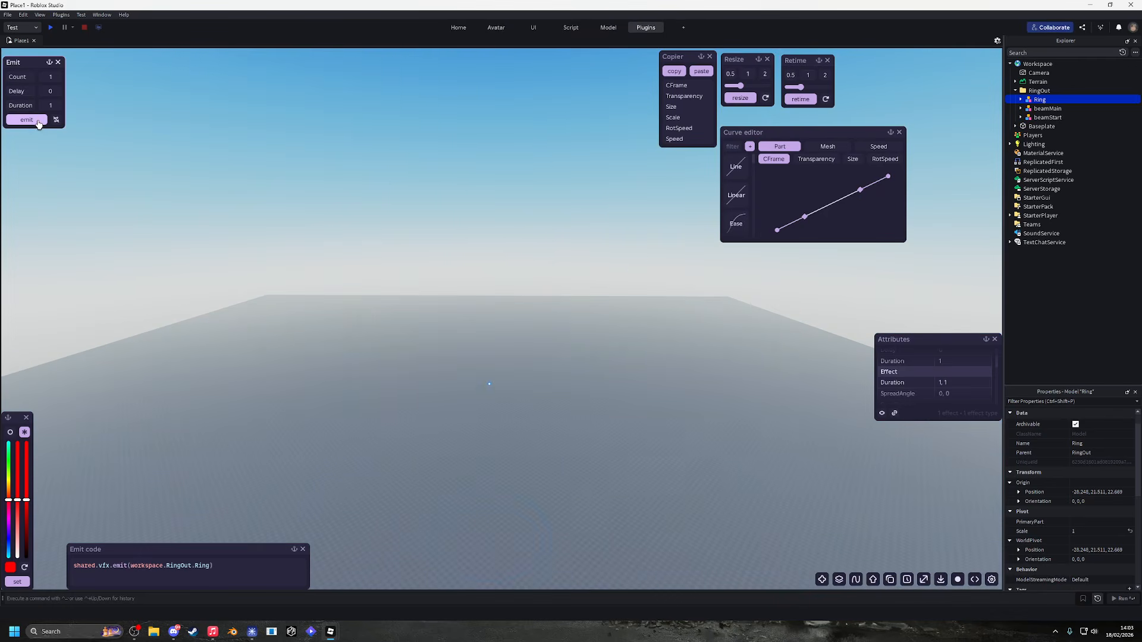
Emit the Ring model four times, examining its effect from different view angles.
{"action": "left_click", "coordinate": [37, 122]}
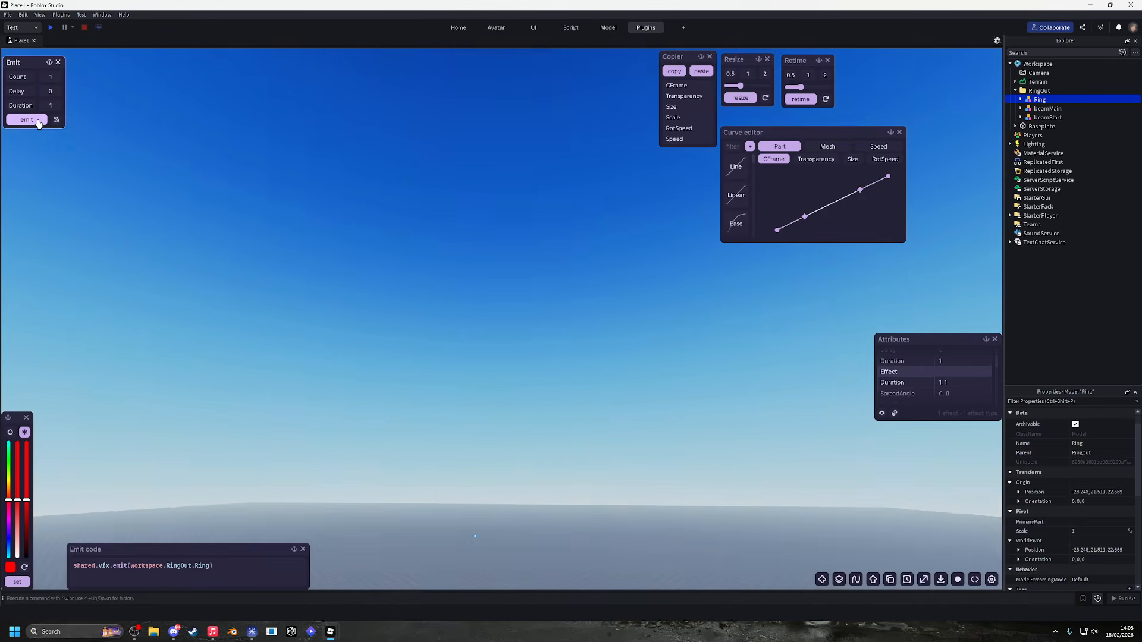
{"action": "left_click", "coordinate": [37, 122]}
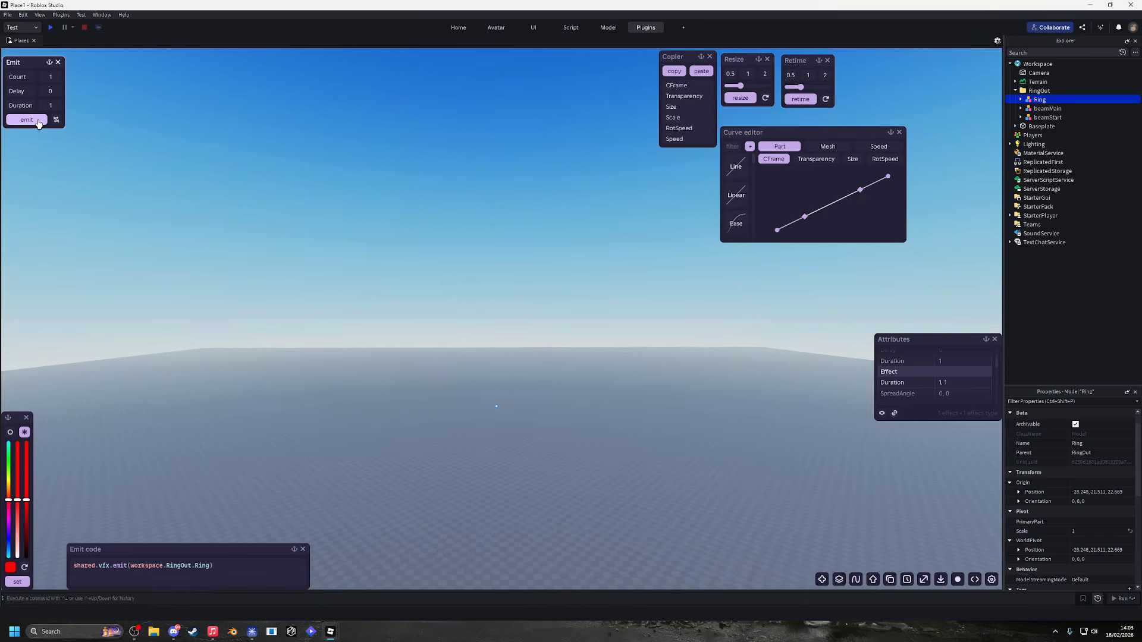
{"action": "left_click", "coordinate": [38, 122]}
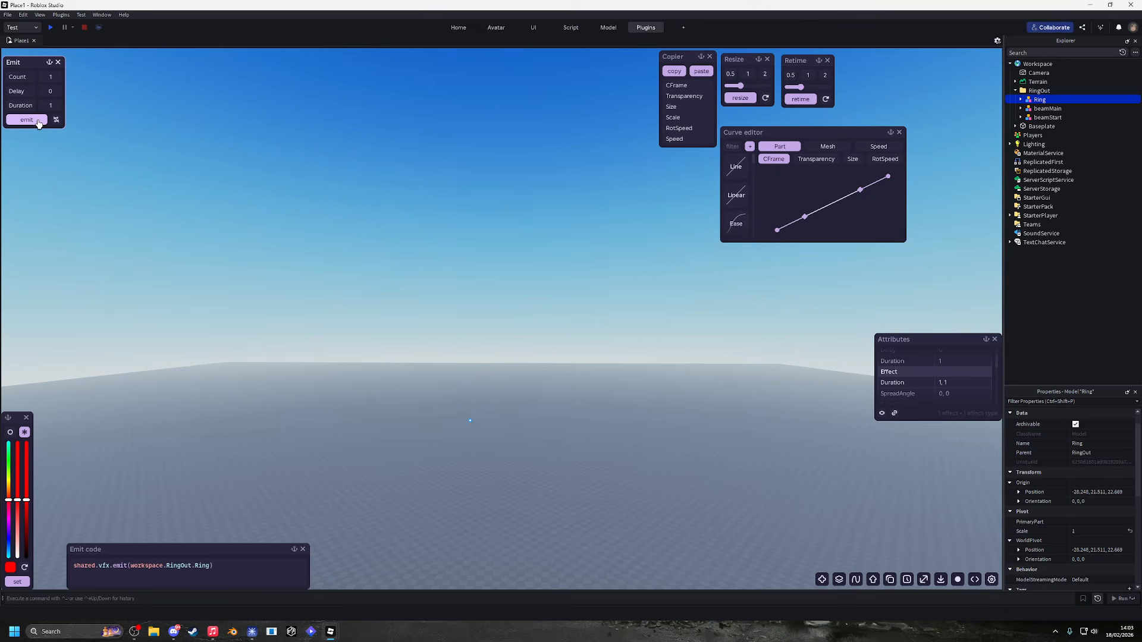
{"action": "left_click", "coordinate": [38, 122]}
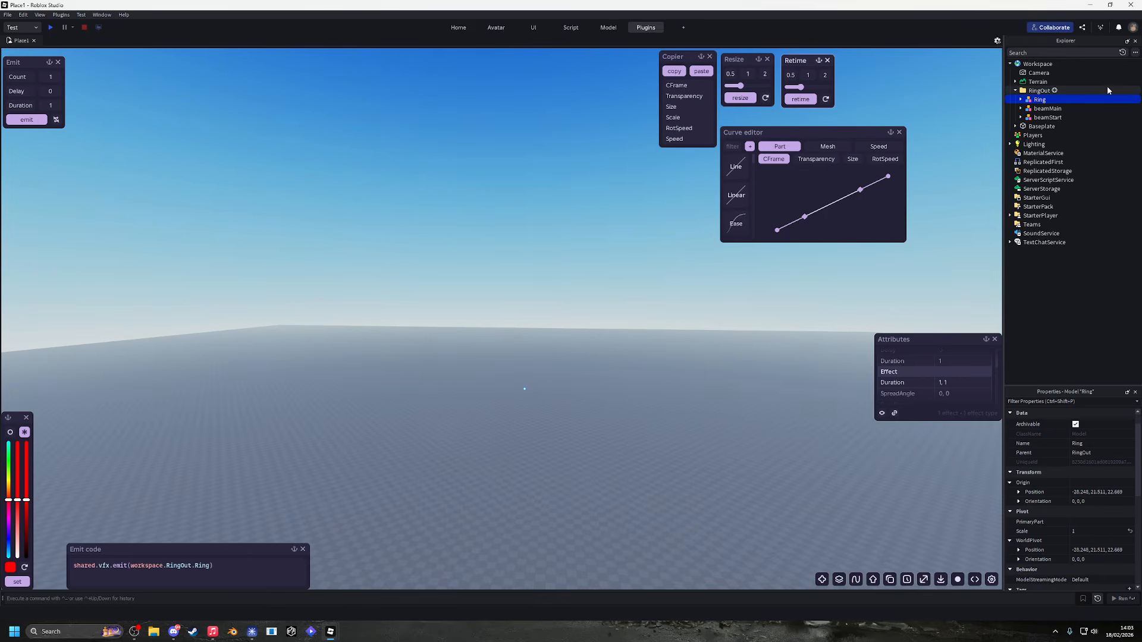
Select the whole RingOut folder and emit it several times to preview the combined effect.
{"action": "left_click", "coordinate": [1039, 91]}
{"action": "left_click", "coordinate": [34, 119]}
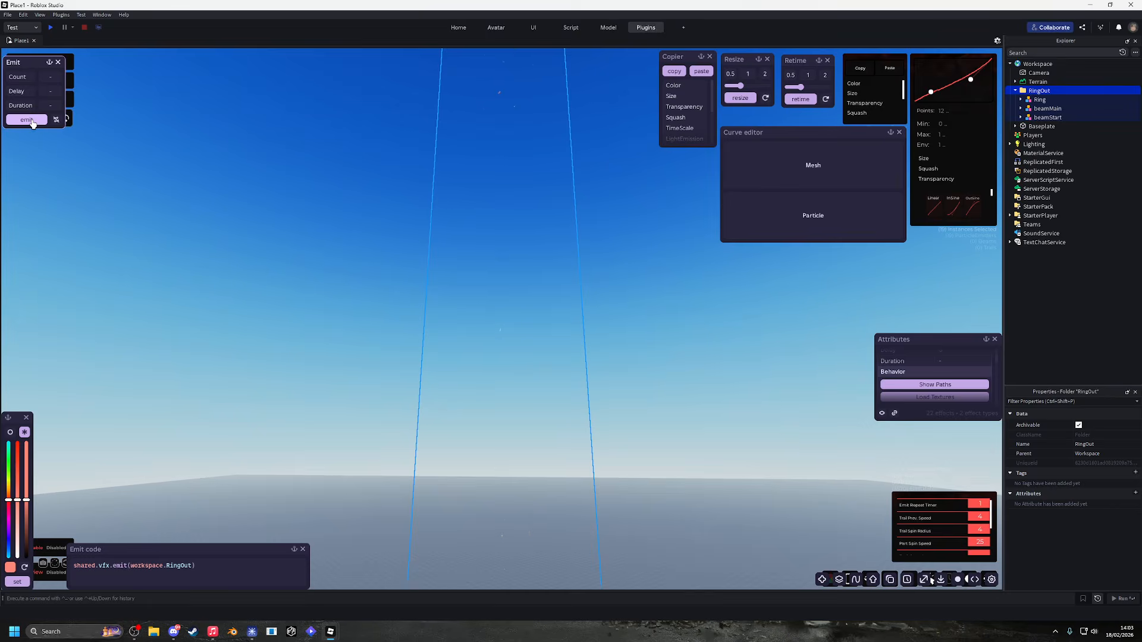
{"action": "left_click", "coordinate": [27, 120]}
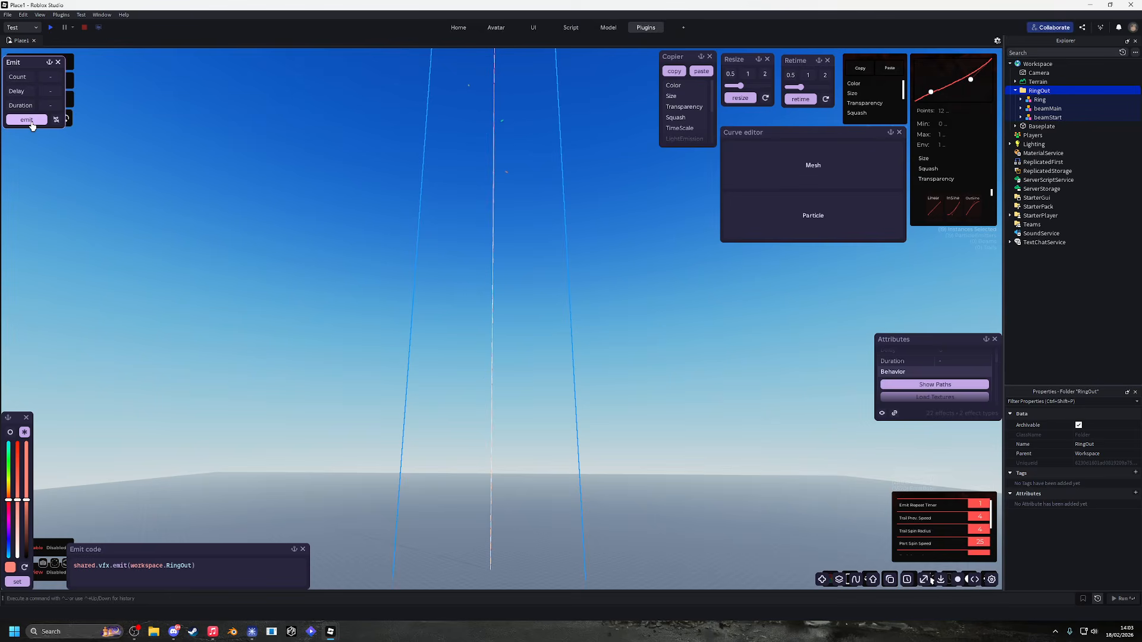
{"action": "right_click_drag", "start_coordinate": [32, 126], "coordinate": [32, 126]}
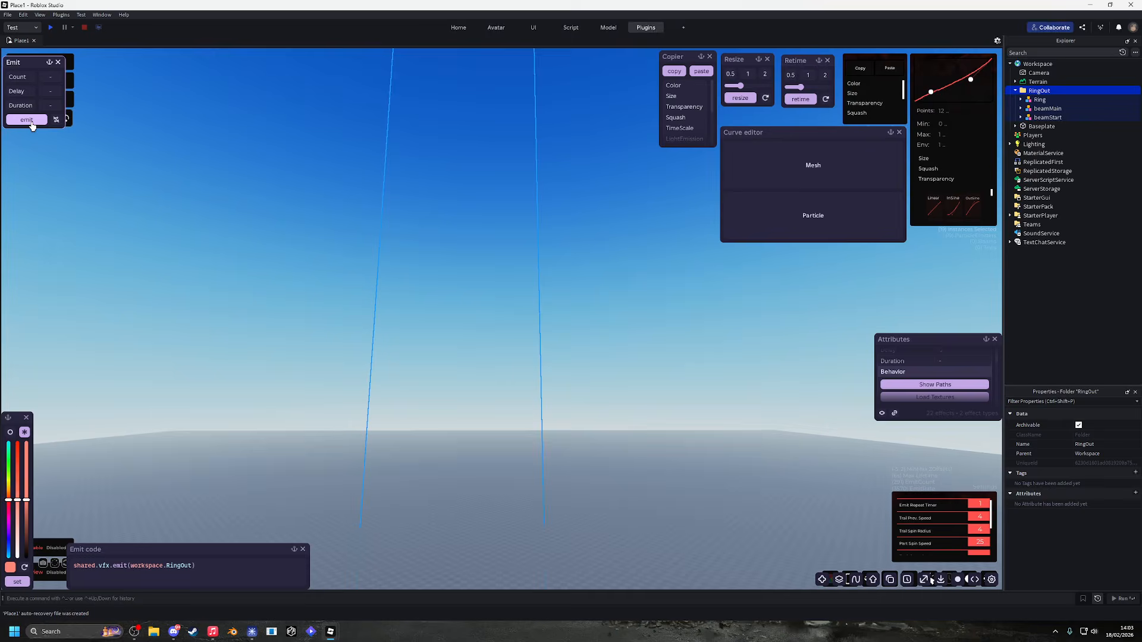
{"action": "left_click", "coordinate": [32, 122]}
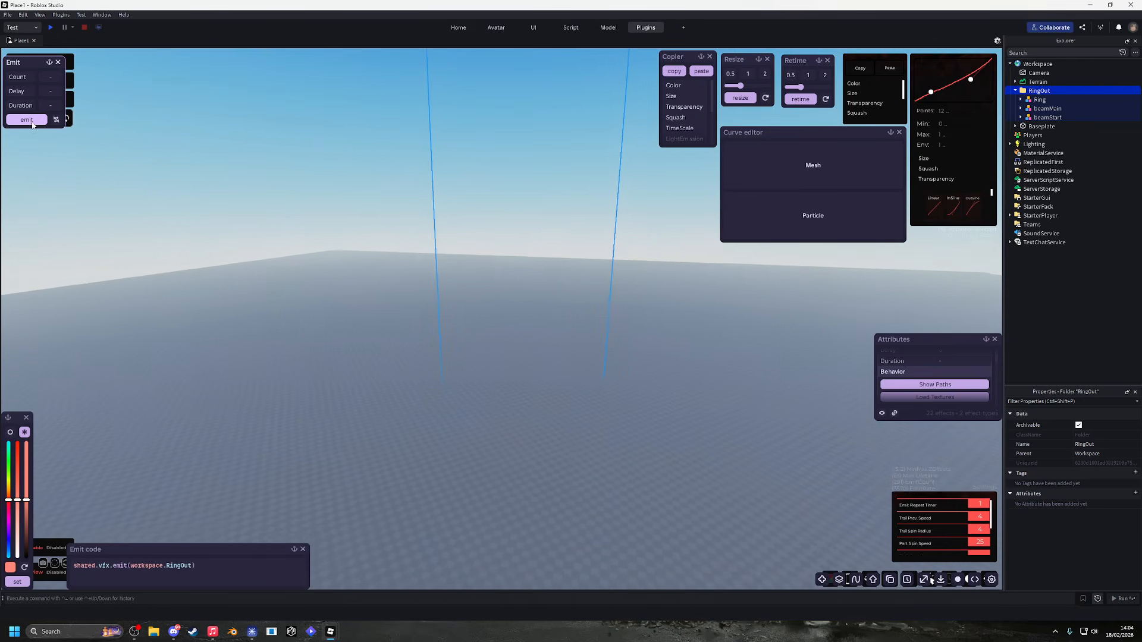
{"action": "left_click", "coordinate": [30, 121]}
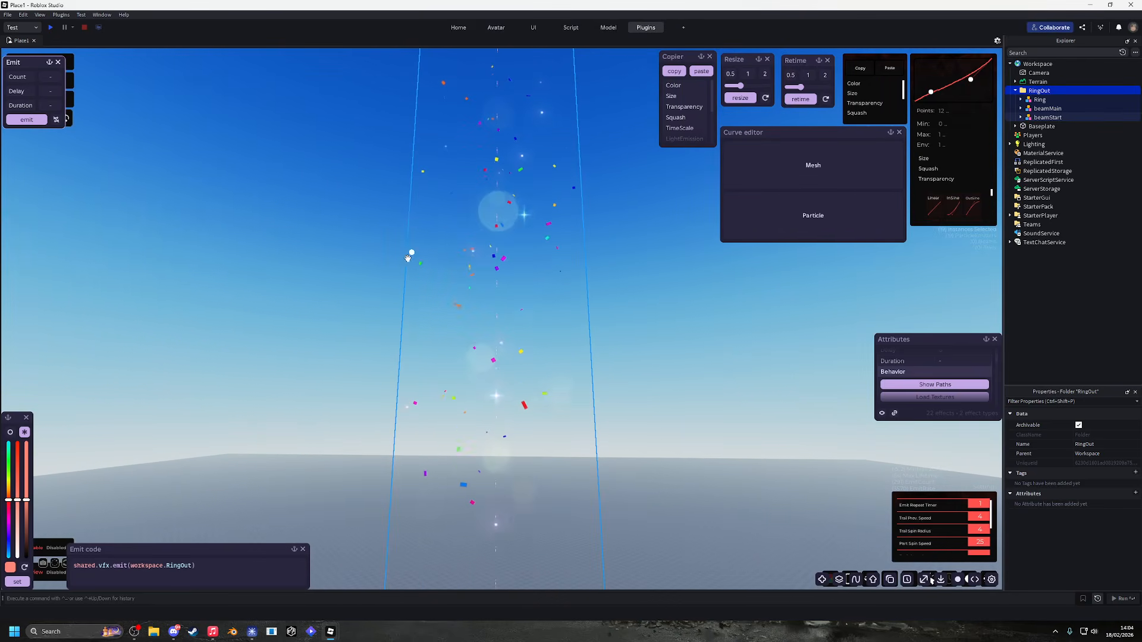
Switch to the browser, search for "smash bros ring out effect" and skim the Ring-Out Explosion Special Effects video.
{"action": "left_click", "coordinate": [251, 628]}
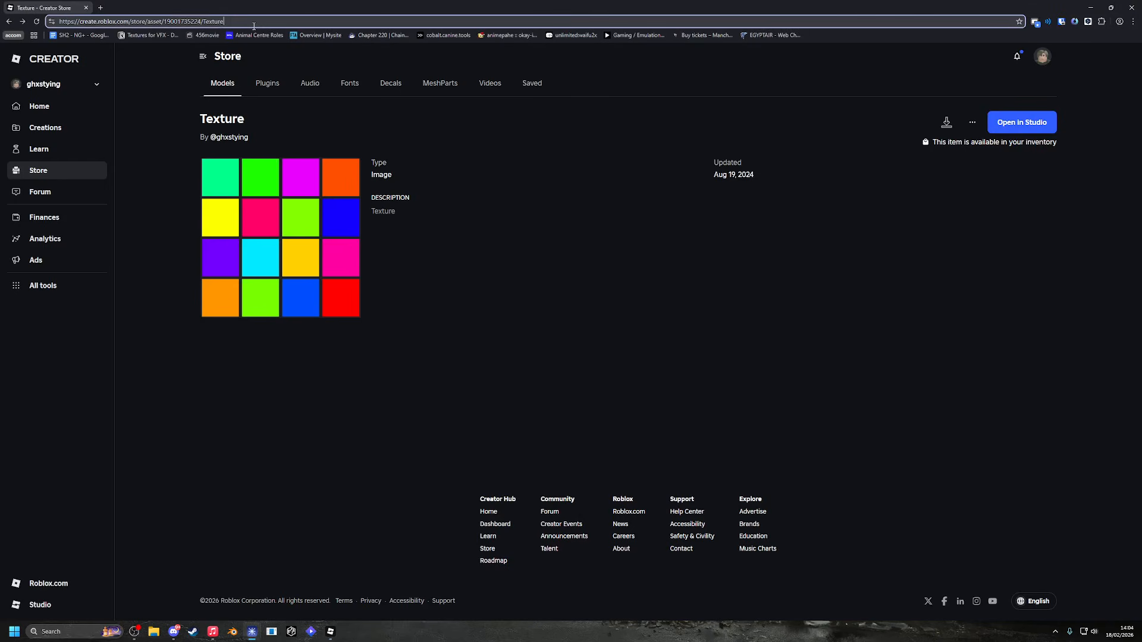
{"action": "type", "text": "smash bros "}
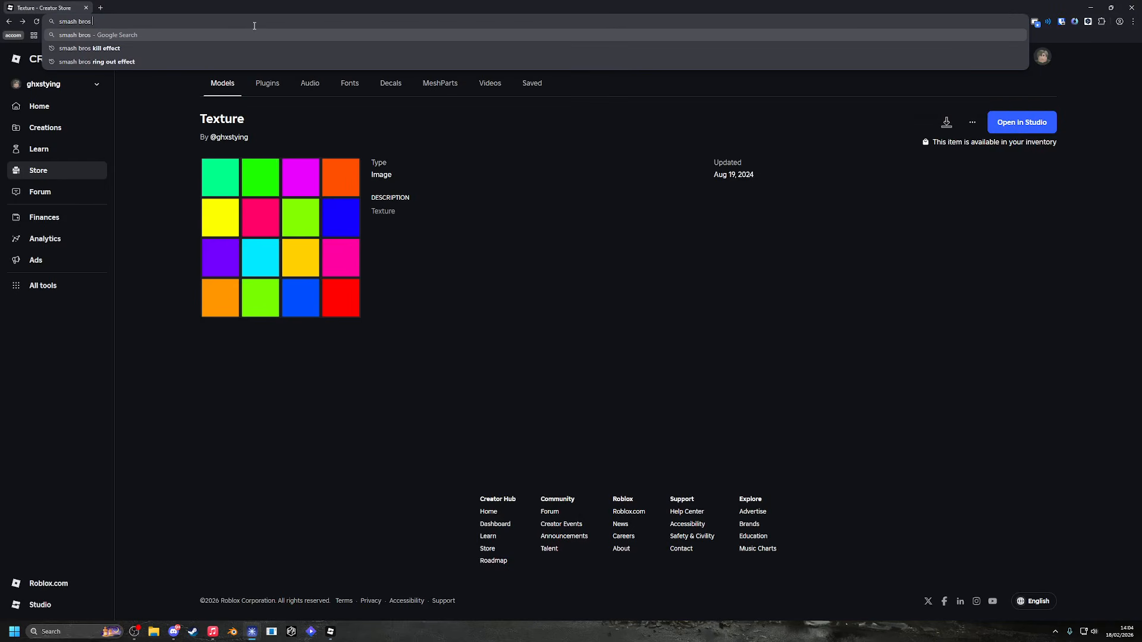
{"action": "type", "text": "ring out effe"}
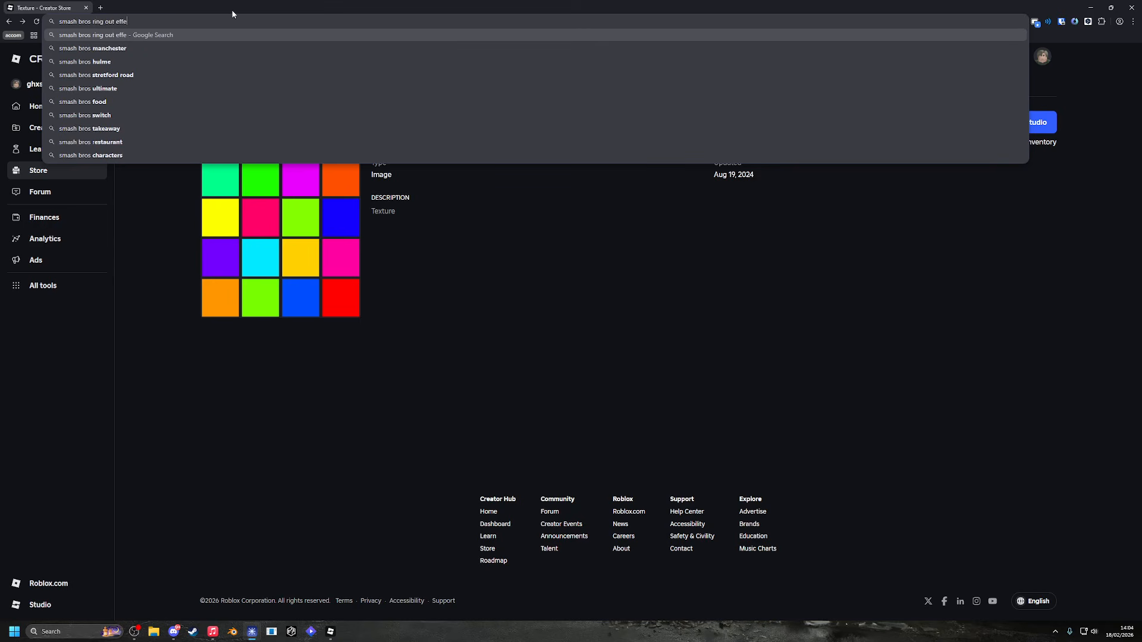
{"action": "type", "text": "ct"}
{"action": "key", "text": "Return"}
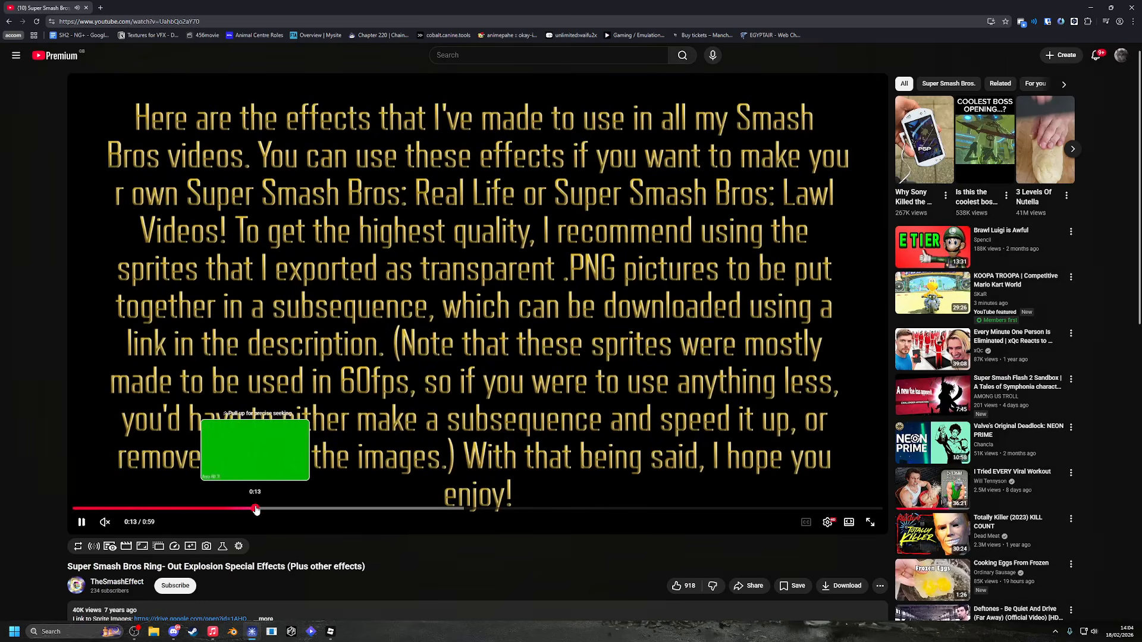
{"action": "left_click", "coordinate": [260, 509]}
{"action": "left_click", "coordinate": [400, 509]}
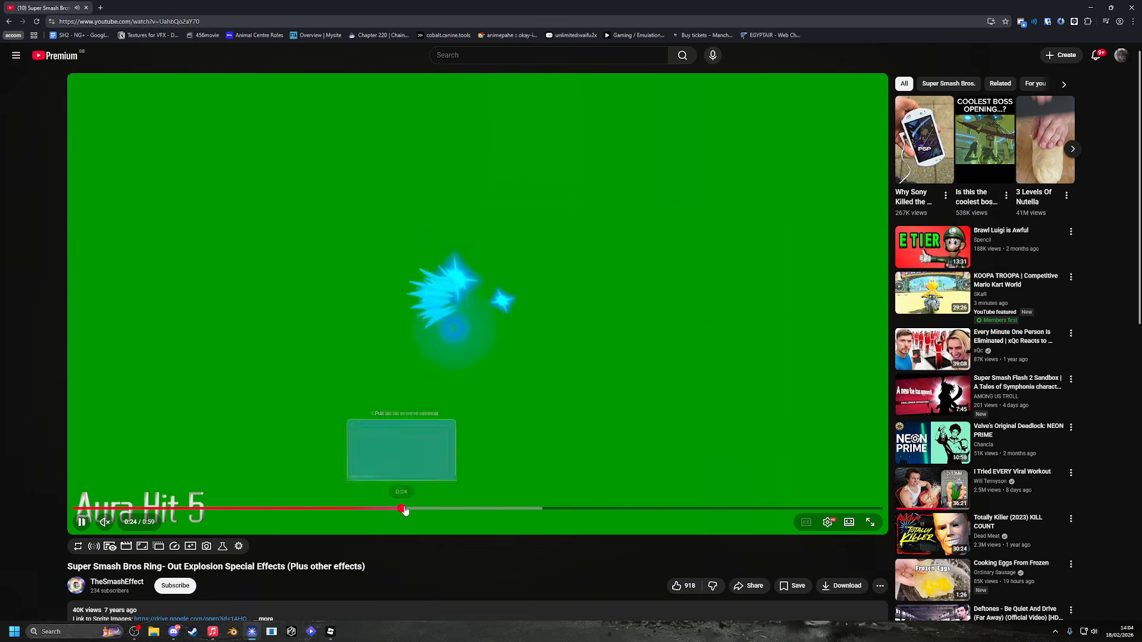
Search YouTube for "smash bros ring out explosion" and open the "Super Smash Bros ring out (eject) sound effect + other" video.
{"action": "type", "text": "smash bros ring"}
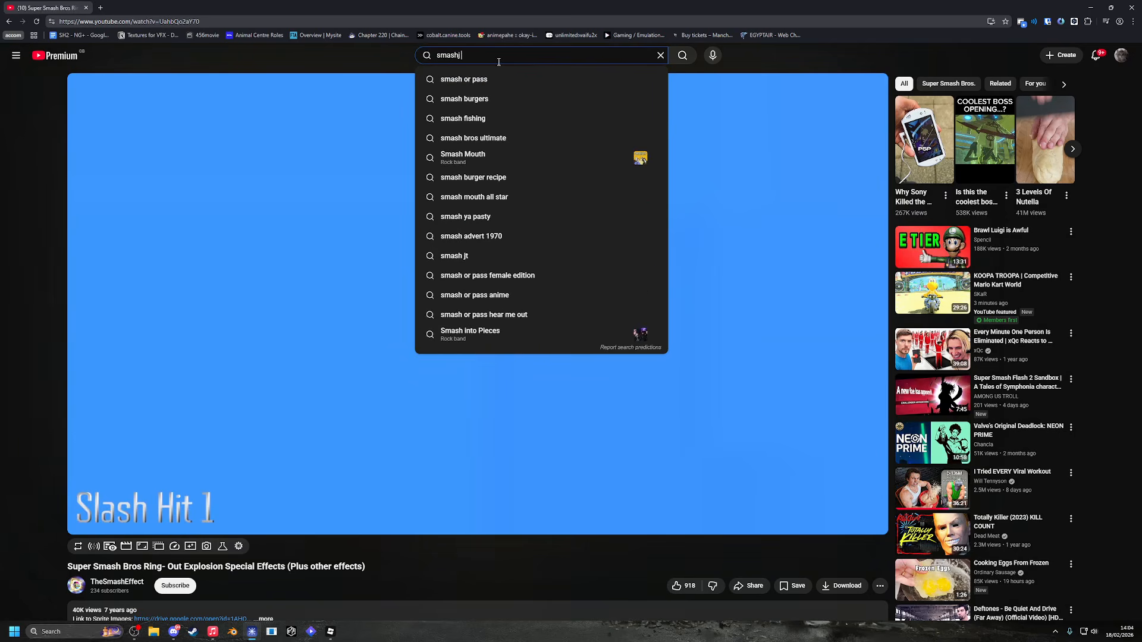
{"action": "type", "text": " out ex"}
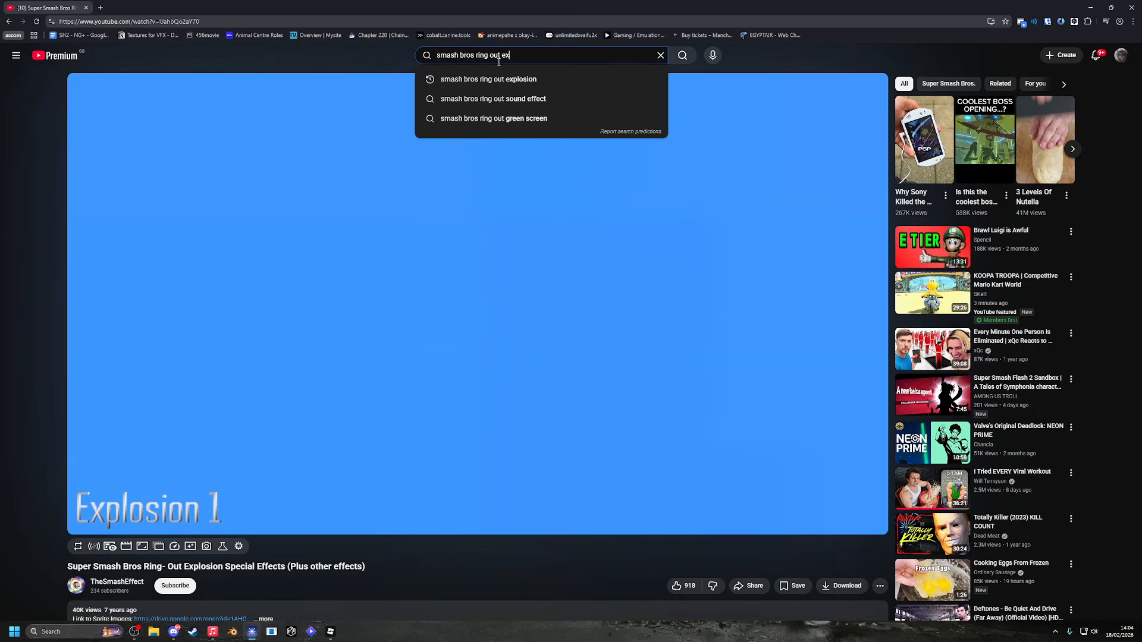
{"action": "type", "text": "plosion"}
{"action": "key", "text": "Return"}
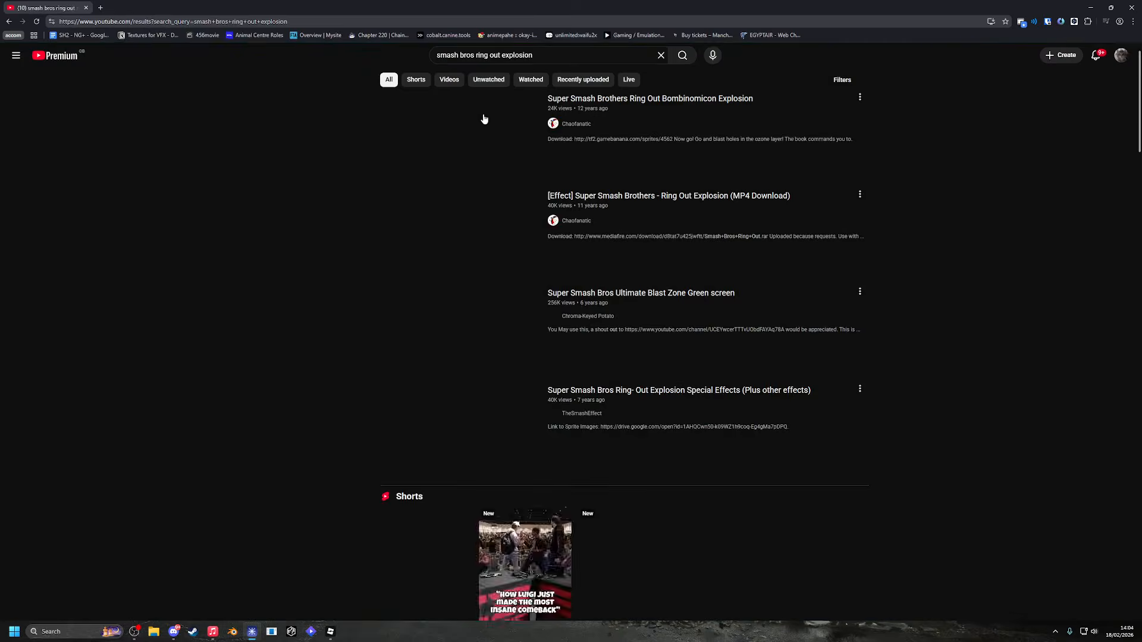
{"action": "mouse_move", "coordinate": [461, 246]}
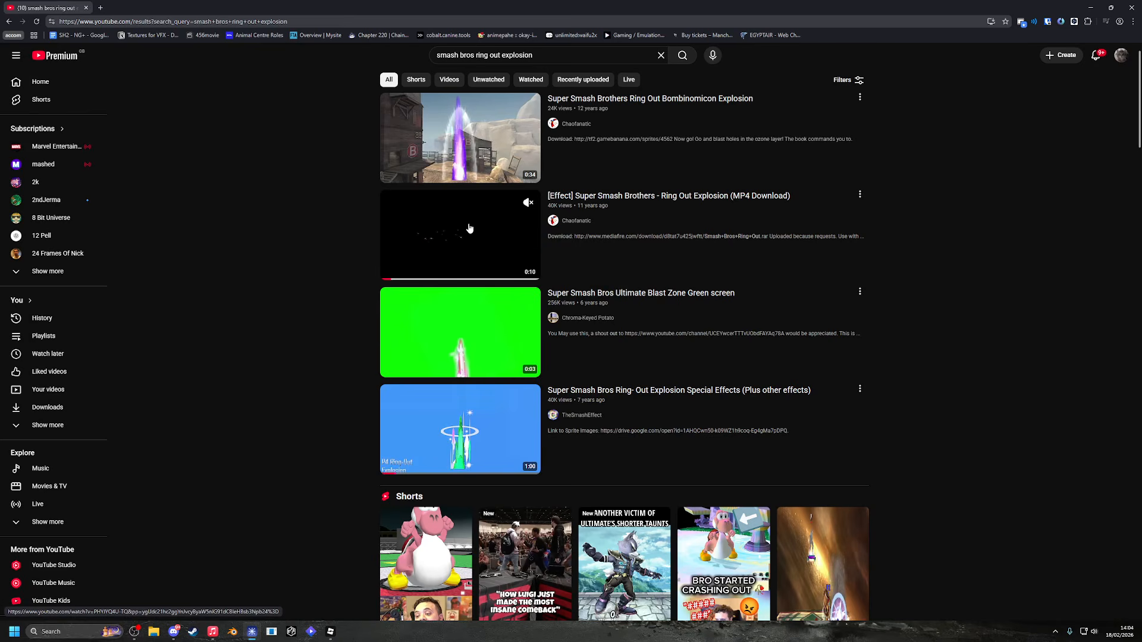
{"action": "scroll", "coordinate": [470, 228], "scroll_direction": "down", "scroll_amount": 1}
{"action": "mouse_move", "coordinate": [474, 337]}
{"action": "scroll", "coordinate": [475, 357], "scroll_direction": "down", "scroll_amount": 6}
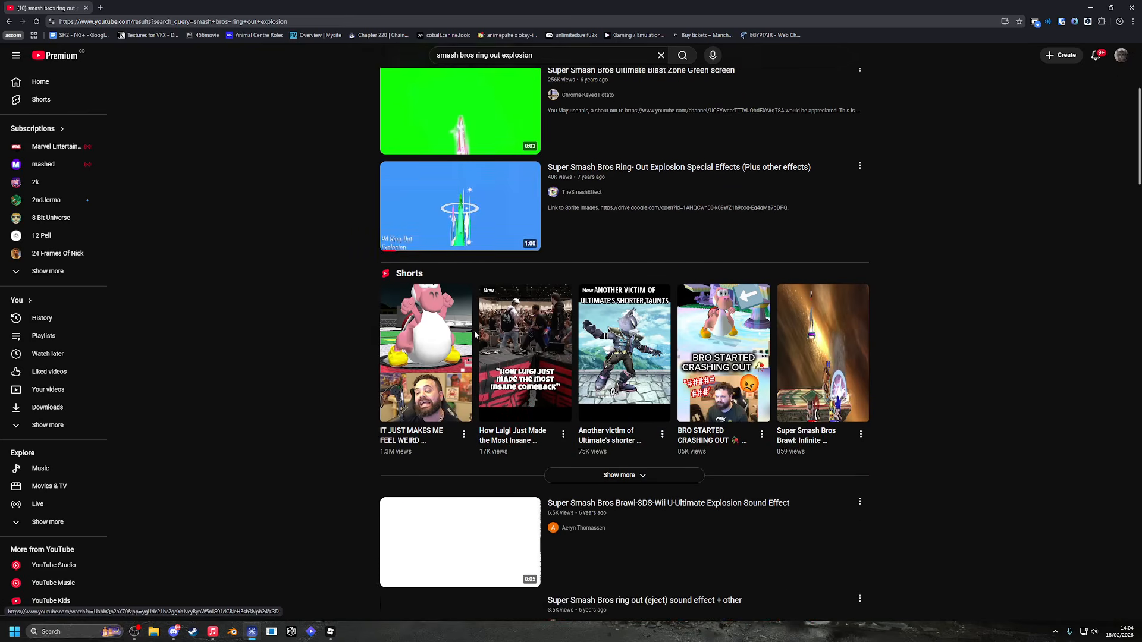
{"action": "left_click", "coordinate": [476, 393]}
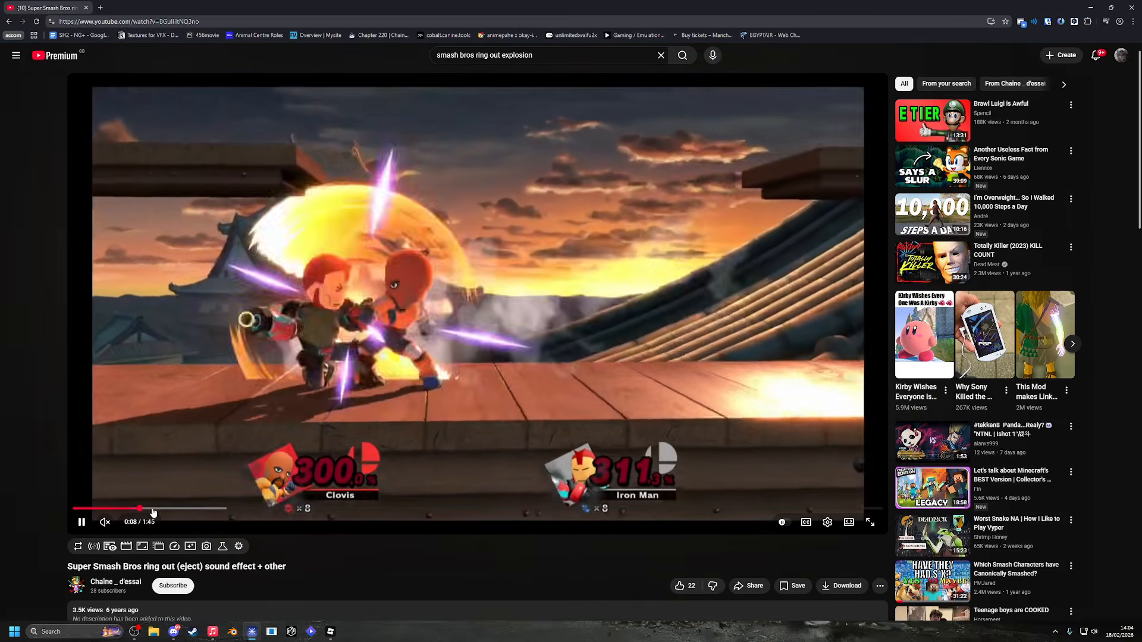
Skip ahead in the video and pause it at the ring-out moment around 0:18.
{"action": "left_click", "coordinate": [309, 410]}
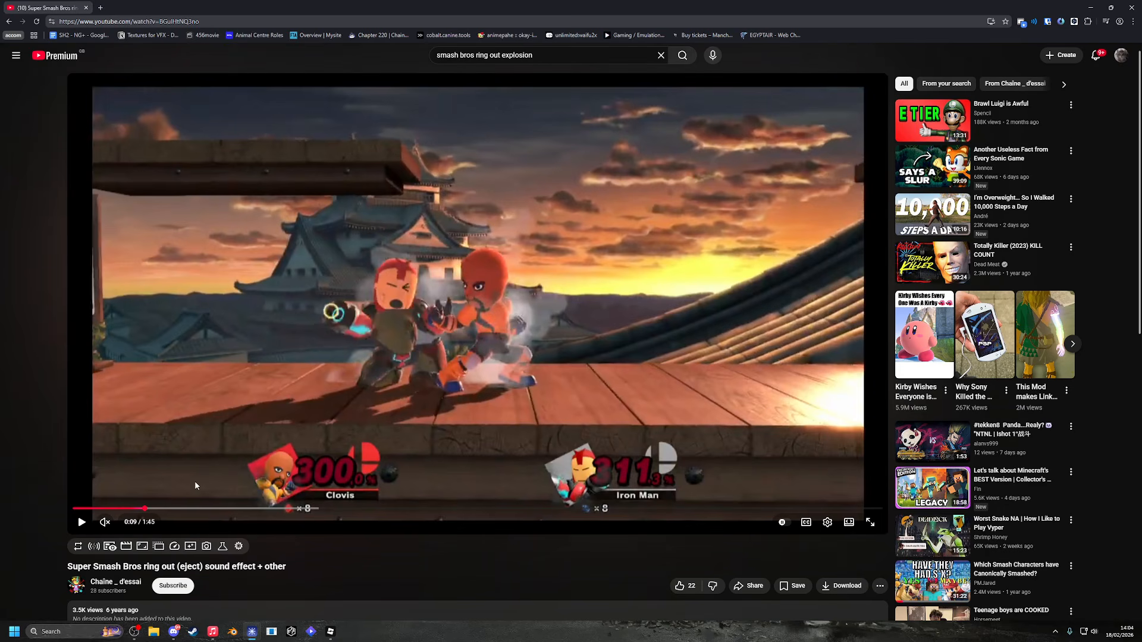
{"action": "left_click", "coordinate": [181, 509]}
{"action": "left_click", "coordinate": [299, 465]}
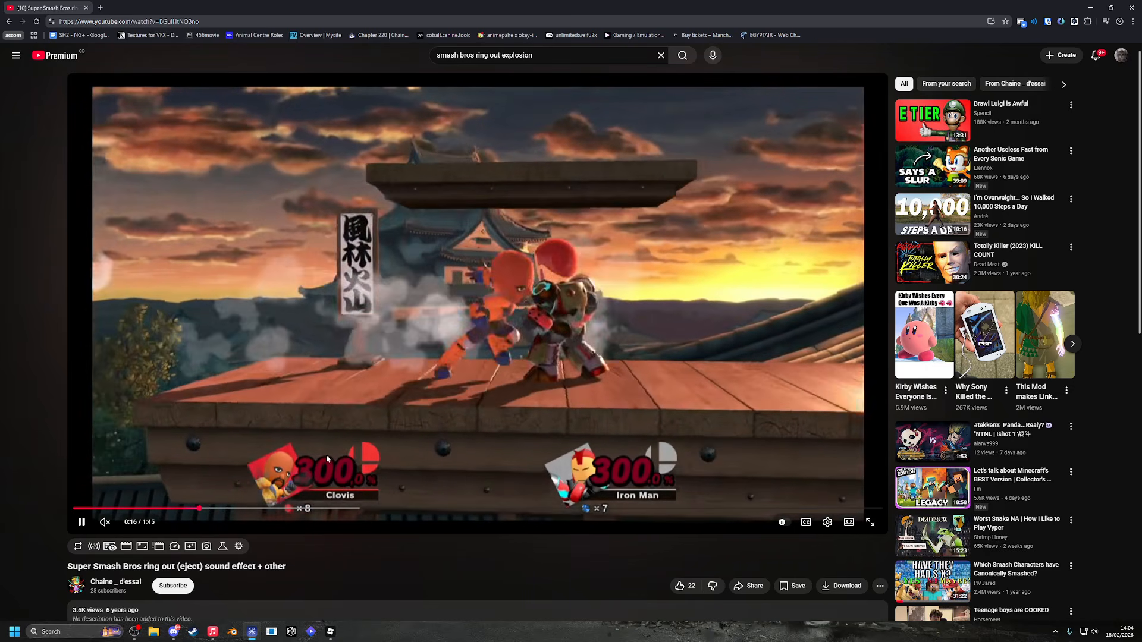
{"action": "left_click", "coordinate": [476, 408]}
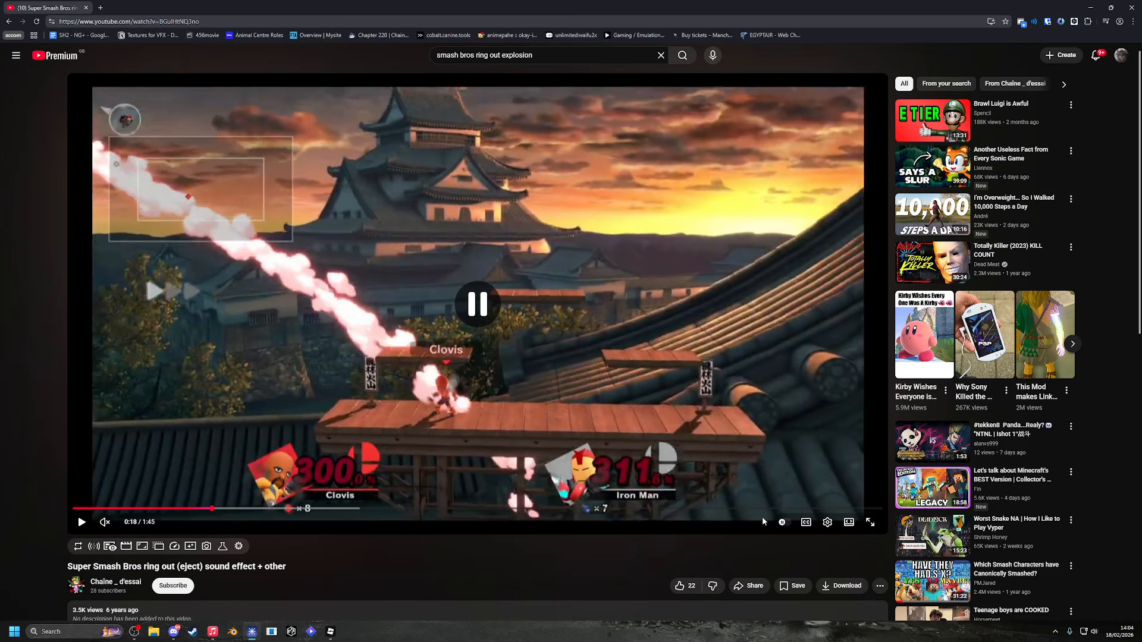
Slow the video's playback speed to 0.25x.
{"action": "left_click", "coordinate": [806, 522]}
{"action": "left_click", "coordinate": [806, 523]}
{"action": "left_click", "coordinate": [828, 522]}
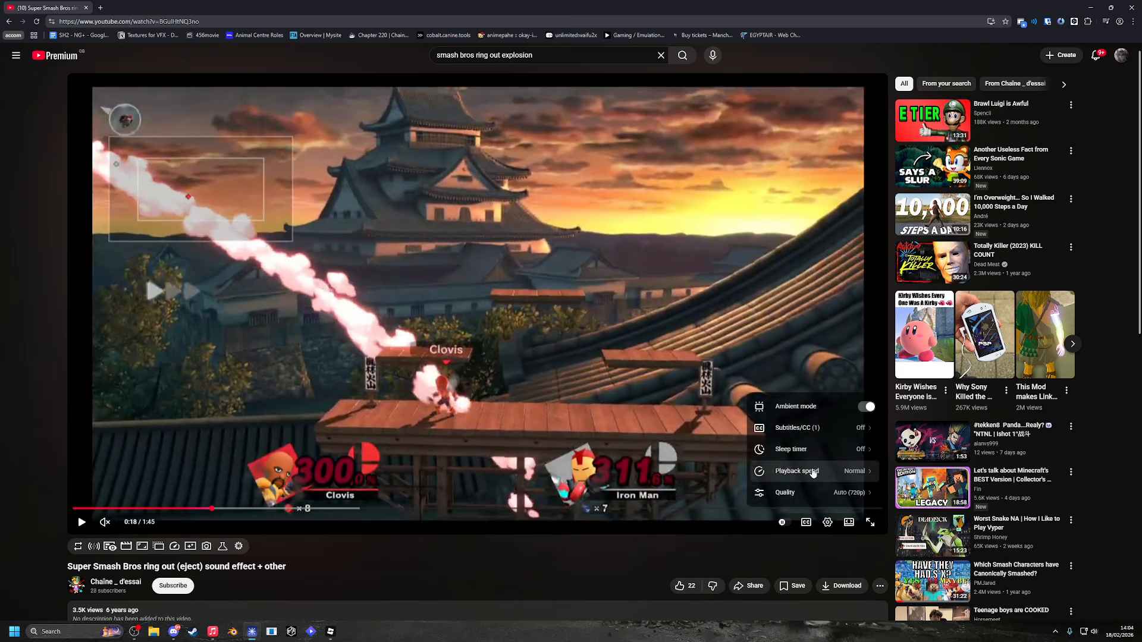
{"action": "left_click", "coordinate": [791, 472]}
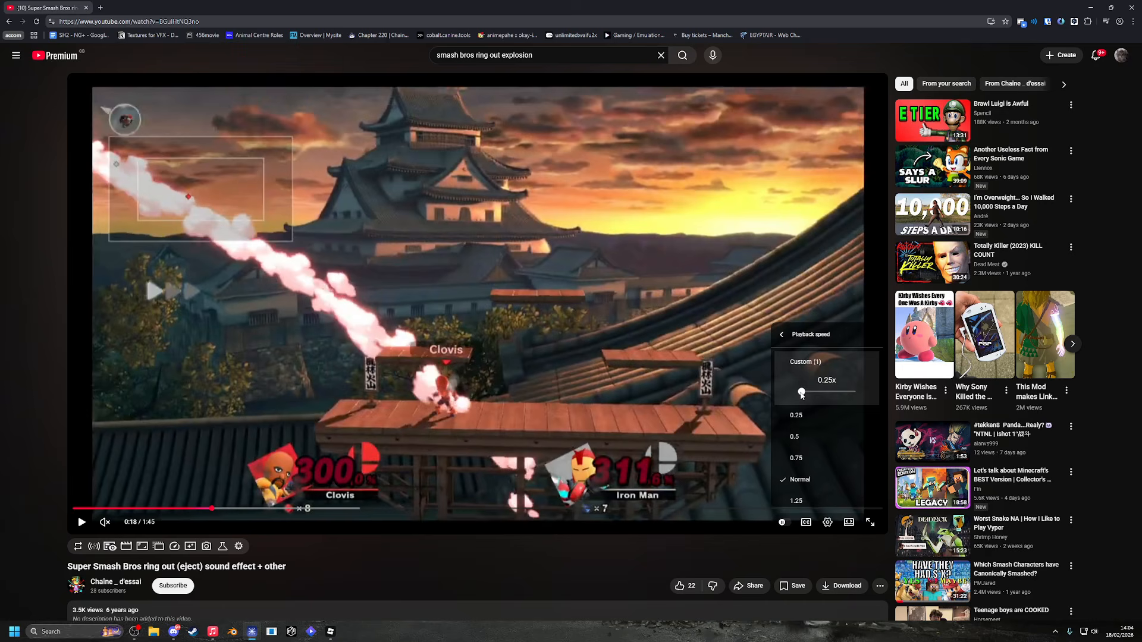
{"action": "left_click", "coordinate": [543, 415]}
Play the ring-out explosion in slow motion, pausing to examine its beam, sparks and confetti.
{"action": "left_click", "coordinate": [543, 415]}
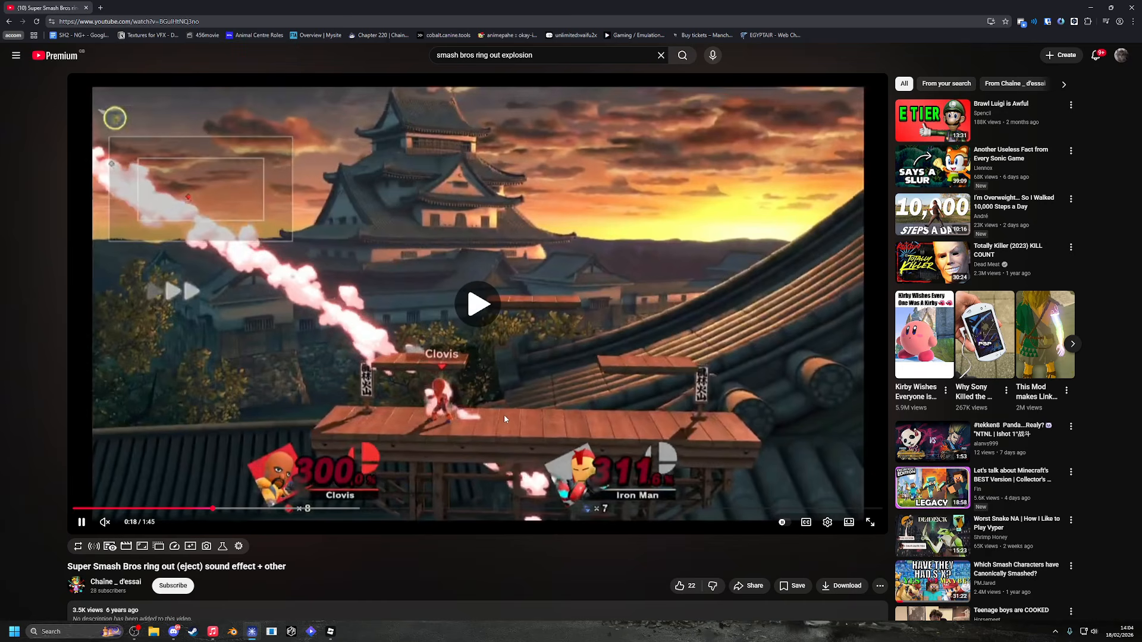
{"action": "left_click", "coordinate": [191, 224]}
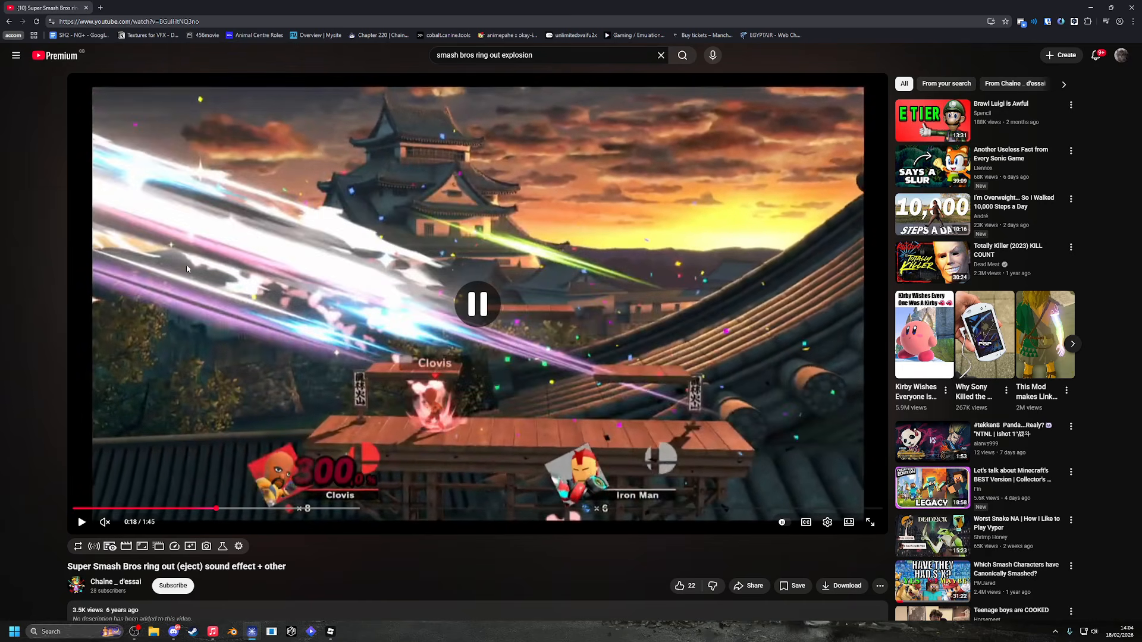
{"action": "left_click", "coordinate": [334, 237]}
{"action": "left_click", "coordinate": [372, 265]}
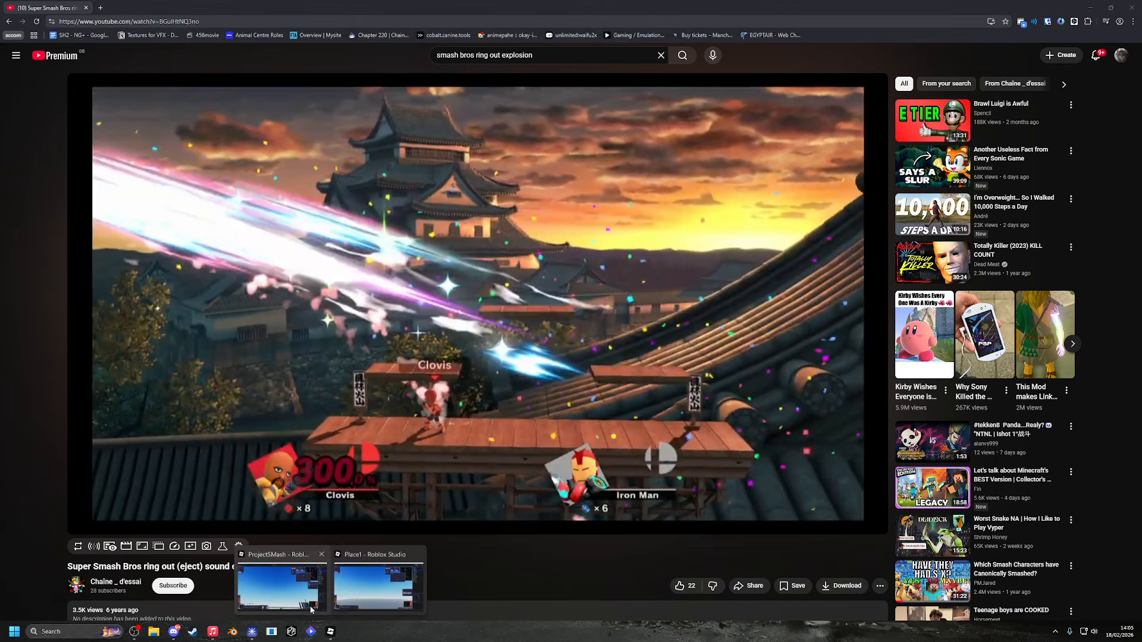
Switch to the Place1 Roblox Studio window and select the Spark2 emitter under beamMain's Start attachment.
{"action": "left_click", "coordinate": [367, 618]}
{"action": "left_click", "coordinate": [369, 586]}
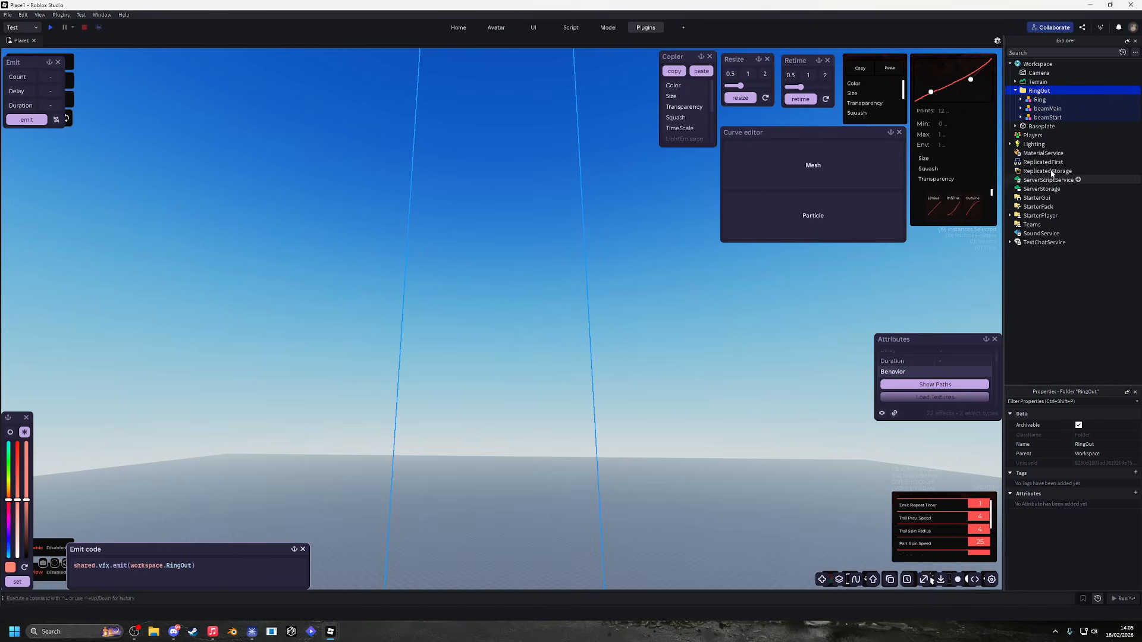
{"action": "left_click", "coordinate": [1021, 109]}
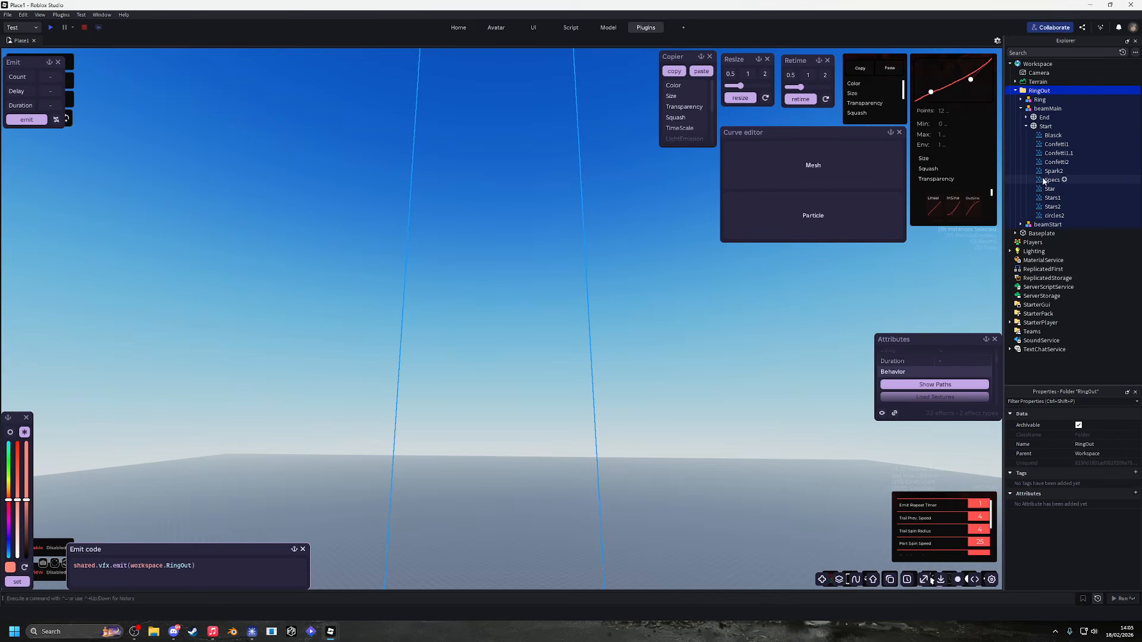
{"action": "left_click", "coordinate": [1053, 171]}
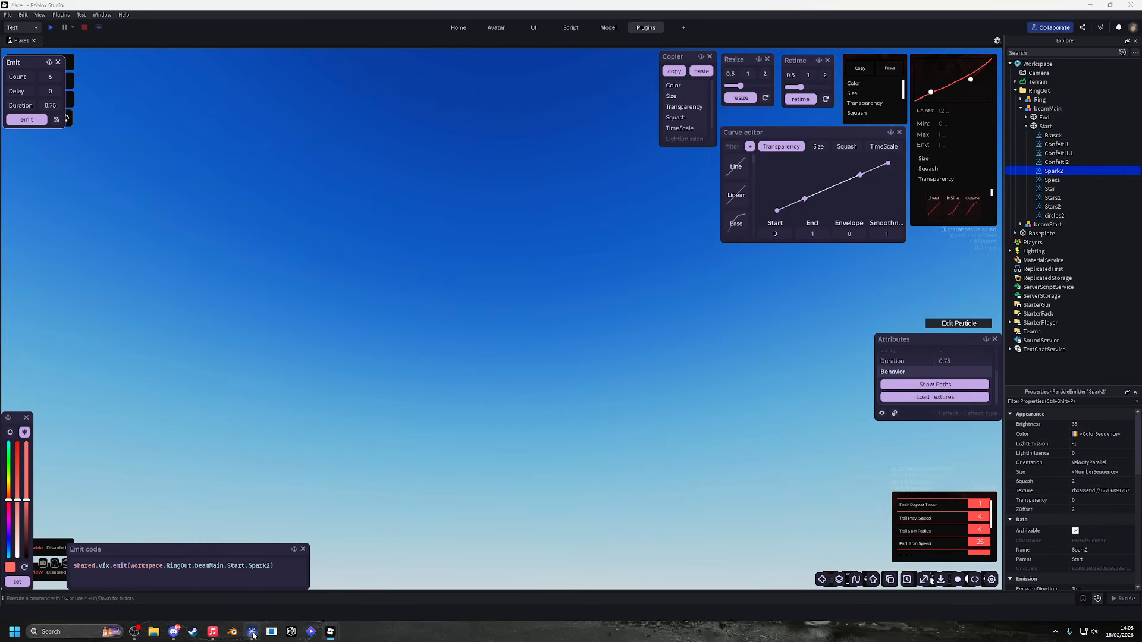
Return to the browser video and replay the ring-out from about 0:16, pausing to study the beam, stars and sparks.
{"action": "left_click", "coordinate": [252, 633]}
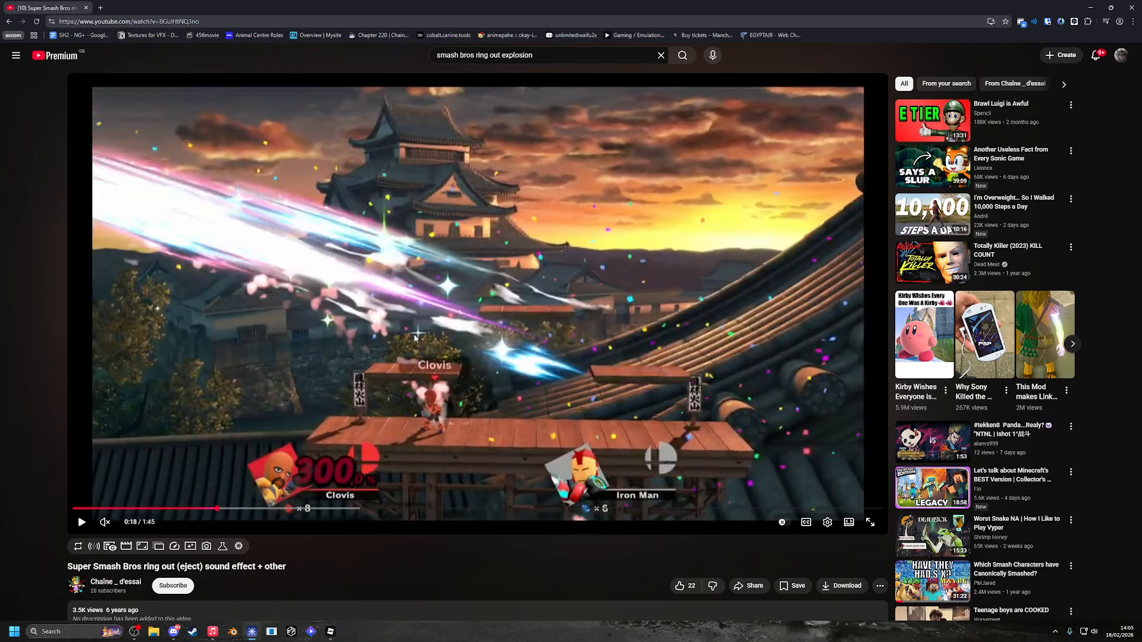
{"action": "left_click", "coordinate": [394, 336]}
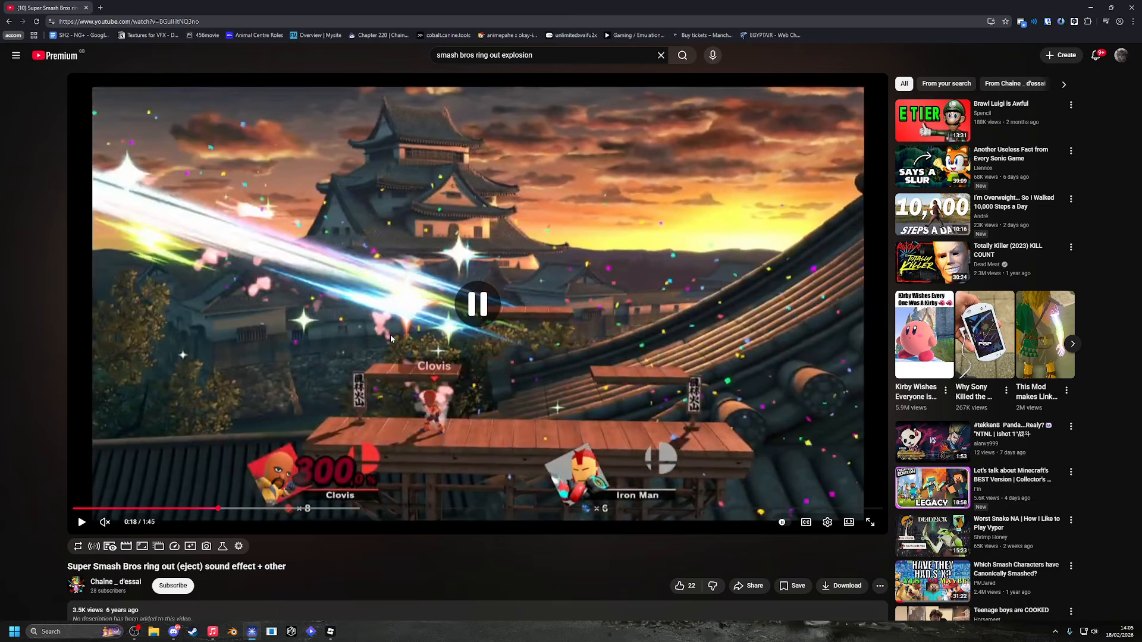
{"action": "left_click", "coordinate": [391, 339]}
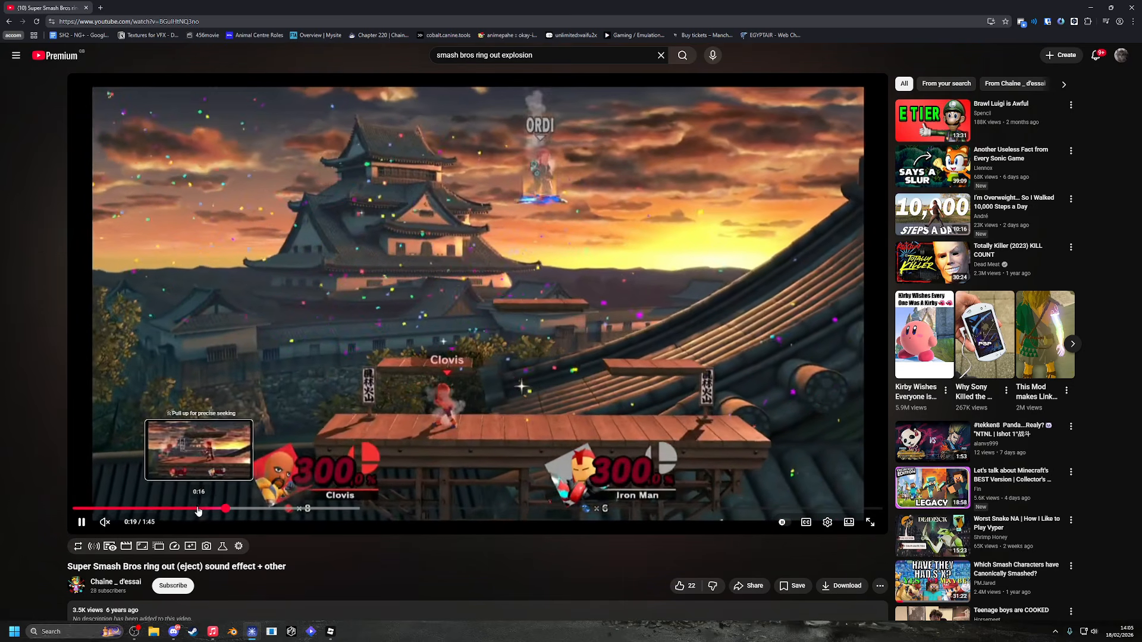
{"action": "left_click", "coordinate": [198, 509]}
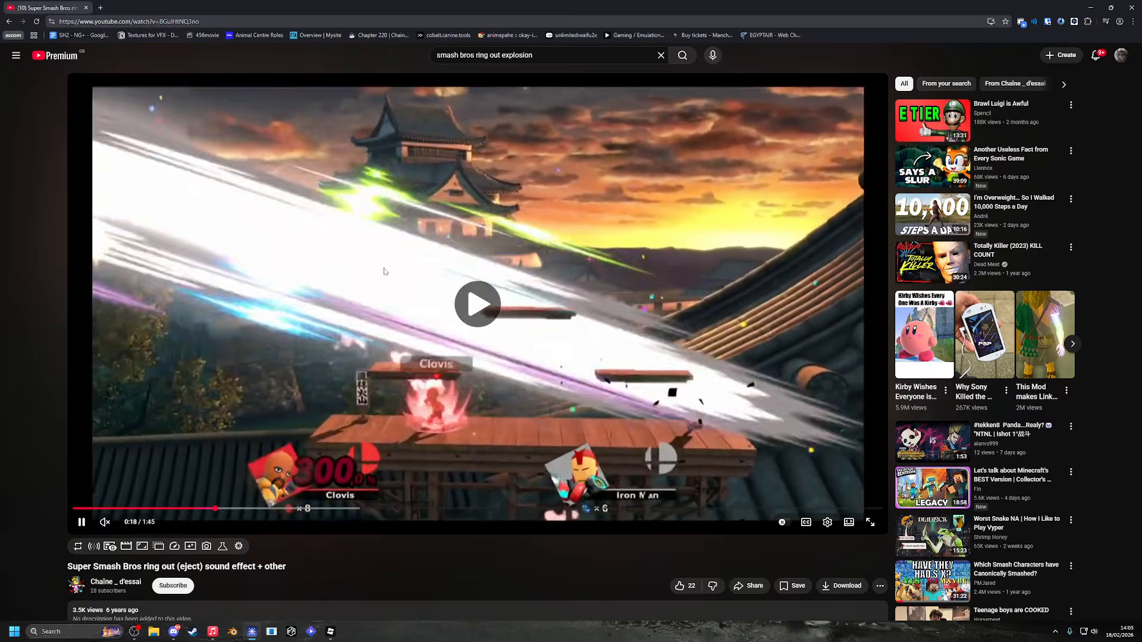
{"action": "left_click", "coordinate": [238, 278]}
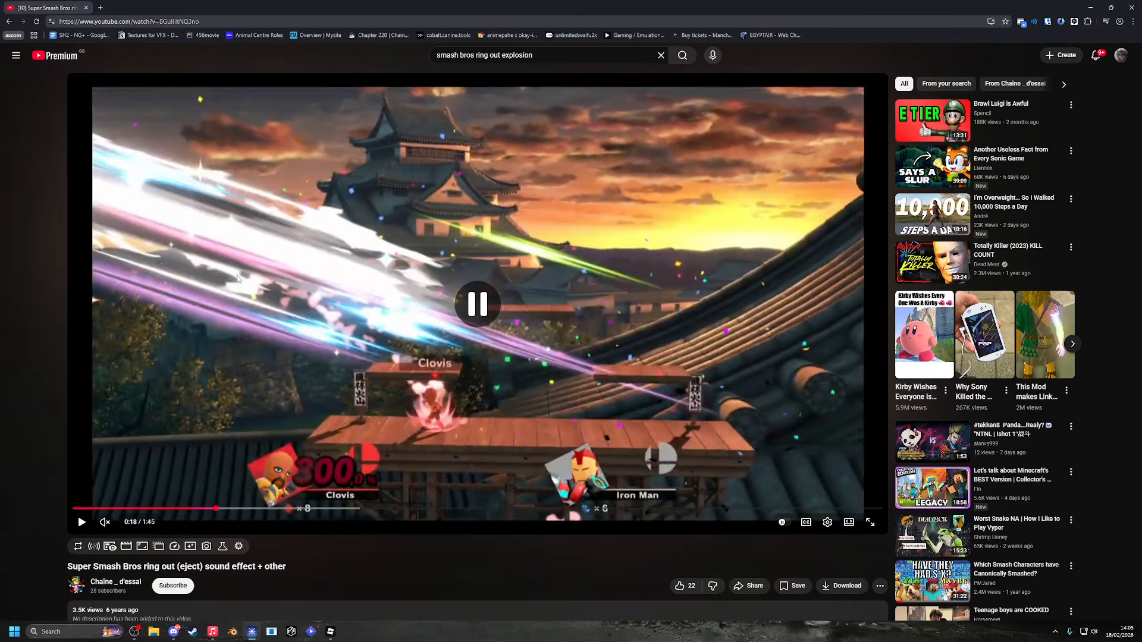
{"action": "left_click", "coordinate": [493, 390]}
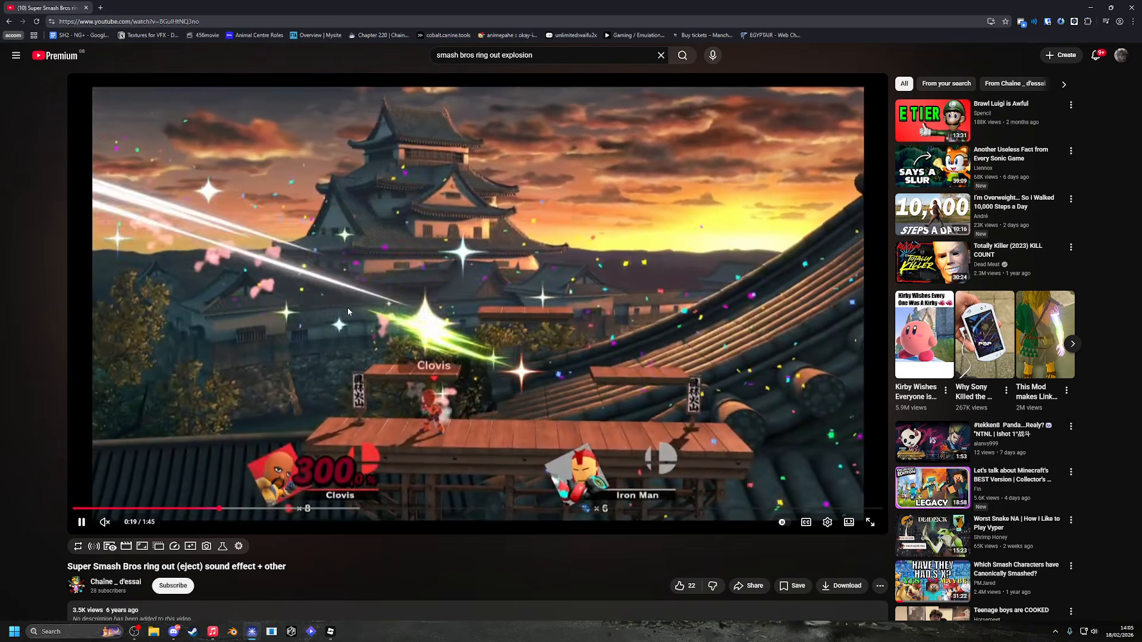
{"action": "left_click", "coordinate": [348, 312]}
Switch to the ProjectSMash Roblox Studio window and emit its RingOut effect.
{"action": "left_click", "coordinate": [330, 631]}
{"action": "left_click", "coordinate": [282, 586]}
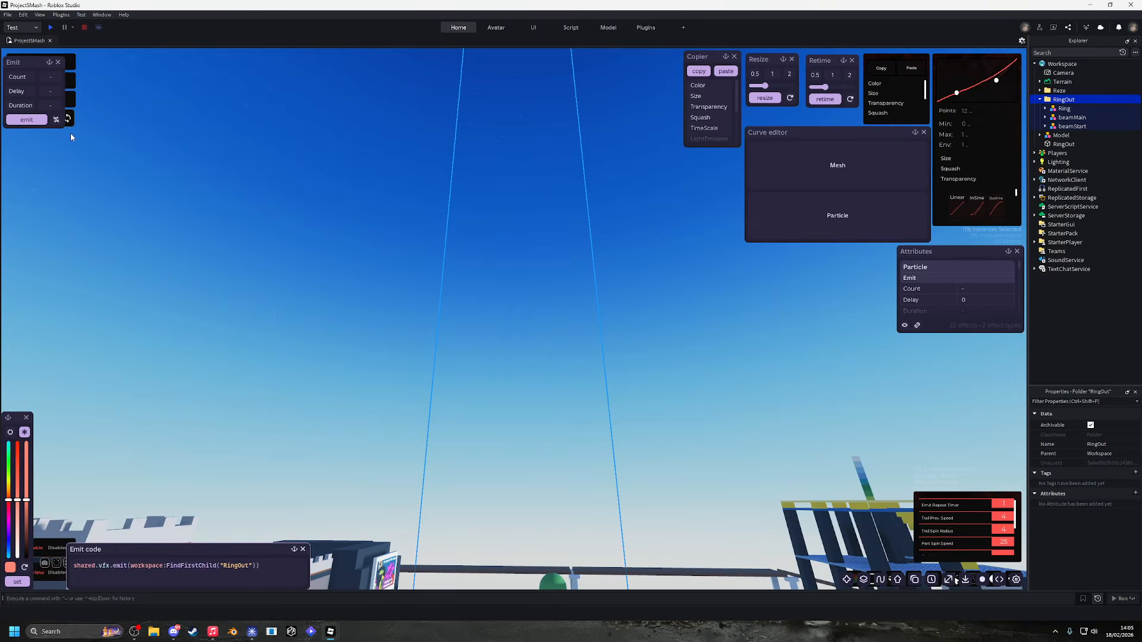
{"action": "left_click", "coordinate": [34, 119]}
{"action": "right_click_drag", "start_coordinate": [701, 197], "coordinate": [701, 203]}
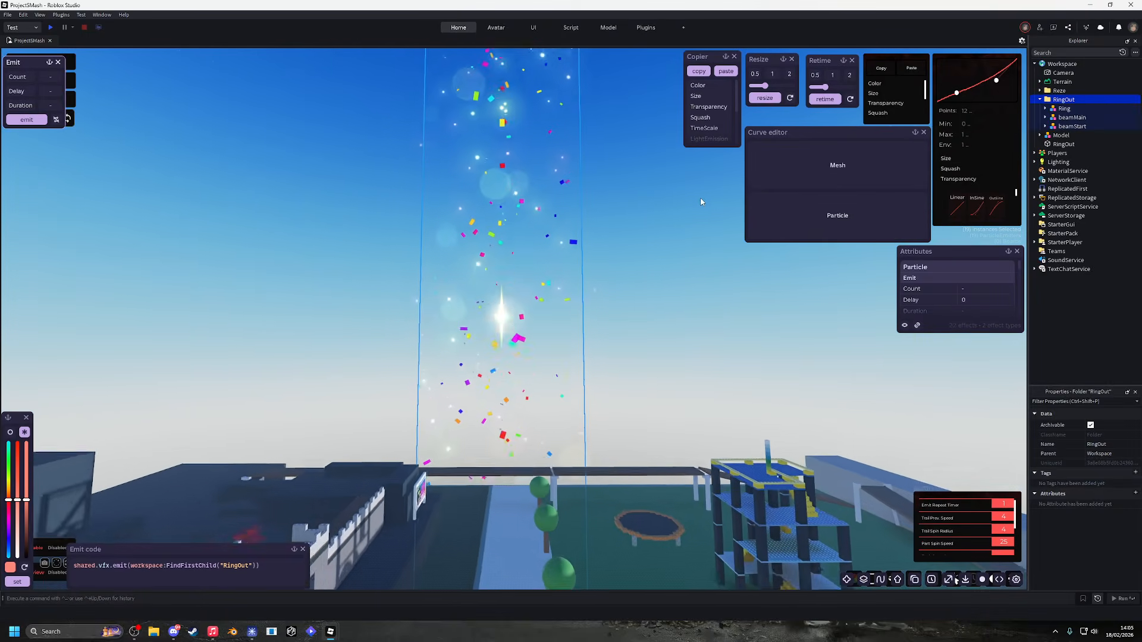
Switch back to the Place1 Studio window, emit the Spark2 emitter and collapse beamMain's Start attachment.
{"action": "left_click", "coordinate": [330, 631]}
{"action": "left_click", "coordinate": [363, 588]}
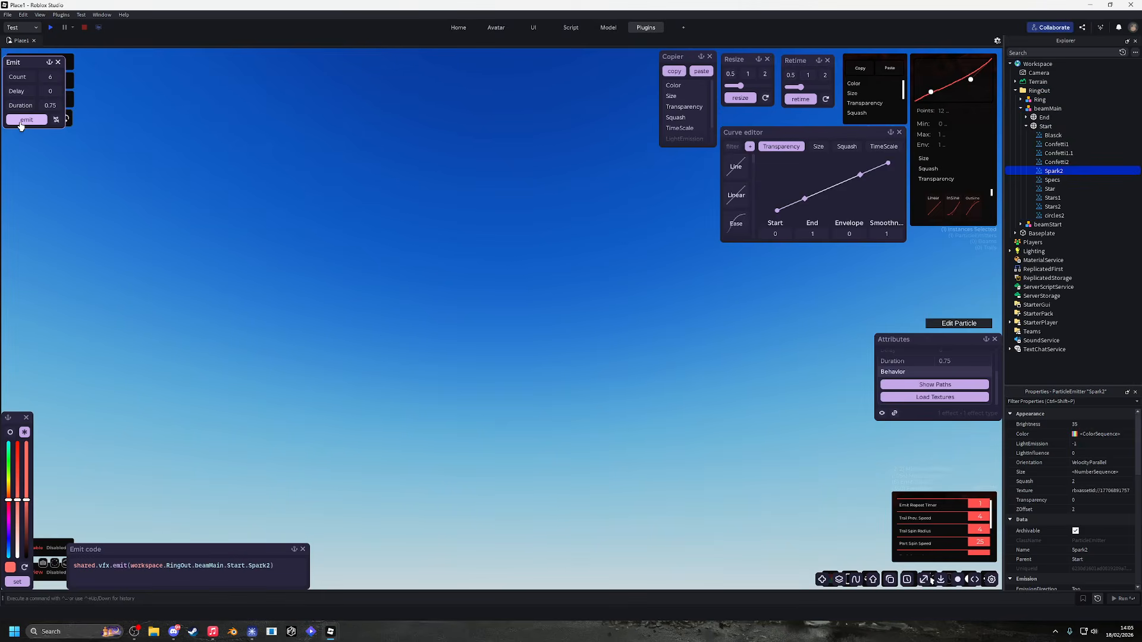
{"action": "left_click", "coordinate": [22, 121]}
{"action": "left_click", "coordinate": [1026, 126]}
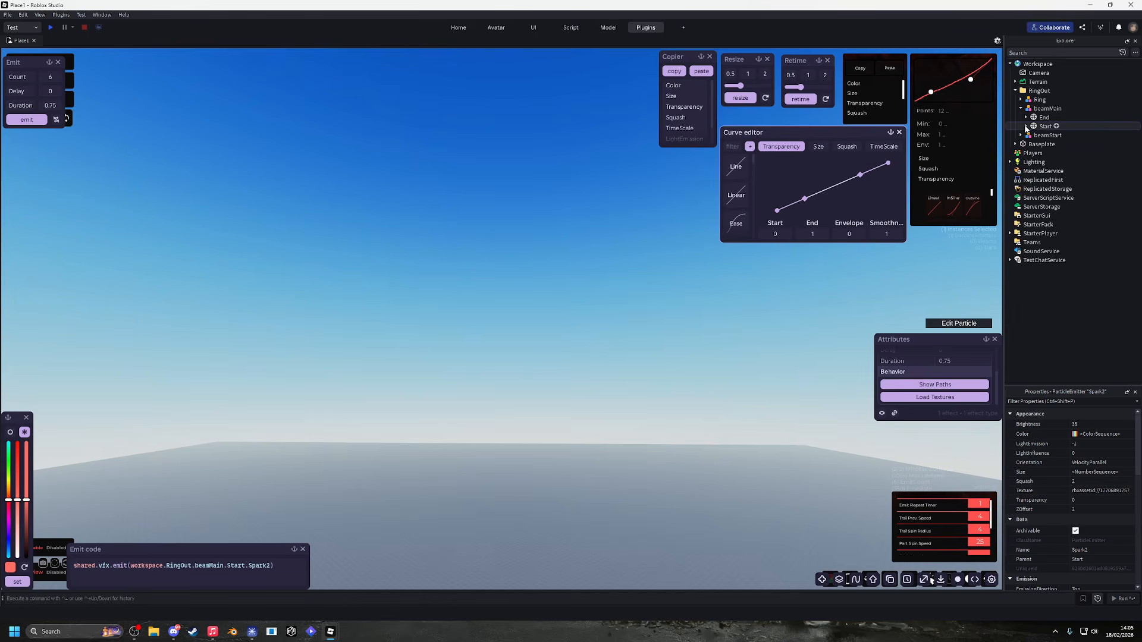
Select the RingOut folder and emit the full effect again from different view angles.
{"action": "left_click", "coordinate": [1039, 90]}
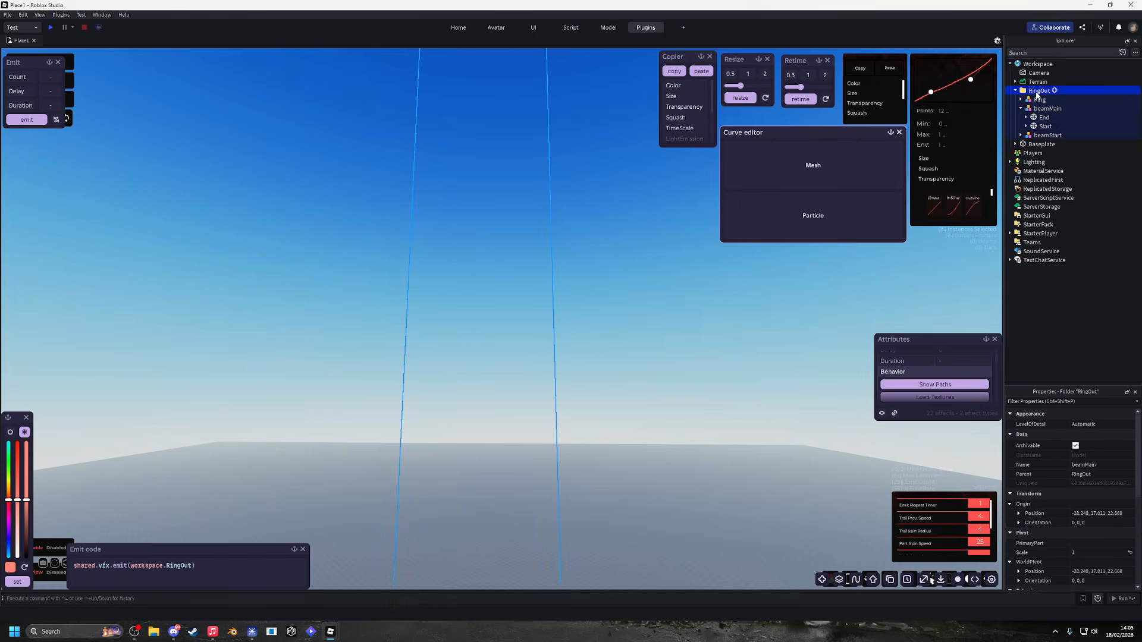
{"action": "left_click", "coordinate": [32, 120]}
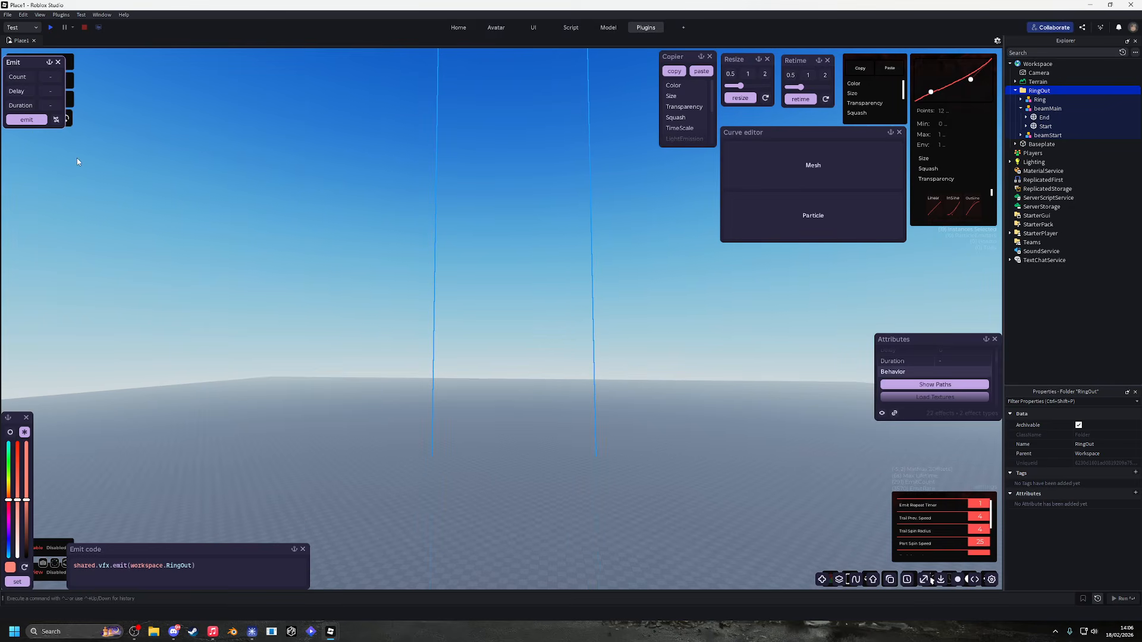
{"action": "right_click_drag", "start_coordinate": [501, 265], "coordinate": [502, 262]}
{"action": "left_click", "coordinate": [37, 120]}
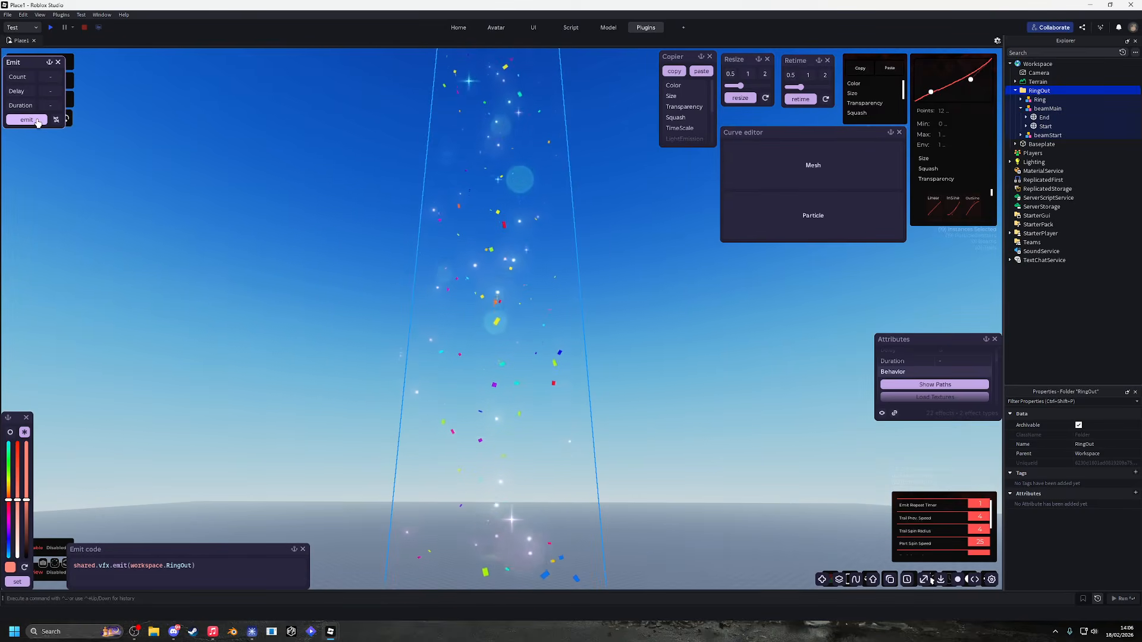
Emit the complete RingOut effect twice more to review its beam, stars and confetti.
{"action": "left_click", "coordinate": [37, 120]}
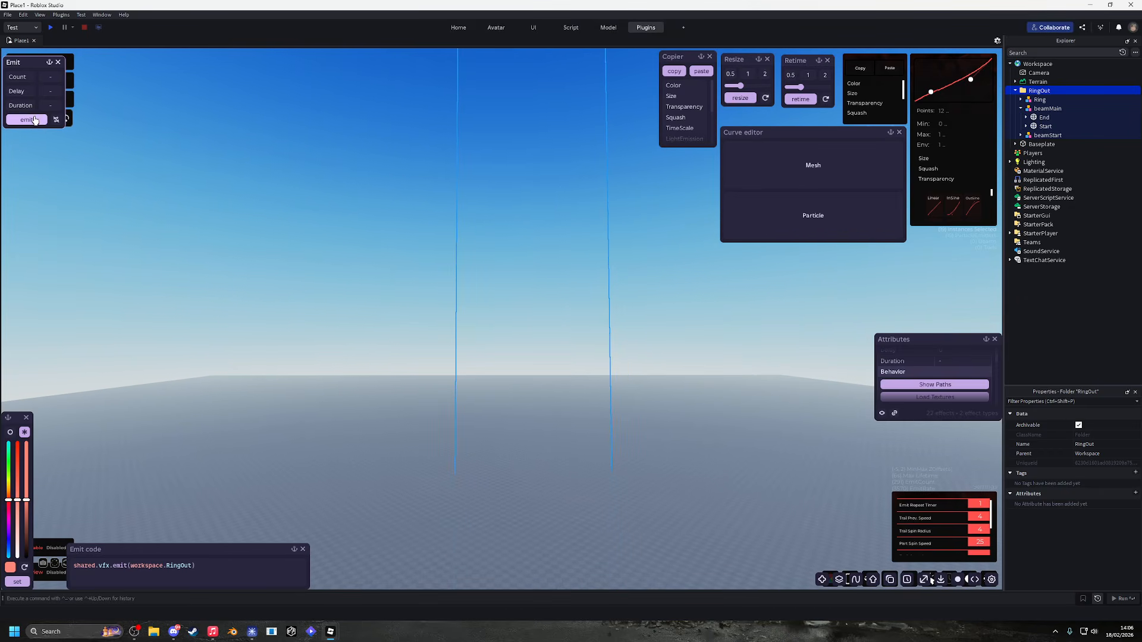
{"action": "left_click", "coordinate": [34, 121]}
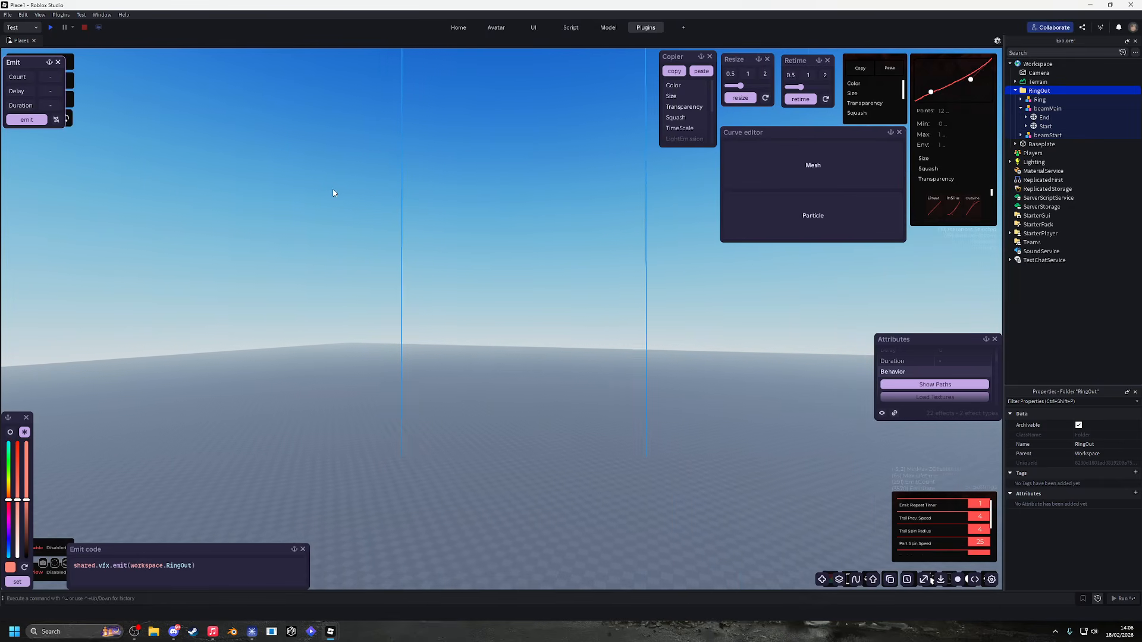
{"action": "right_click_drag", "start_coordinate": [333, 193], "coordinate": [333, 194]}
{"action": "right_click_drag", "start_coordinate": [500, 241], "coordinate": [518, 241]}
{"action": "key", "text": "e"}
{"action": "key", "text": "s"}
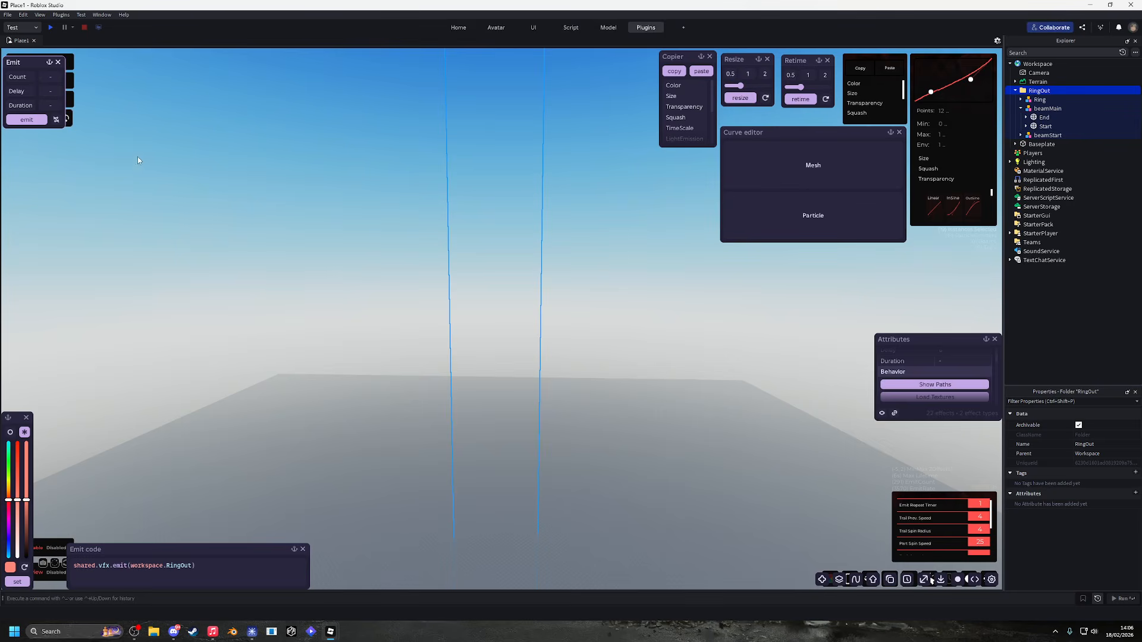
{"action": "key", "text": "q"}
{"action": "right_click_drag", "start_coordinate": [225, 196], "coordinate": [226, 197]}
{"action": "key", "text": "w"}
{"action": "key", "text": "w"}
{"action": "key", "text": "q"}
{"action": "key", "text": "e"}
{"action": "key", "text": "q"}
{"action": "key", "text": "e"}
{"action": "key", "text": "s"}
{"action": "key", "text": "s"}
{"action": "key", "text": "e"}
{"action": "key", "text": "q"}
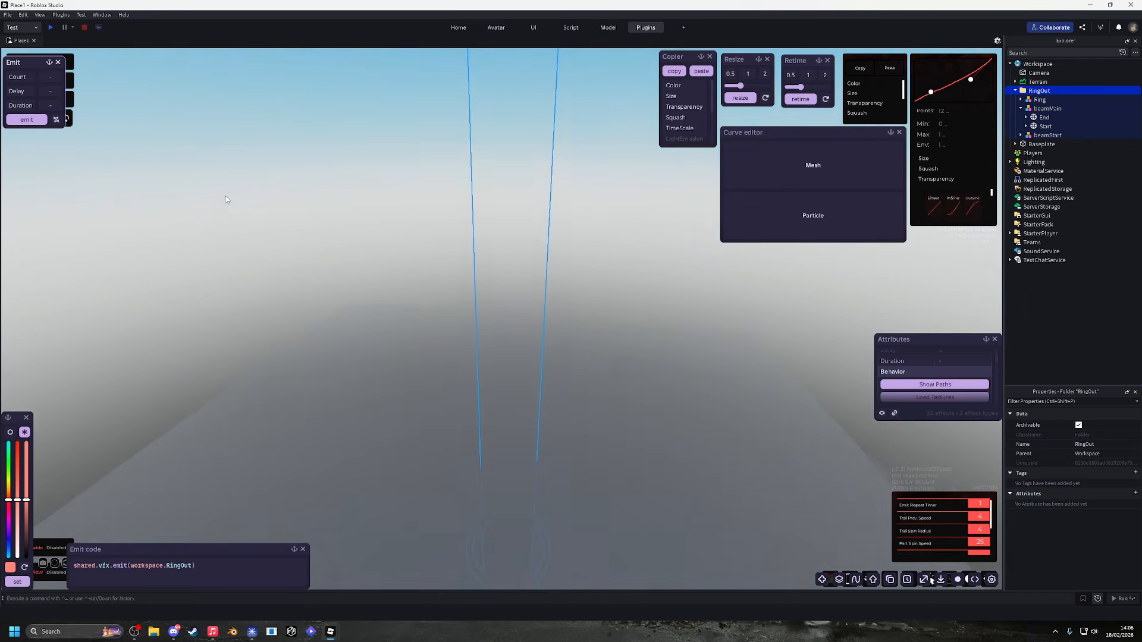
{"action": "key", "text": "s"}
Replay the RingOut folder's combined effect four times, viewing the rising beam from a lower angle.
{"action": "left_click", "coordinate": [27, 120]}
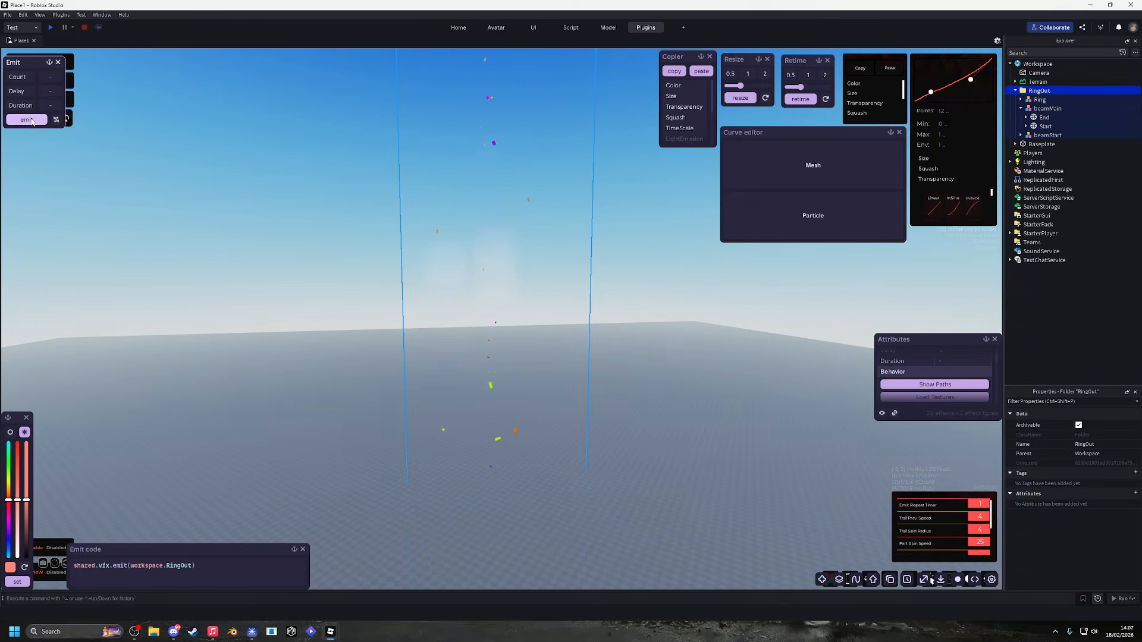
{"action": "left_click", "coordinate": [26, 120]}
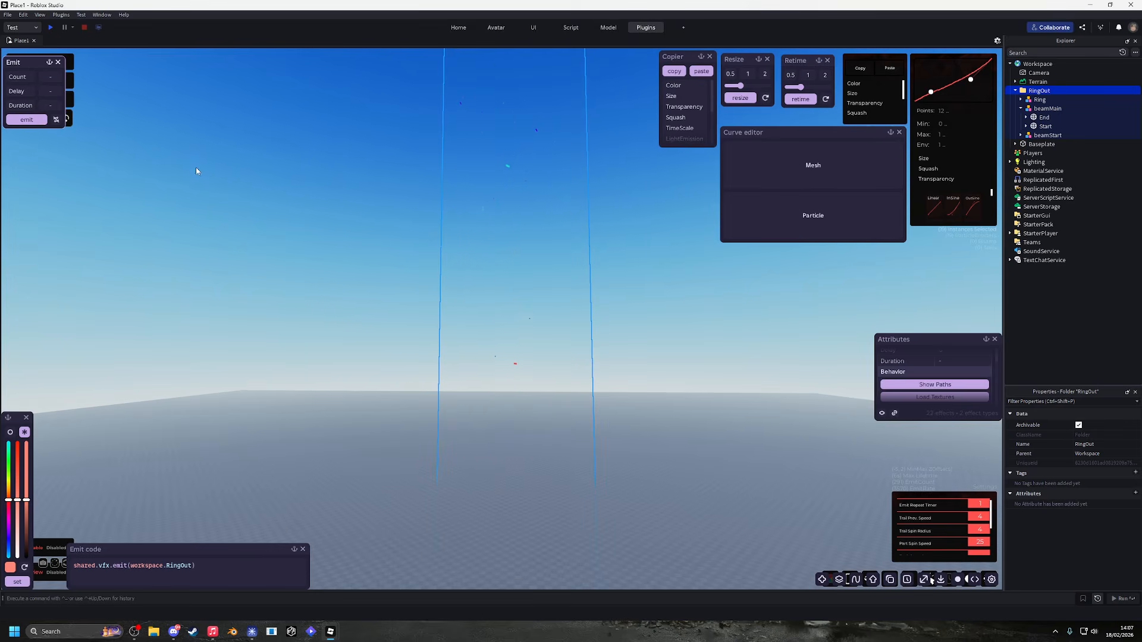
{"action": "left_click", "coordinate": [38, 123]}
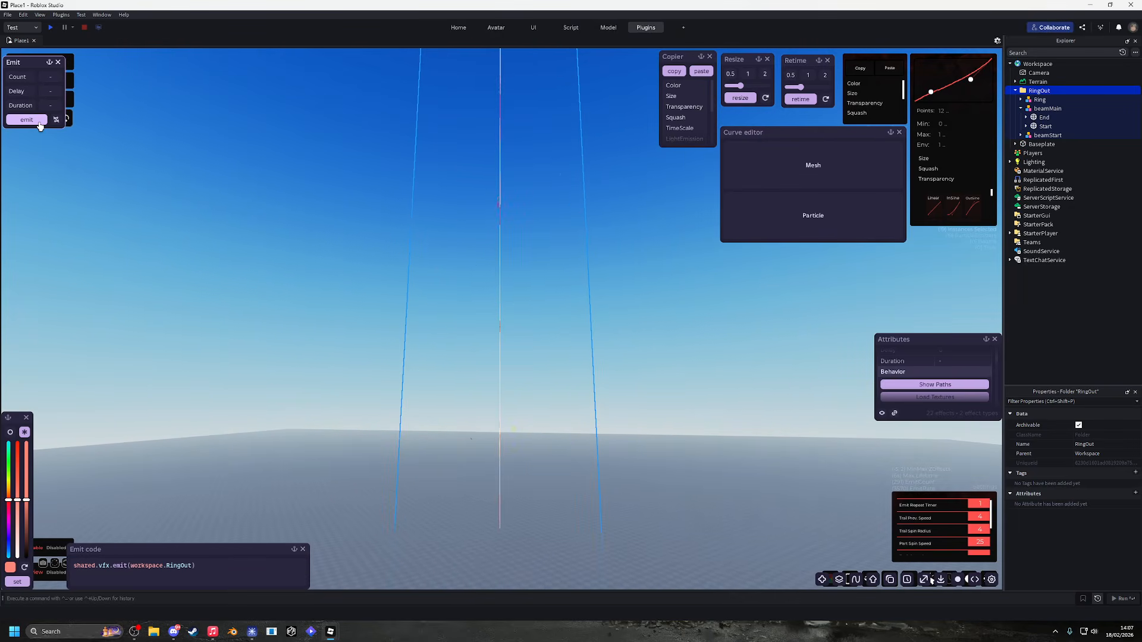
{"action": "left_click", "coordinate": [40, 121]}
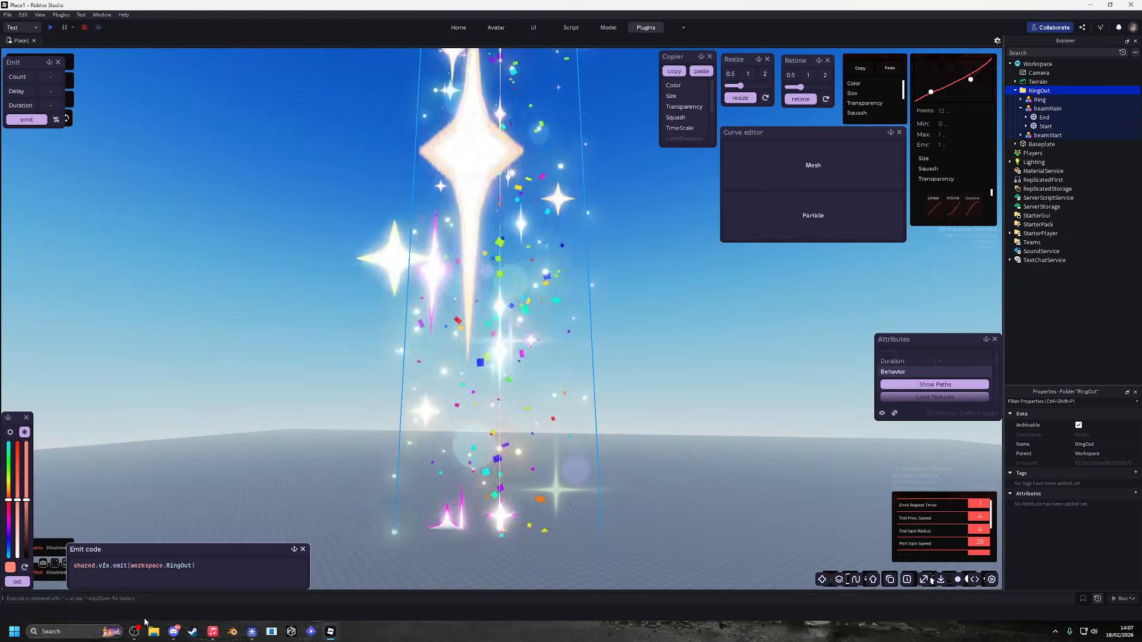